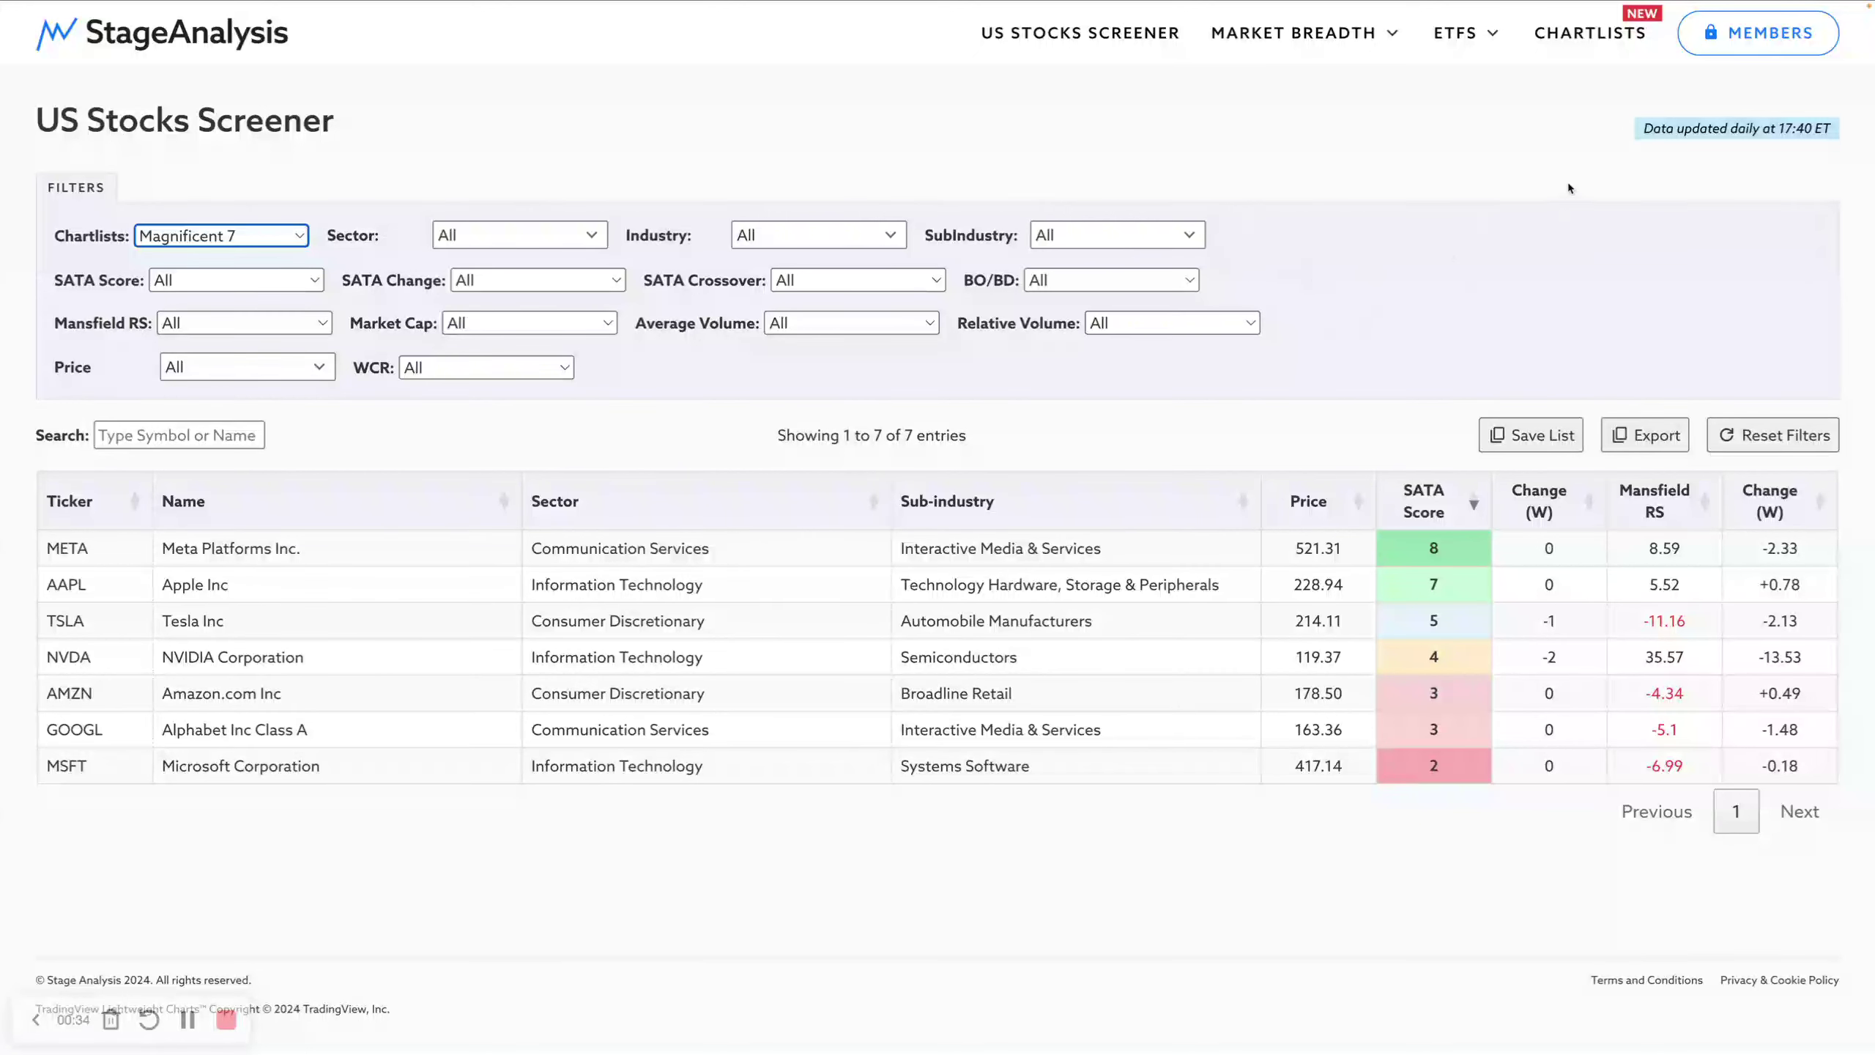
# Step: View the Magnificent 7 chartlist's stocks, then go back to the Chartlists page
pyautogui.click(1588, 49)
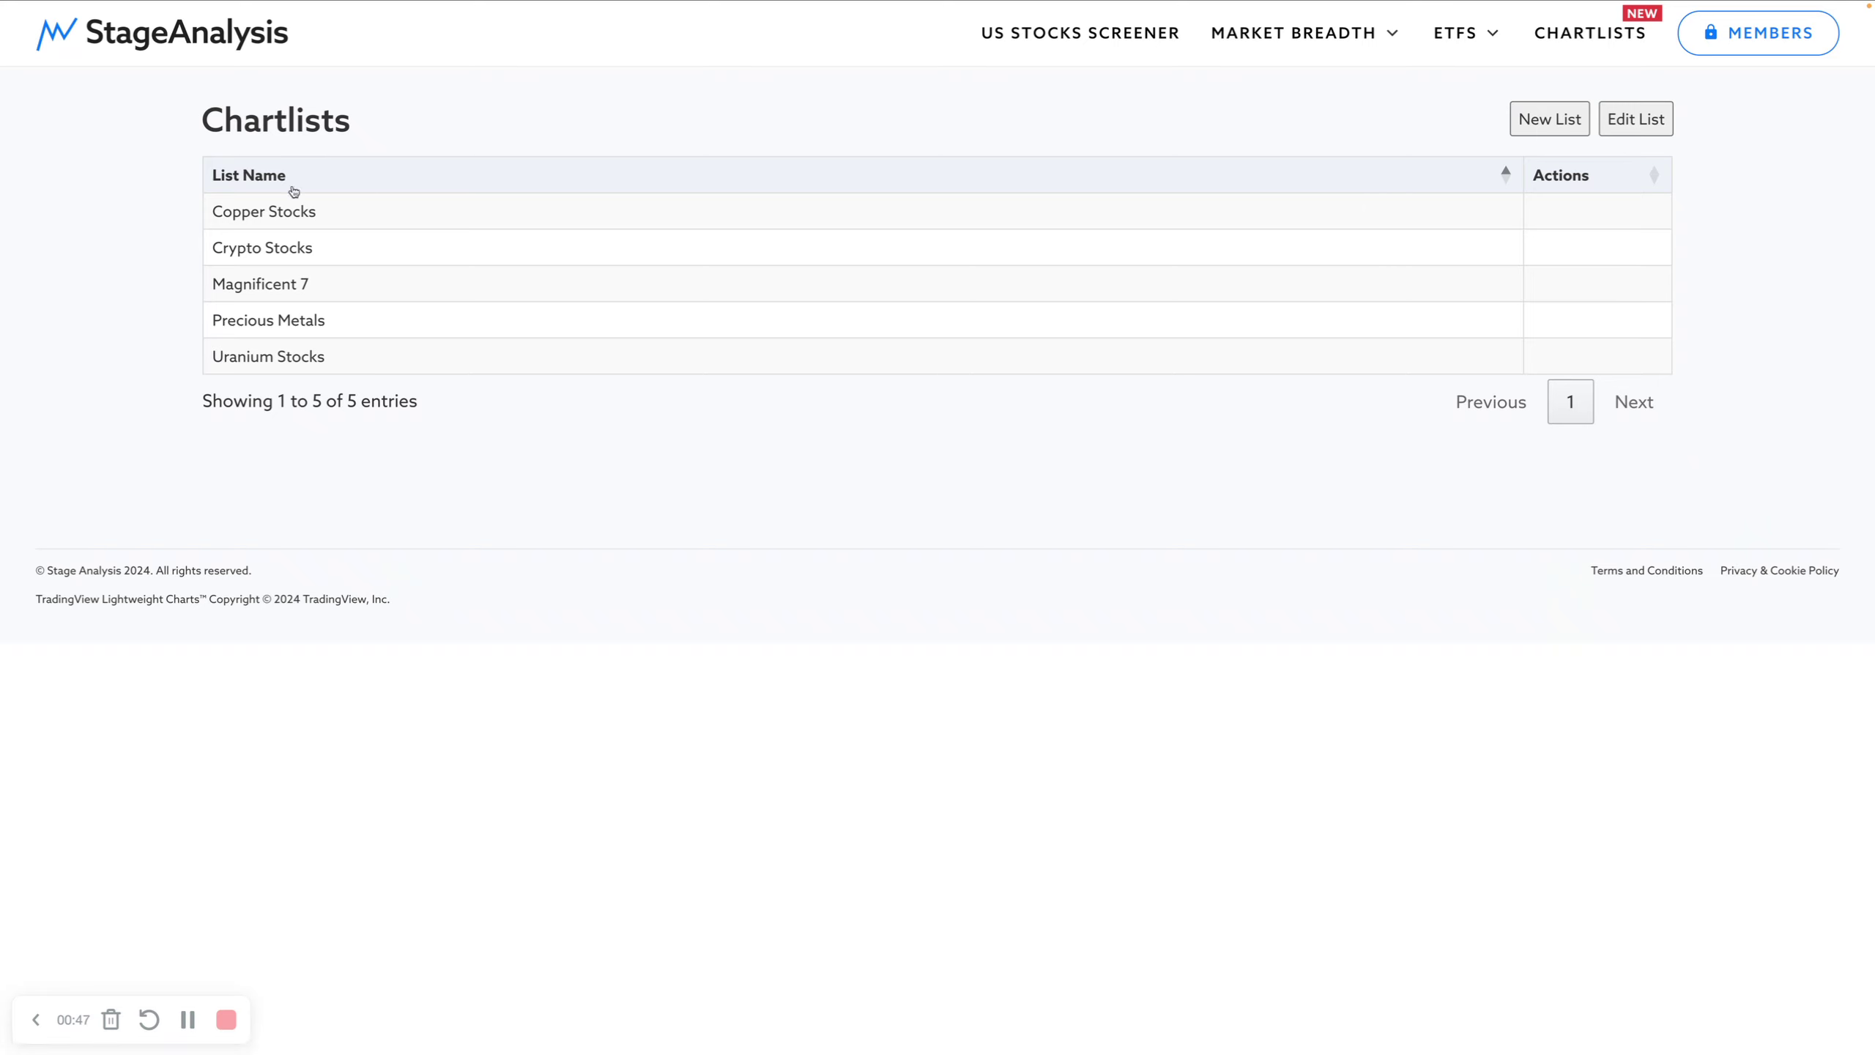
pyautogui.click(270, 286)
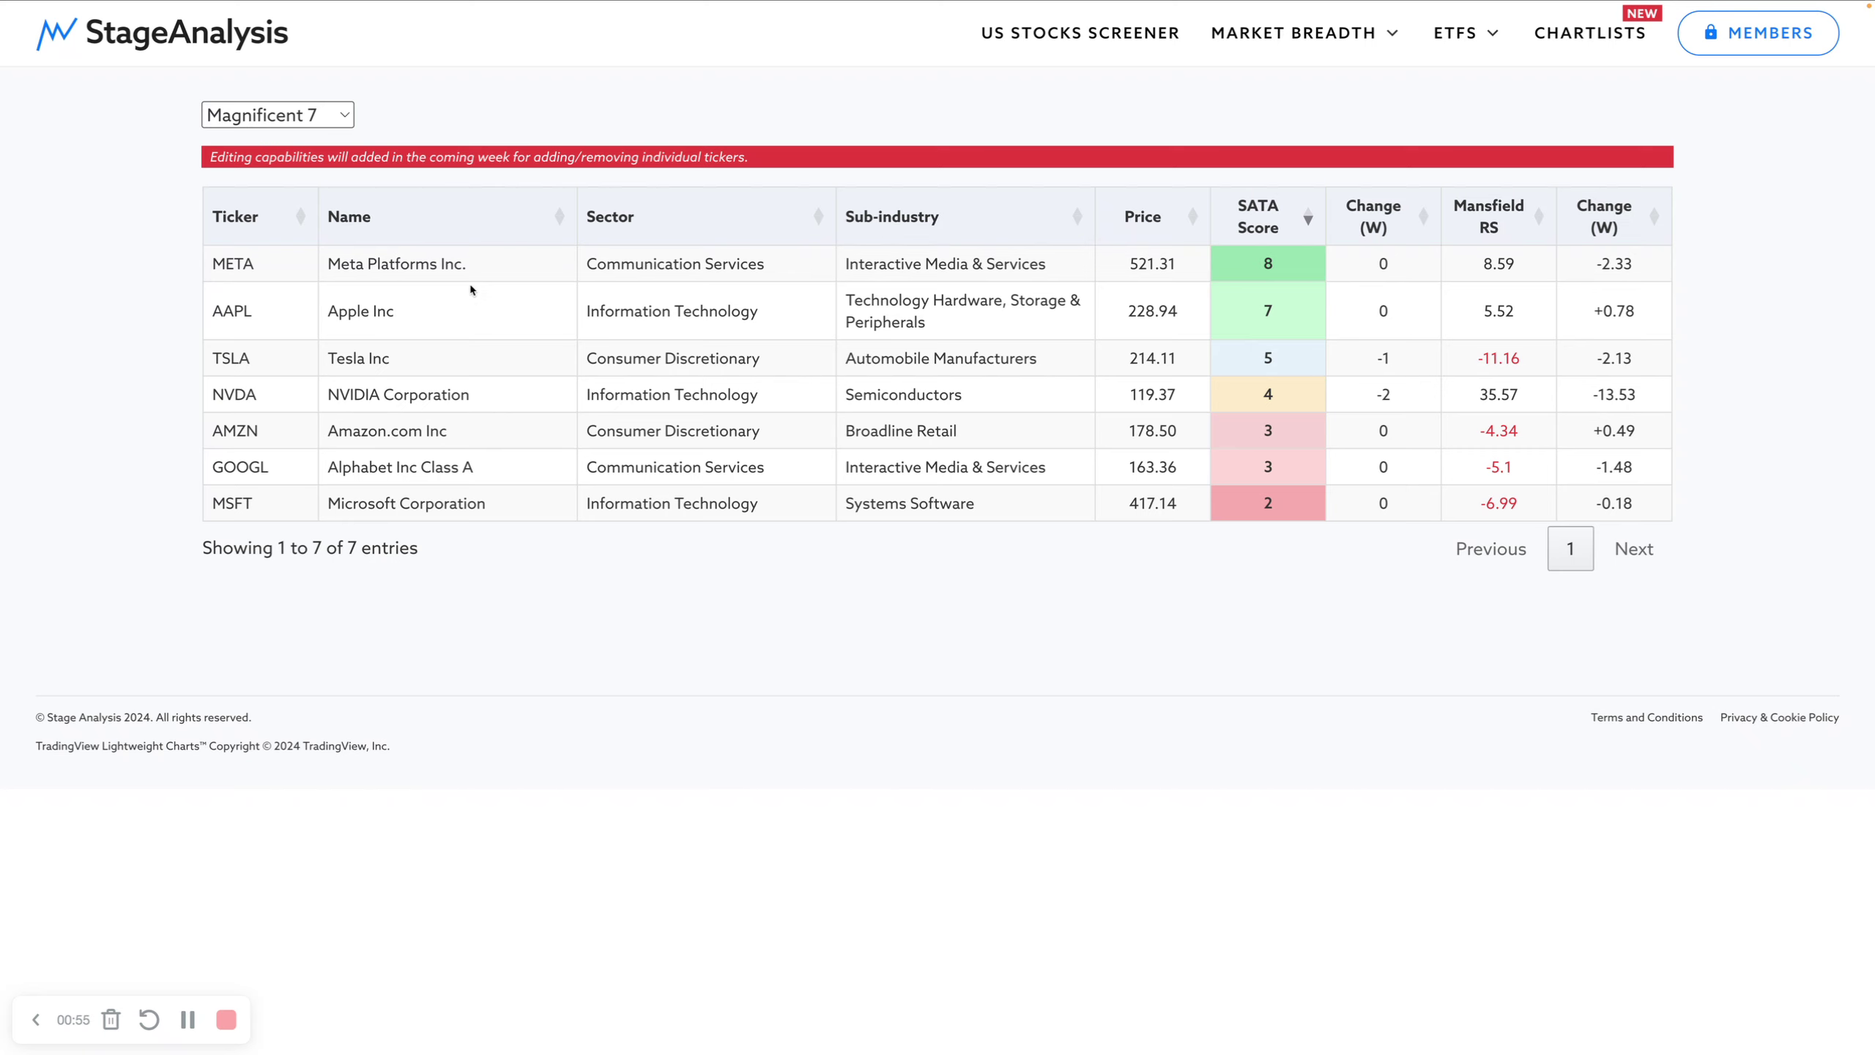
pyautogui.hotkey('alt', 'Left')
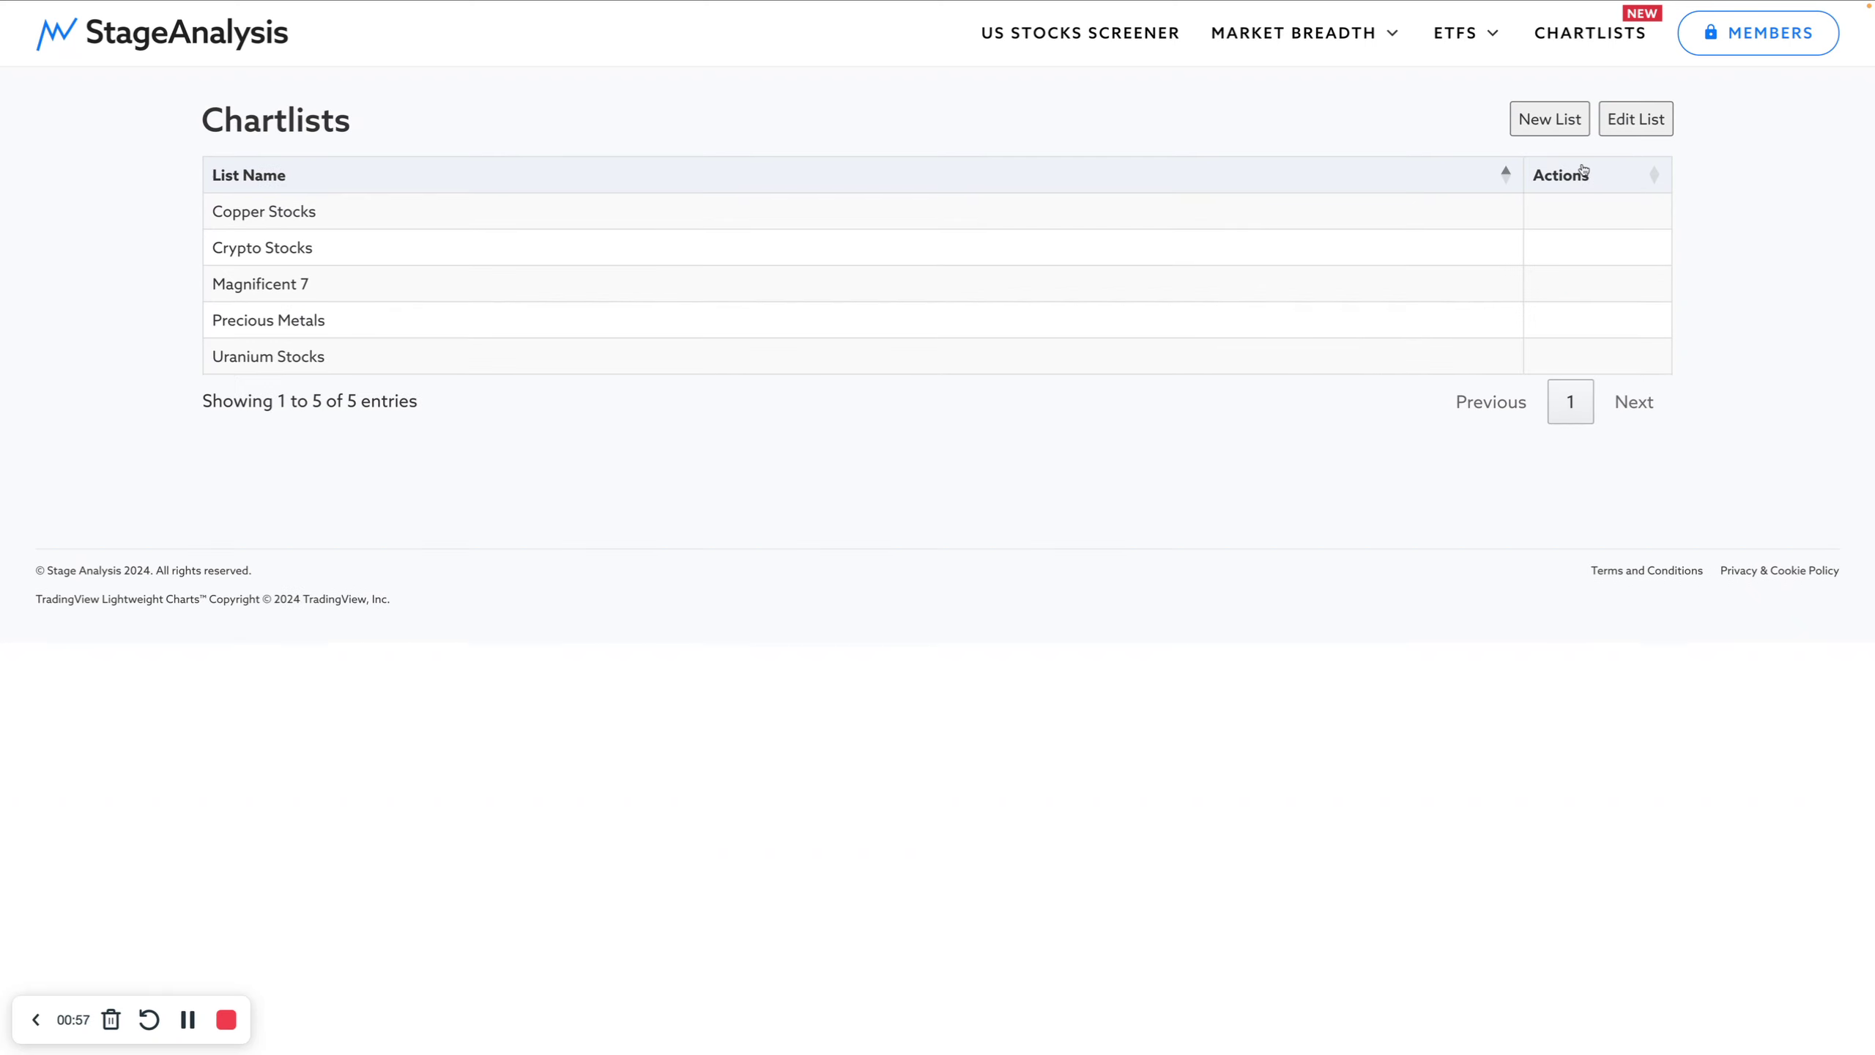
# Step: Open and dismiss the New List form unsaved, then toggle the delete options on and off
pyautogui.click(1546, 120)
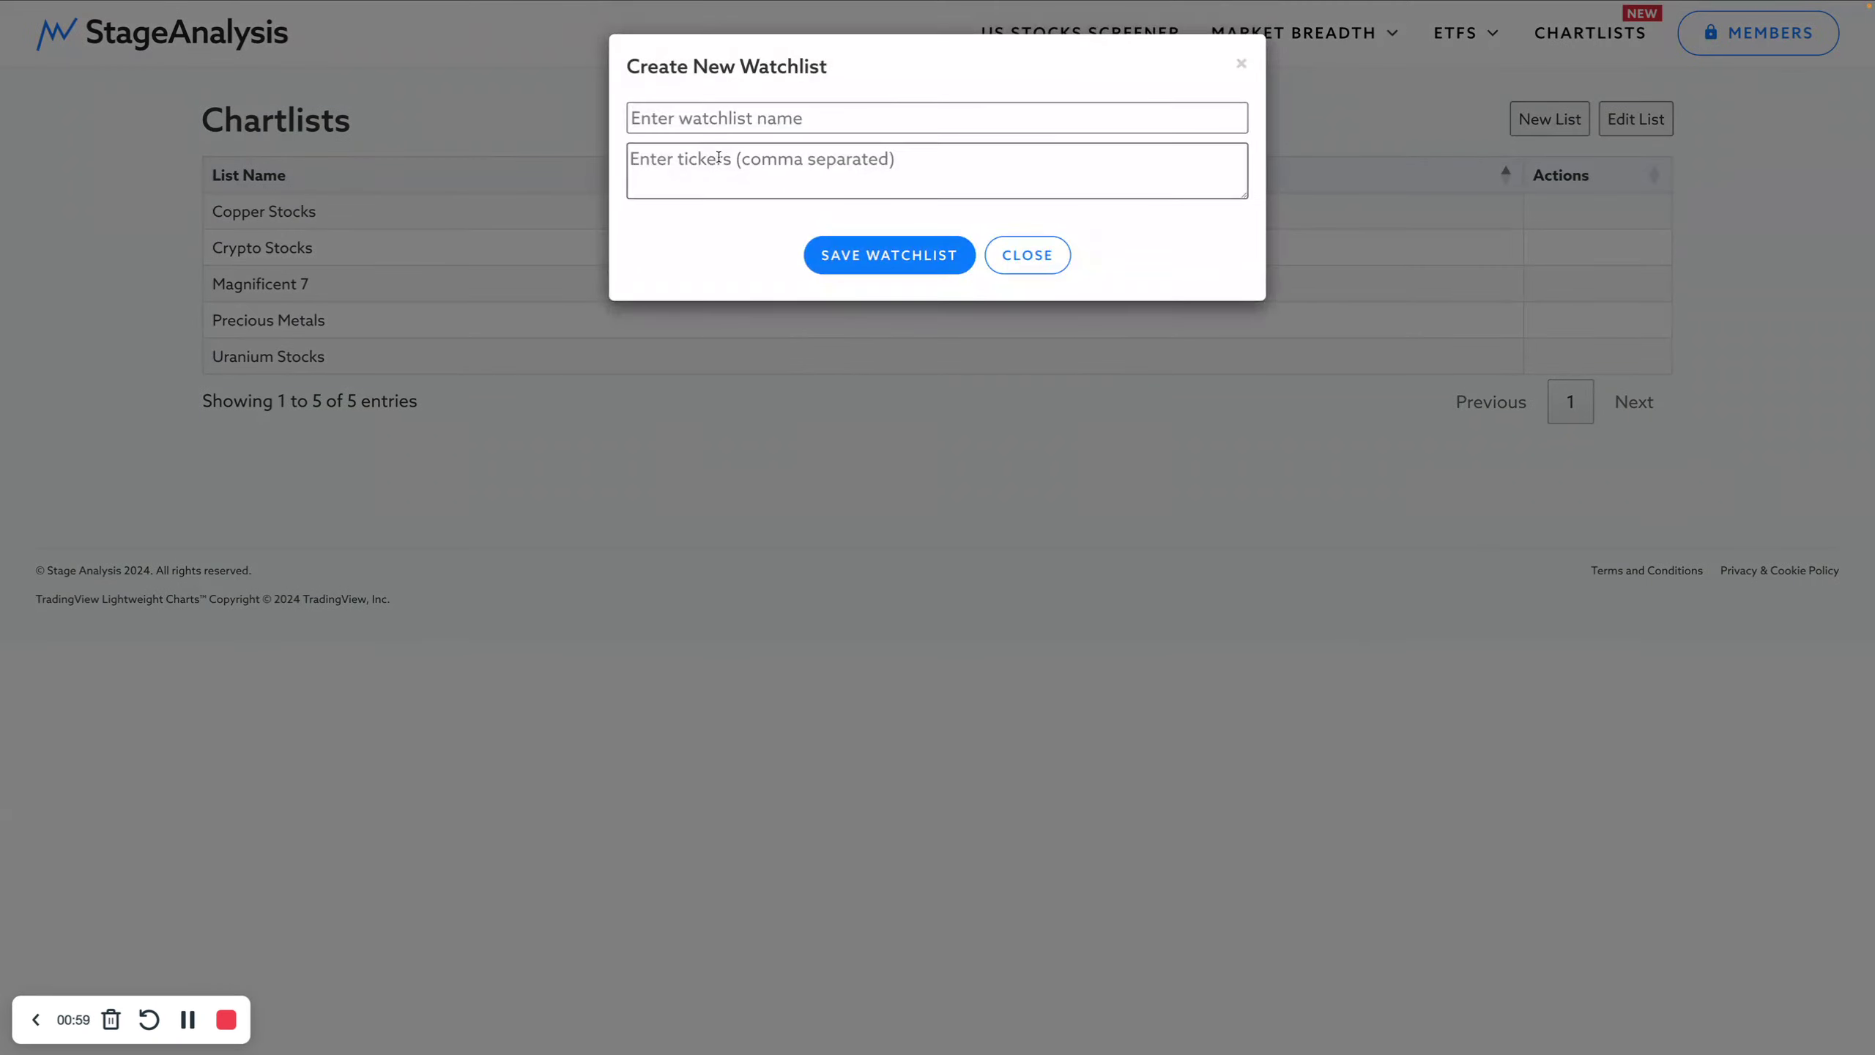
pyautogui.click(701, 118)
pyautogui.click(648, 154)
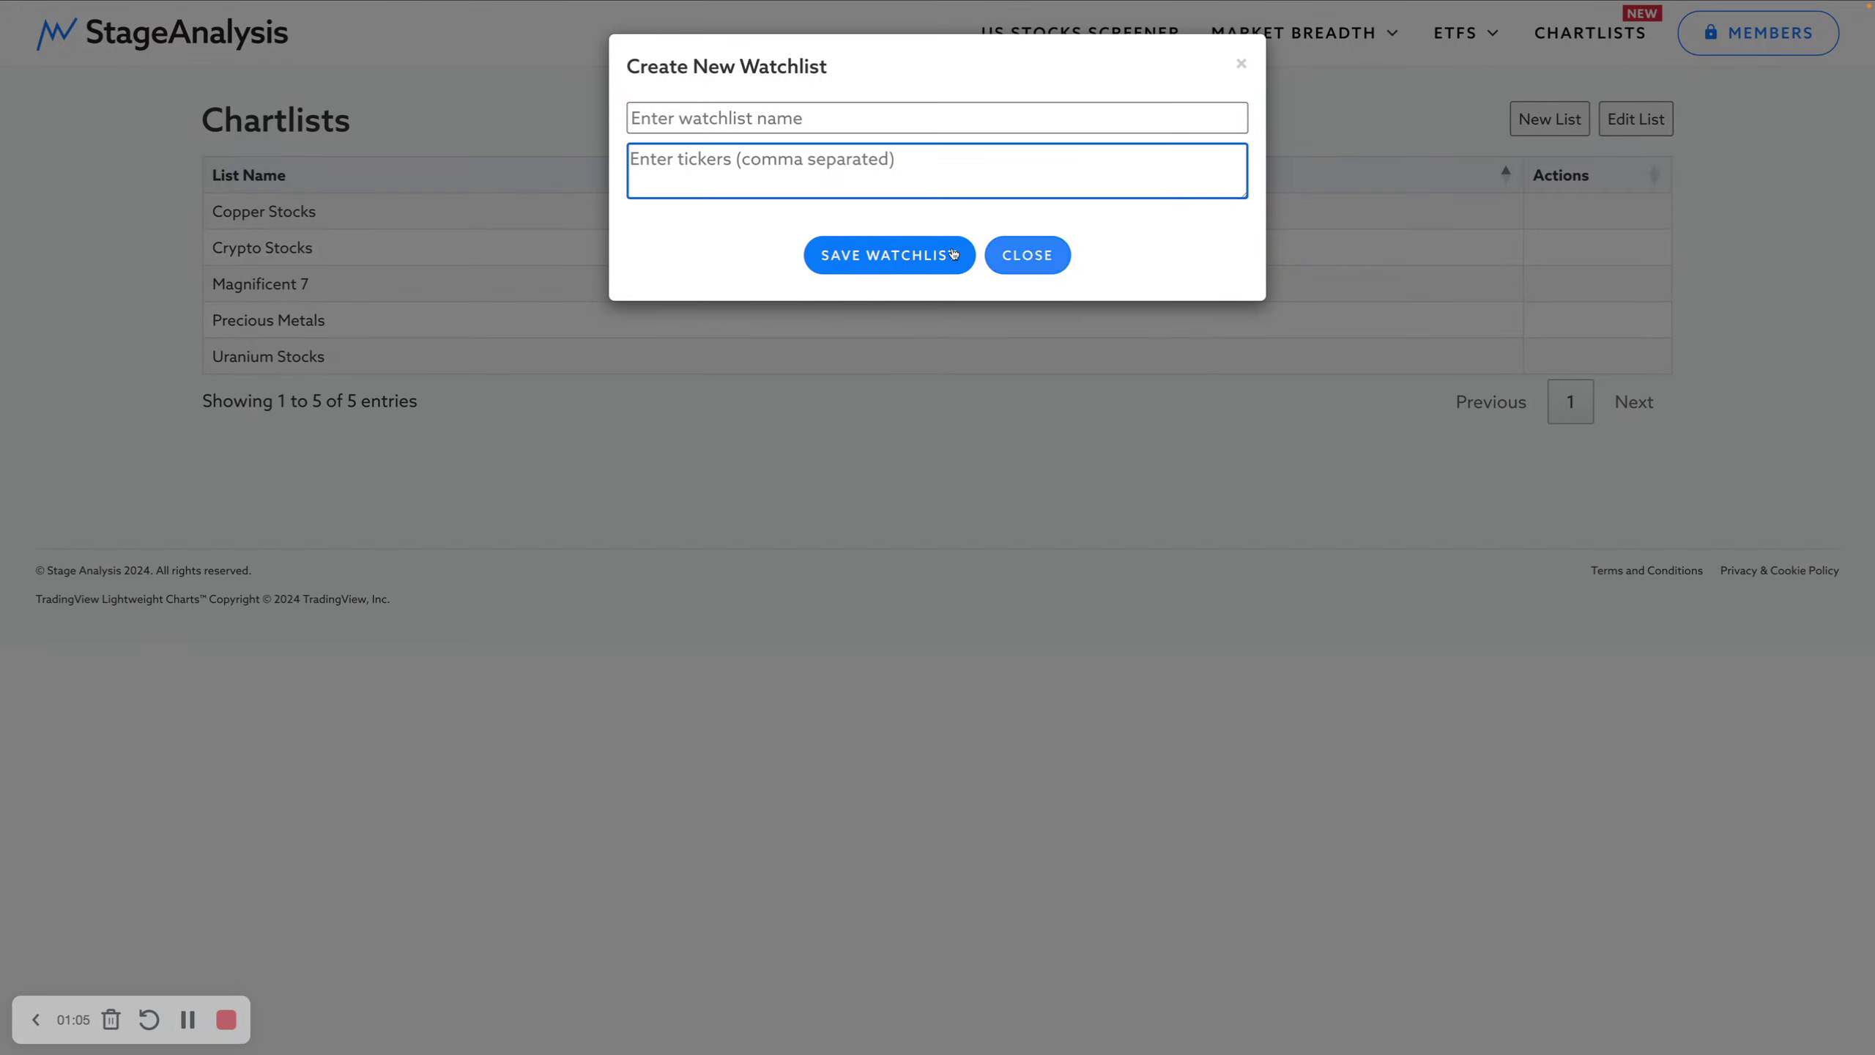
pyautogui.click(1028, 255)
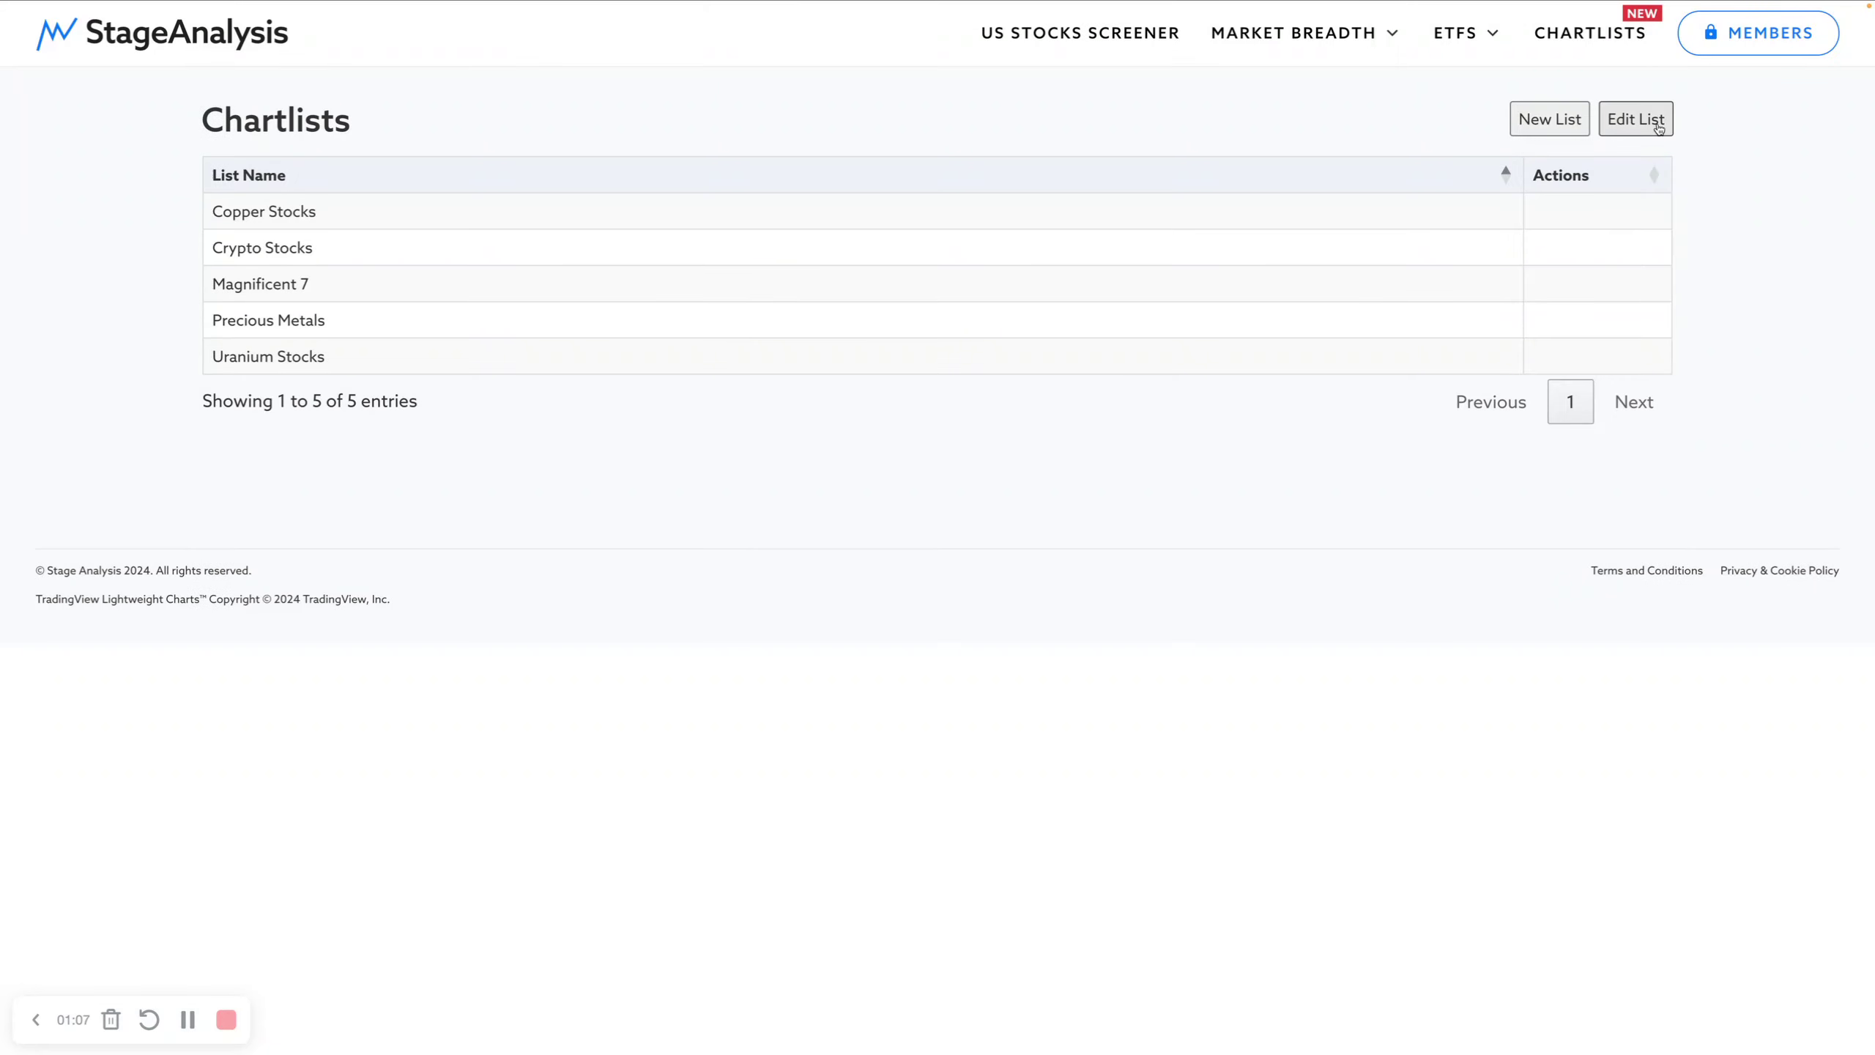
pyautogui.click(1654, 120)
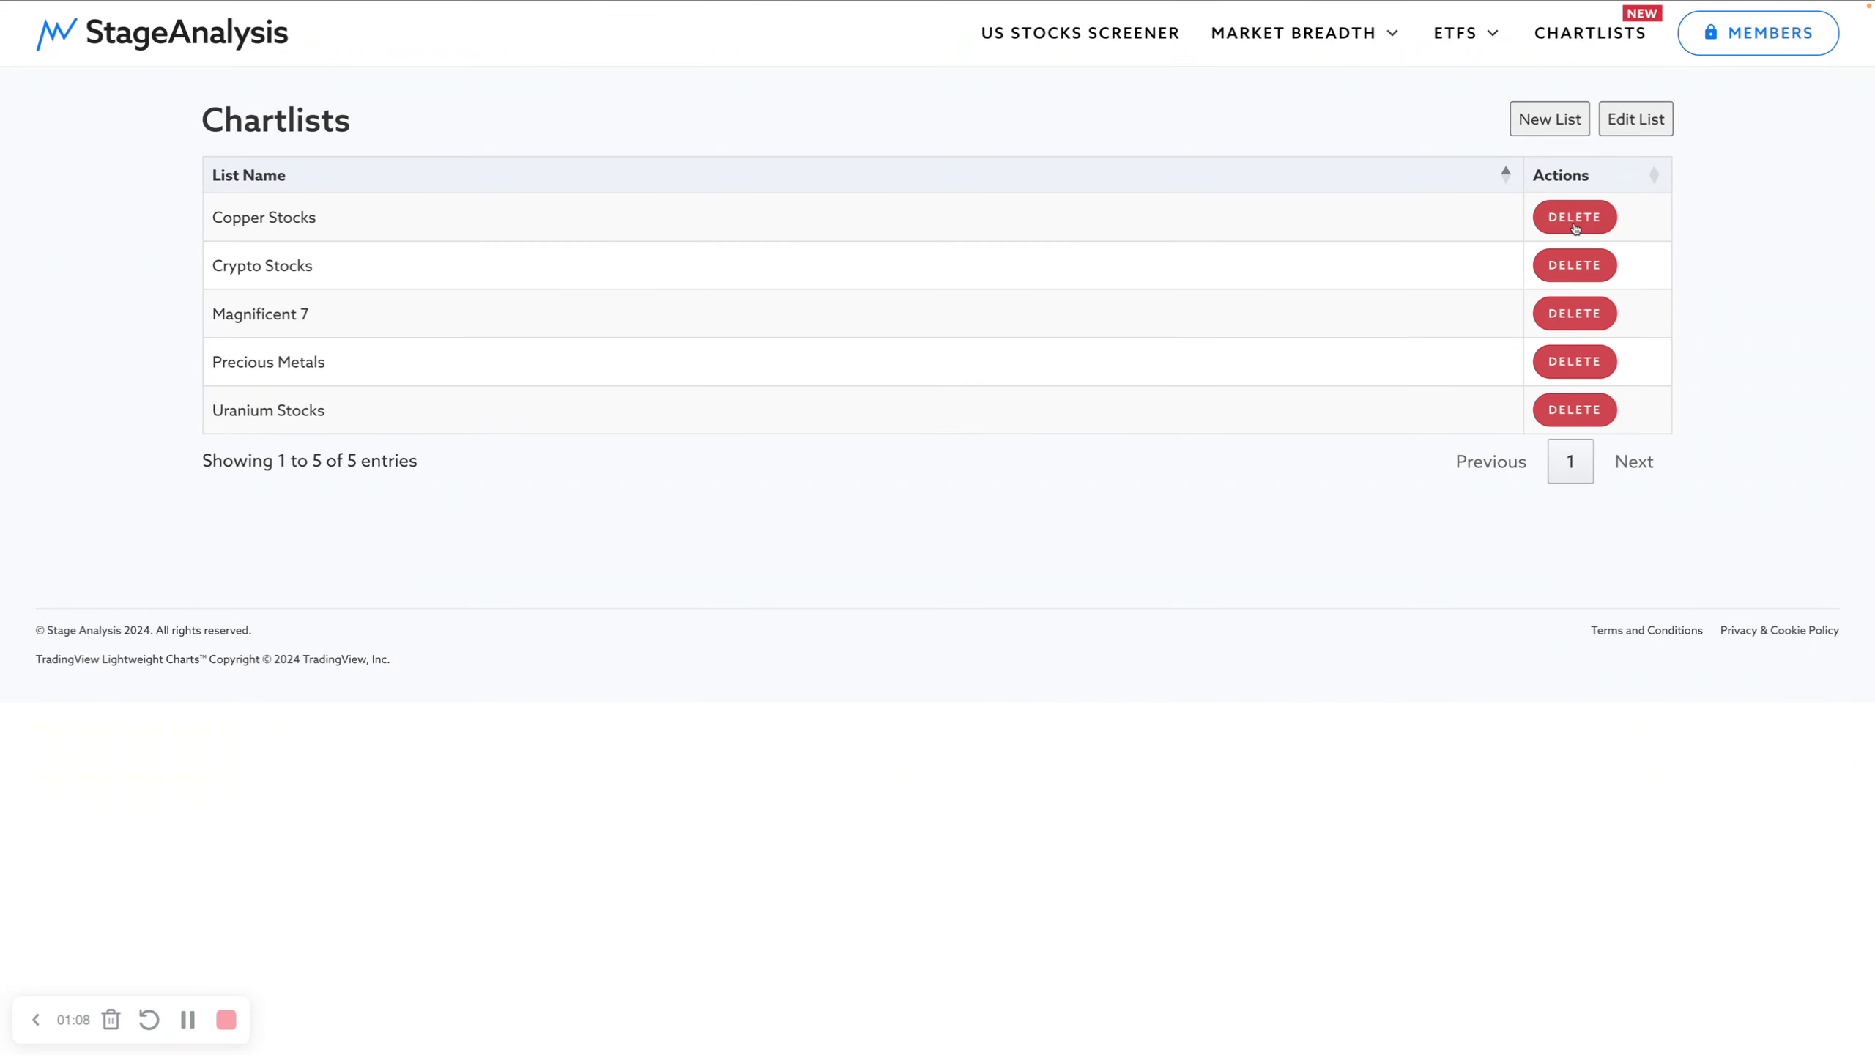
pyautogui.click(1640, 124)
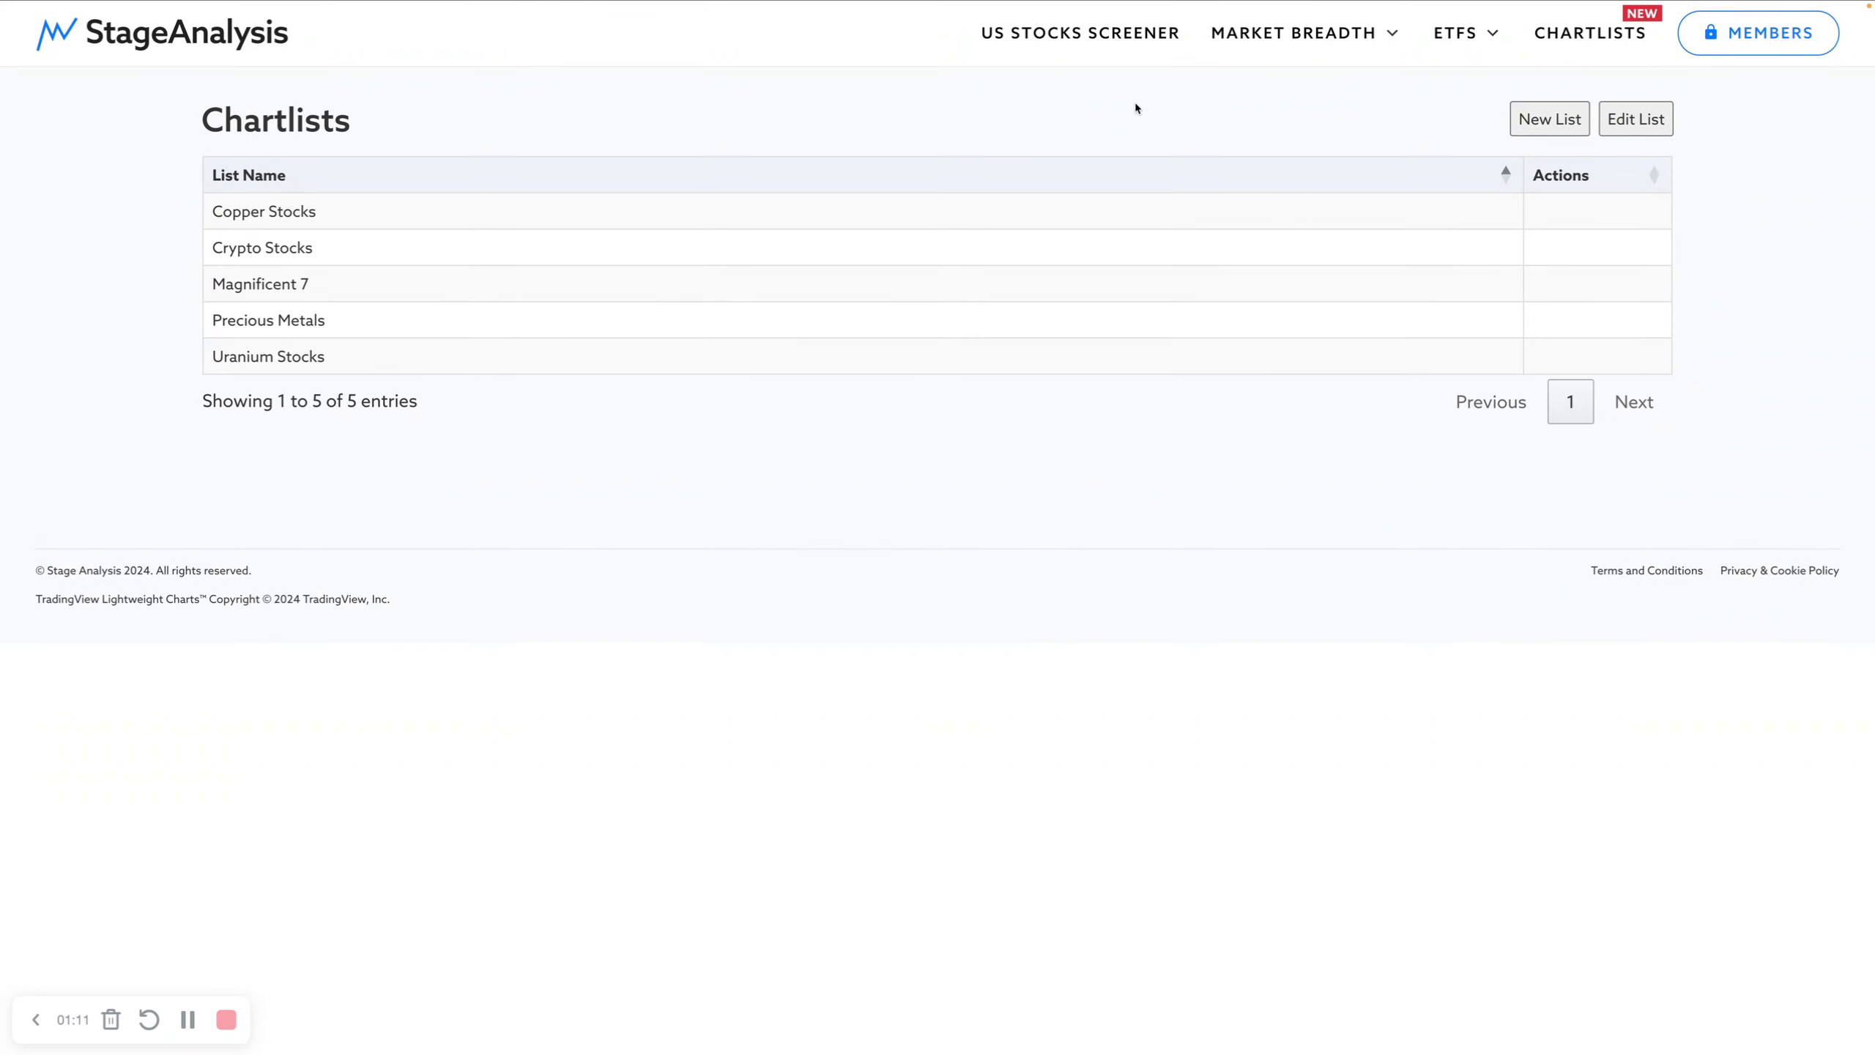
# Step: Go to the US Stocks Screener and look over its chartlist filter choices
pyautogui.click(1099, 33)
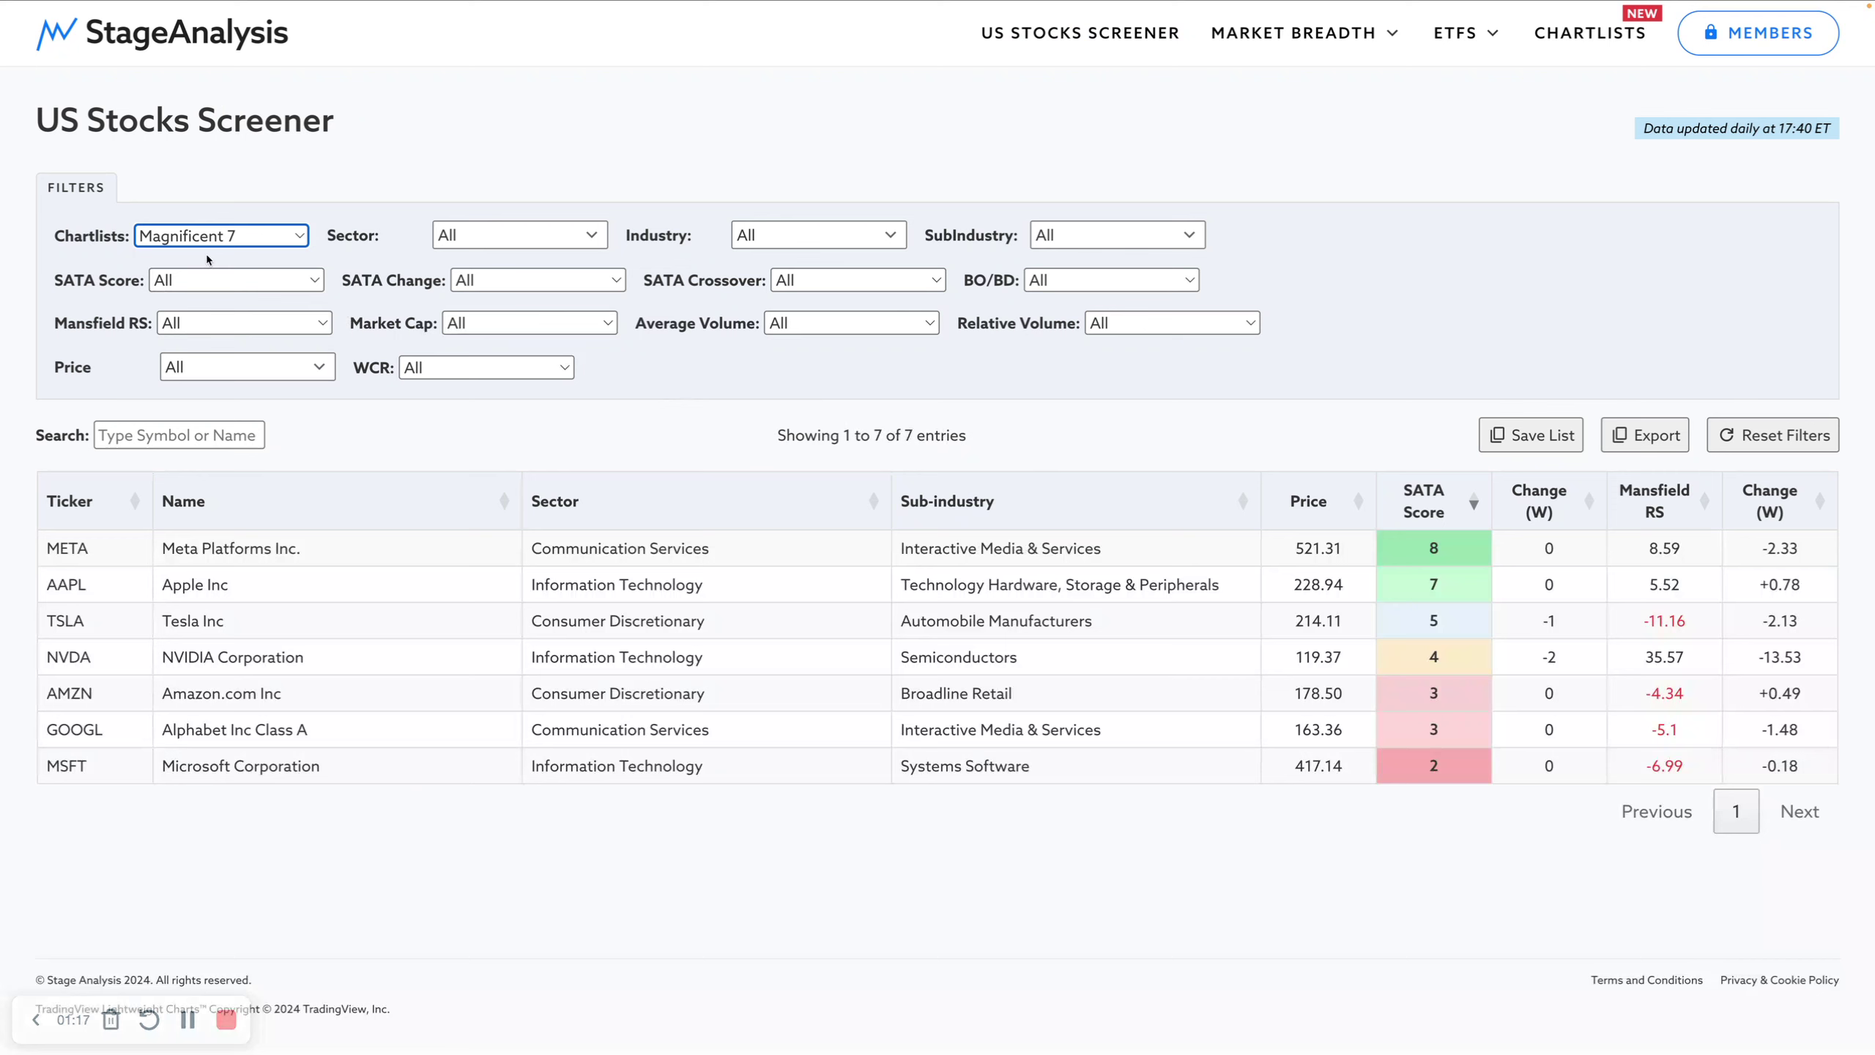
pyautogui.click(233, 246)
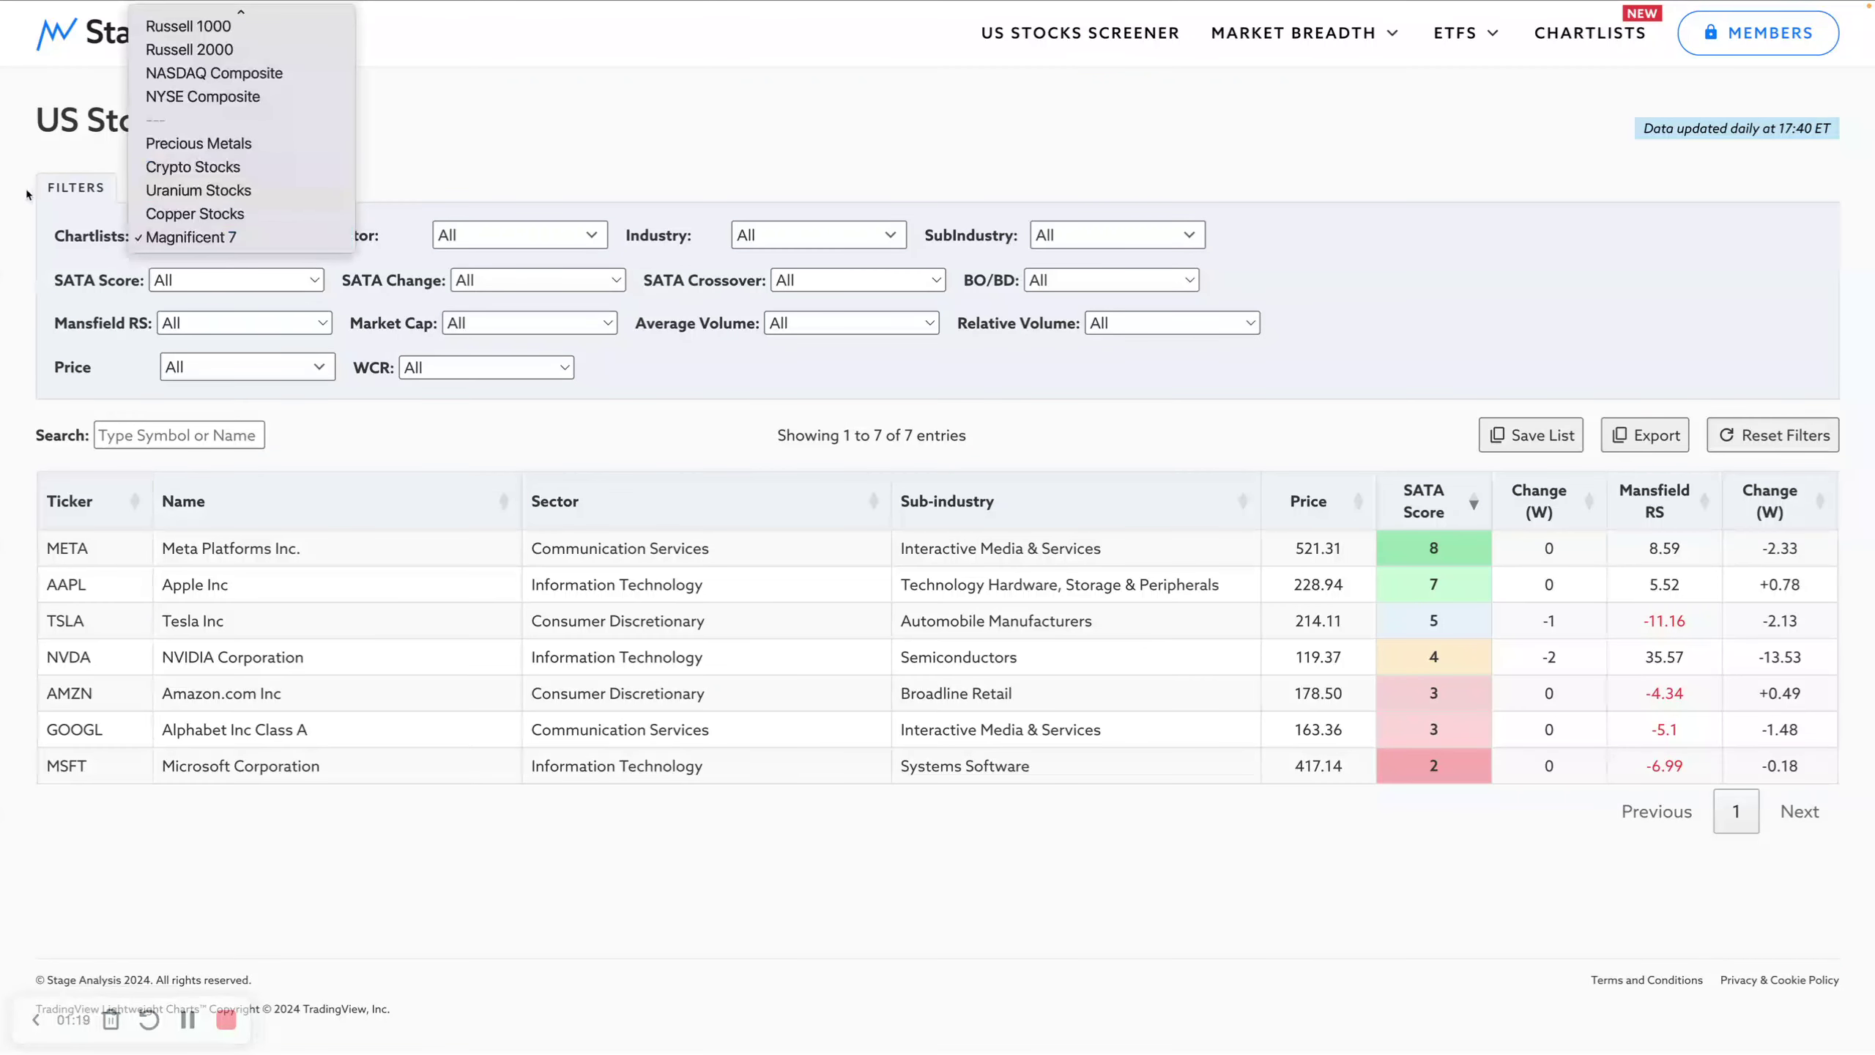
pyautogui.scroll(3, 181, 148)
pyautogui.click(74, 272)
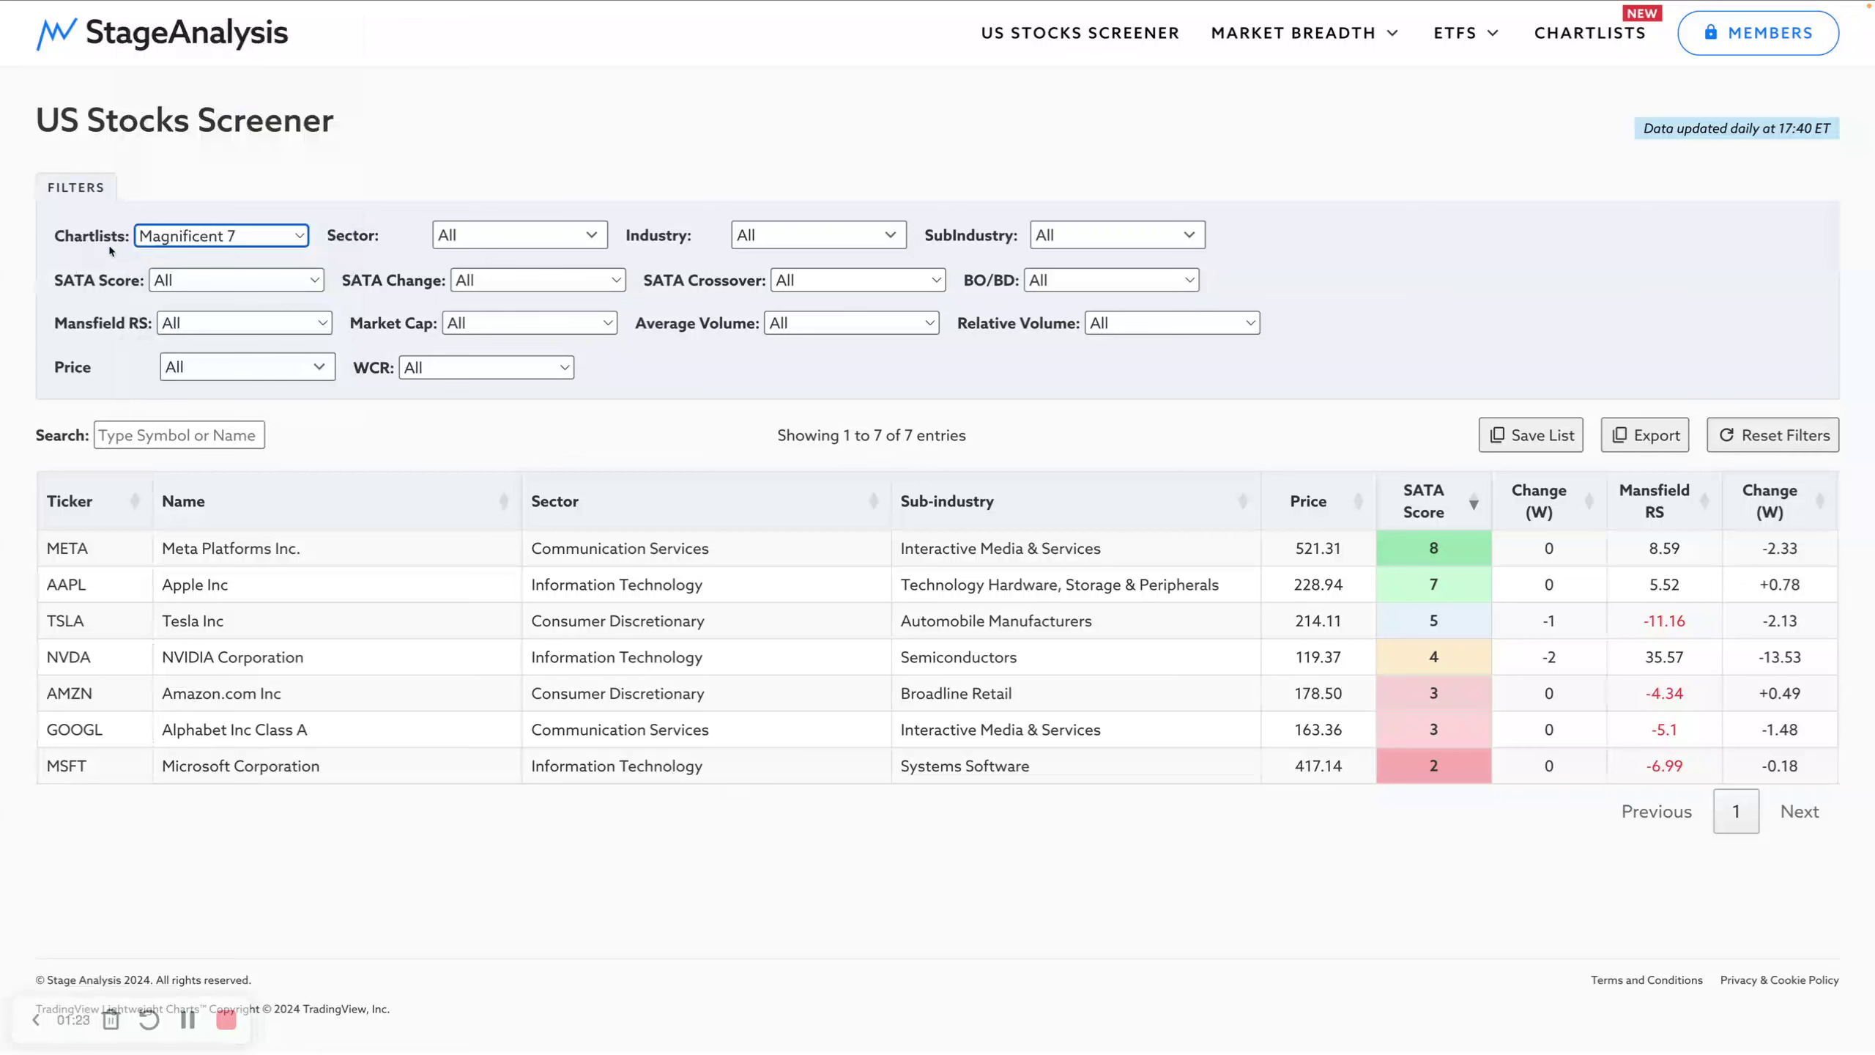
# Step: Keep Magnificent 7 for now, then reset the filters to list all 5033 stocks
pyautogui.click(155, 235)
pyautogui.scroll(5, 183, 45)
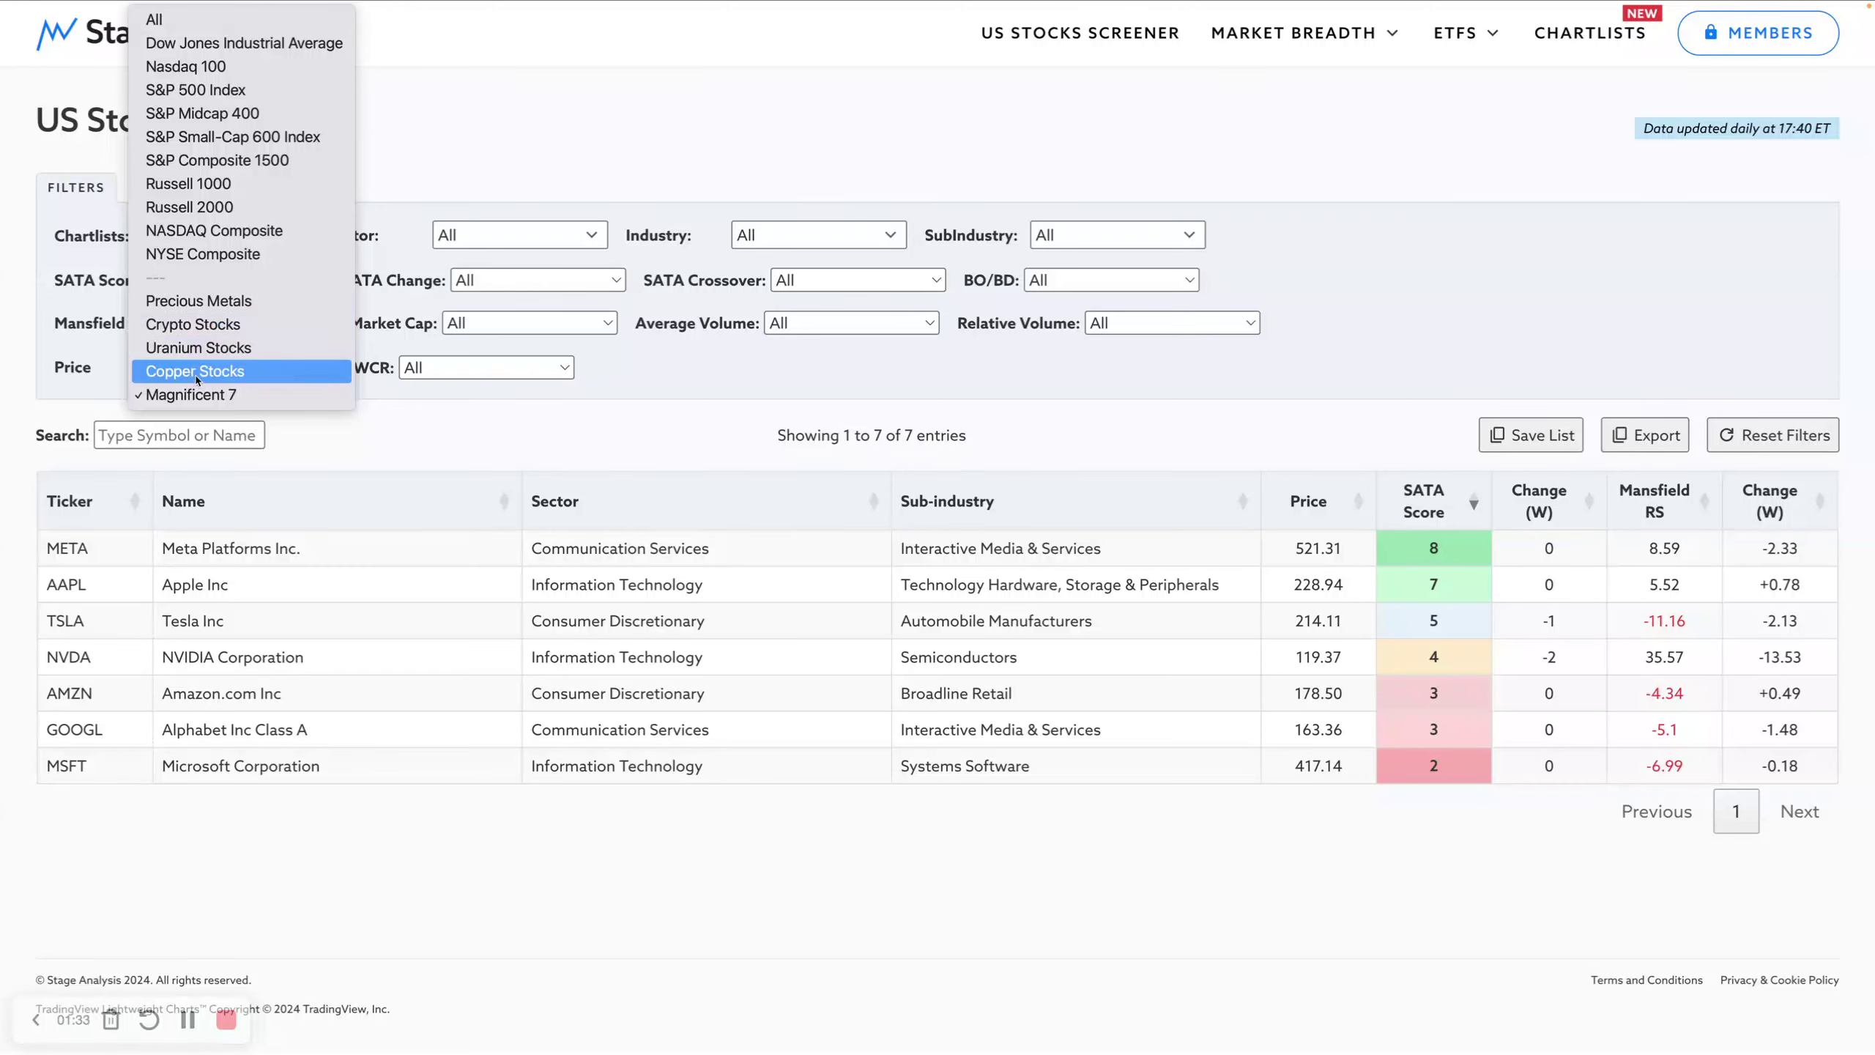
pyautogui.press('Escape')
pyautogui.click(1794, 427)
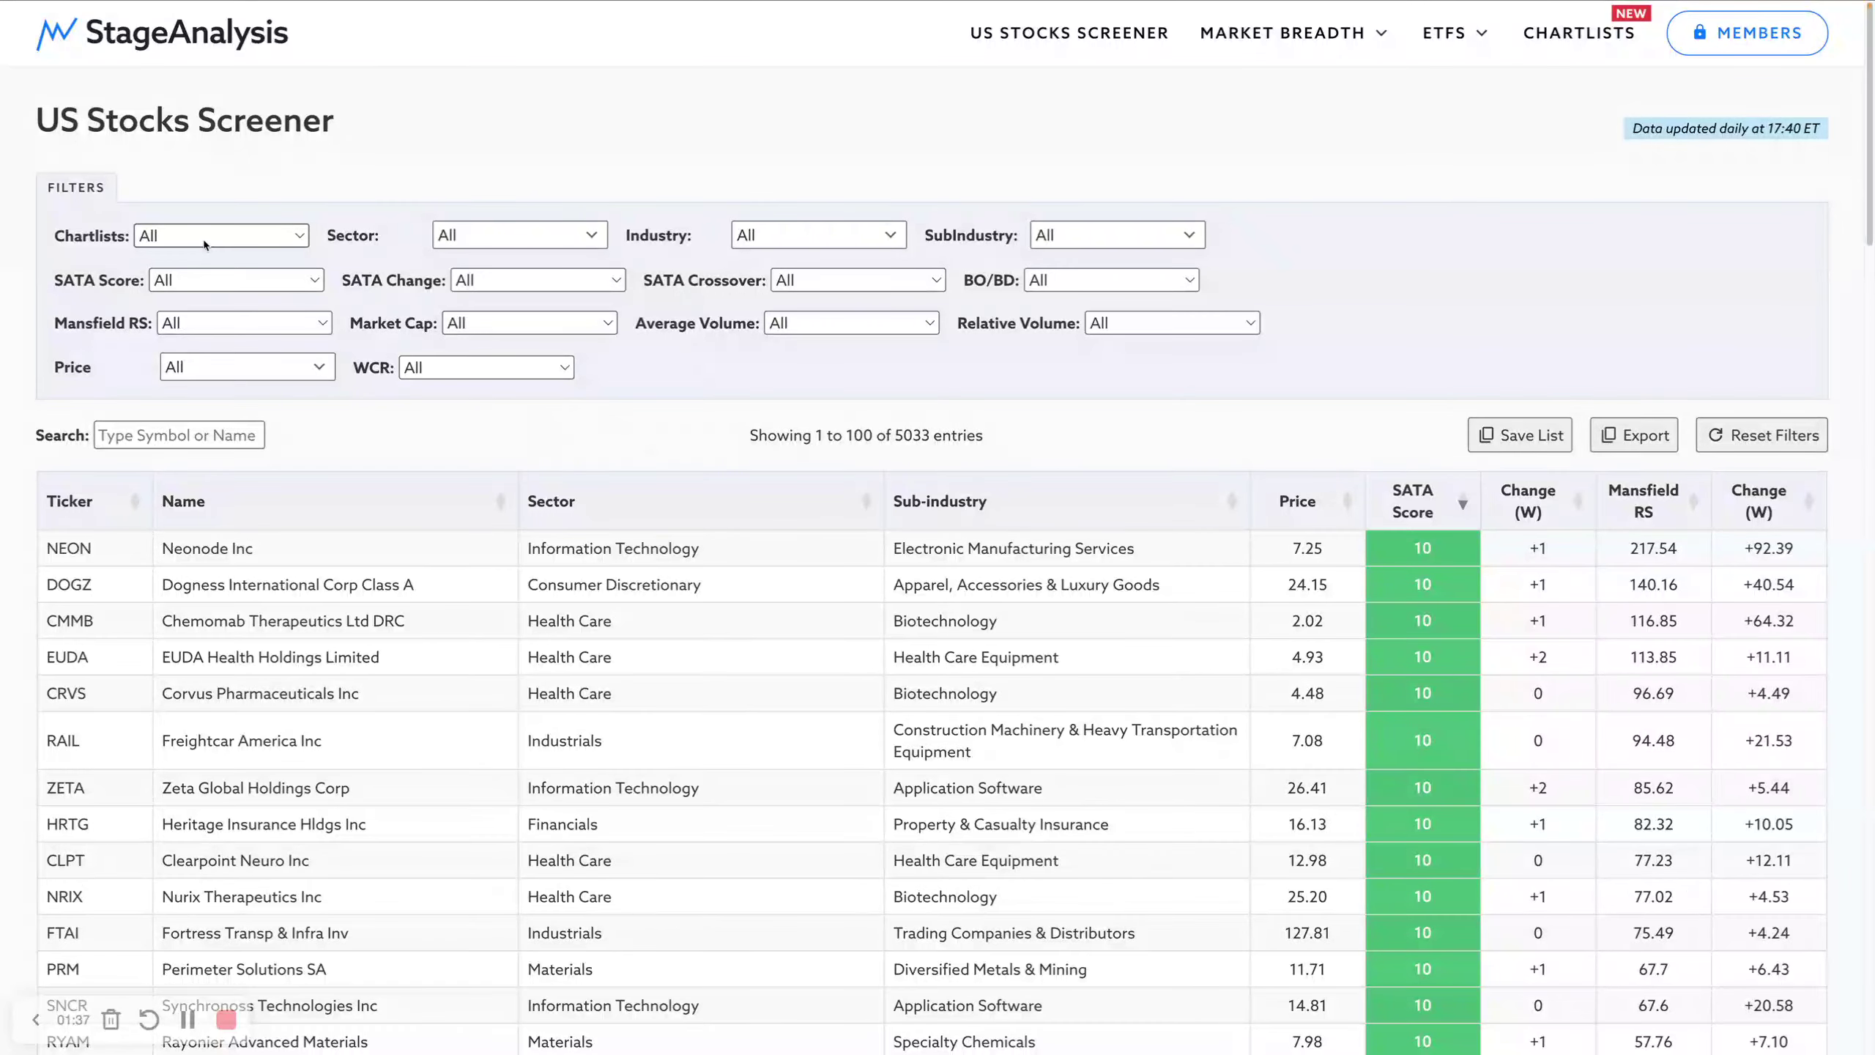
pyautogui.click(203, 237)
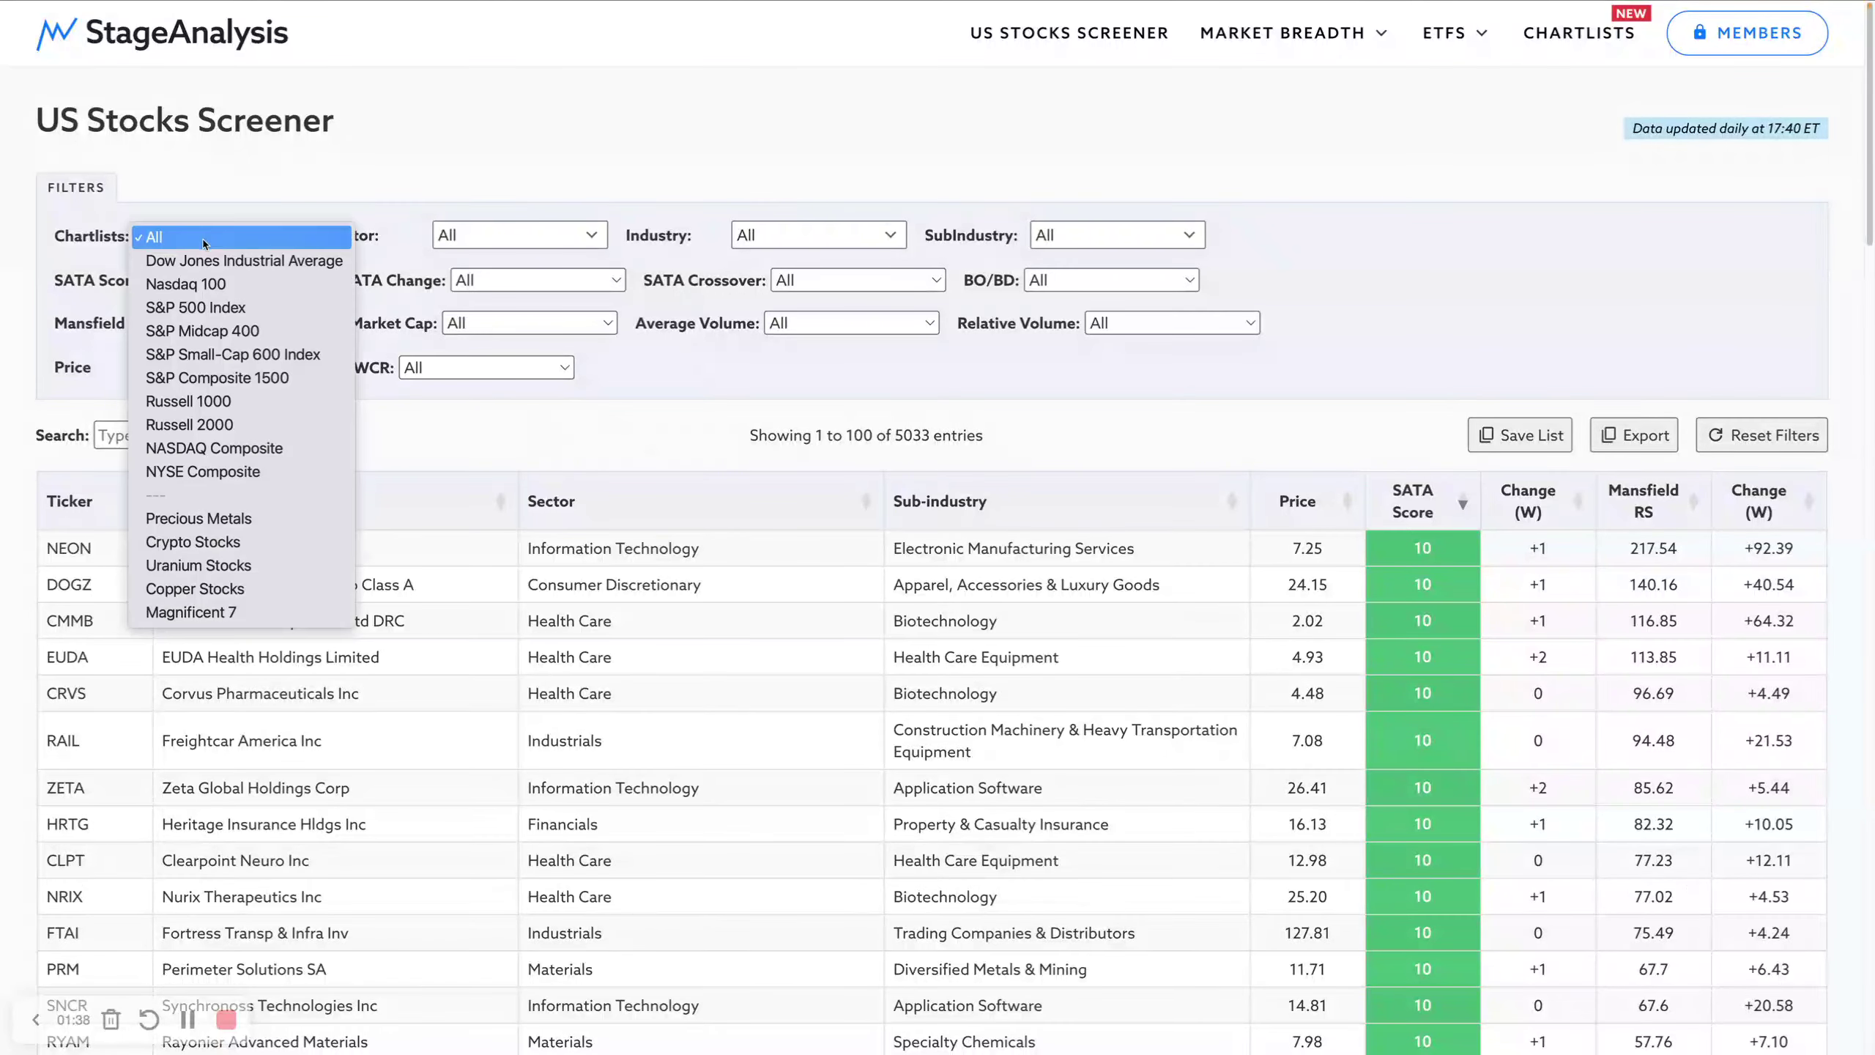
pyautogui.click(209, 522)
pyautogui.scroll(-10, 772, 539)
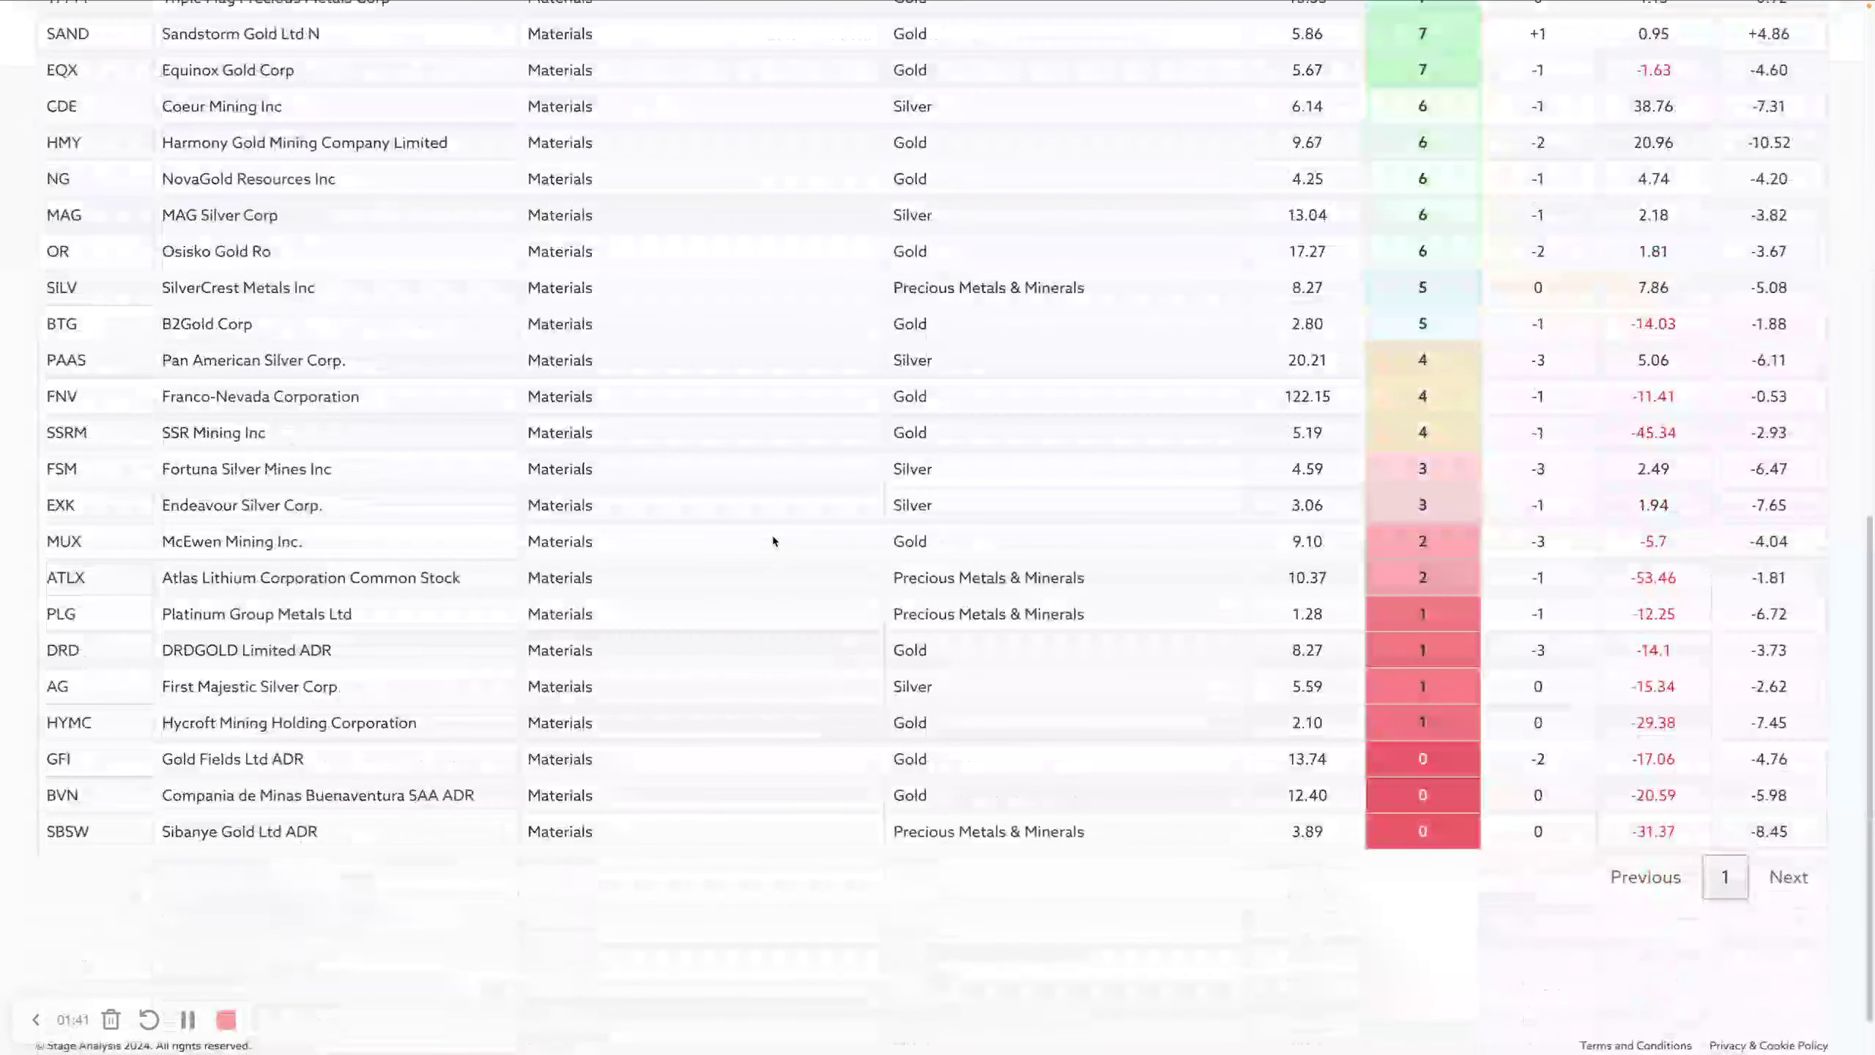
pyautogui.scroll(10, 958, 568)
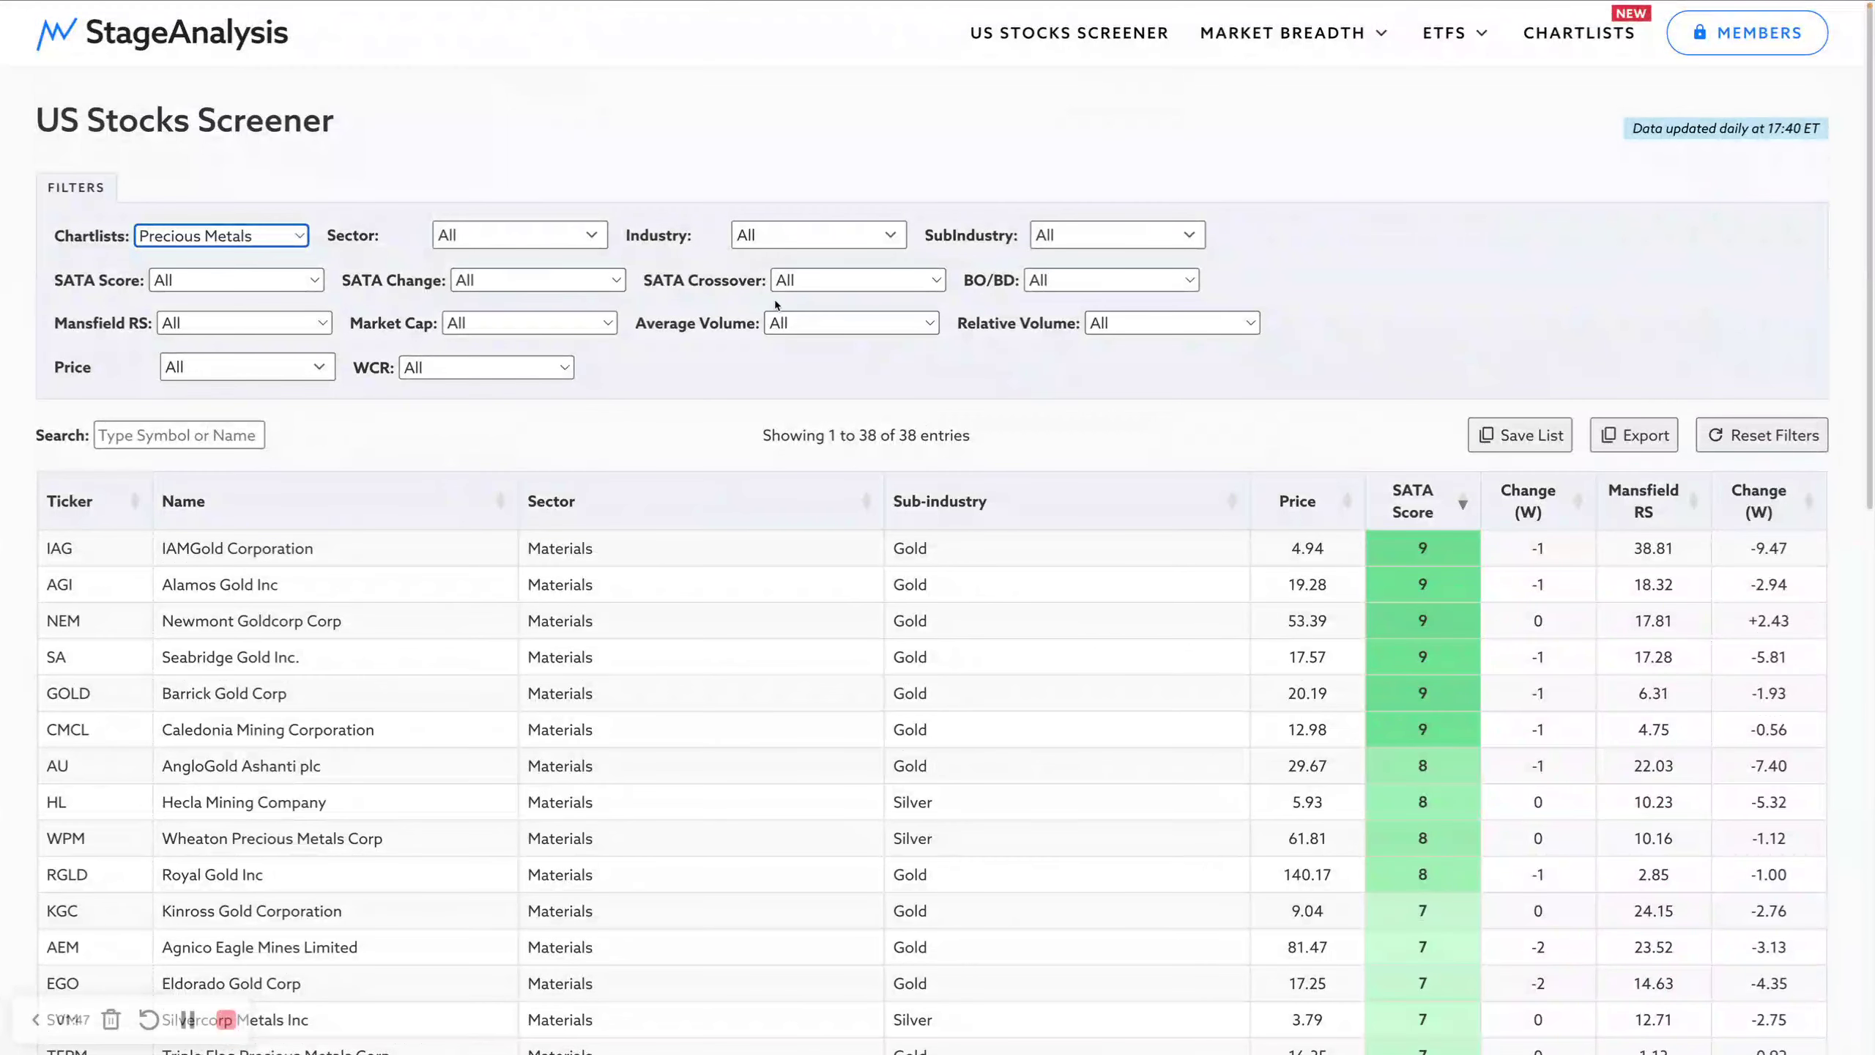
pyautogui.click(499, 287)
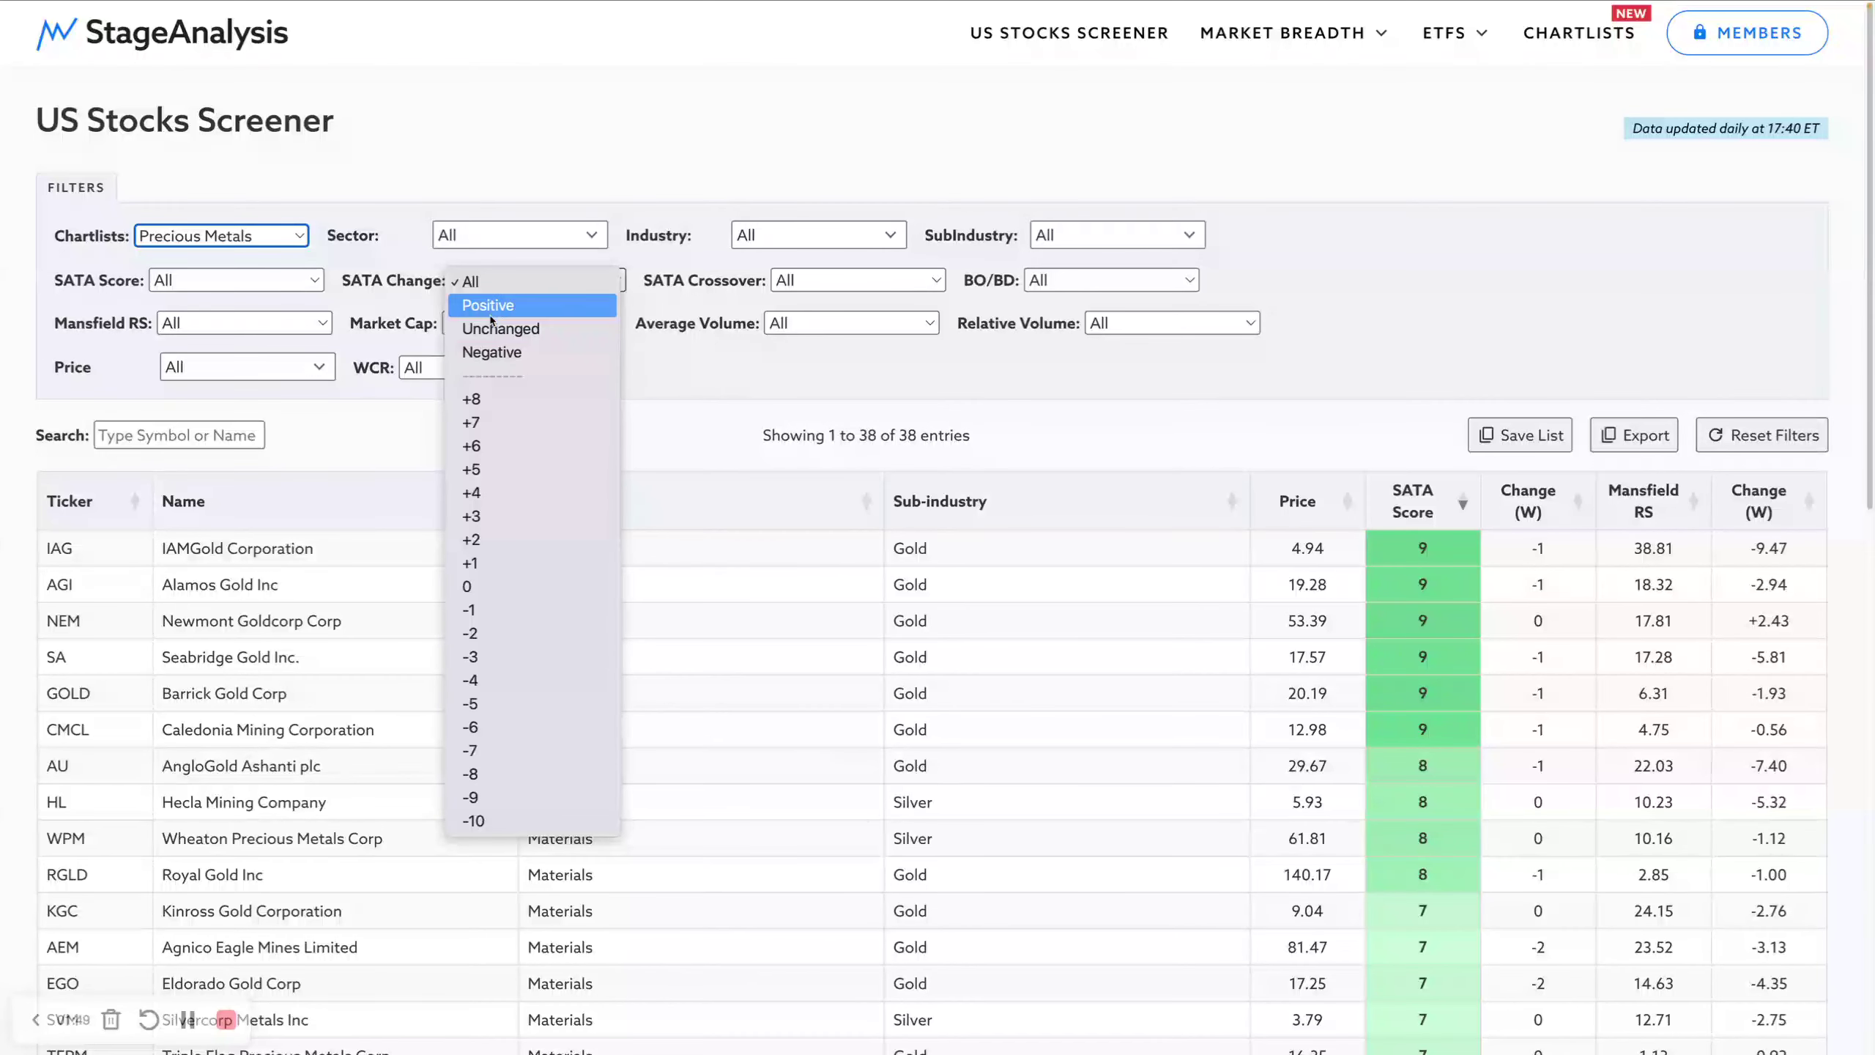
pyautogui.click(490, 304)
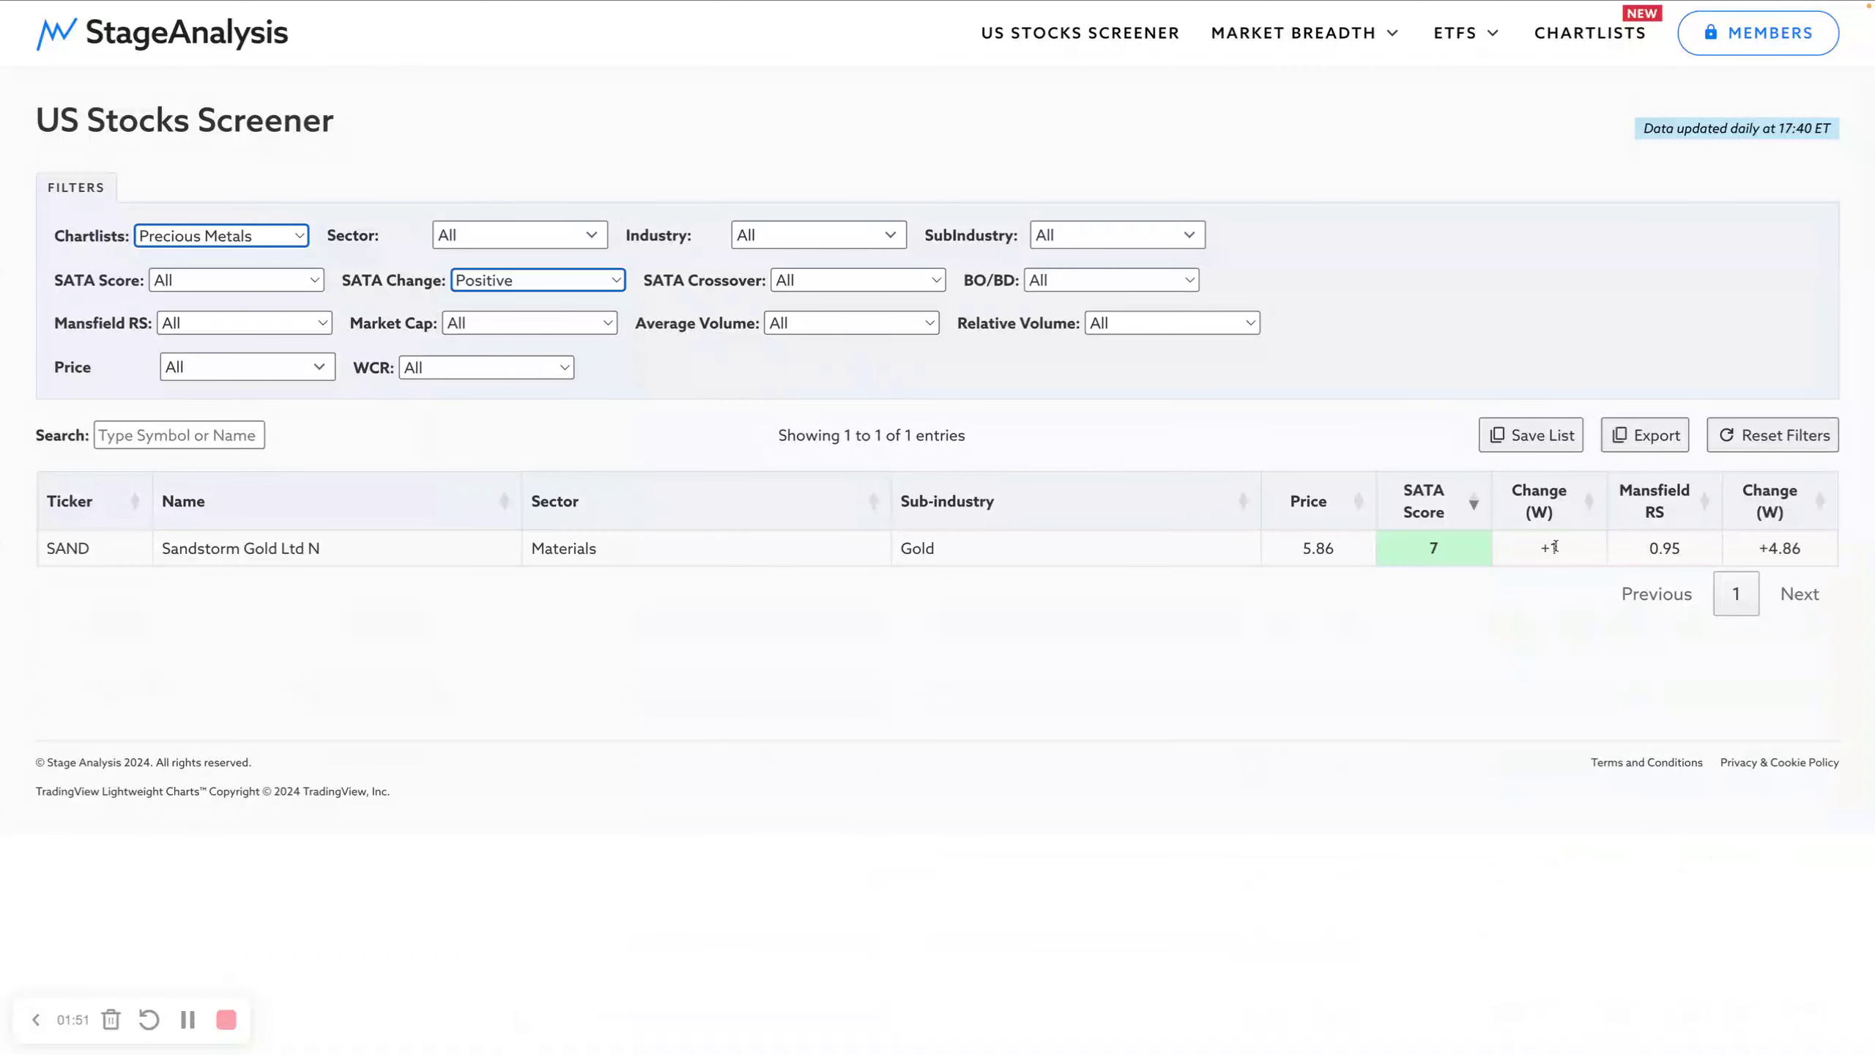
pyautogui.click(513, 286)
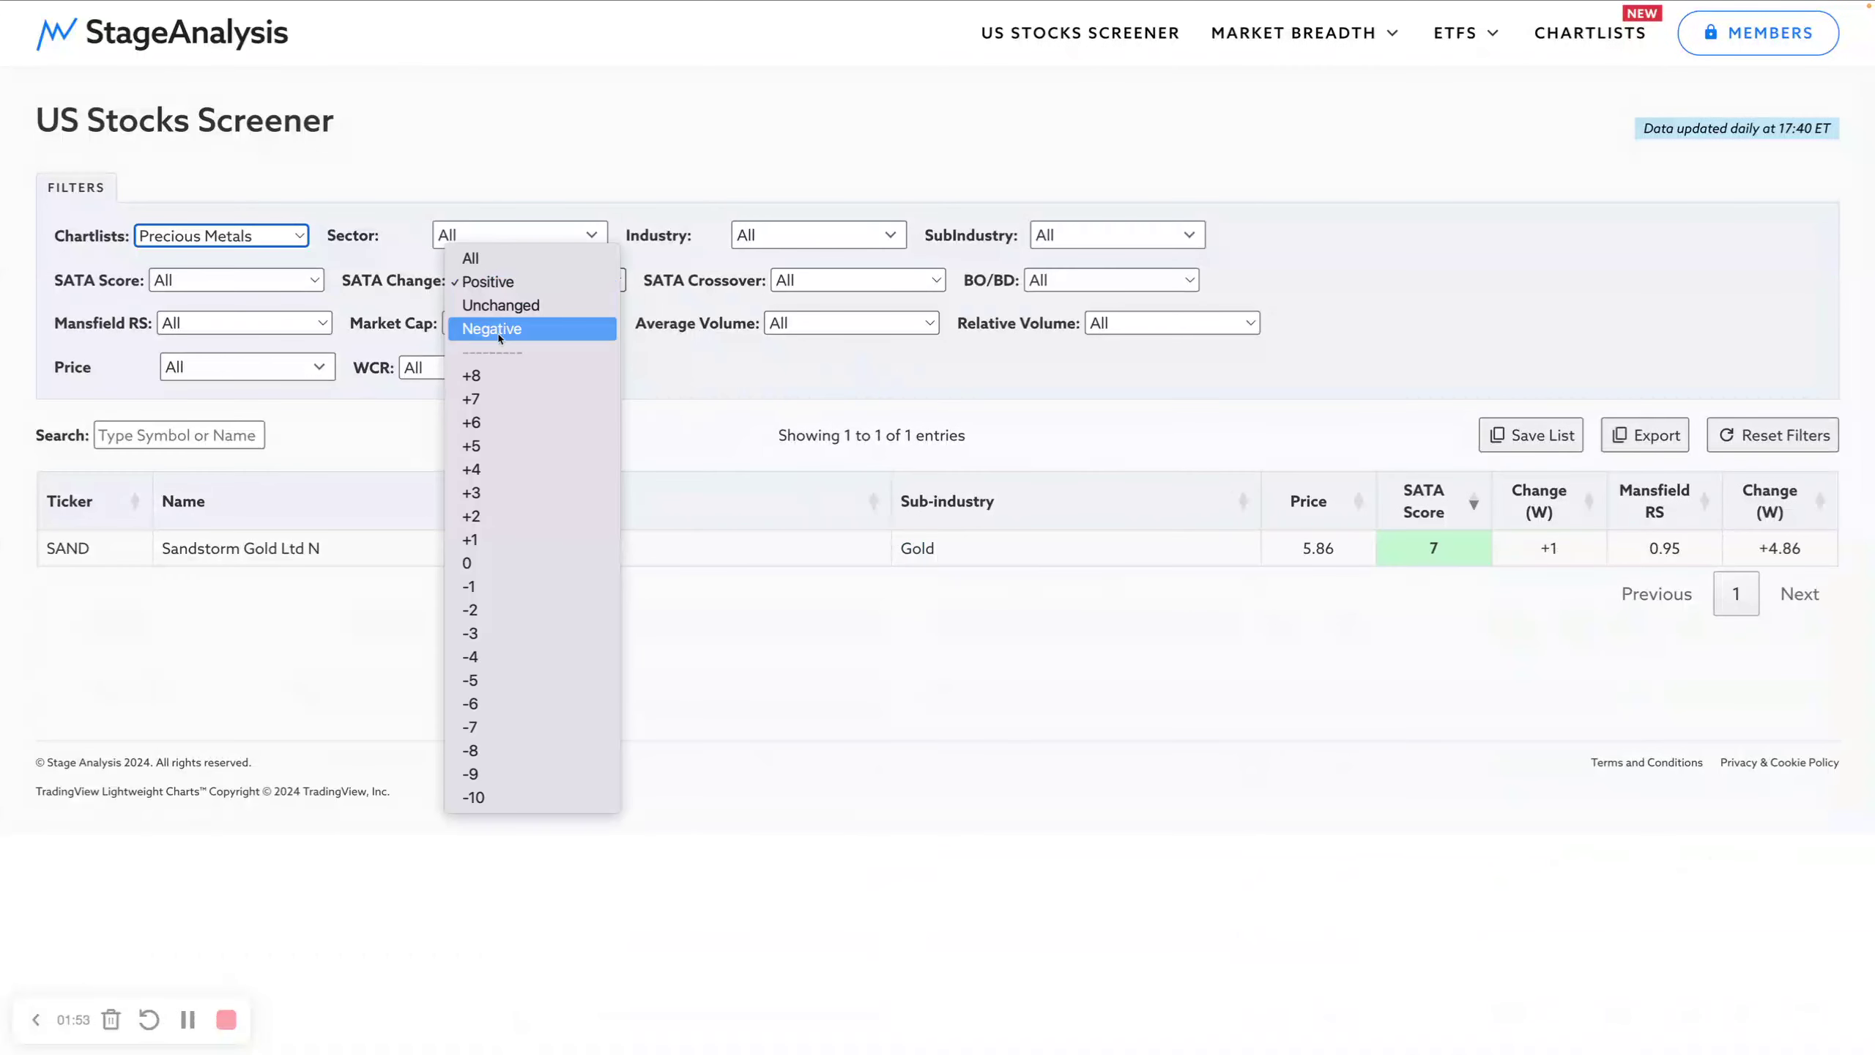
pyautogui.click(500, 337)
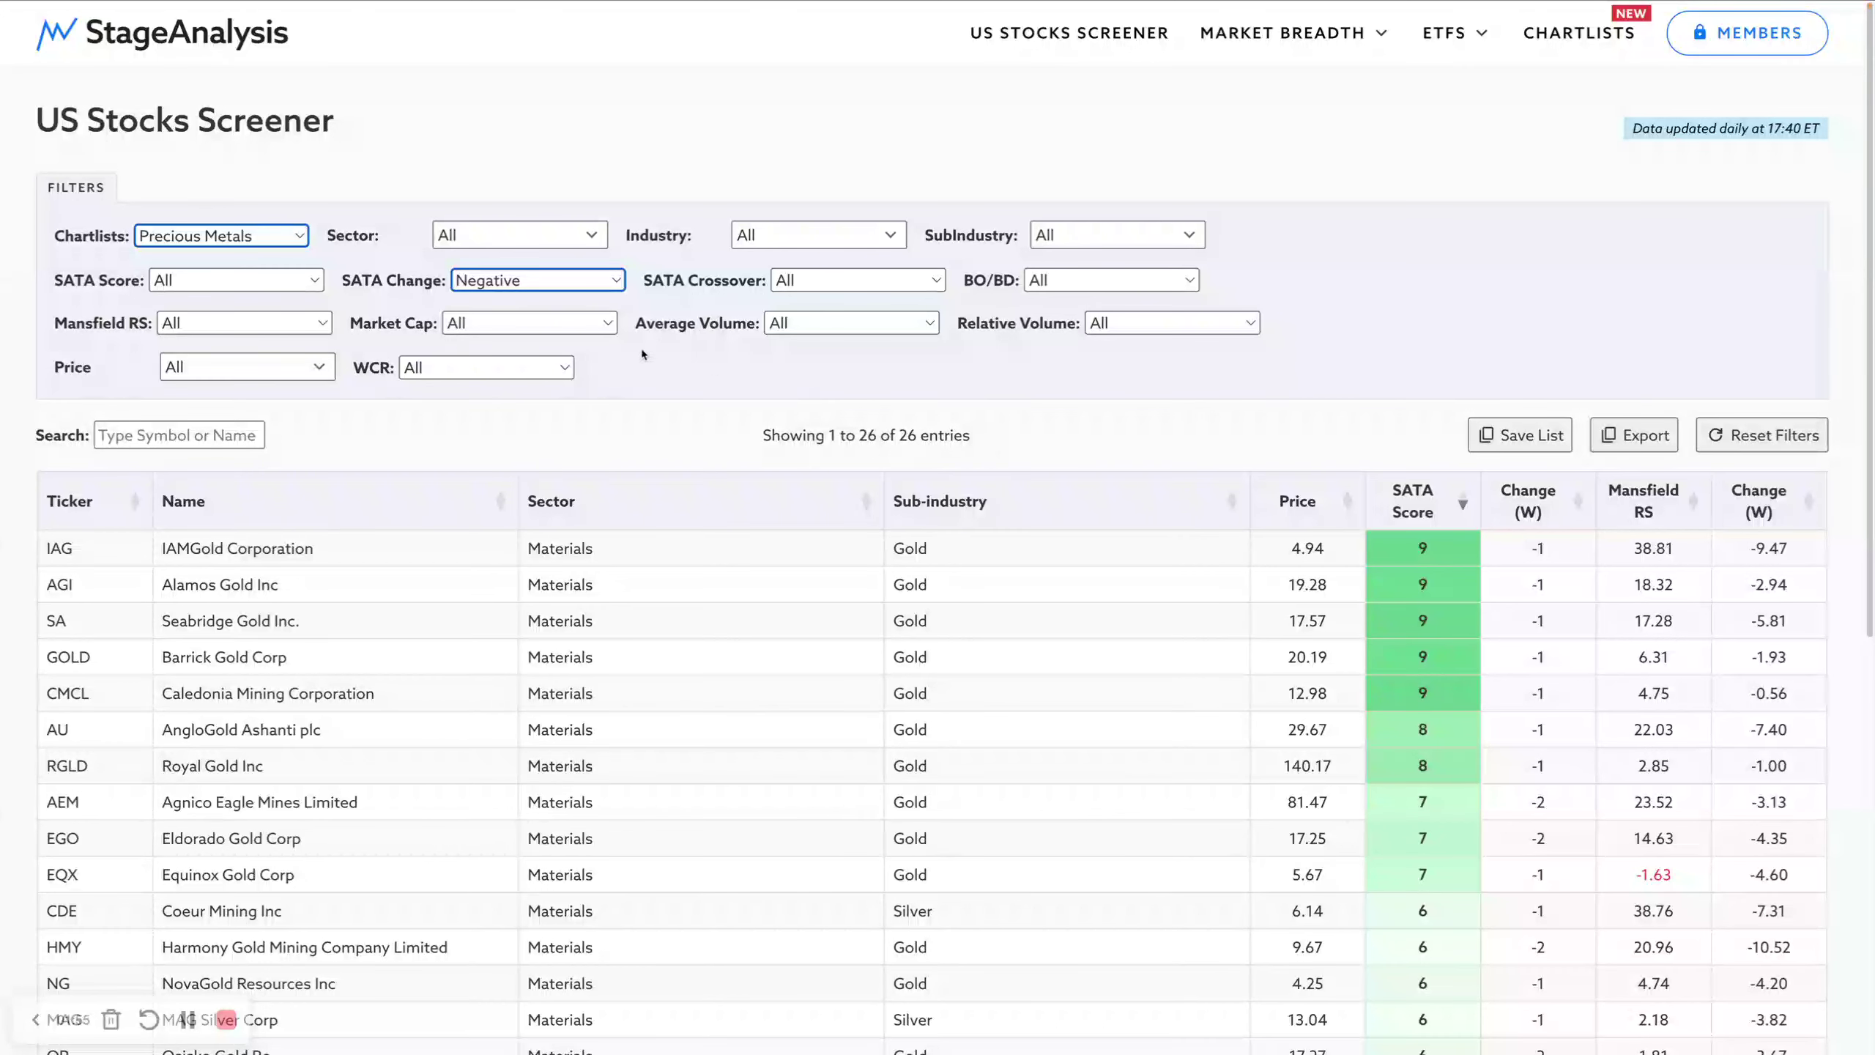
pyautogui.click(523, 285)
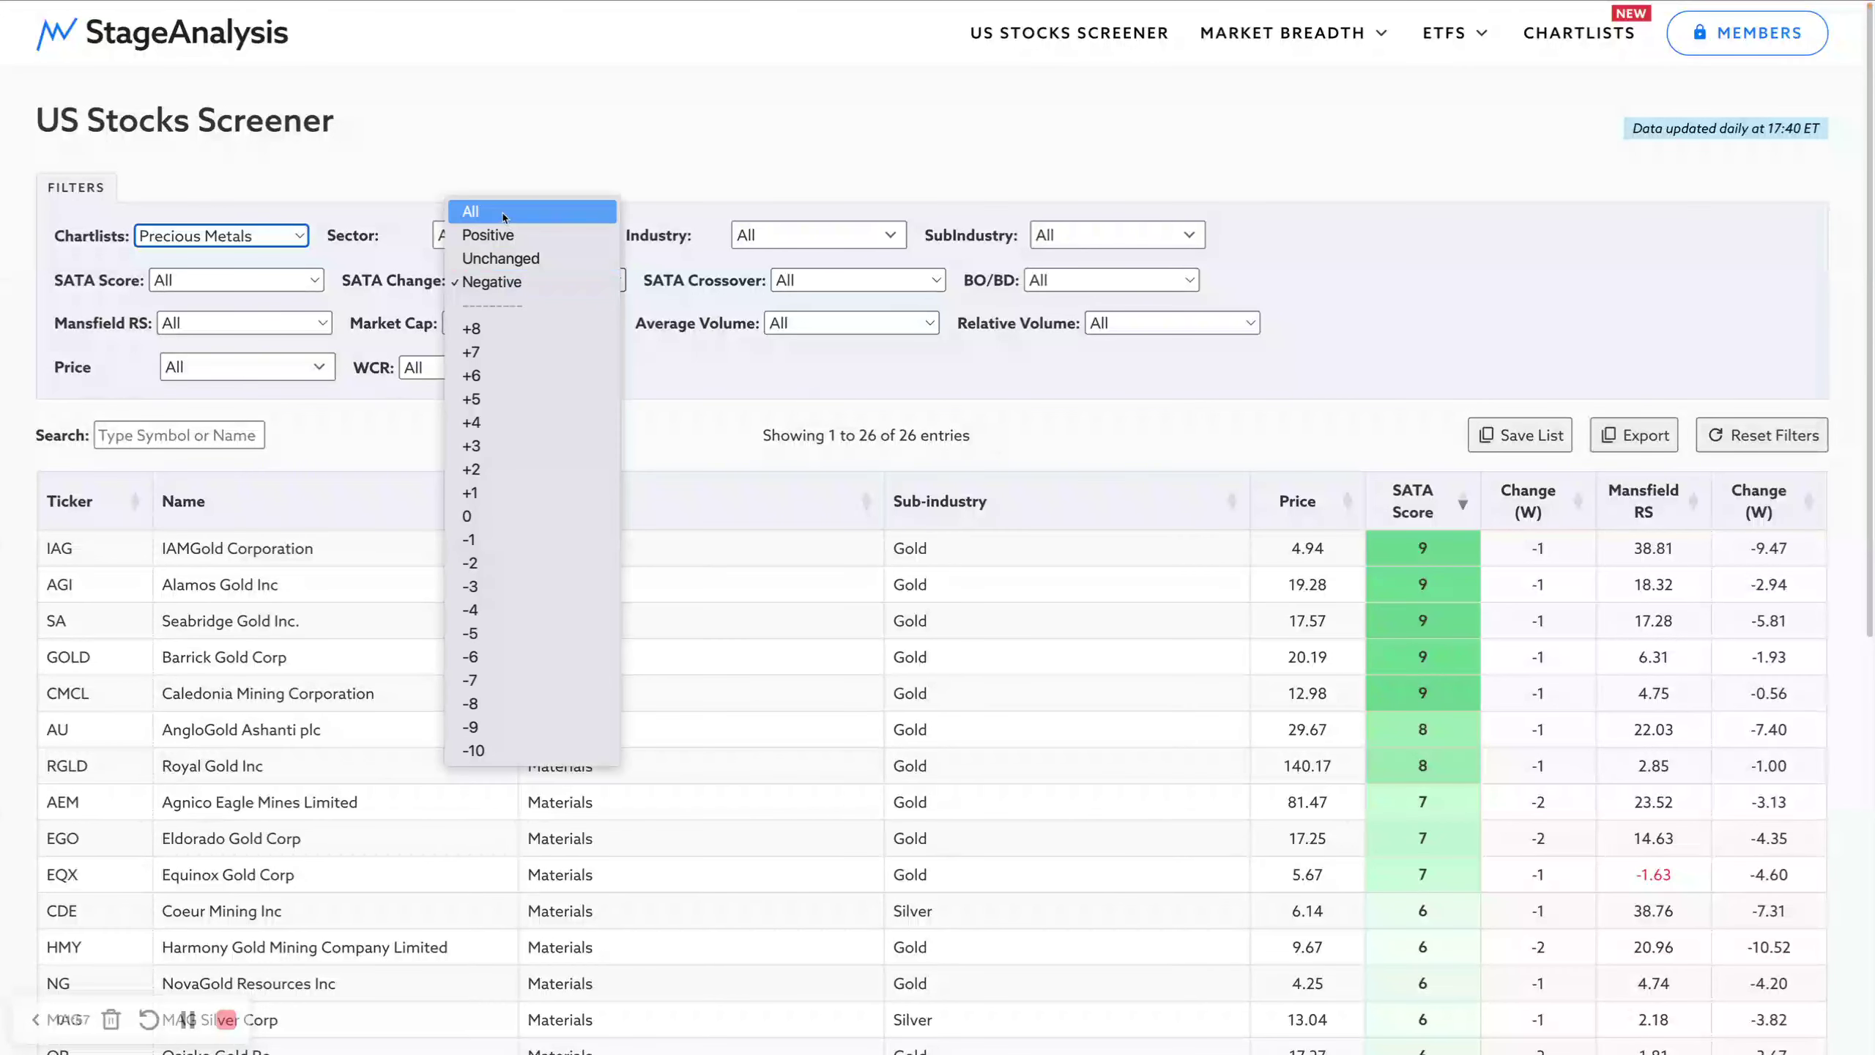
pyautogui.click(502, 214)
pyautogui.click(806, 284)
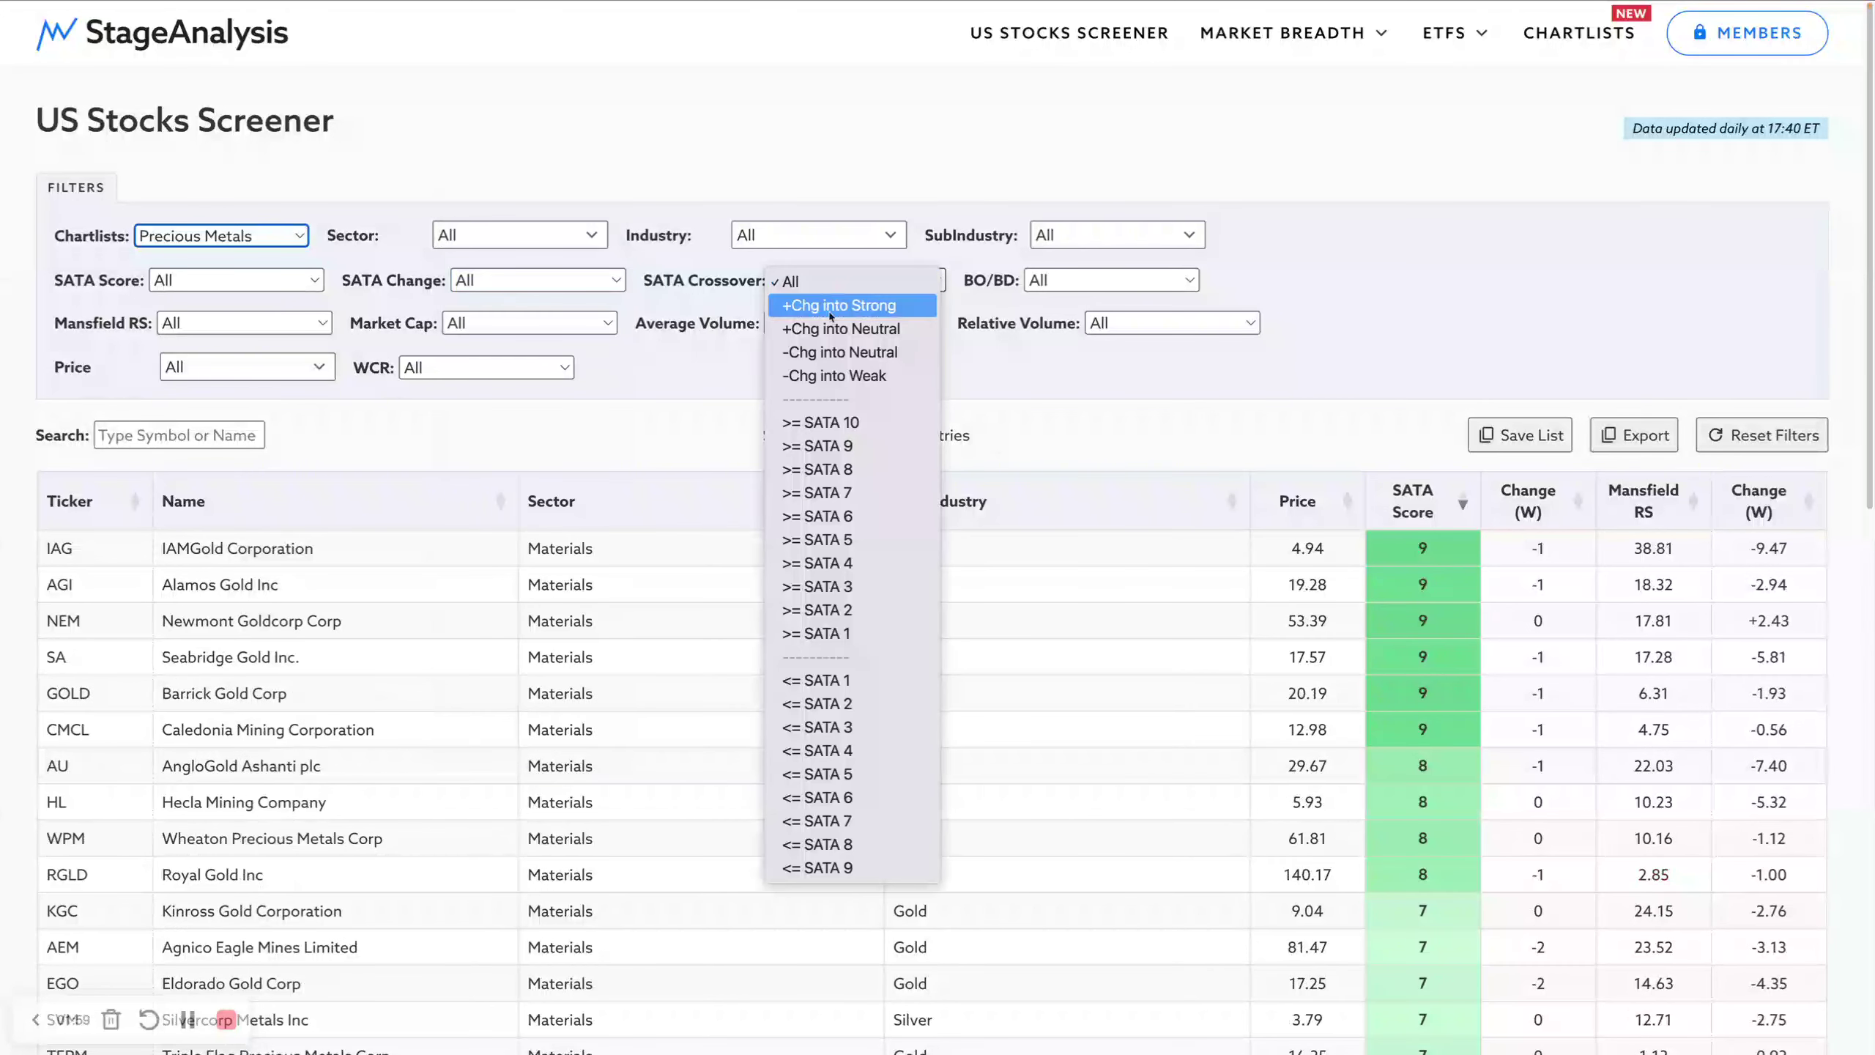
pyautogui.click(835, 375)
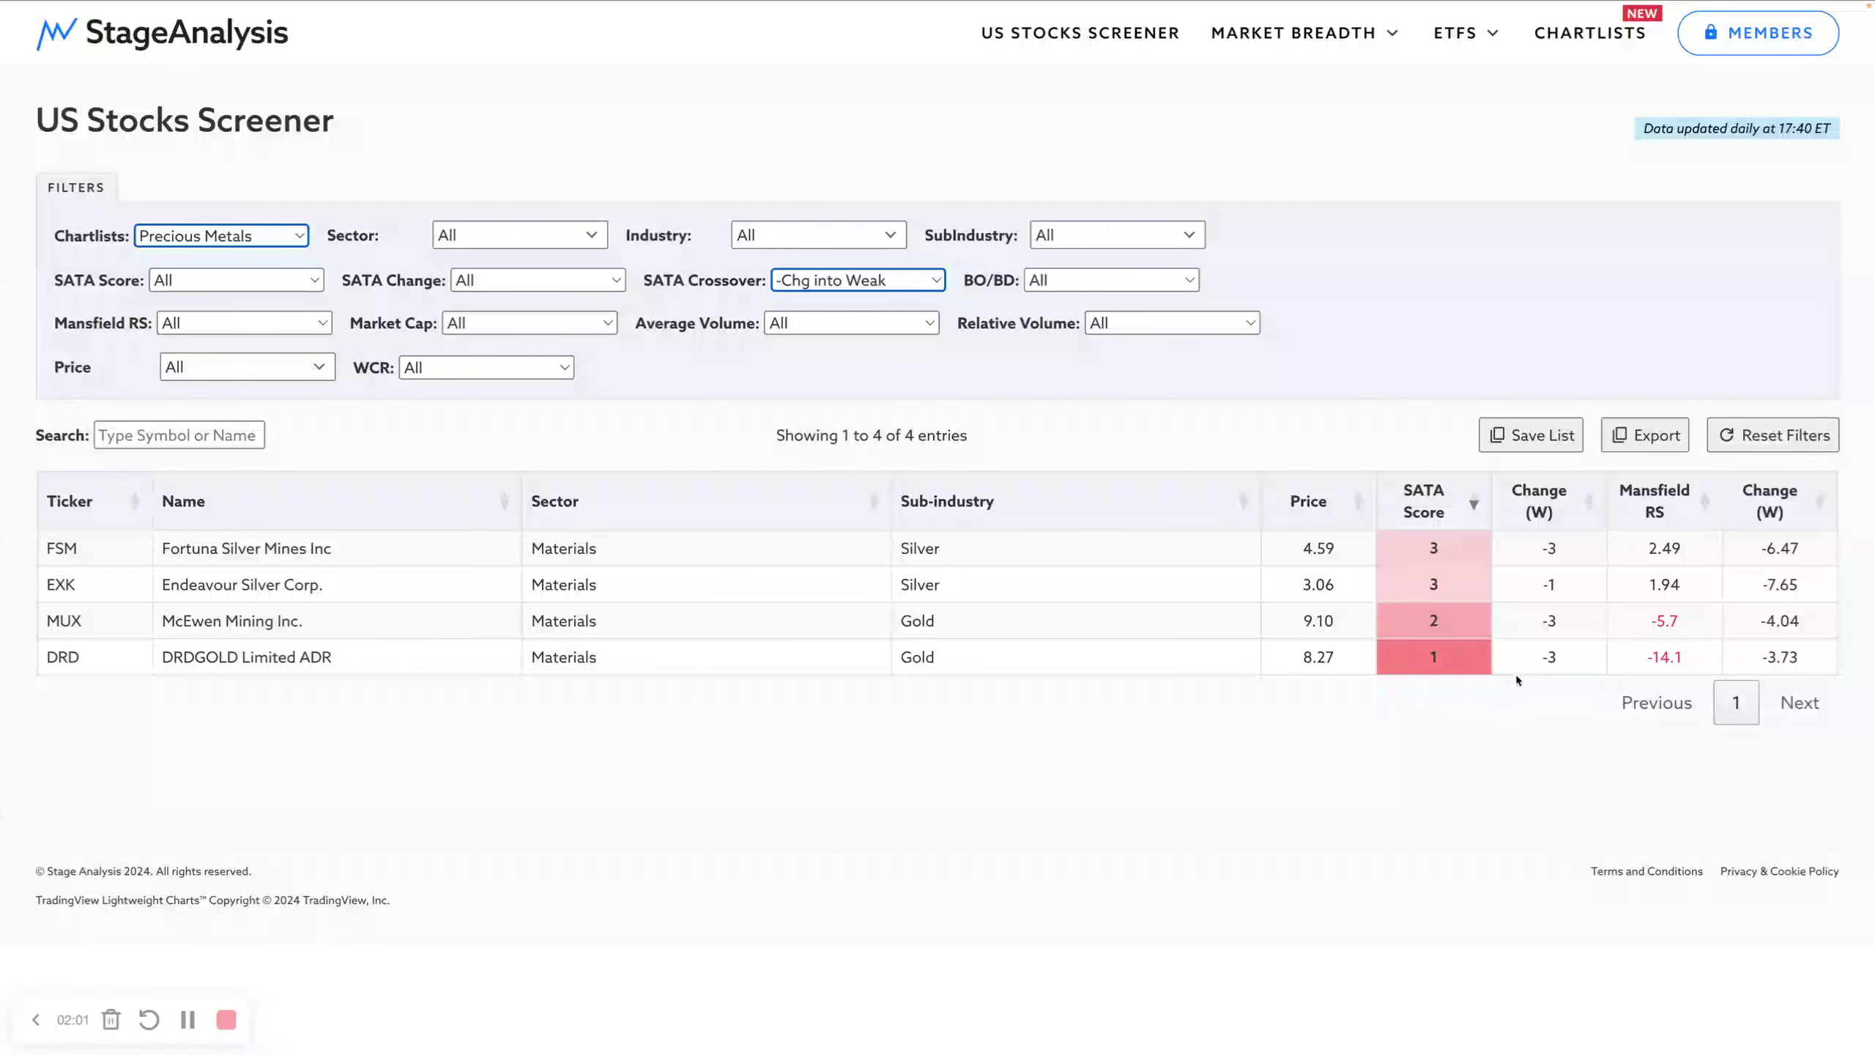
pyautogui.click(291, 550)
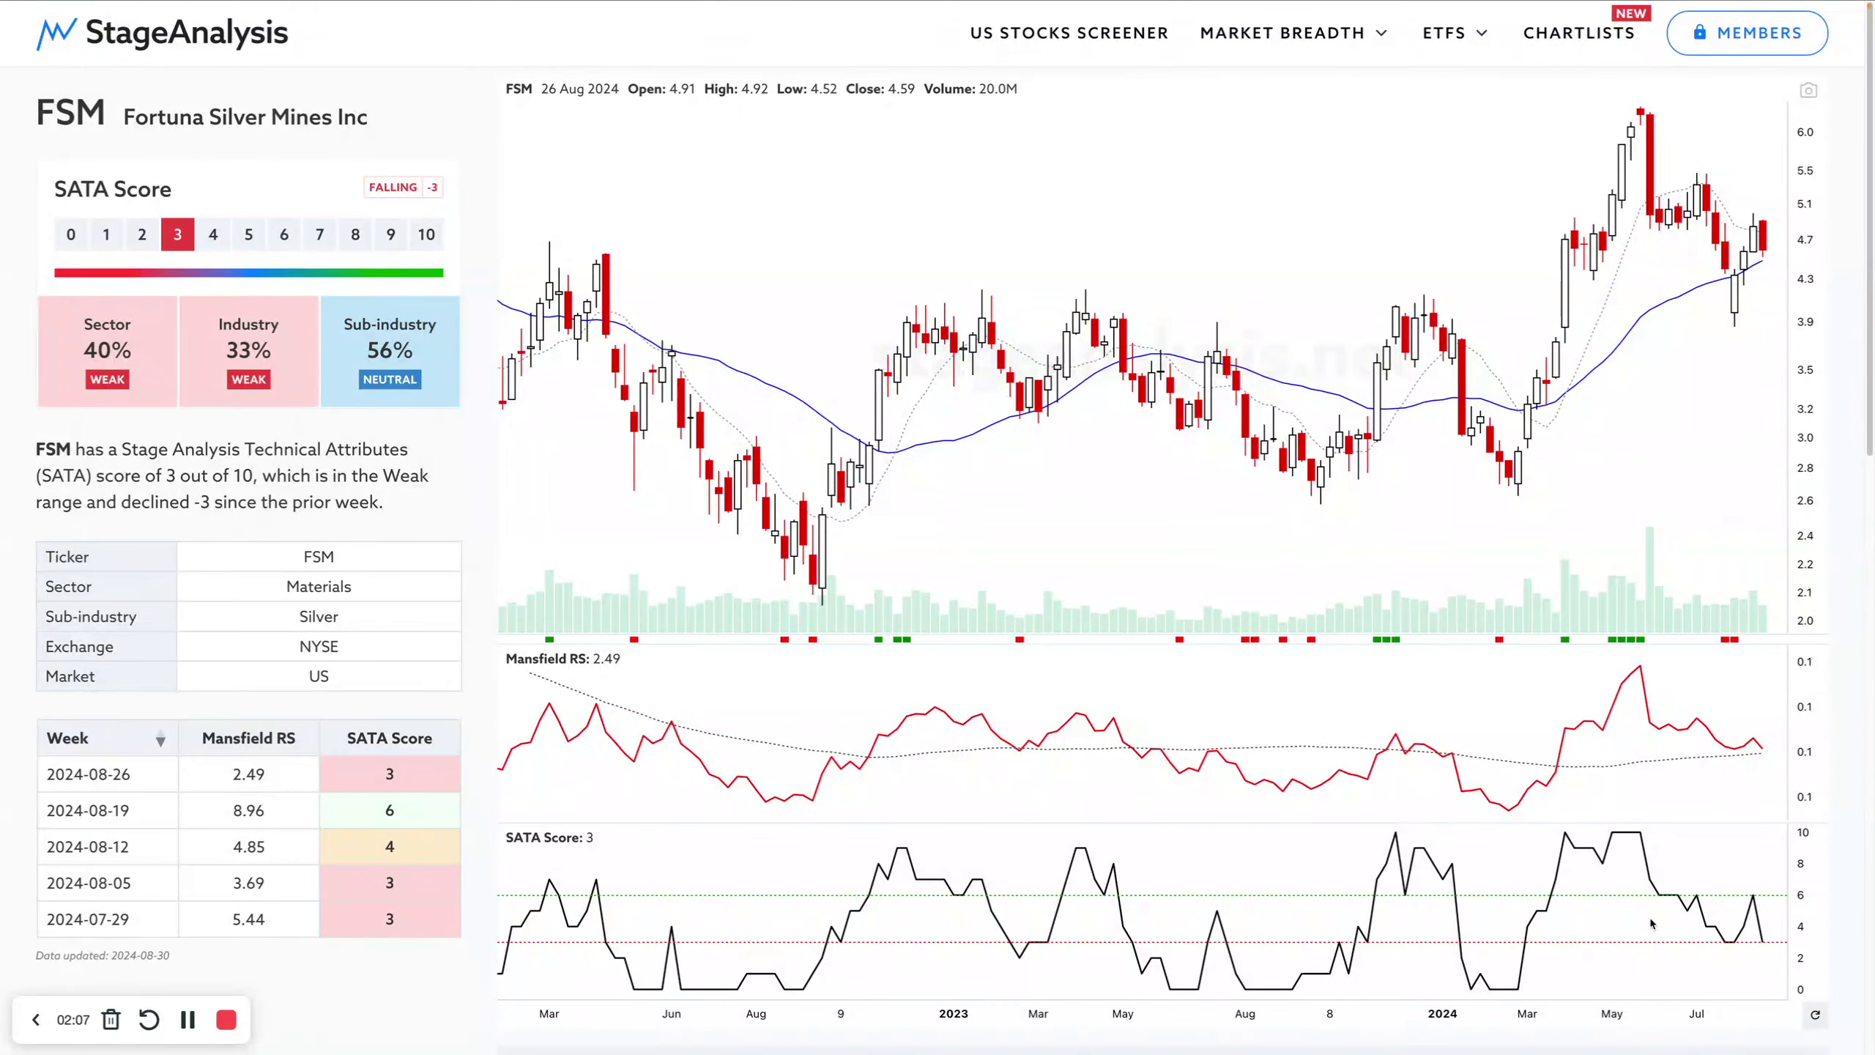
pyautogui.hotkey('ctrl', 'w')
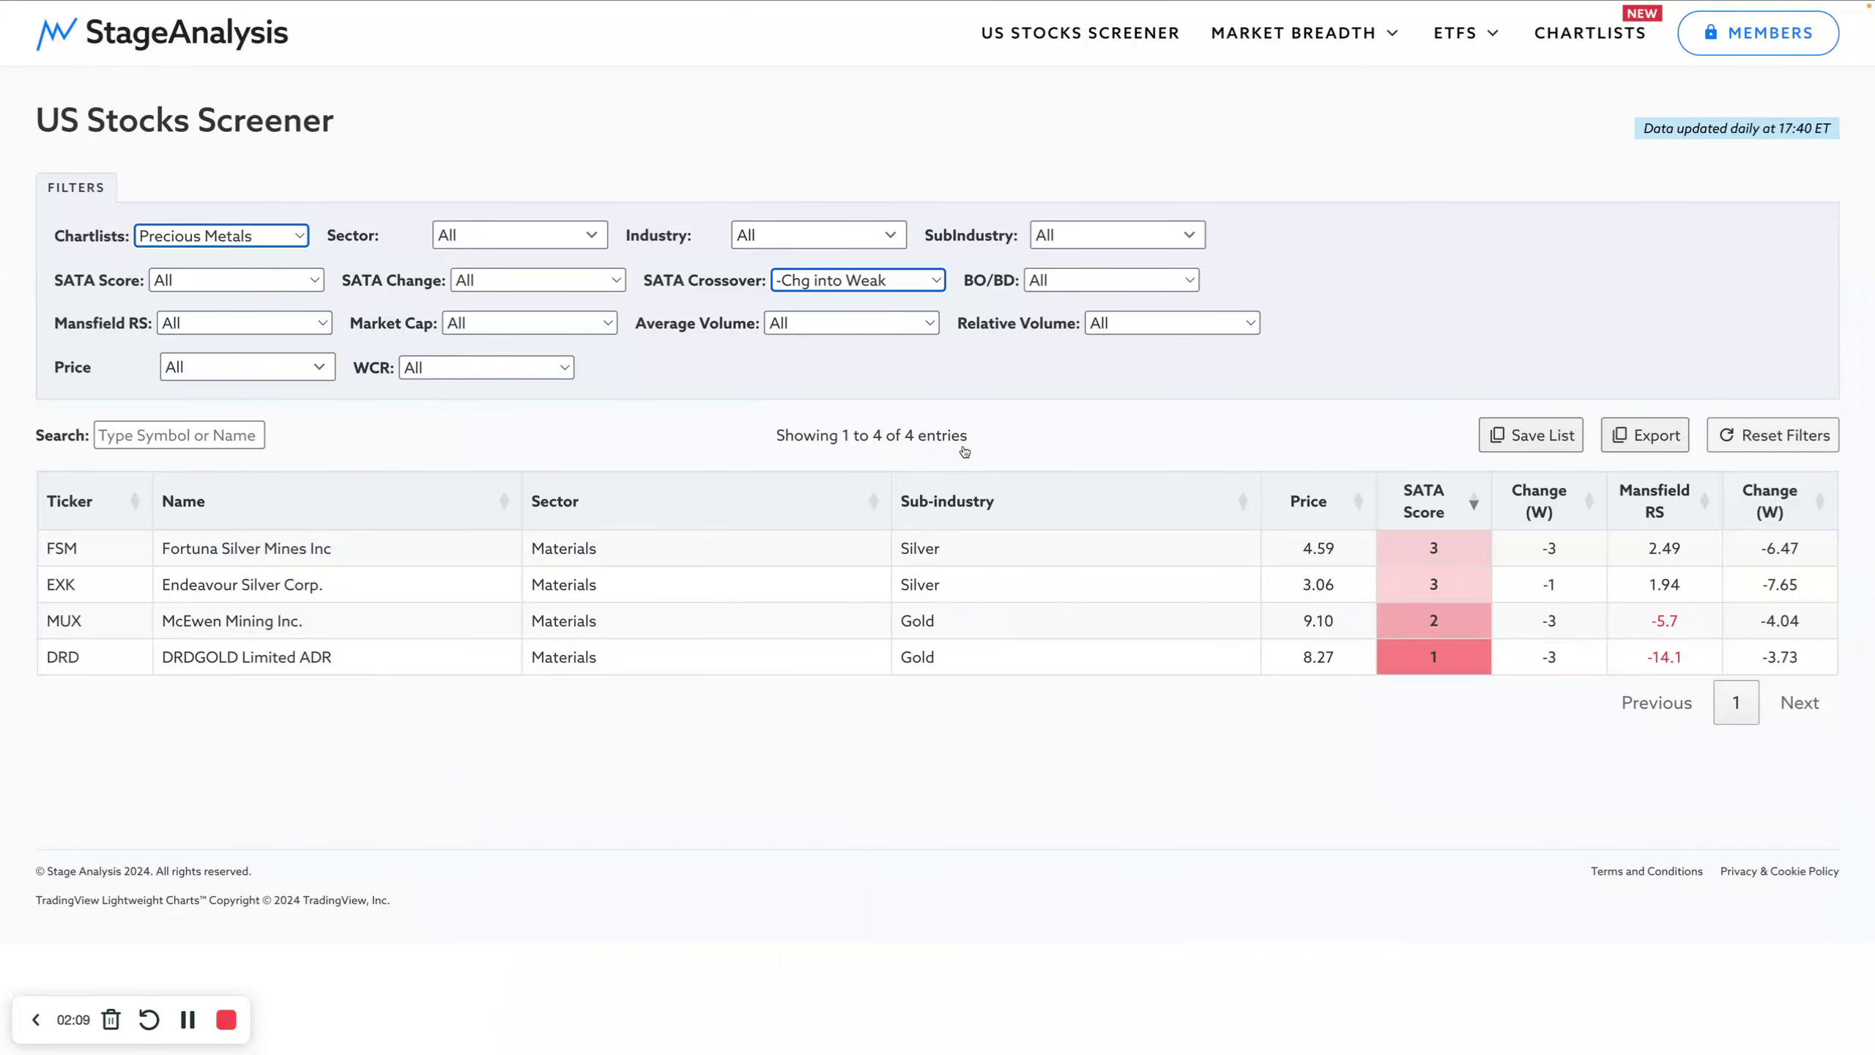
# Step: Reset filters, then require Mansfield RS crossing above zero and market cap over $300mln
pyautogui.click(221, 235)
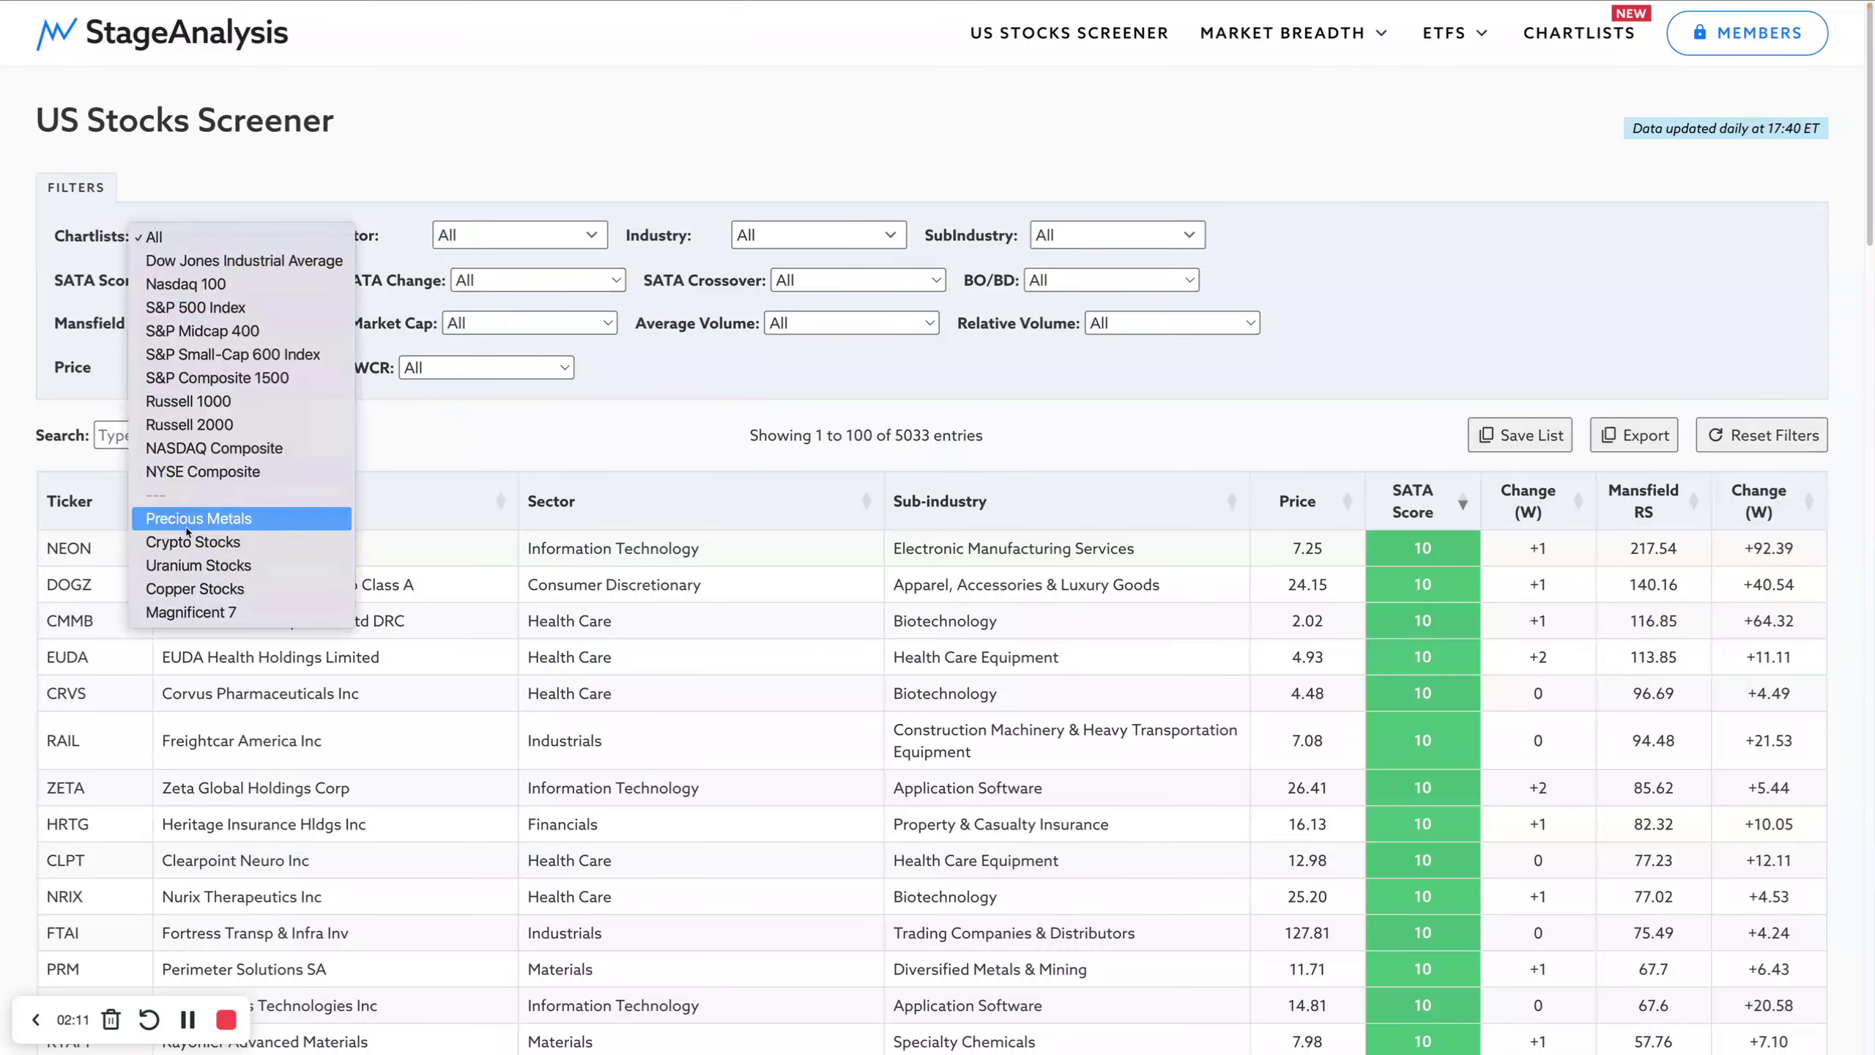
pyautogui.click(194, 158)
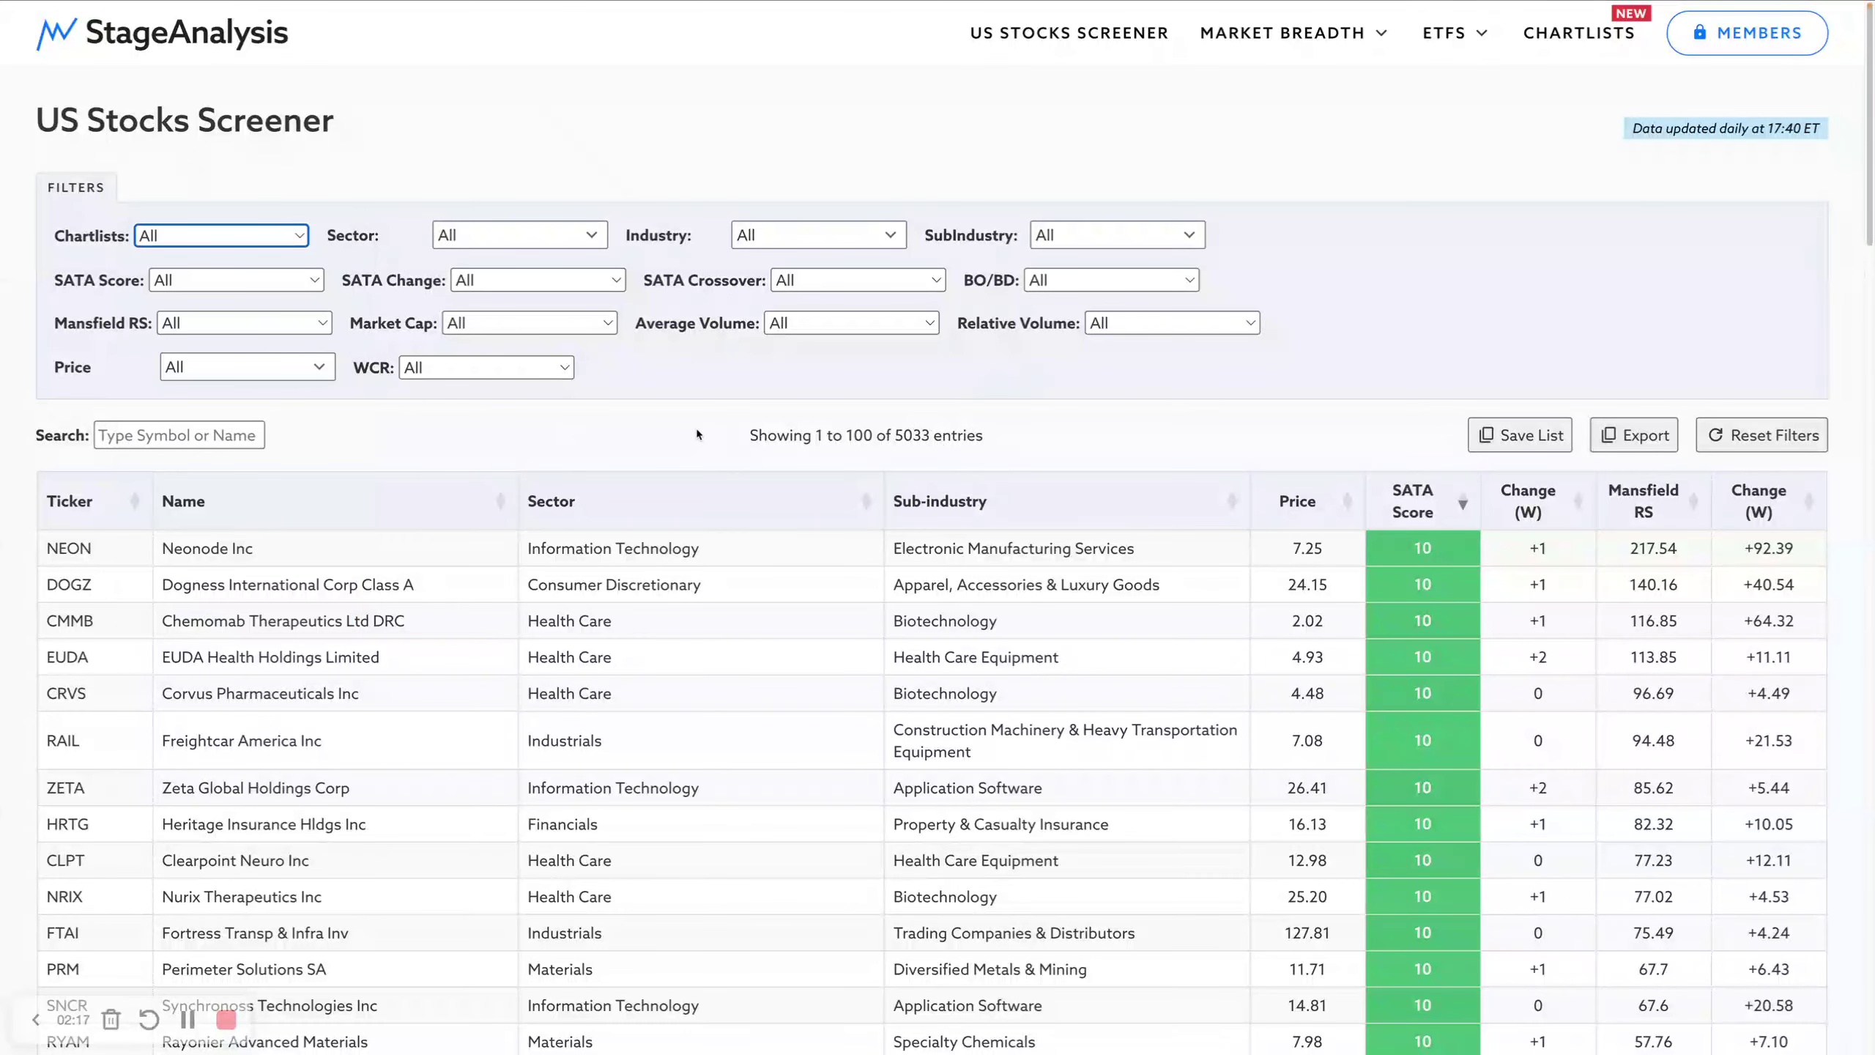
pyautogui.click(673, 441)
pyautogui.click(208, 323)
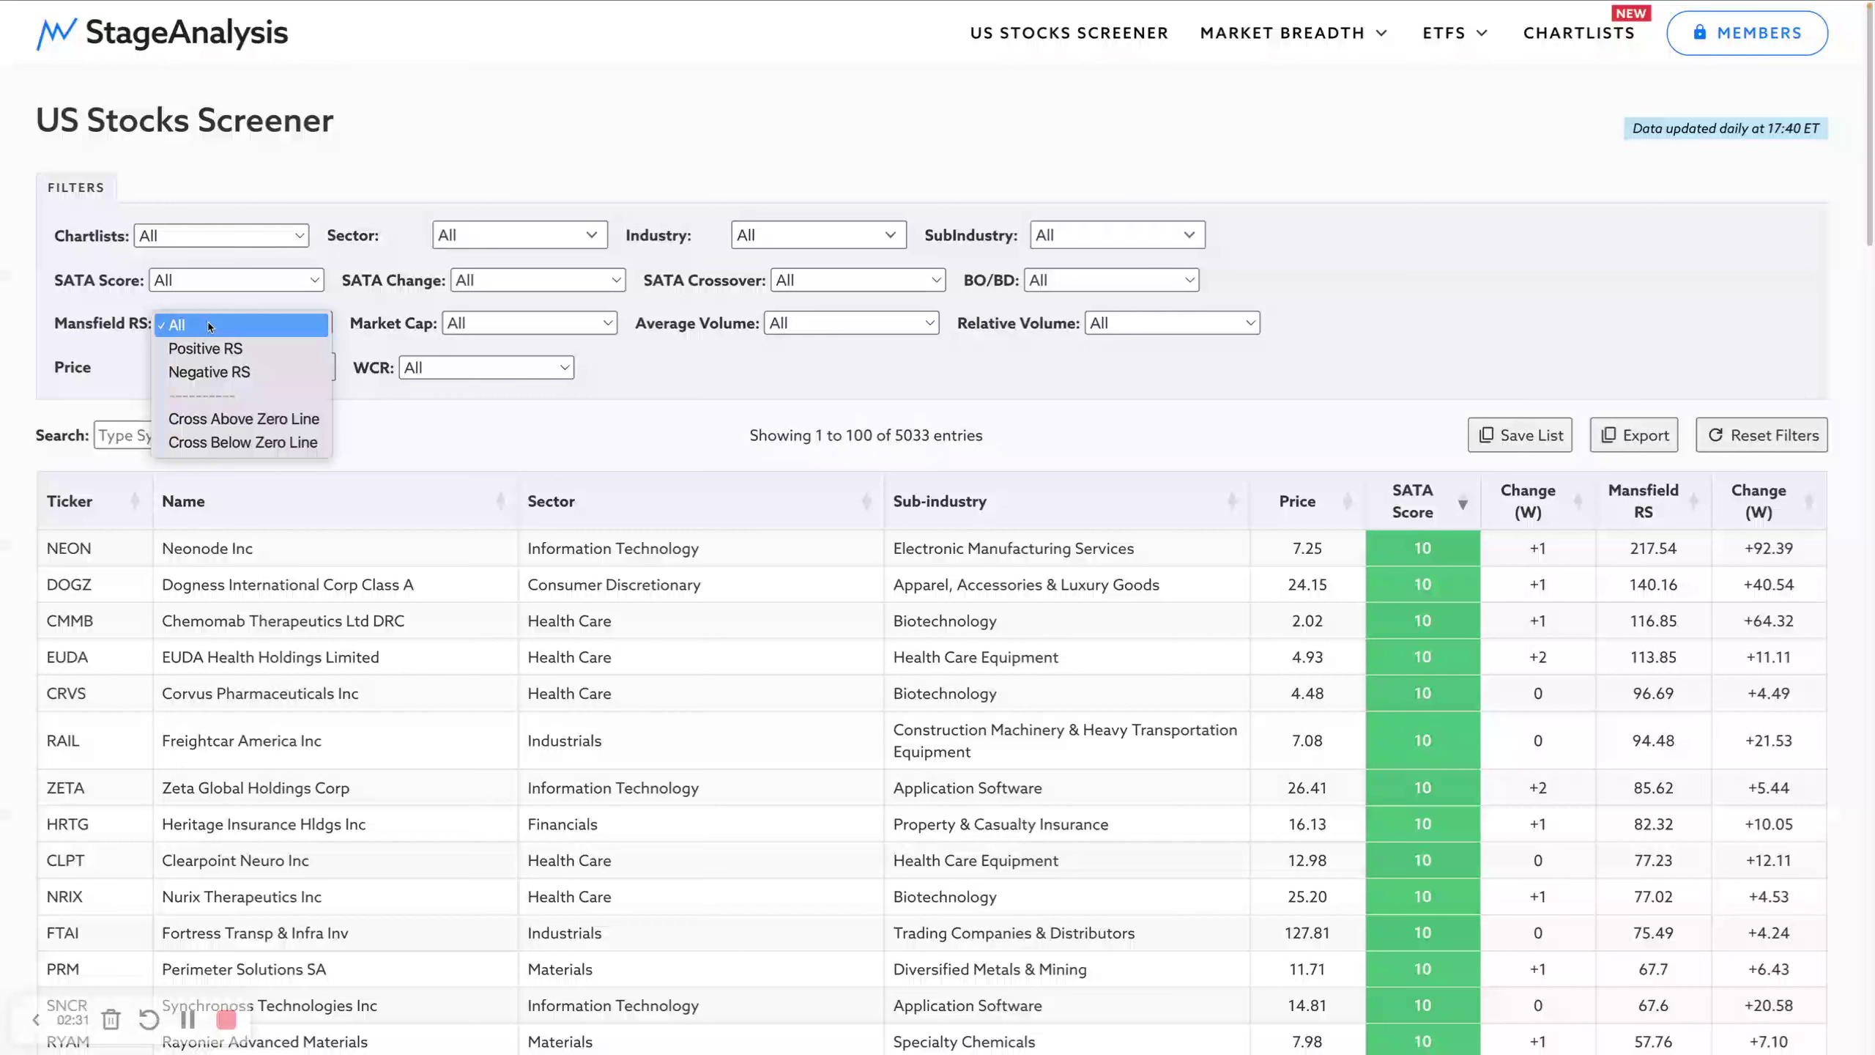
pyautogui.click(227, 420)
pyautogui.click(532, 323)
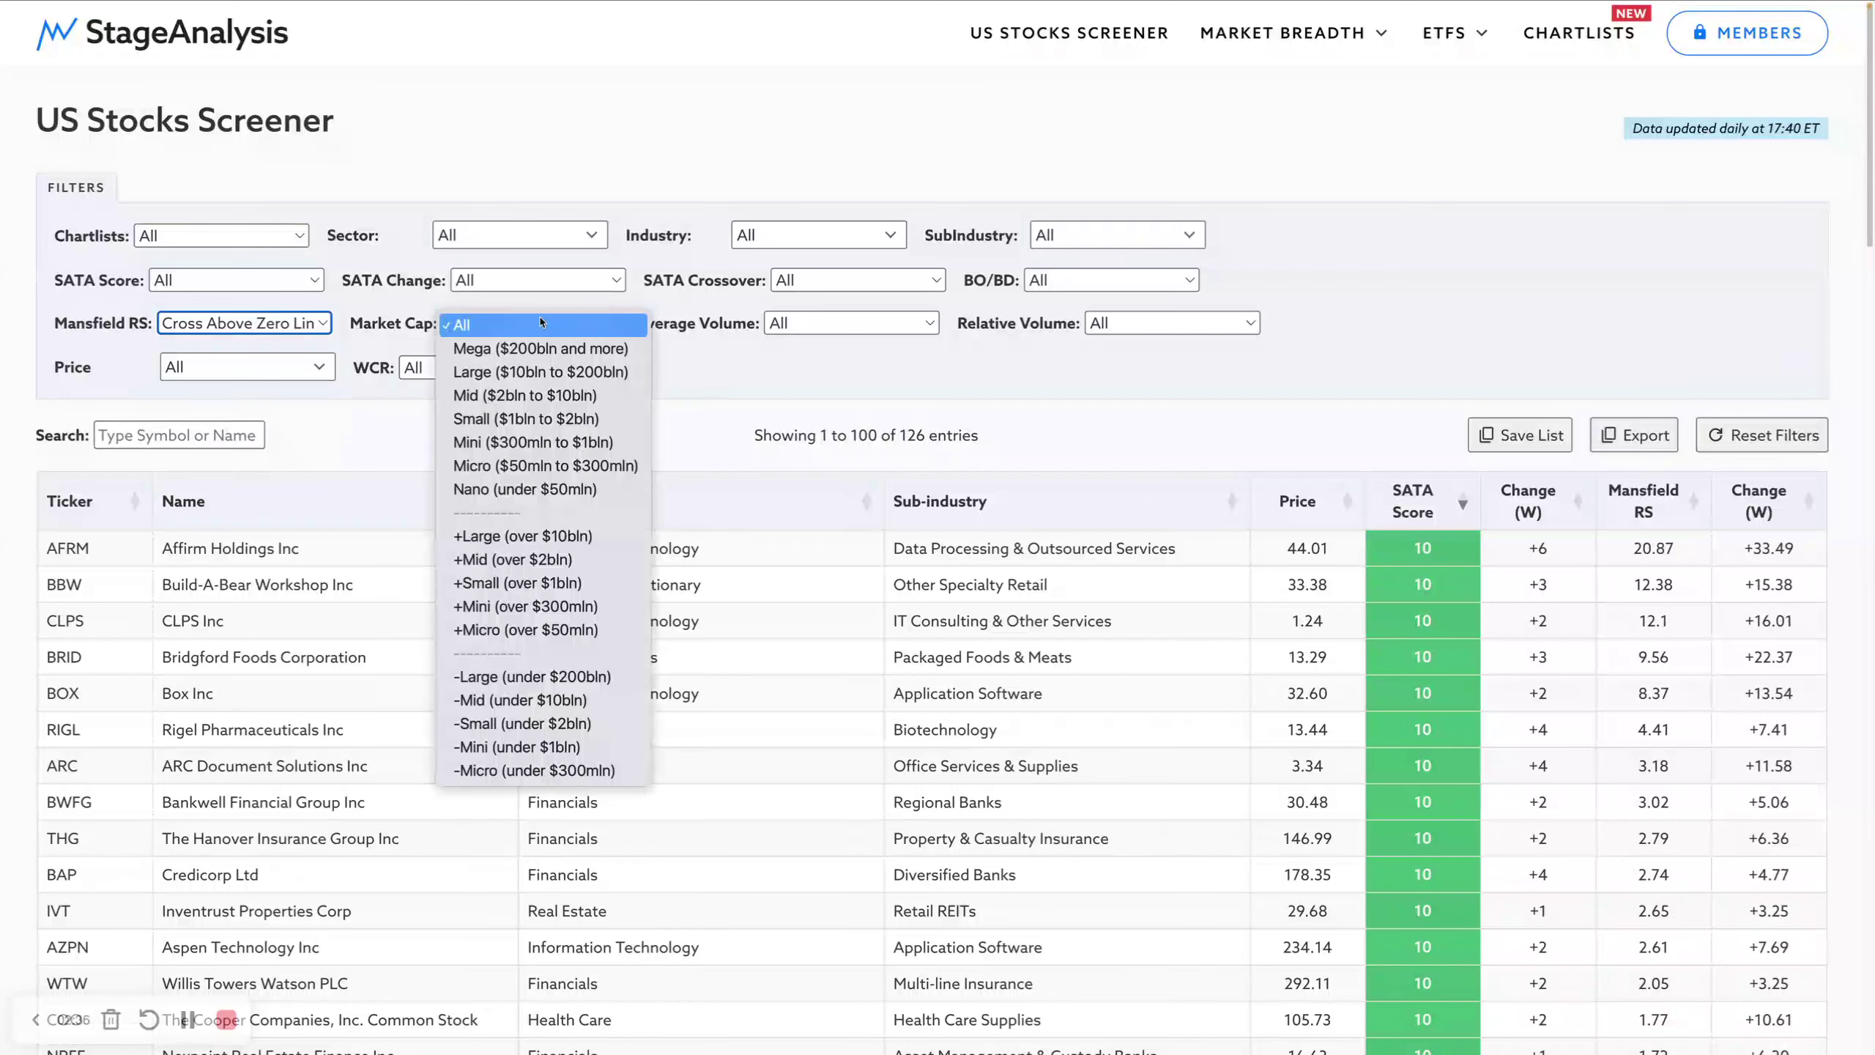
pyautogui.click(542, 607)
# Step: Require average volume over 1.5M, relative volume of at least 1, and breakouts only
pyautogui.click(799, 323)
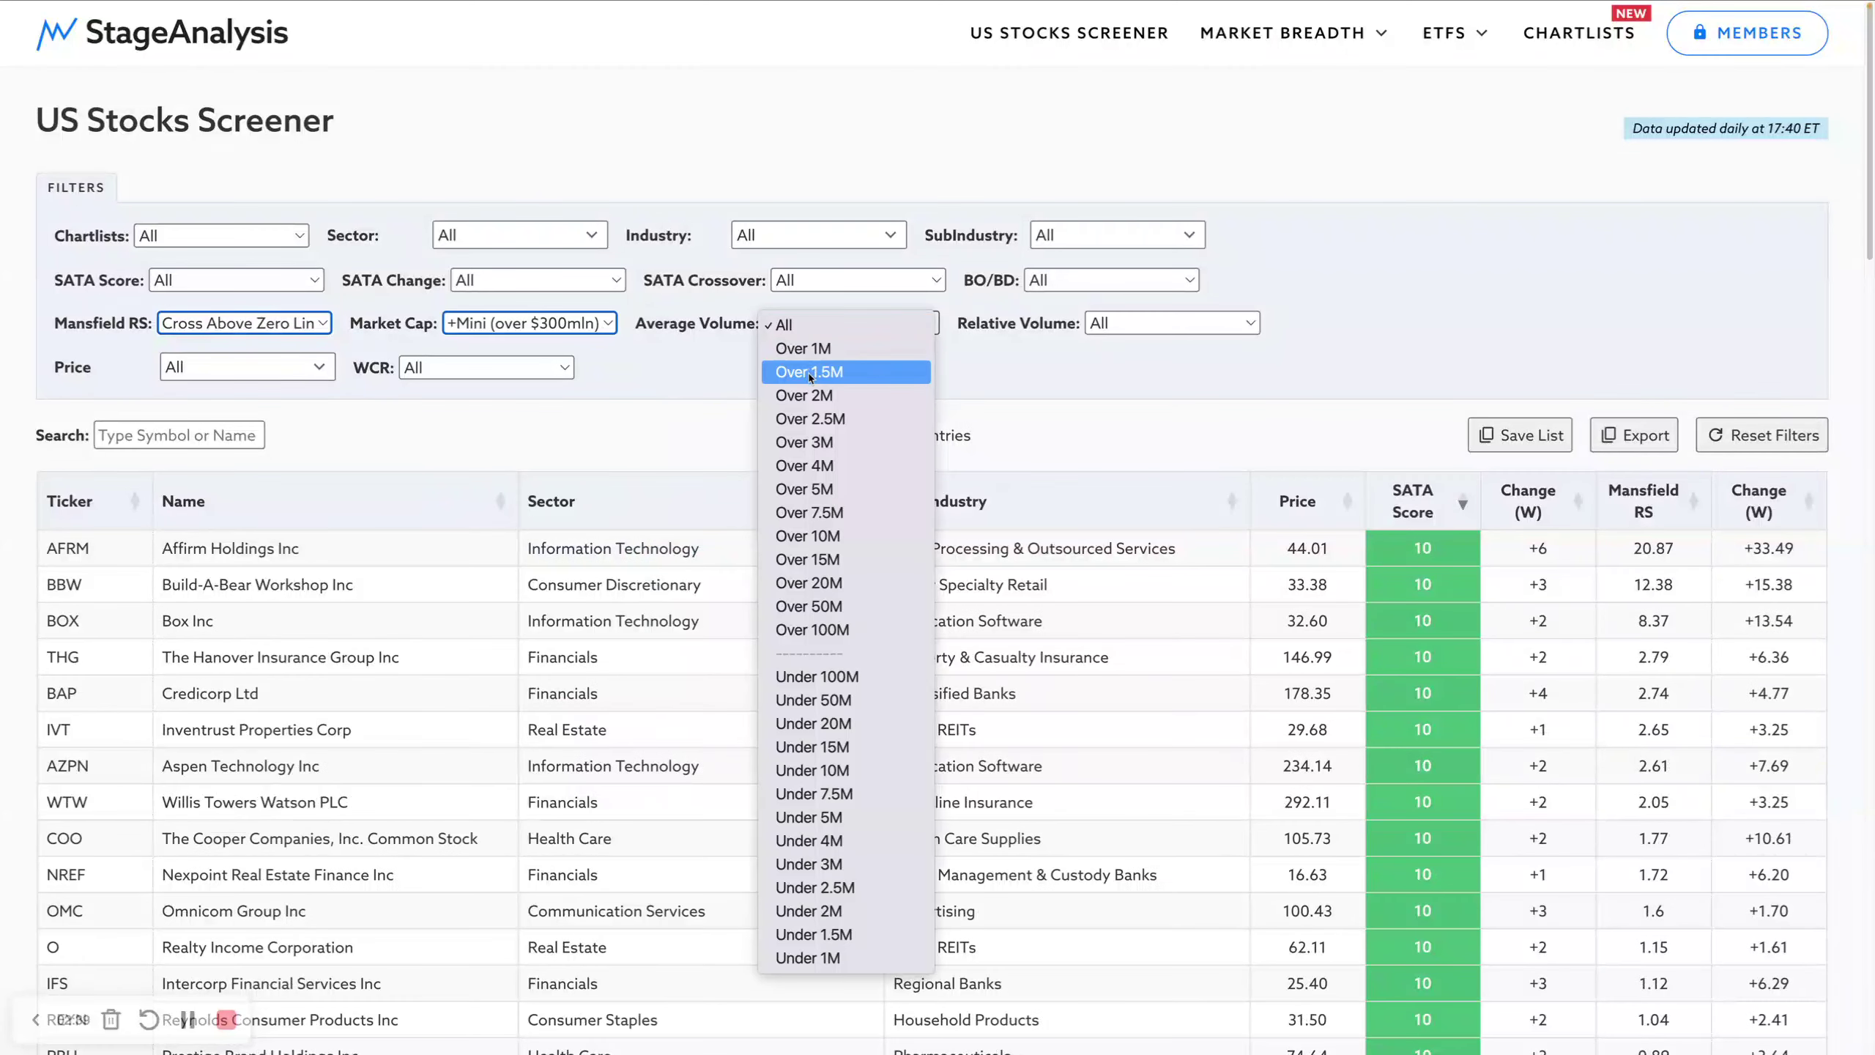
pyautogui.click(810, 373)
pyautogui.click(1148, 329)
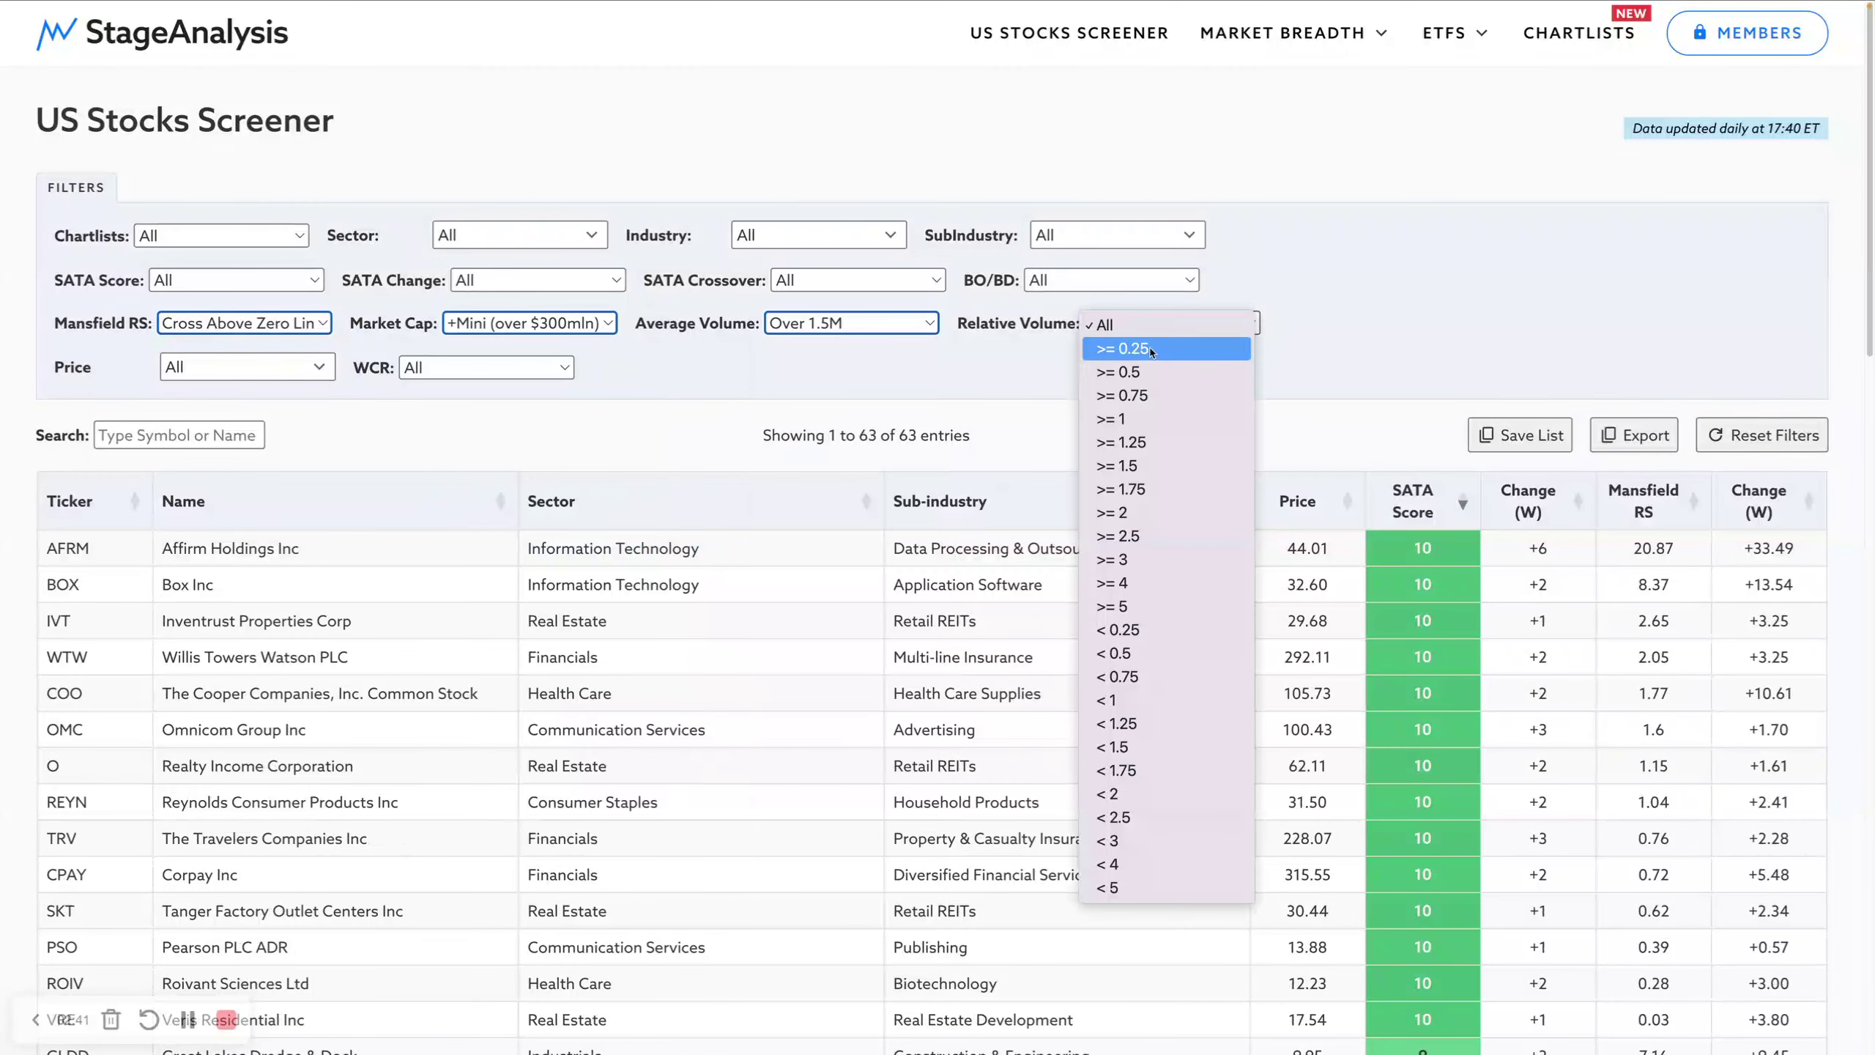
pyautogui.click(1137, 419)
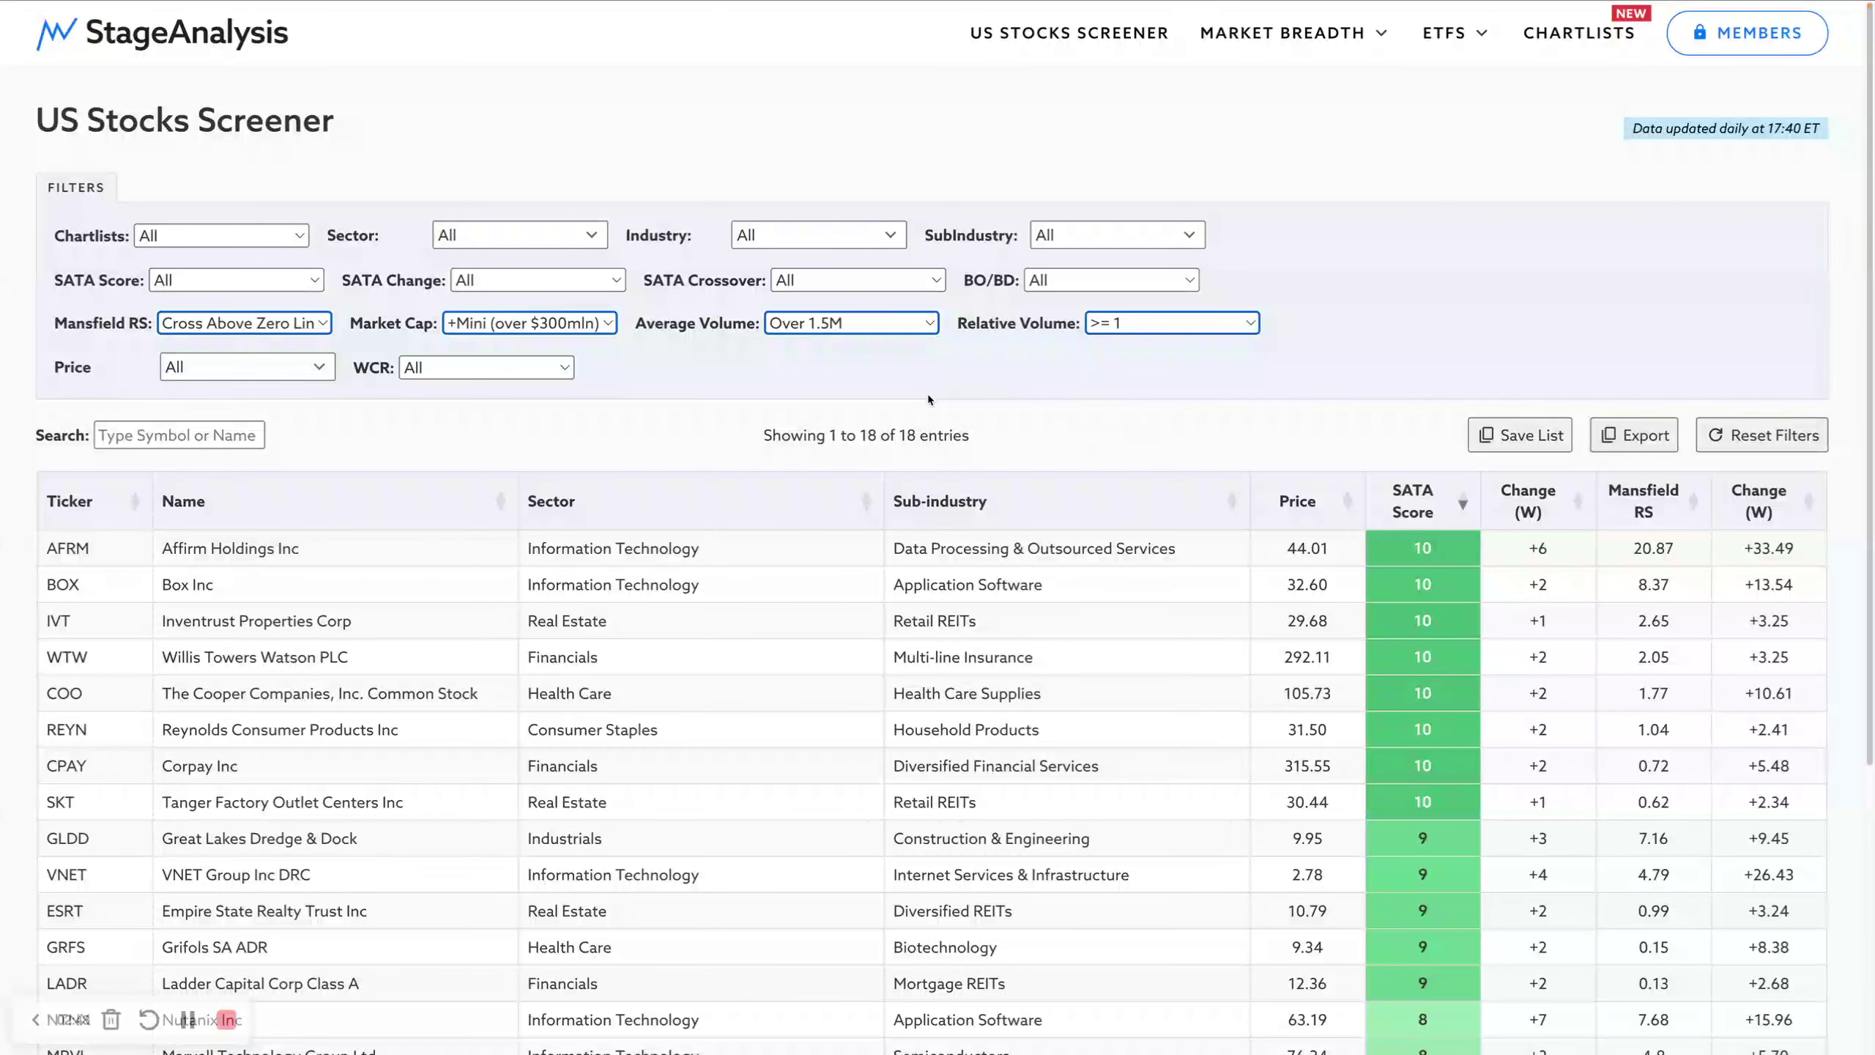
pyautogui.click(1067, 284)
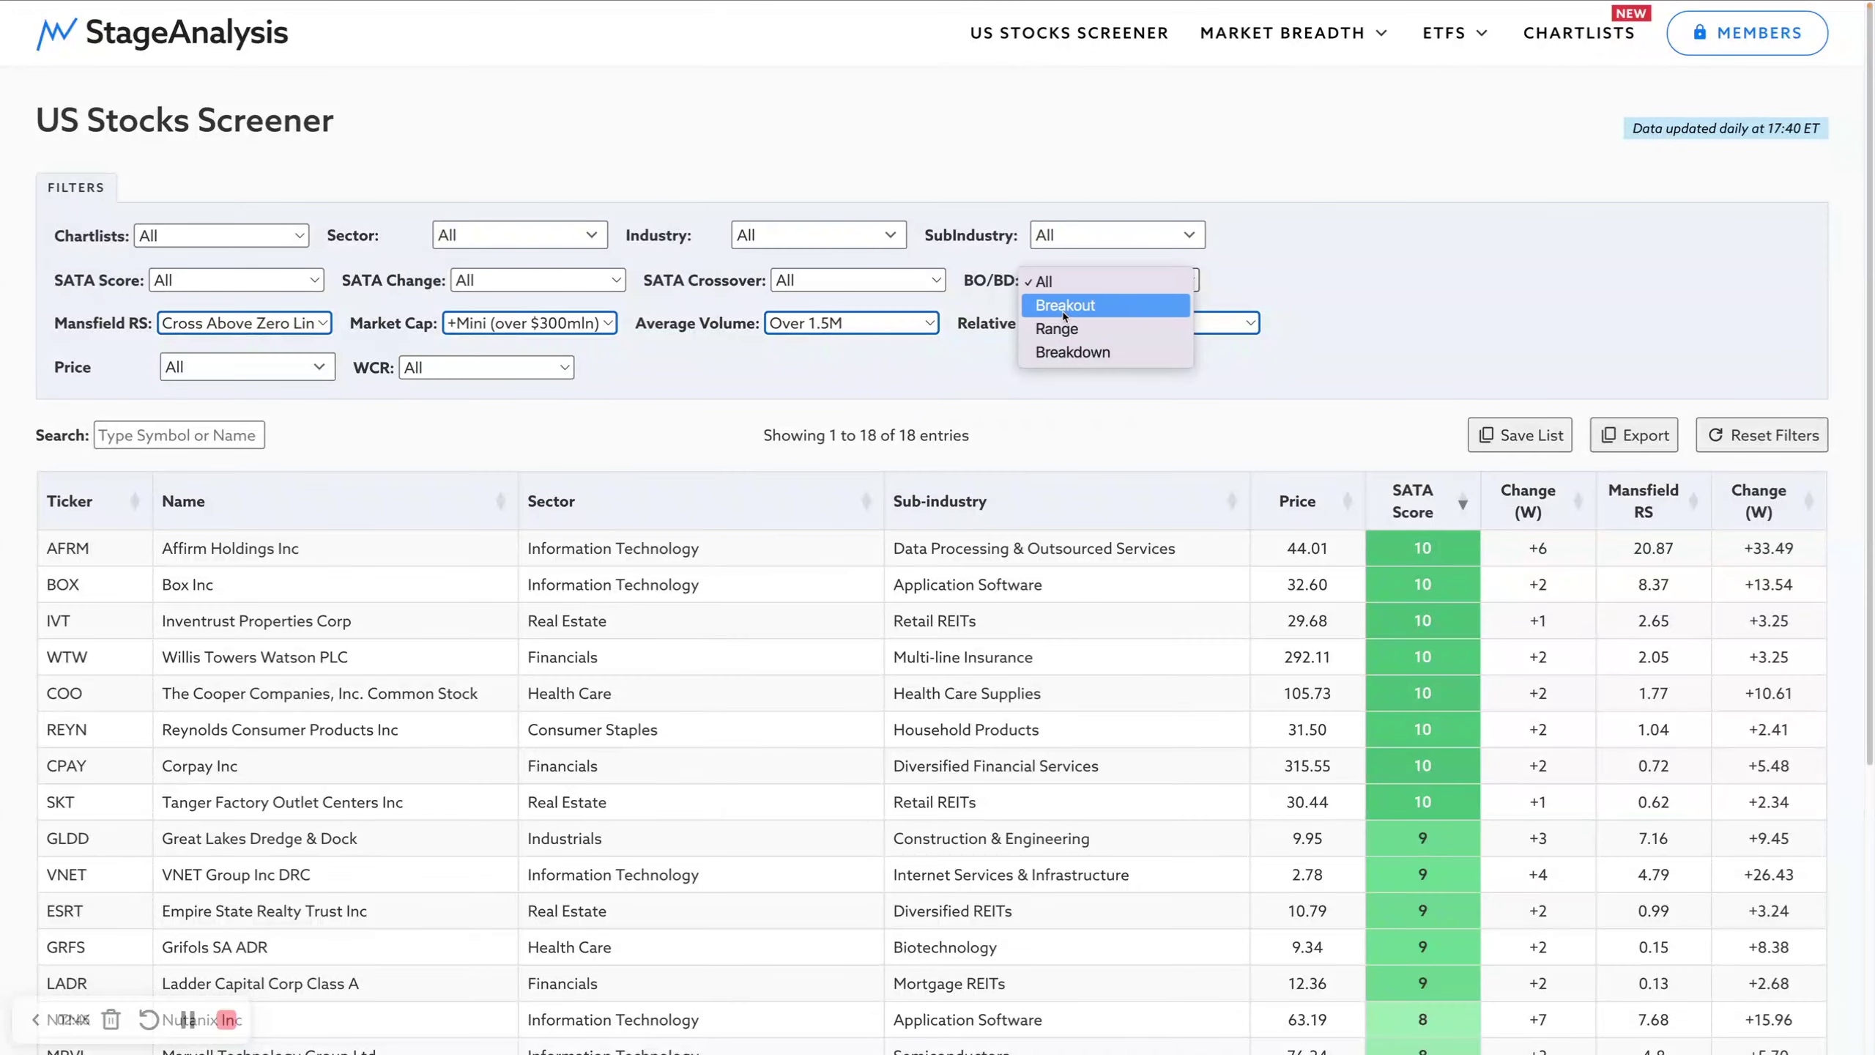
pyautogui.click(1064, 304)
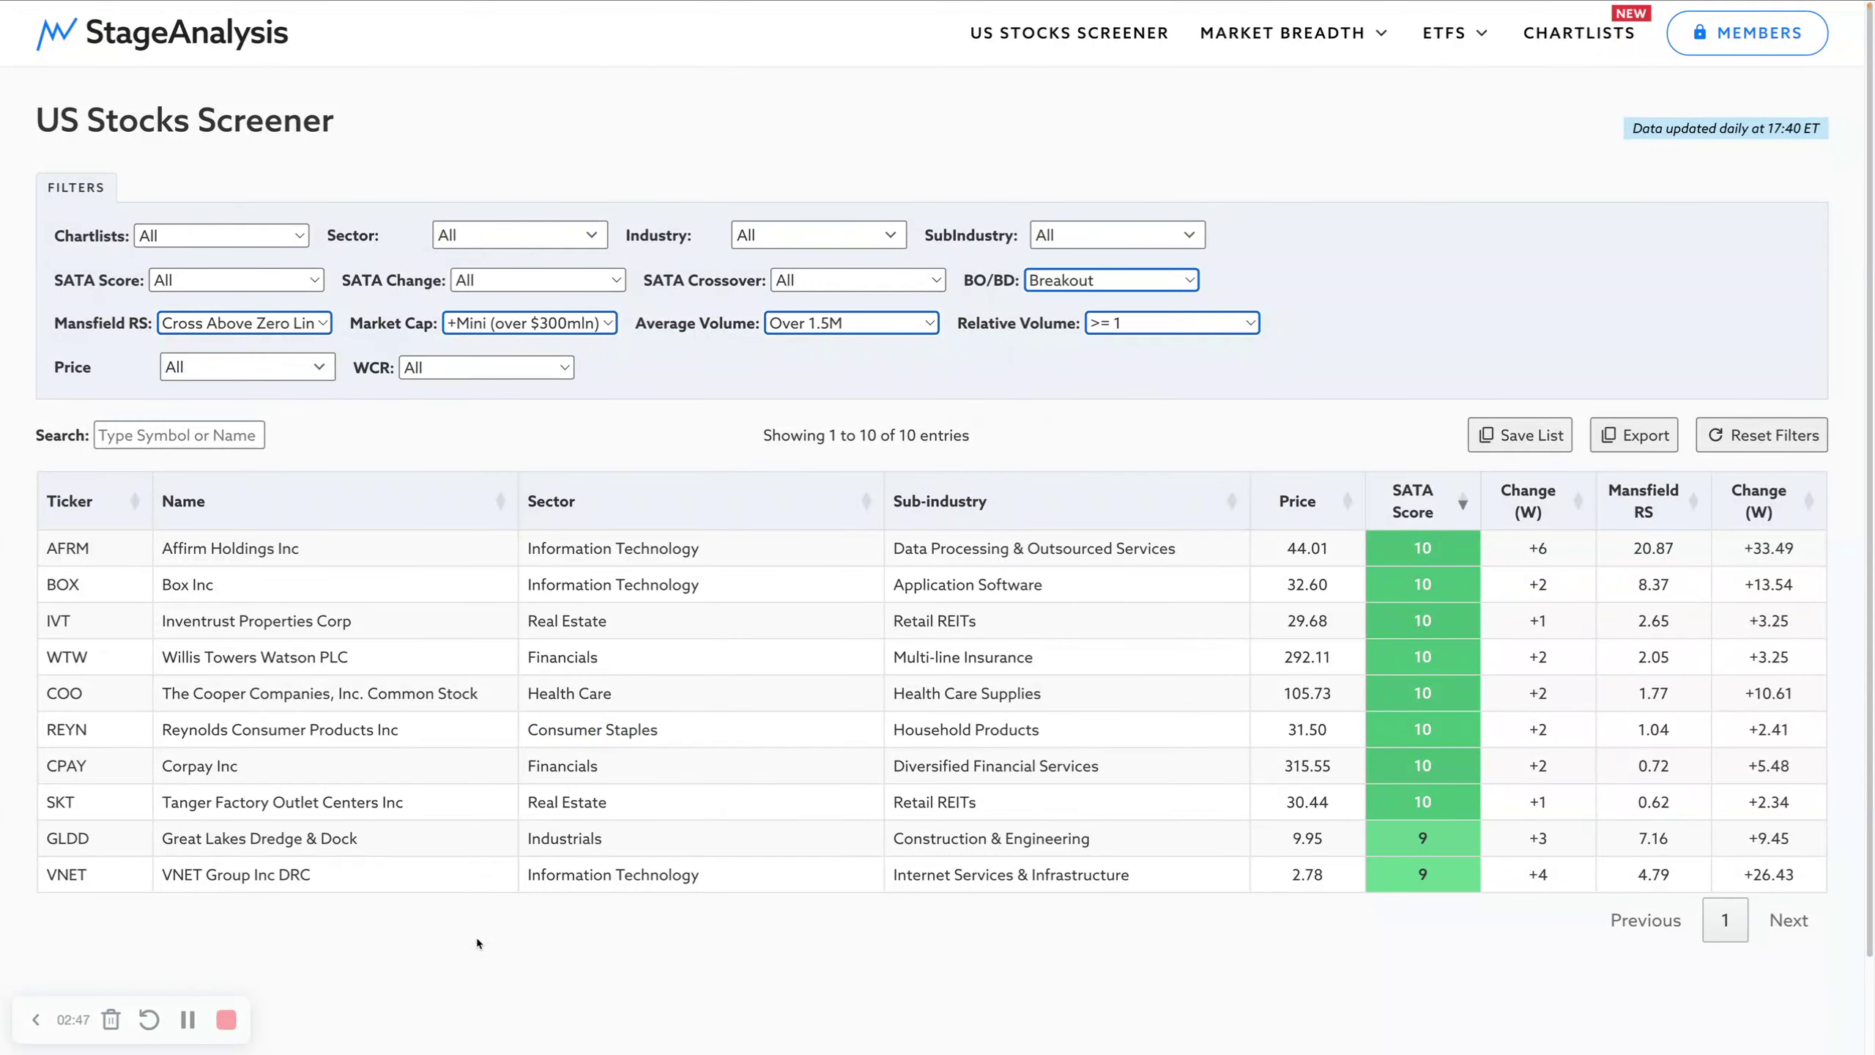
# Step: Preview the AFRM and BOX stock pages, then return to the filtered results
pyautogui.click(205, 550)
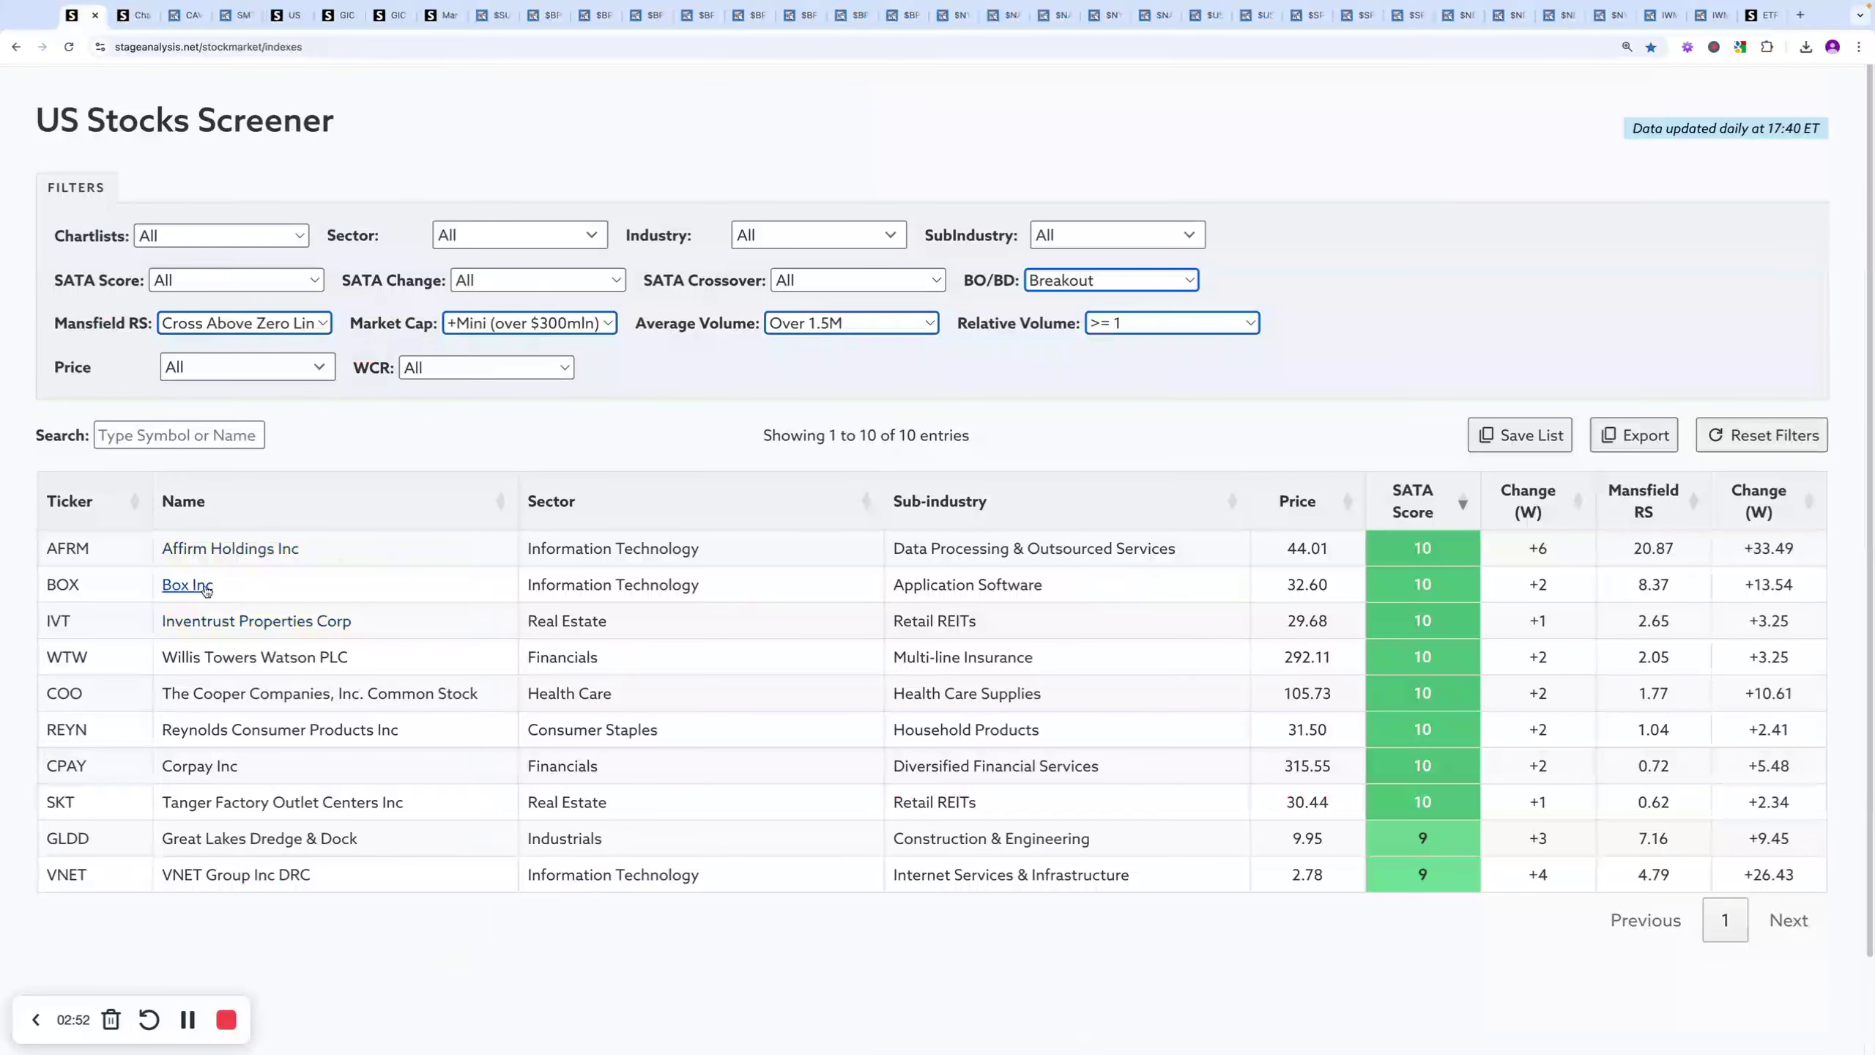
pyautogui.click(183, 550)
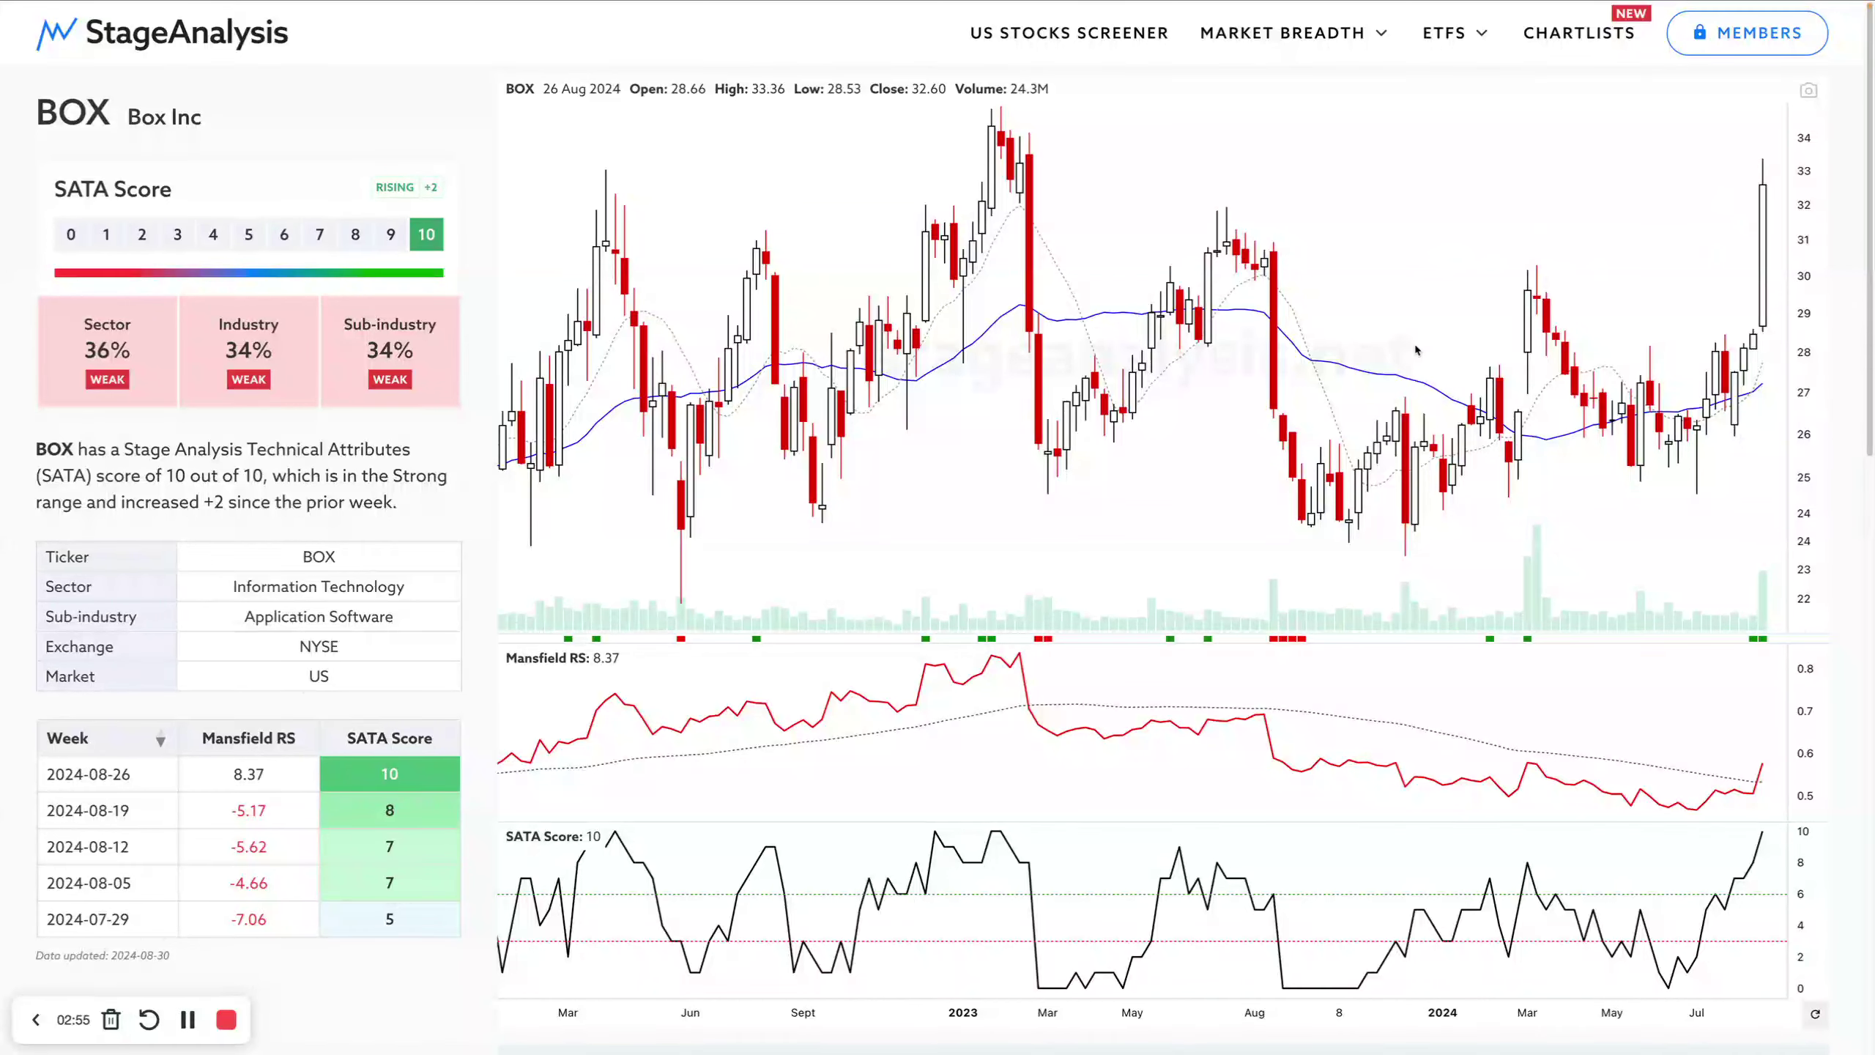
pyautogui.hotkey('alt', 'Left')
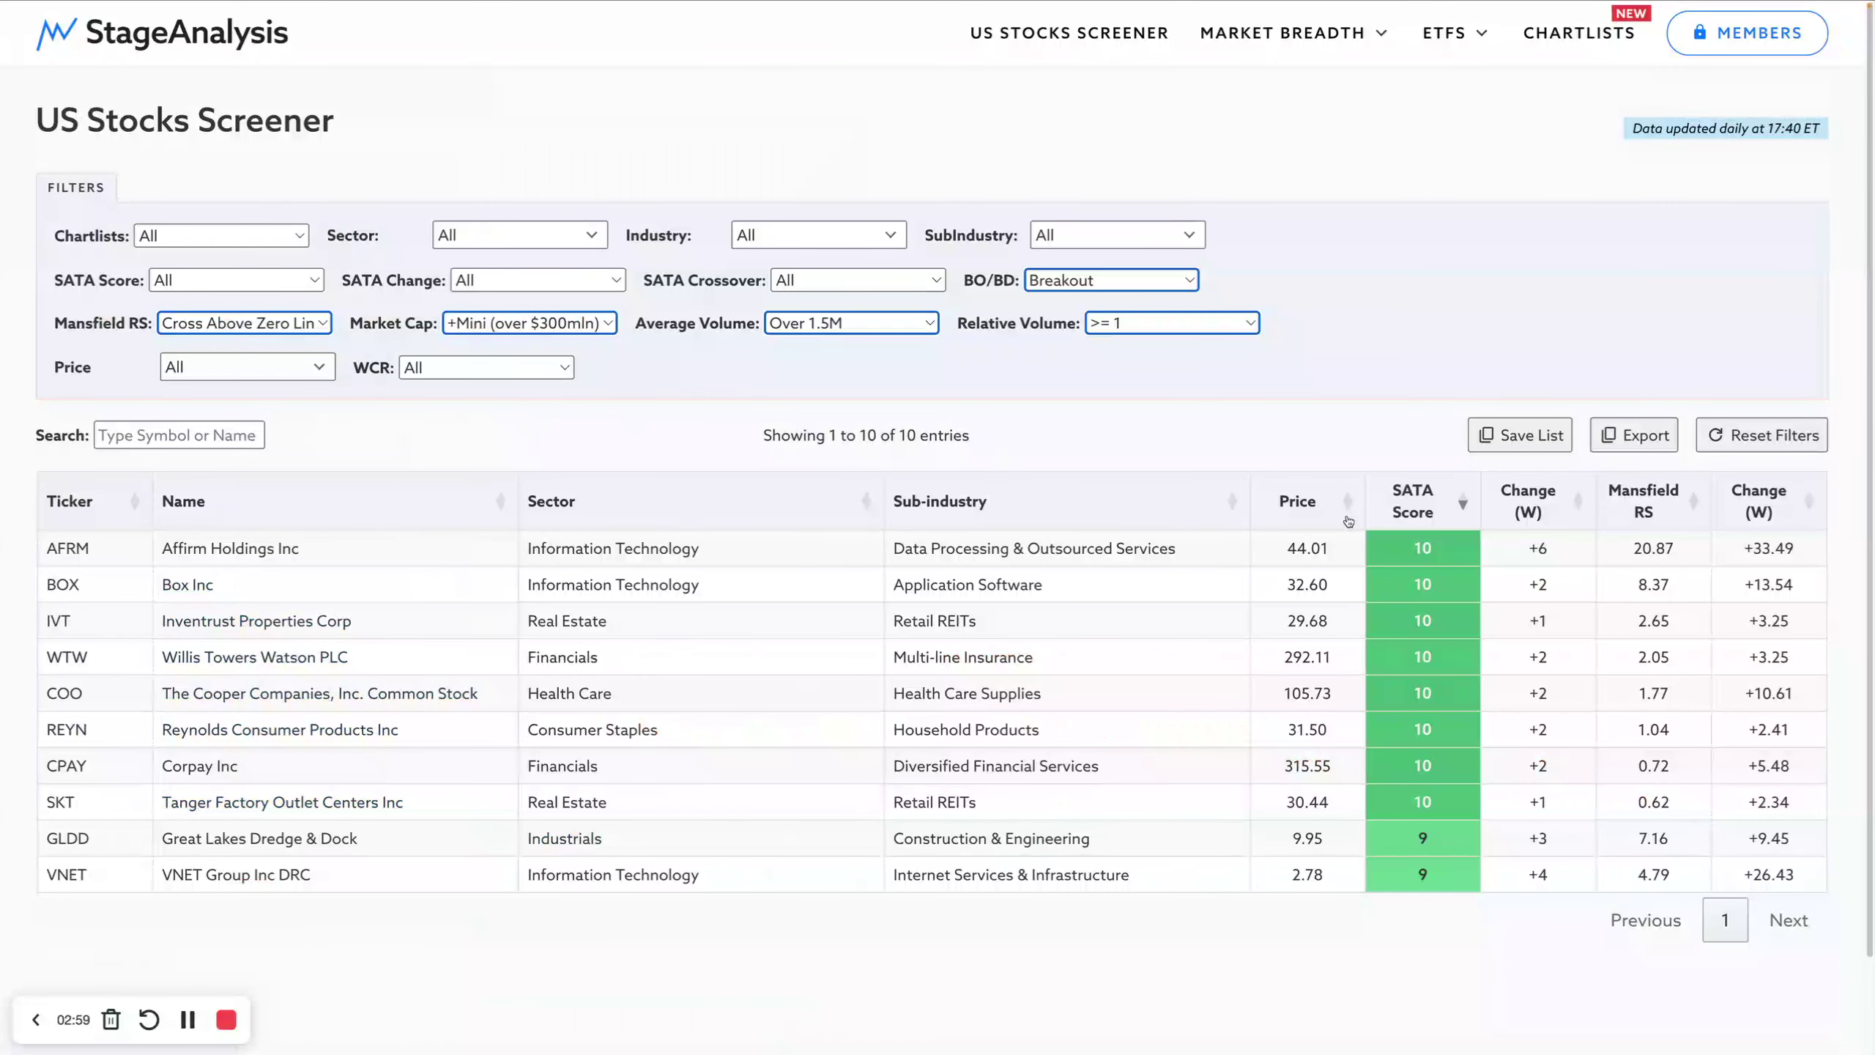
# Step: Save the filtered stocks as a new chartlist named 'Test 1'
pyautogui.click(1520, 435)
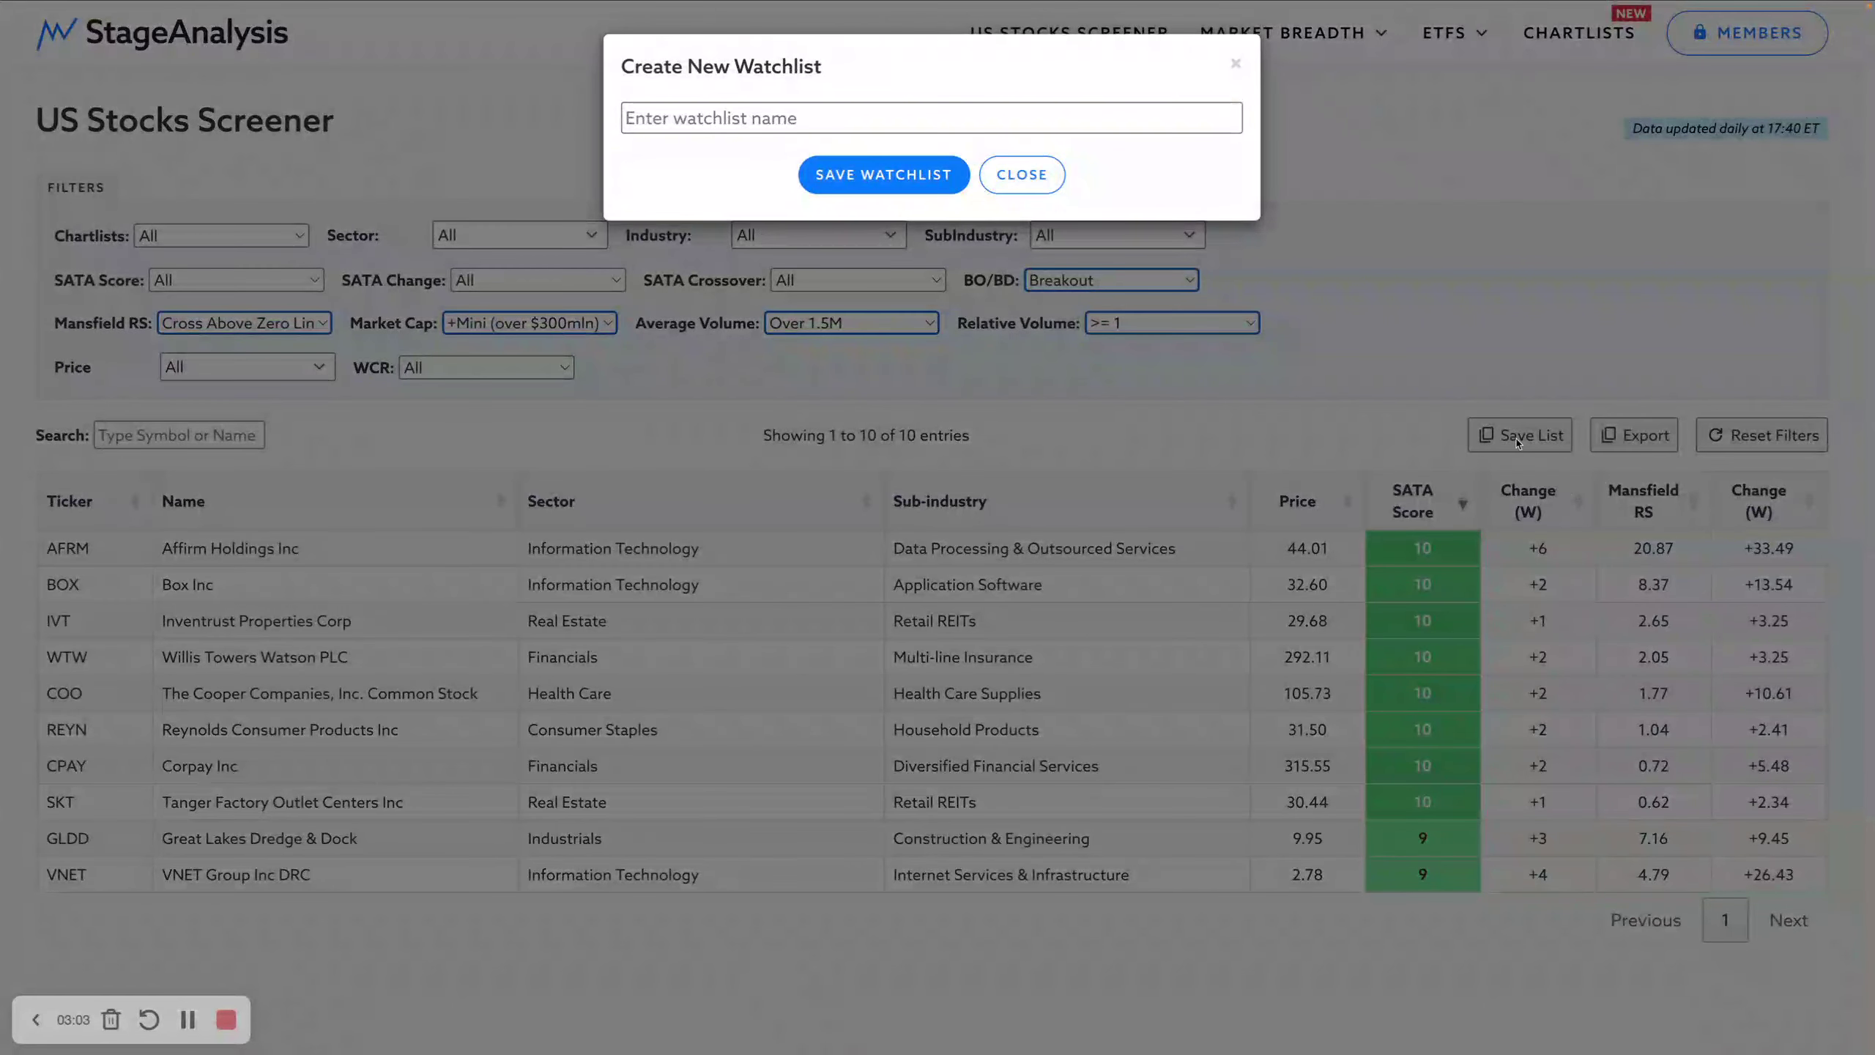
pyautogui.click(677, 117)
pyautogui.write('Test 1')
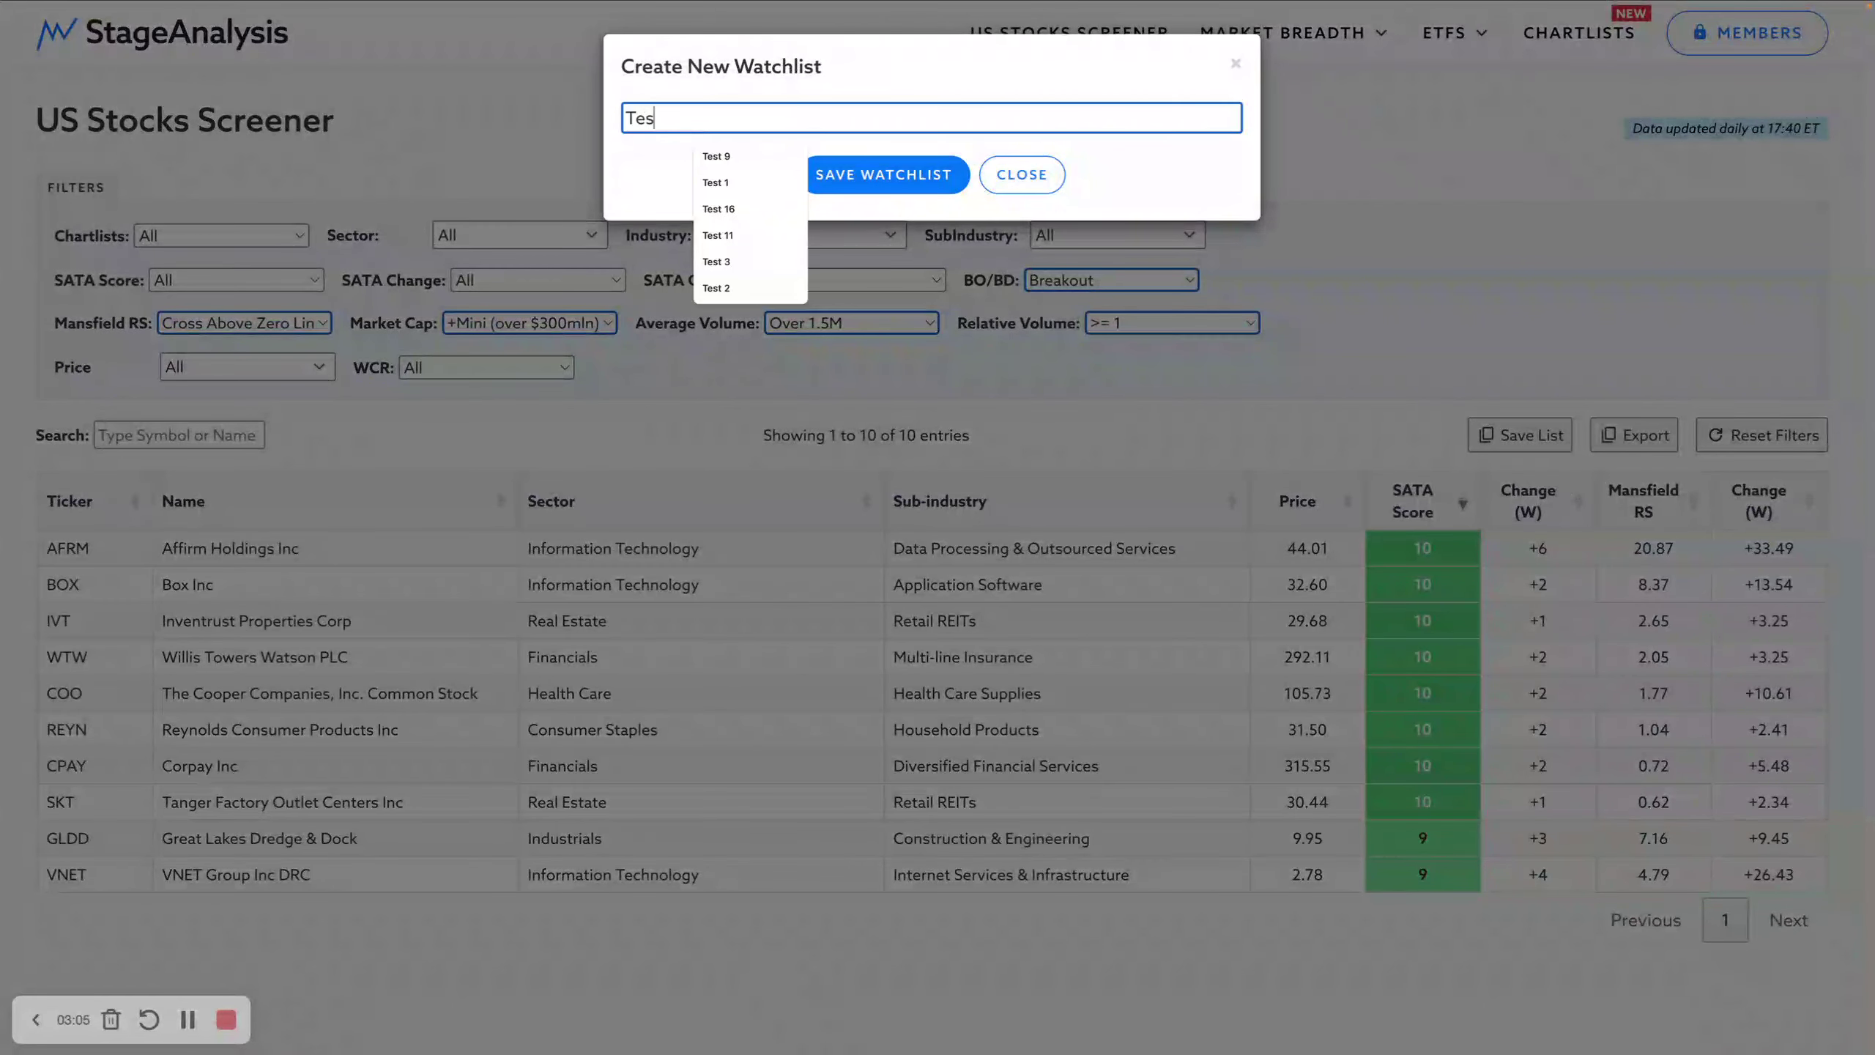
pyautogui.click(886, 175)
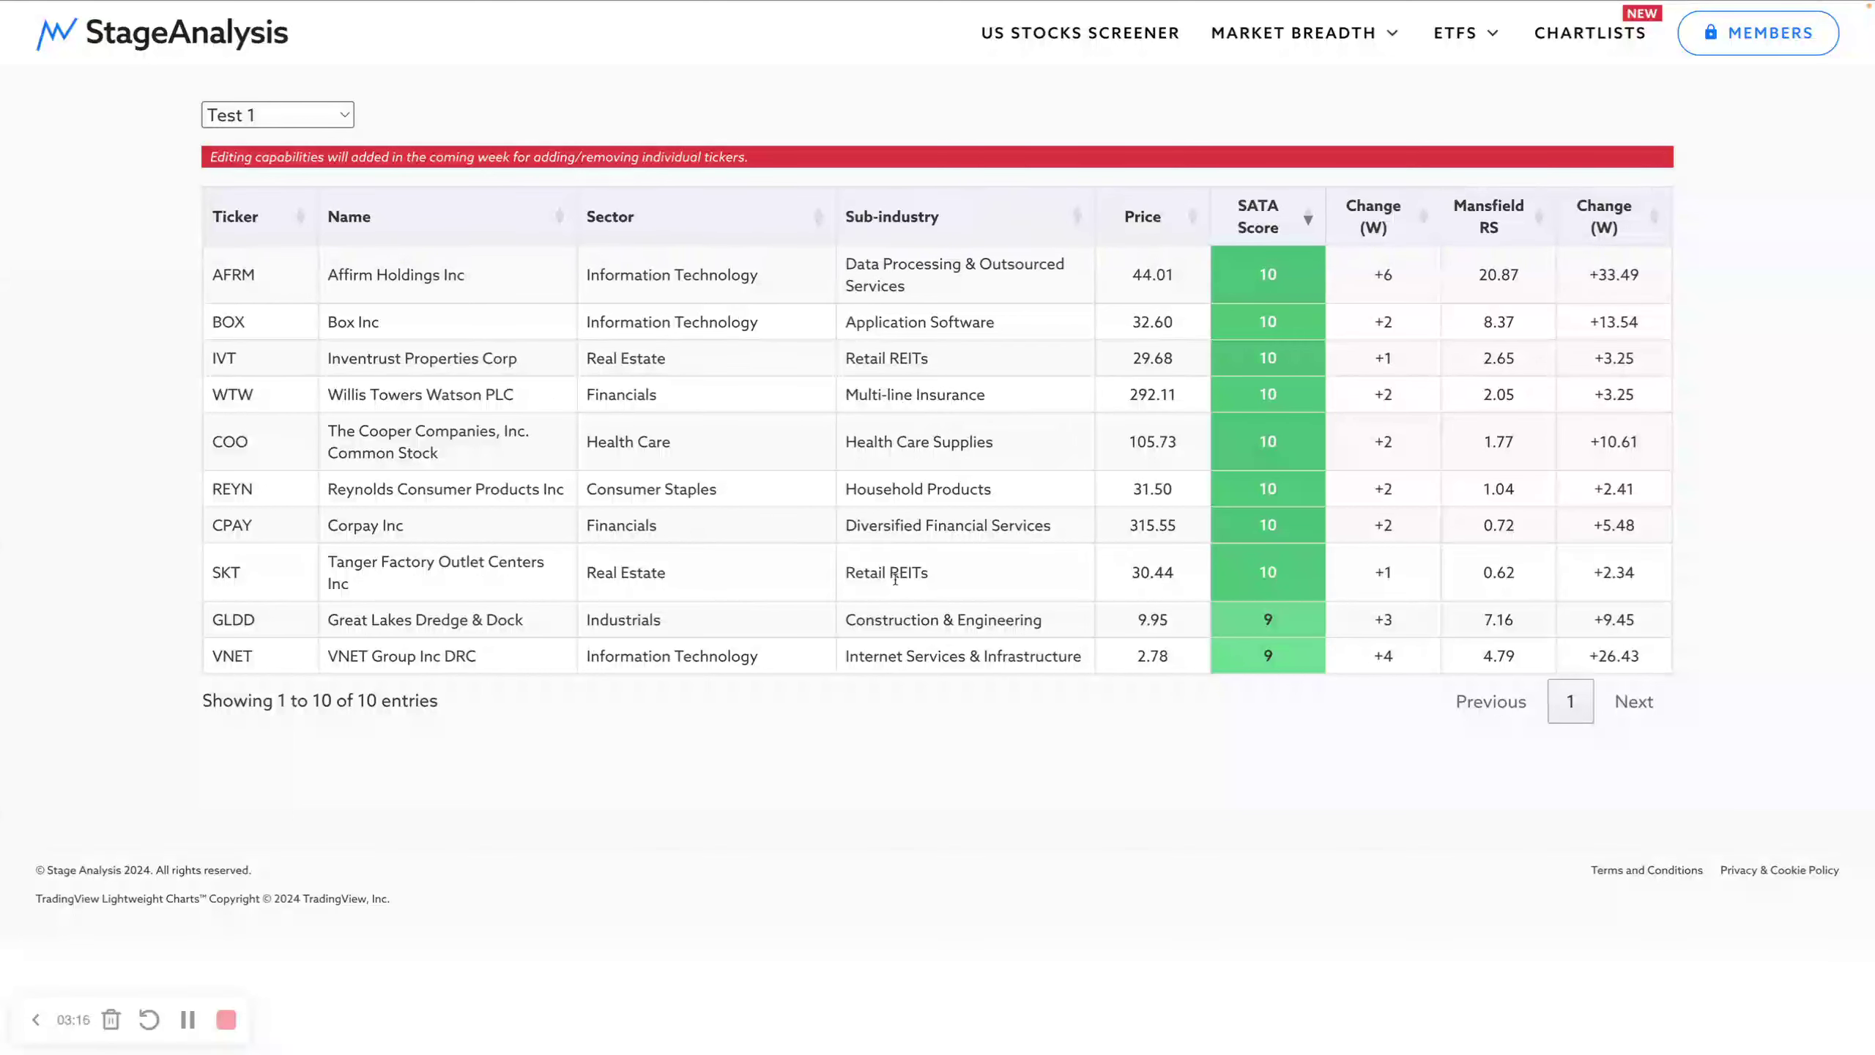
# Step: Check the chartlist selector, leaving Test 1 shown
pyautogui.click(301, 118)
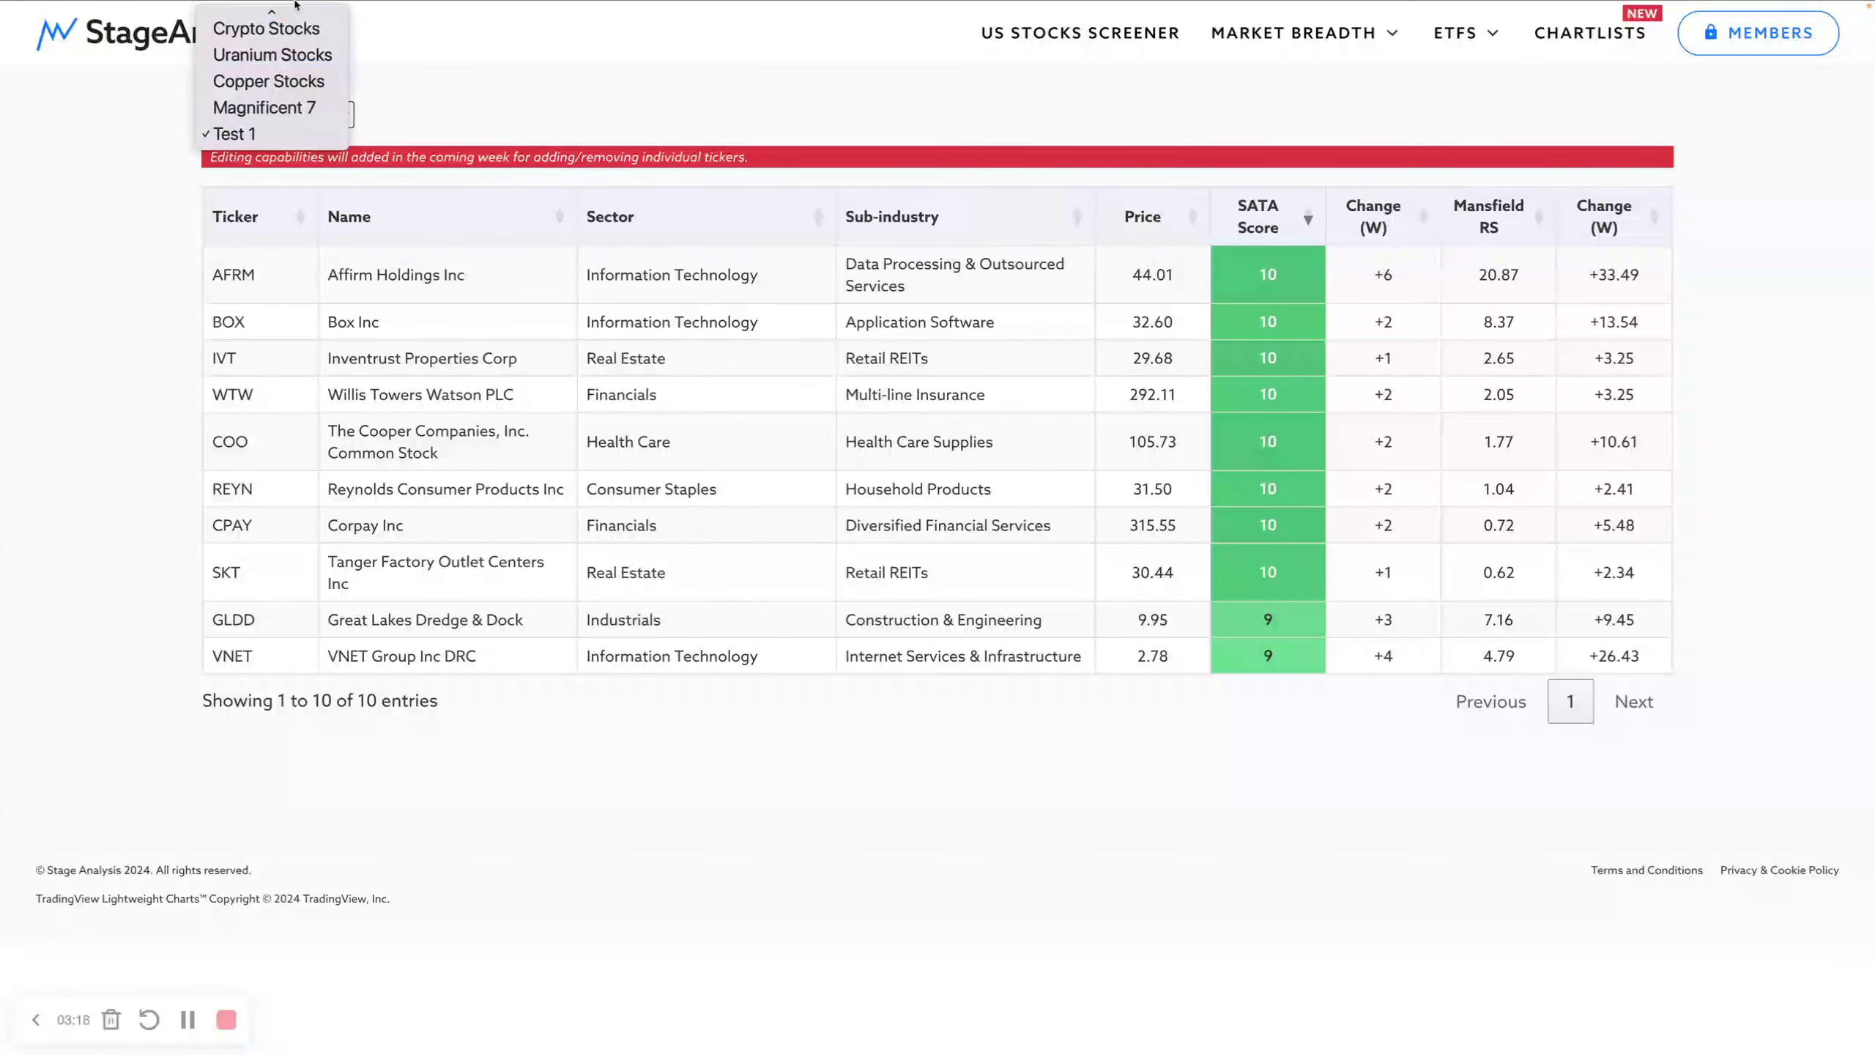
pyautogui.moveTo(294, 6)
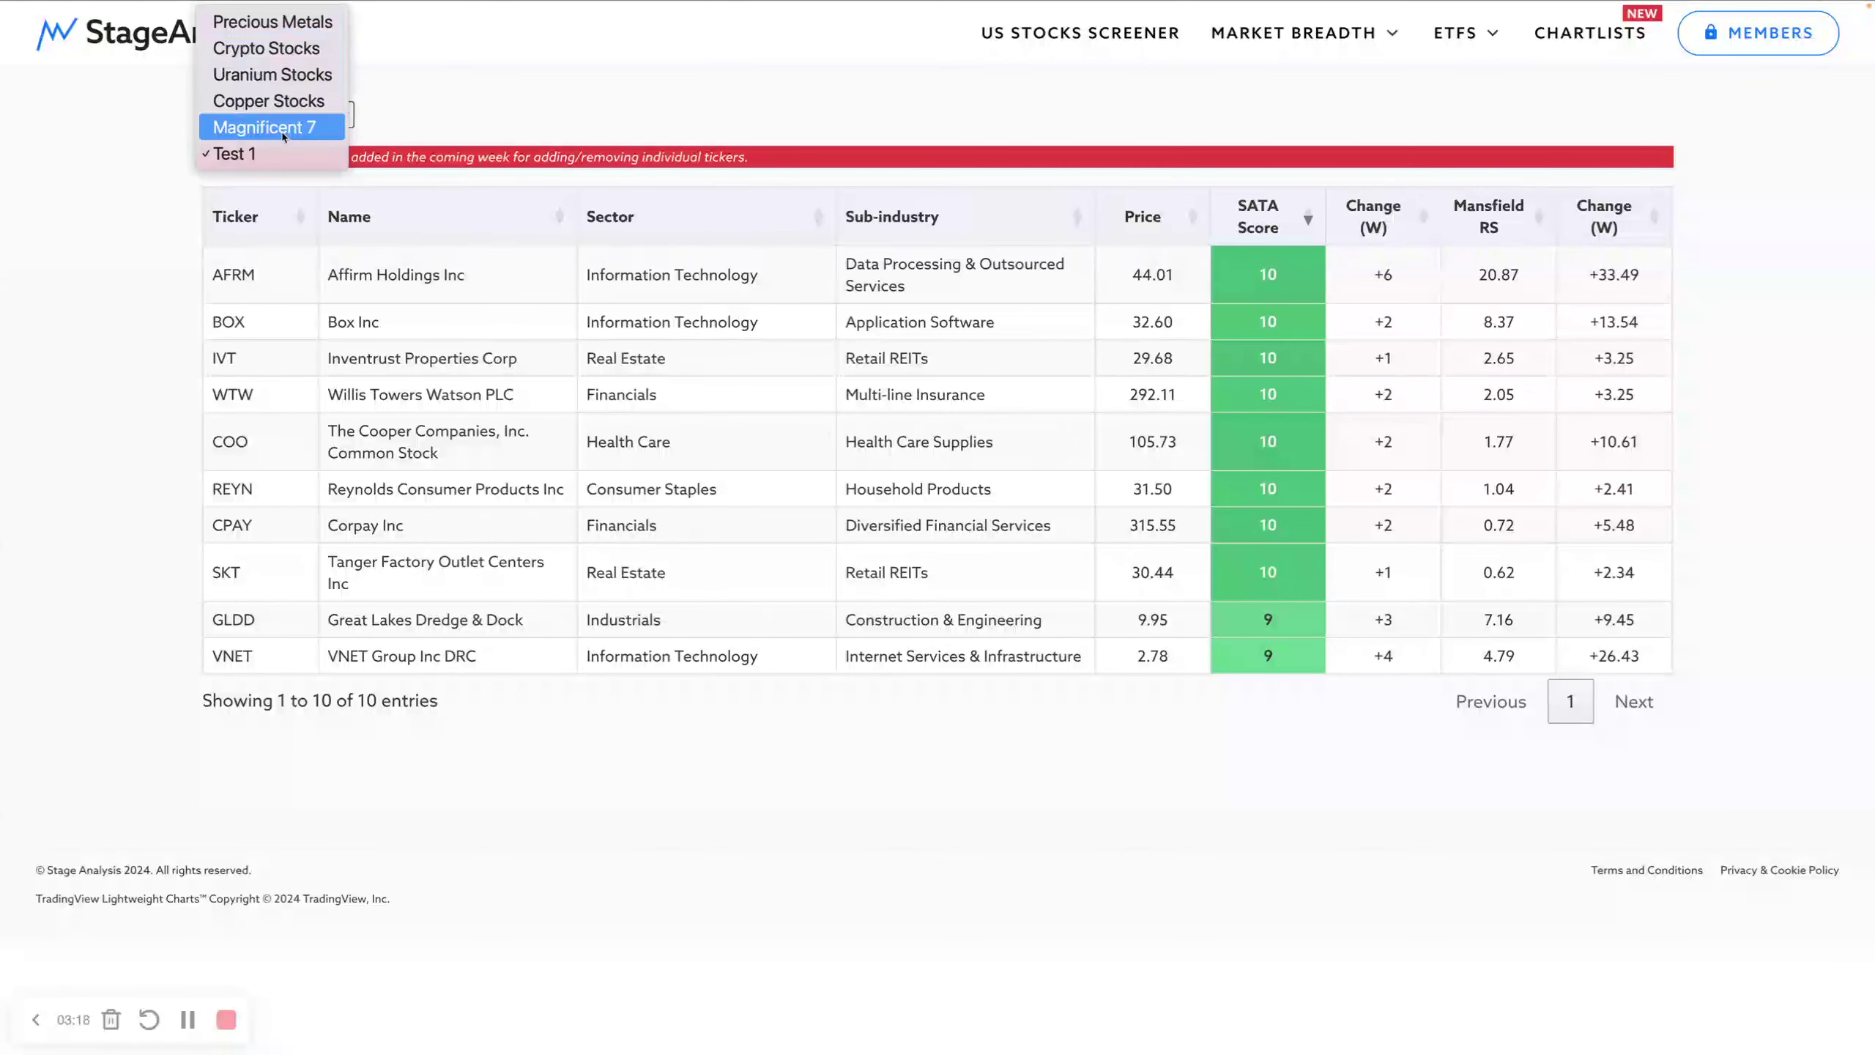
pyautogui.click(525, 117)
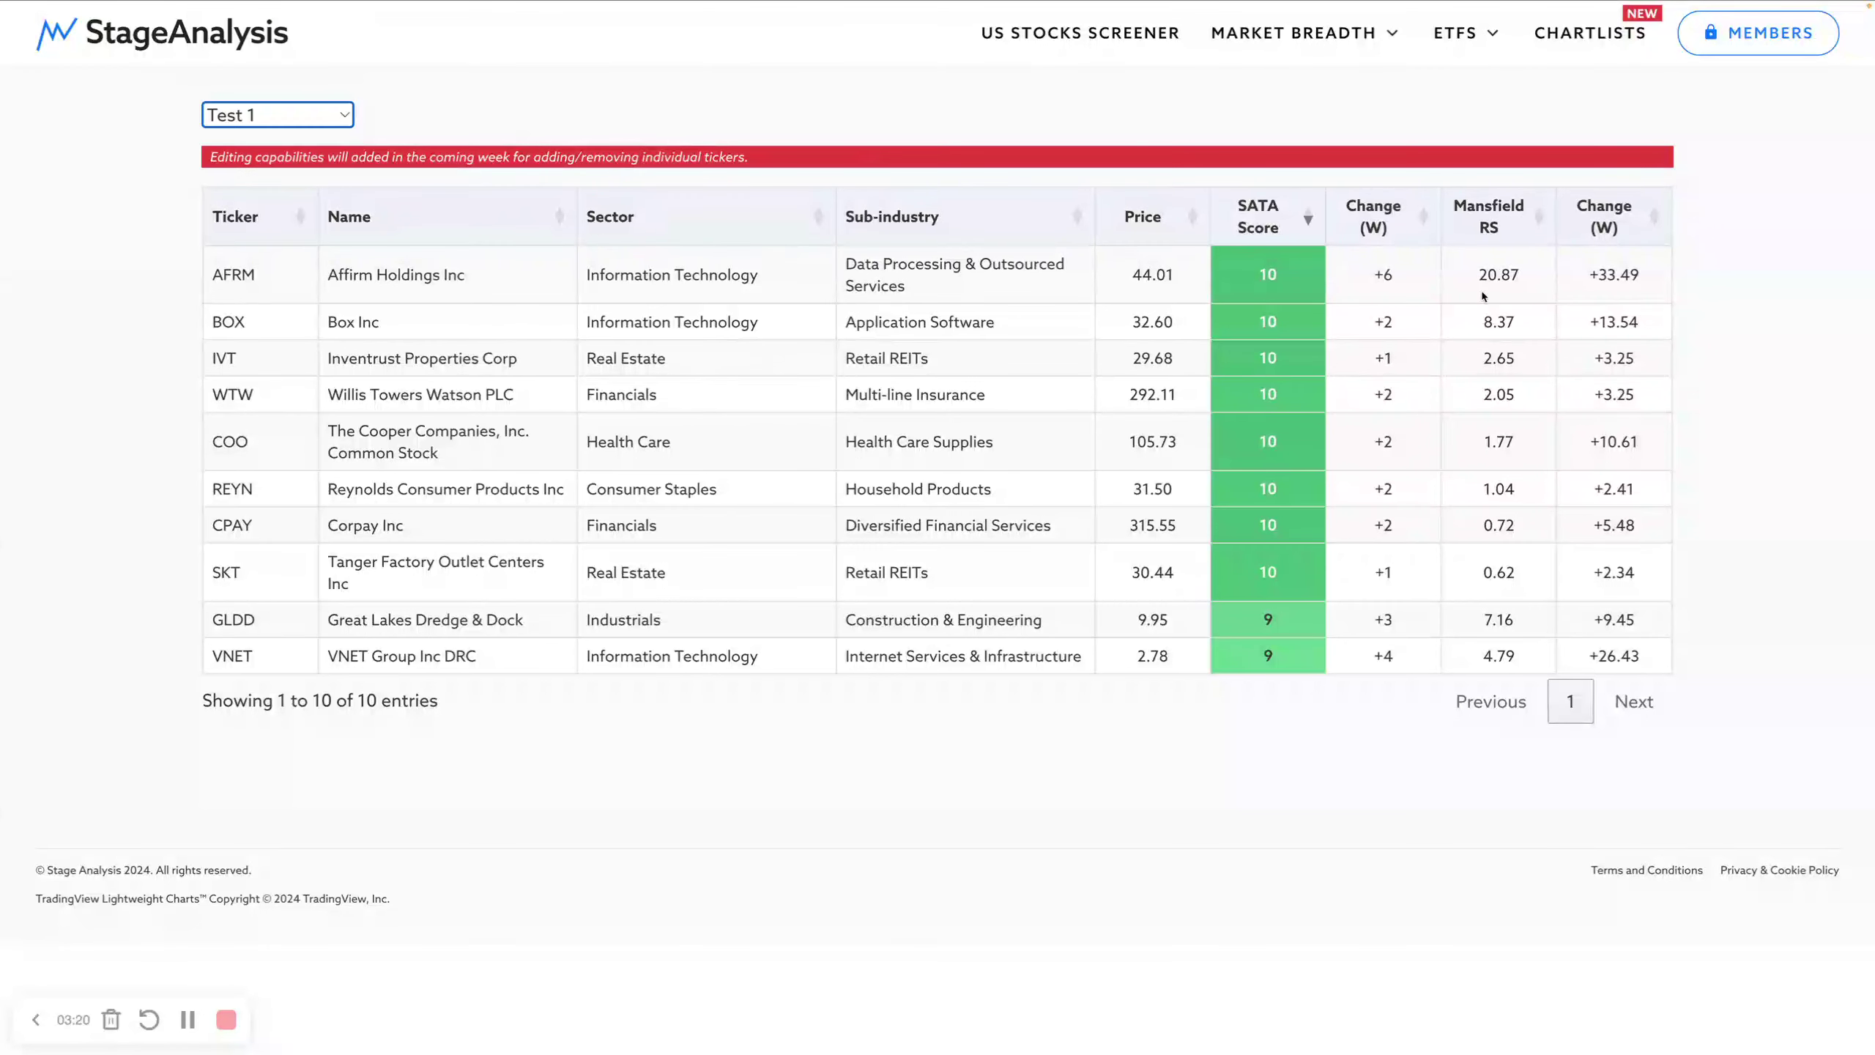
# Step: Open Test 1 from the Chartlists overview, then return to the US Stocks Screener
pyautogui.click(1594, 45)
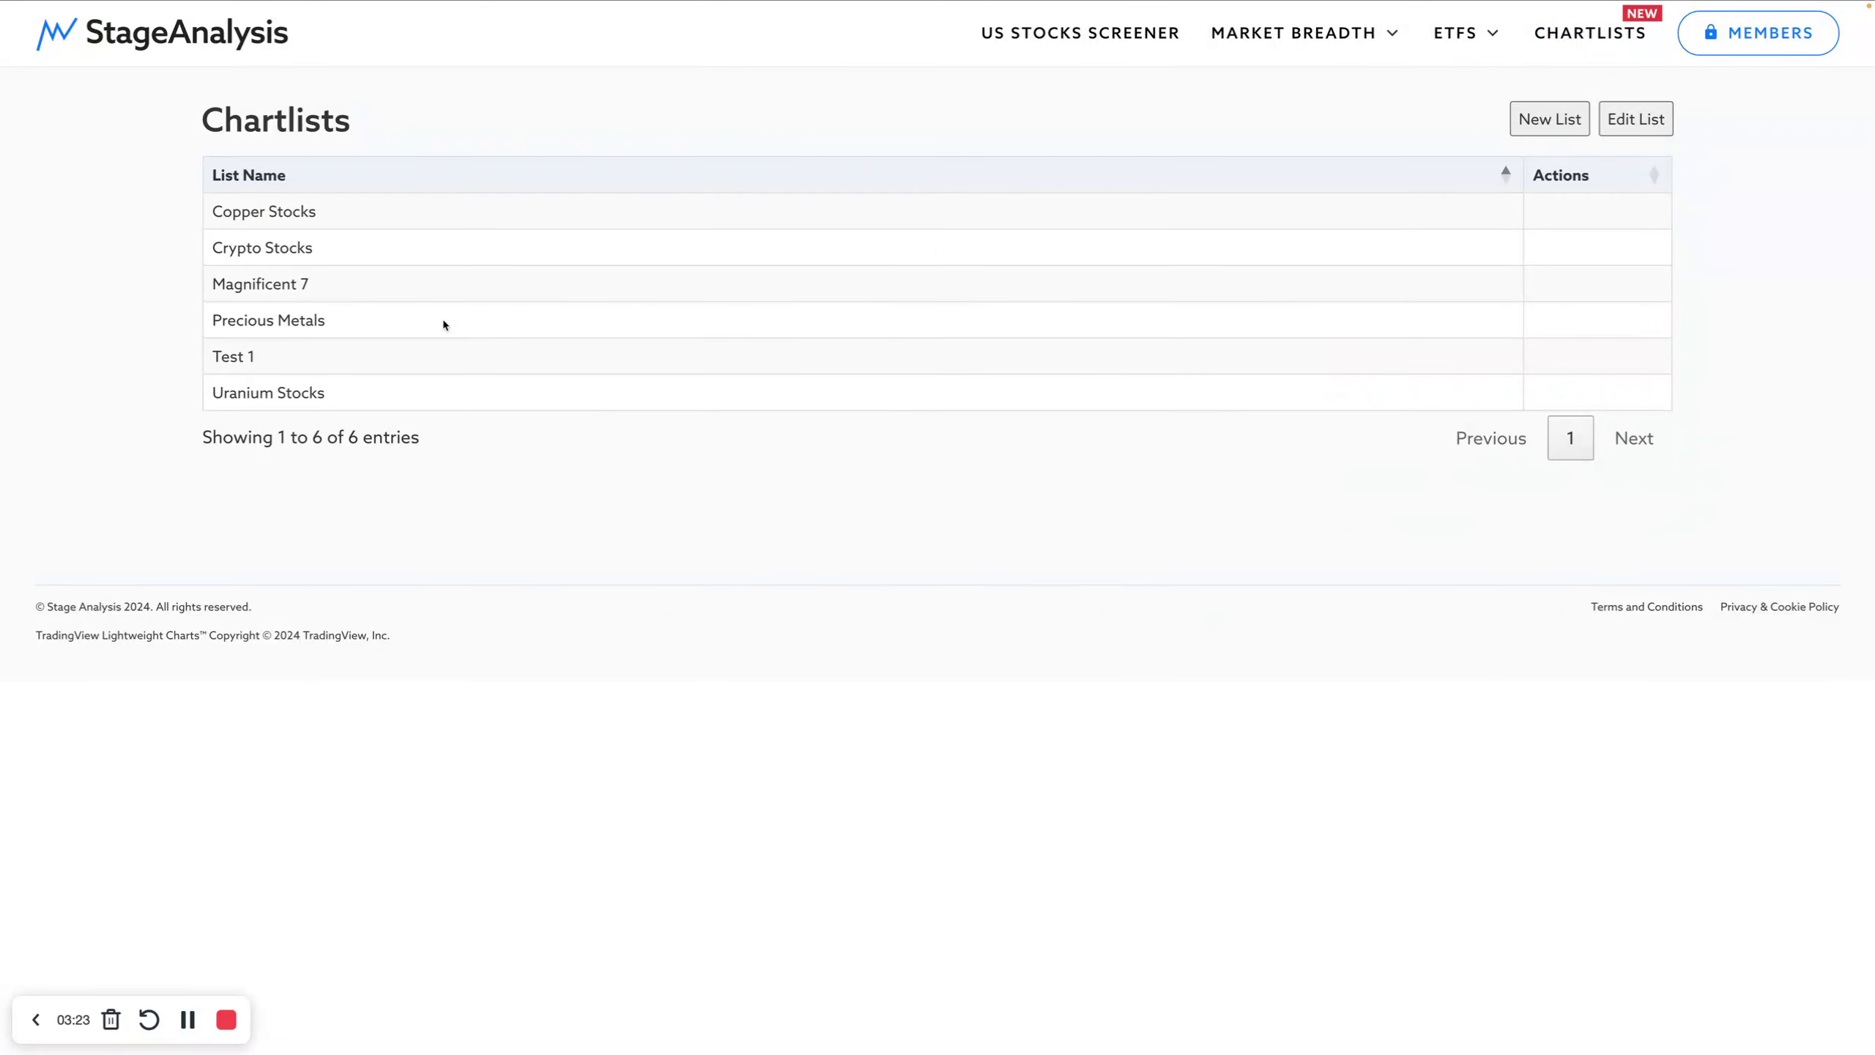
pyautogui.click(233, 358)
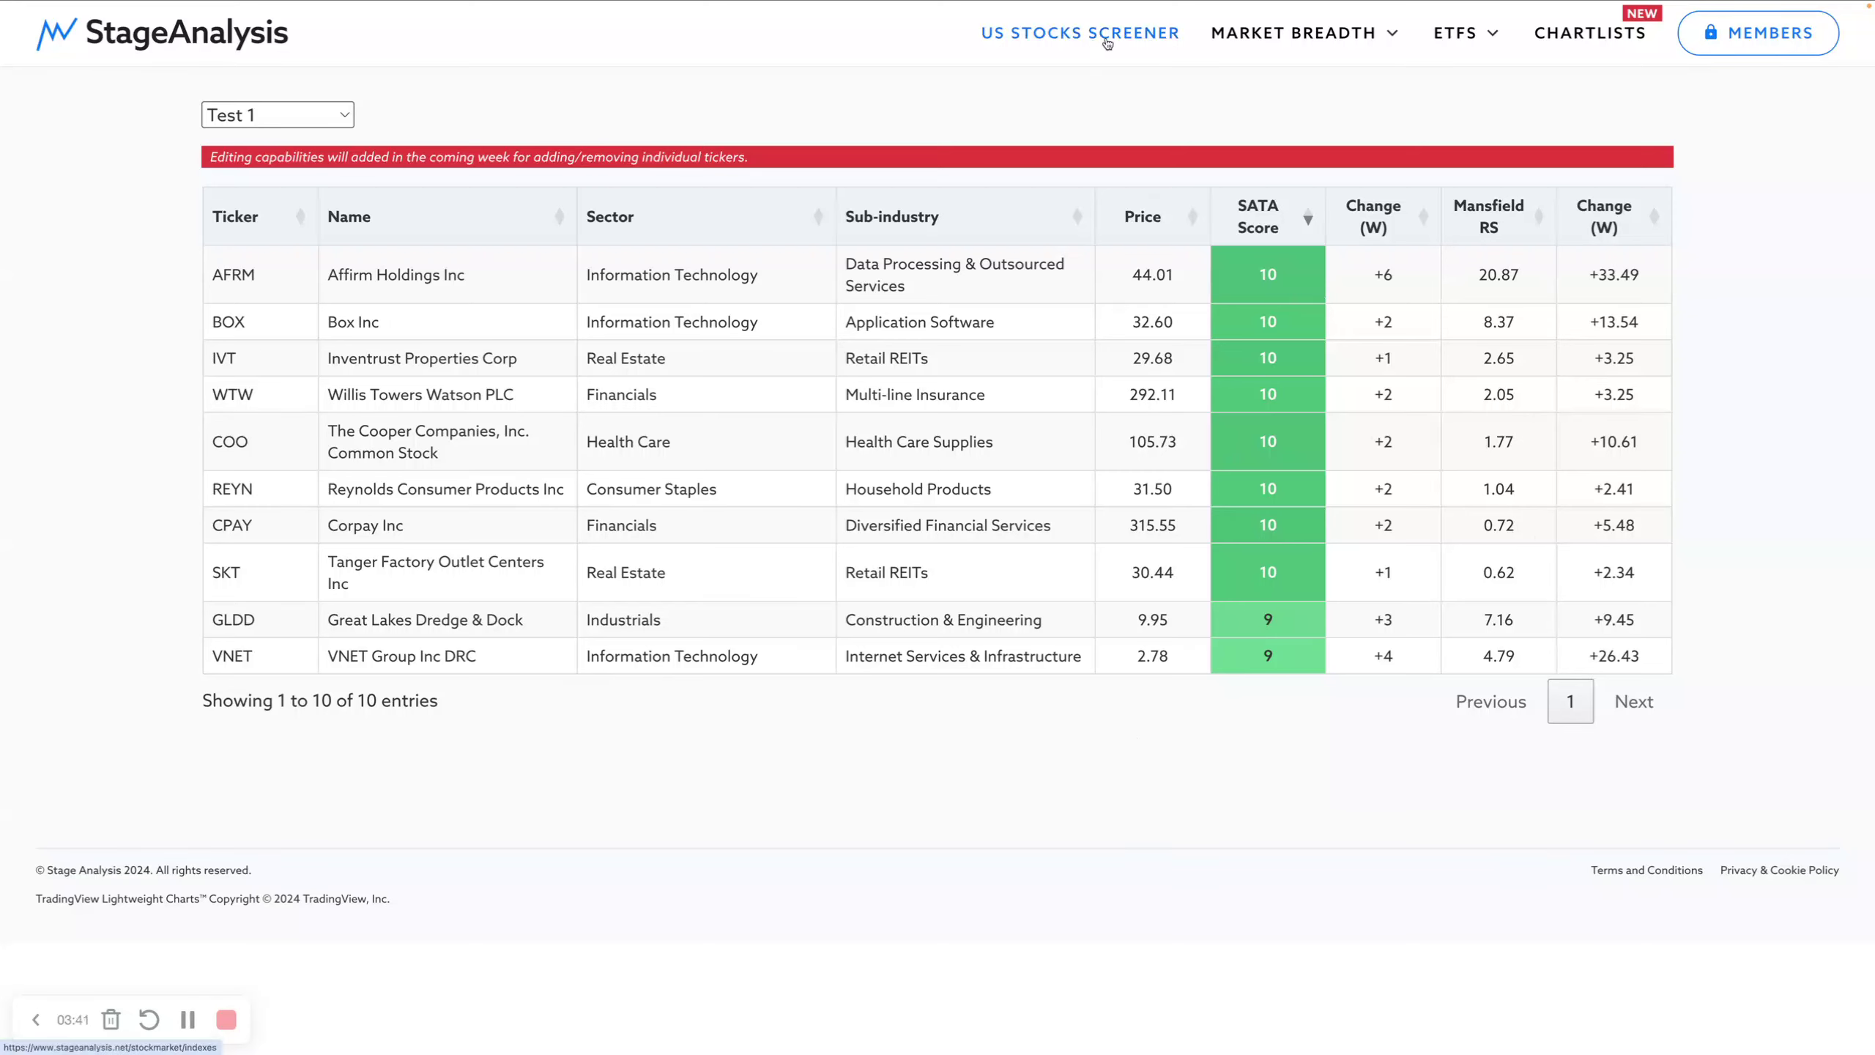
pyautogui.click(1080, 38)
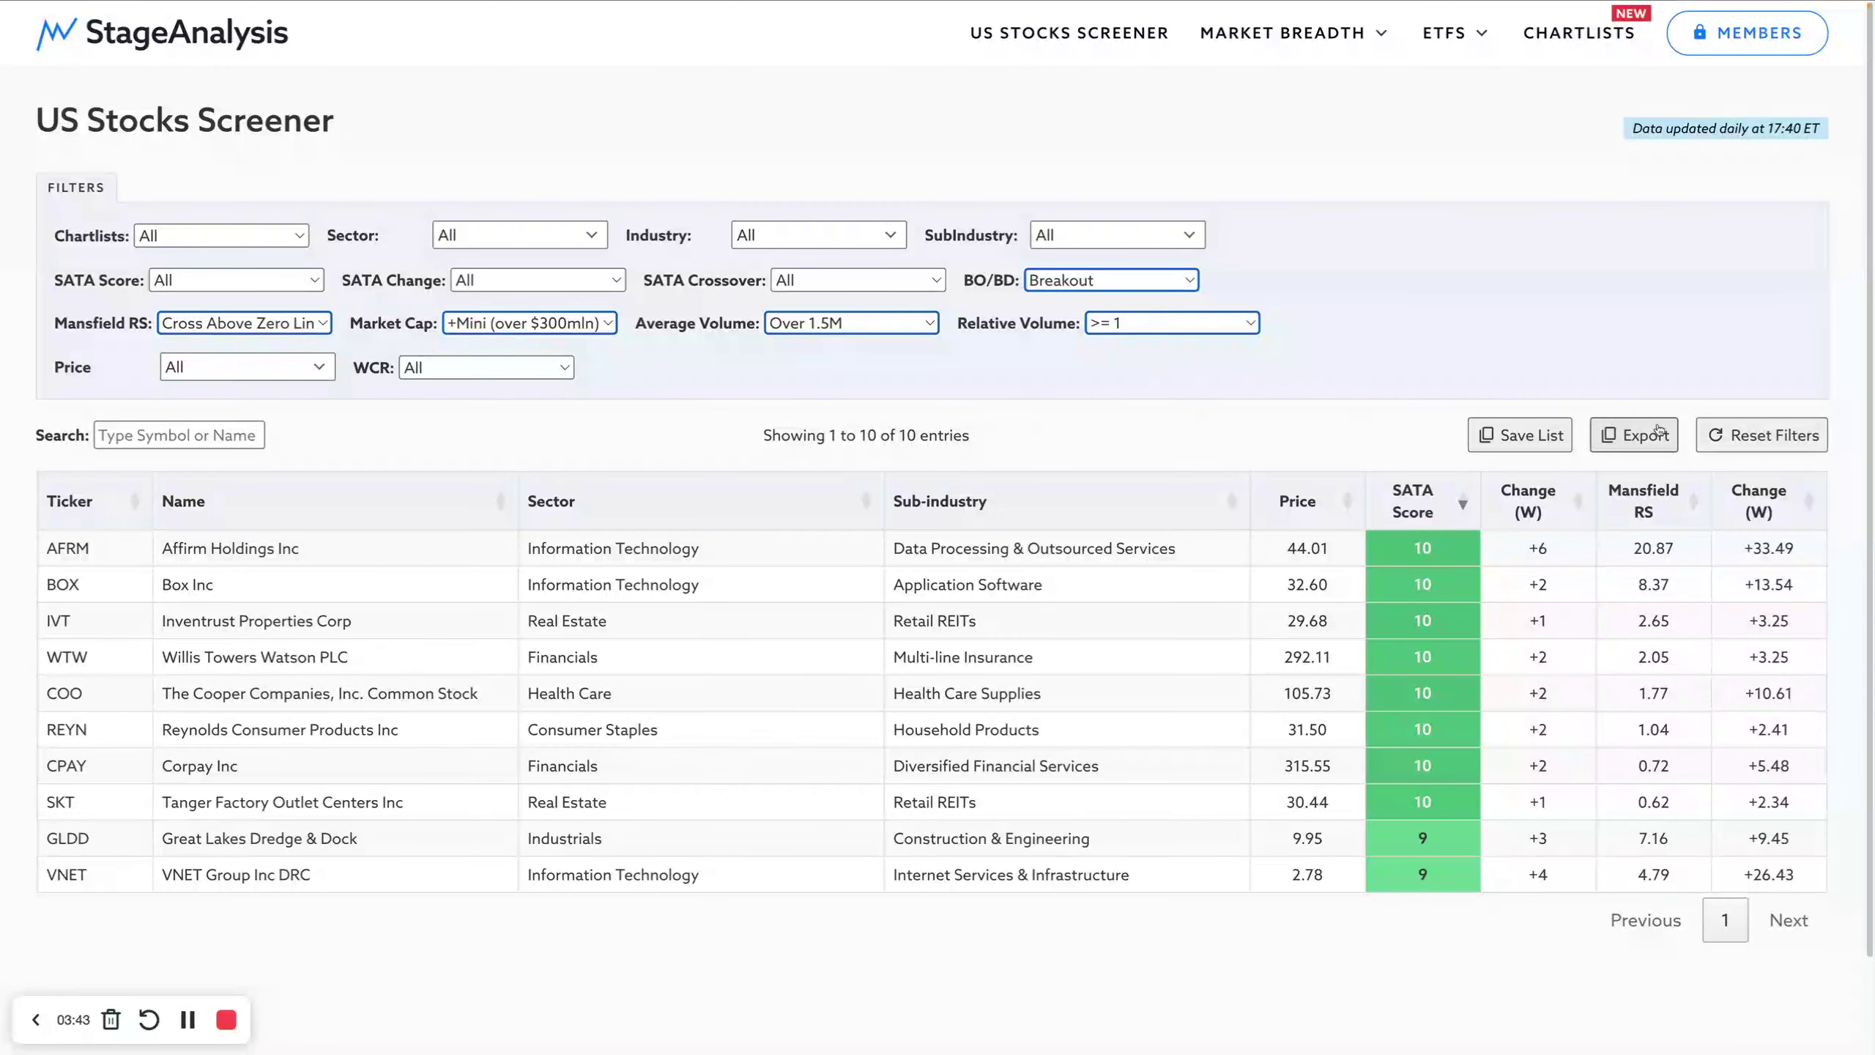
# Step: Filter the screener by the Test 1 chartlist, then reset to all stocks and open Chartlists
pyautogui.click(1761, 435)
pyautogui.click(184, 231)
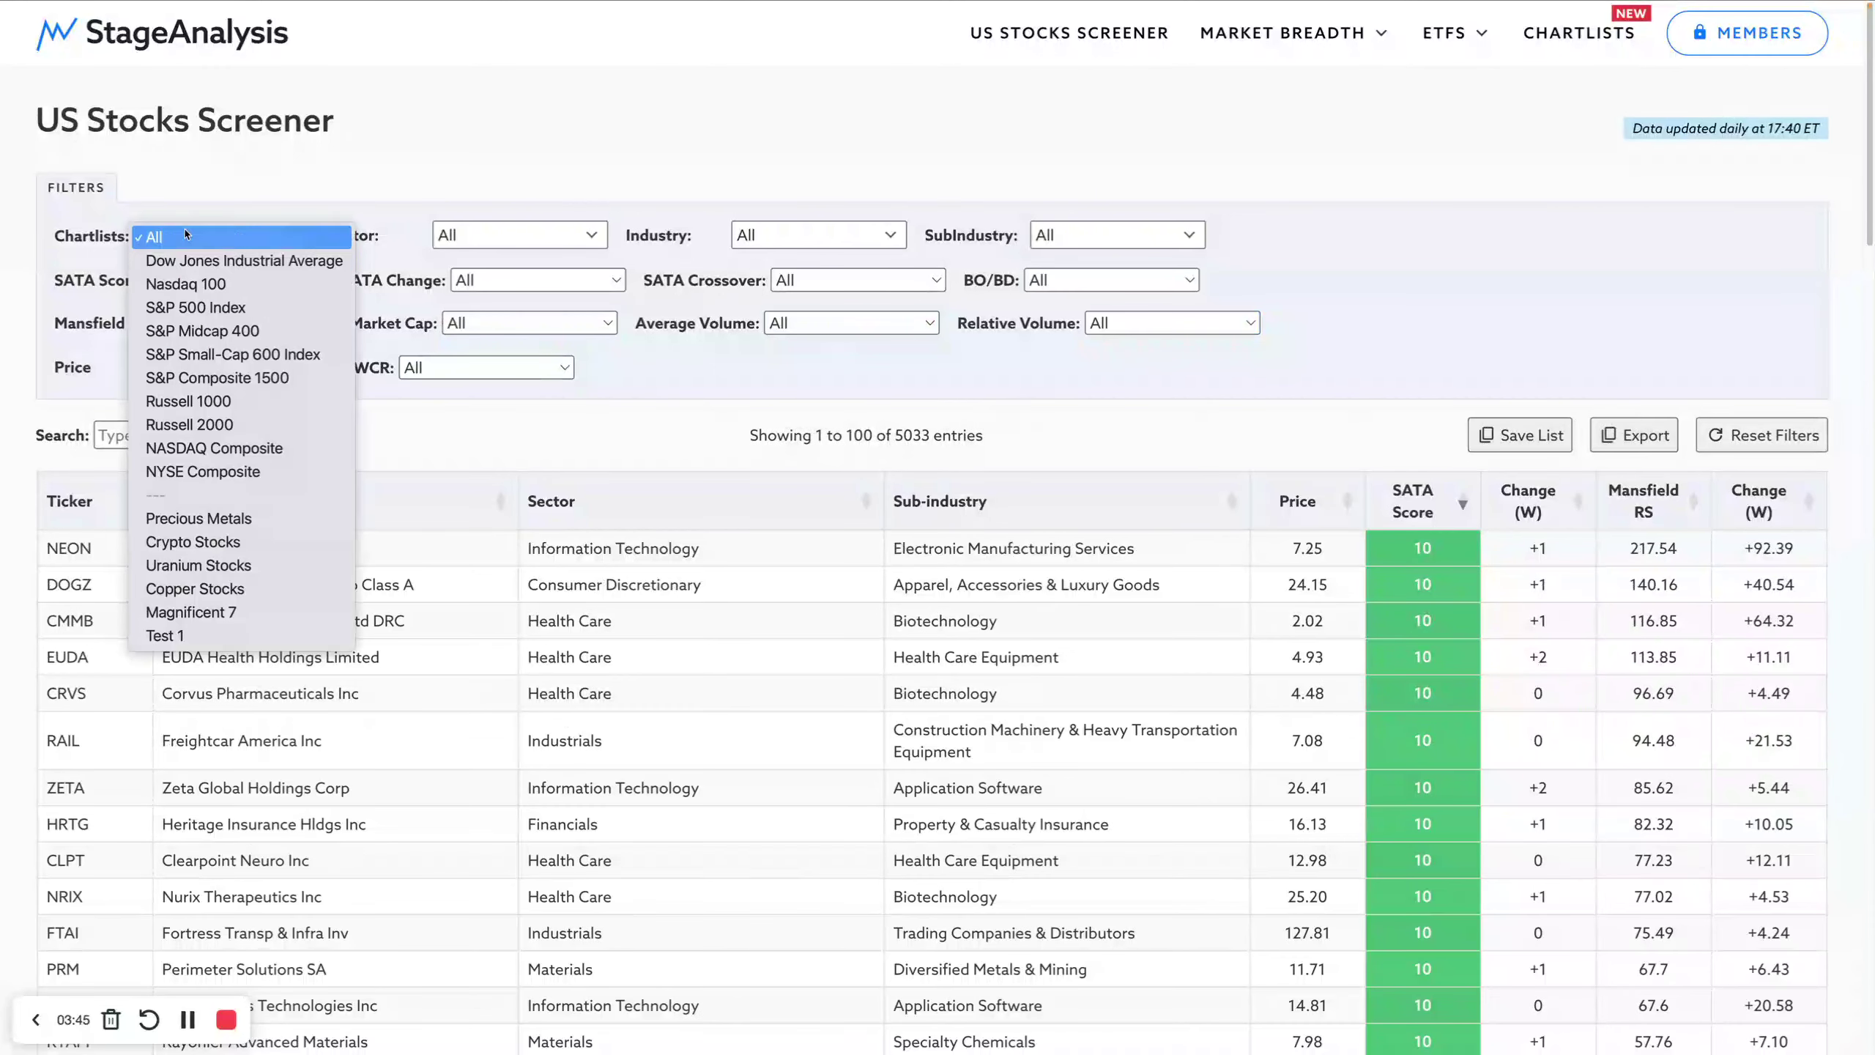
pyautogui.click(195, 633)
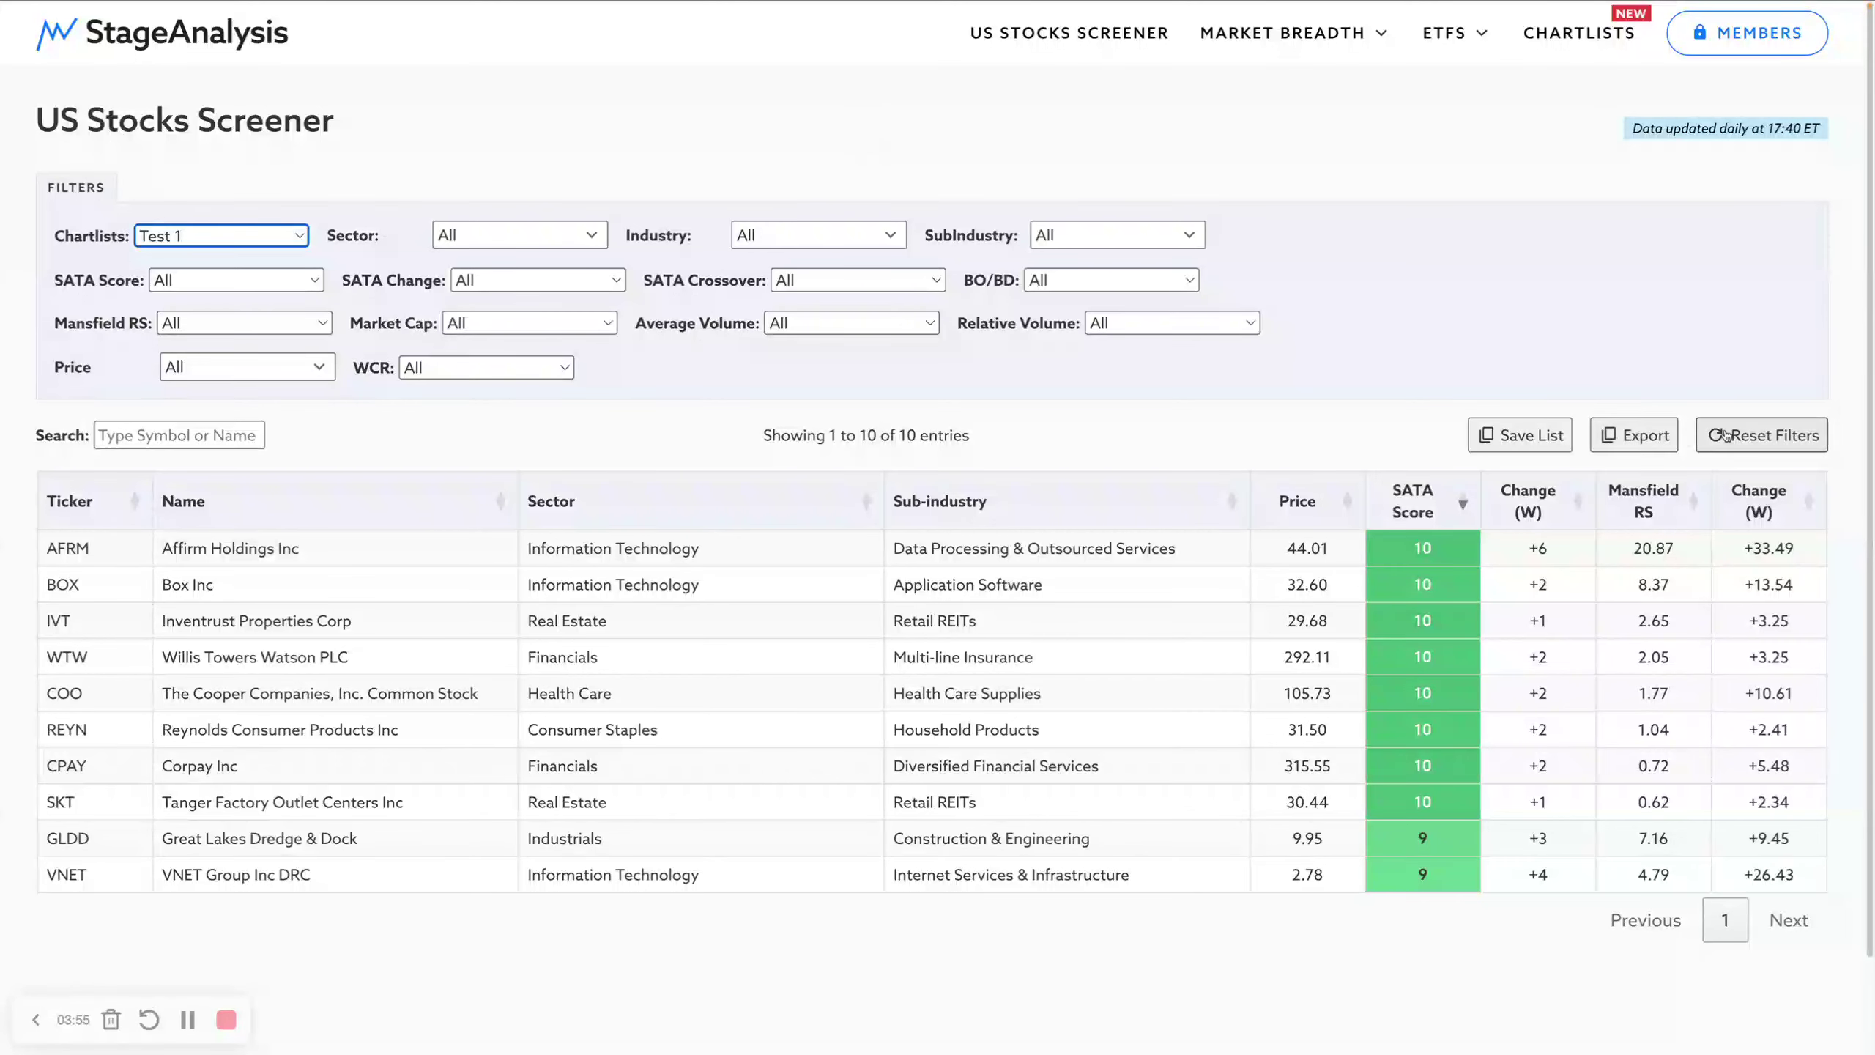
pyautogui.click(1762, 435)
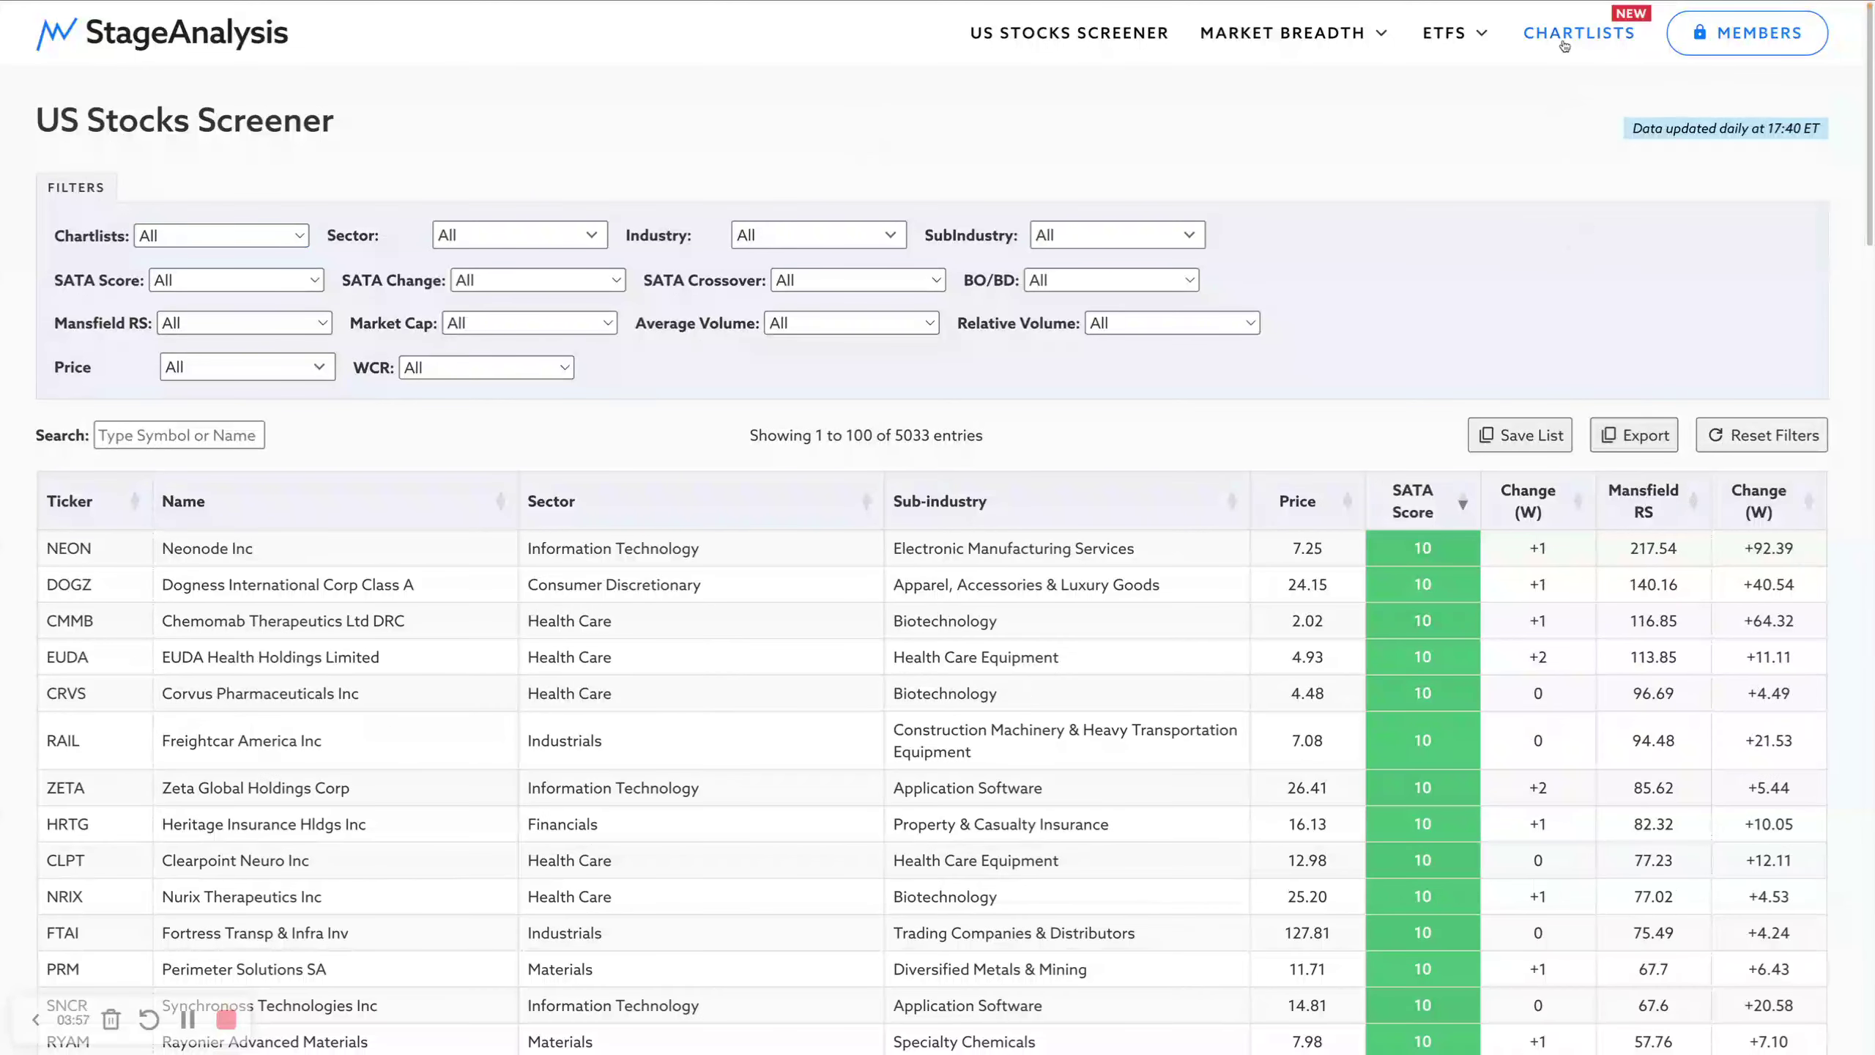
pyautogui.click(1603, 58)
# Step: Start a new chartlist named 'Solar Stocks', then switch to the TextEdit ticker note
pyautogui.click(1607, 36)
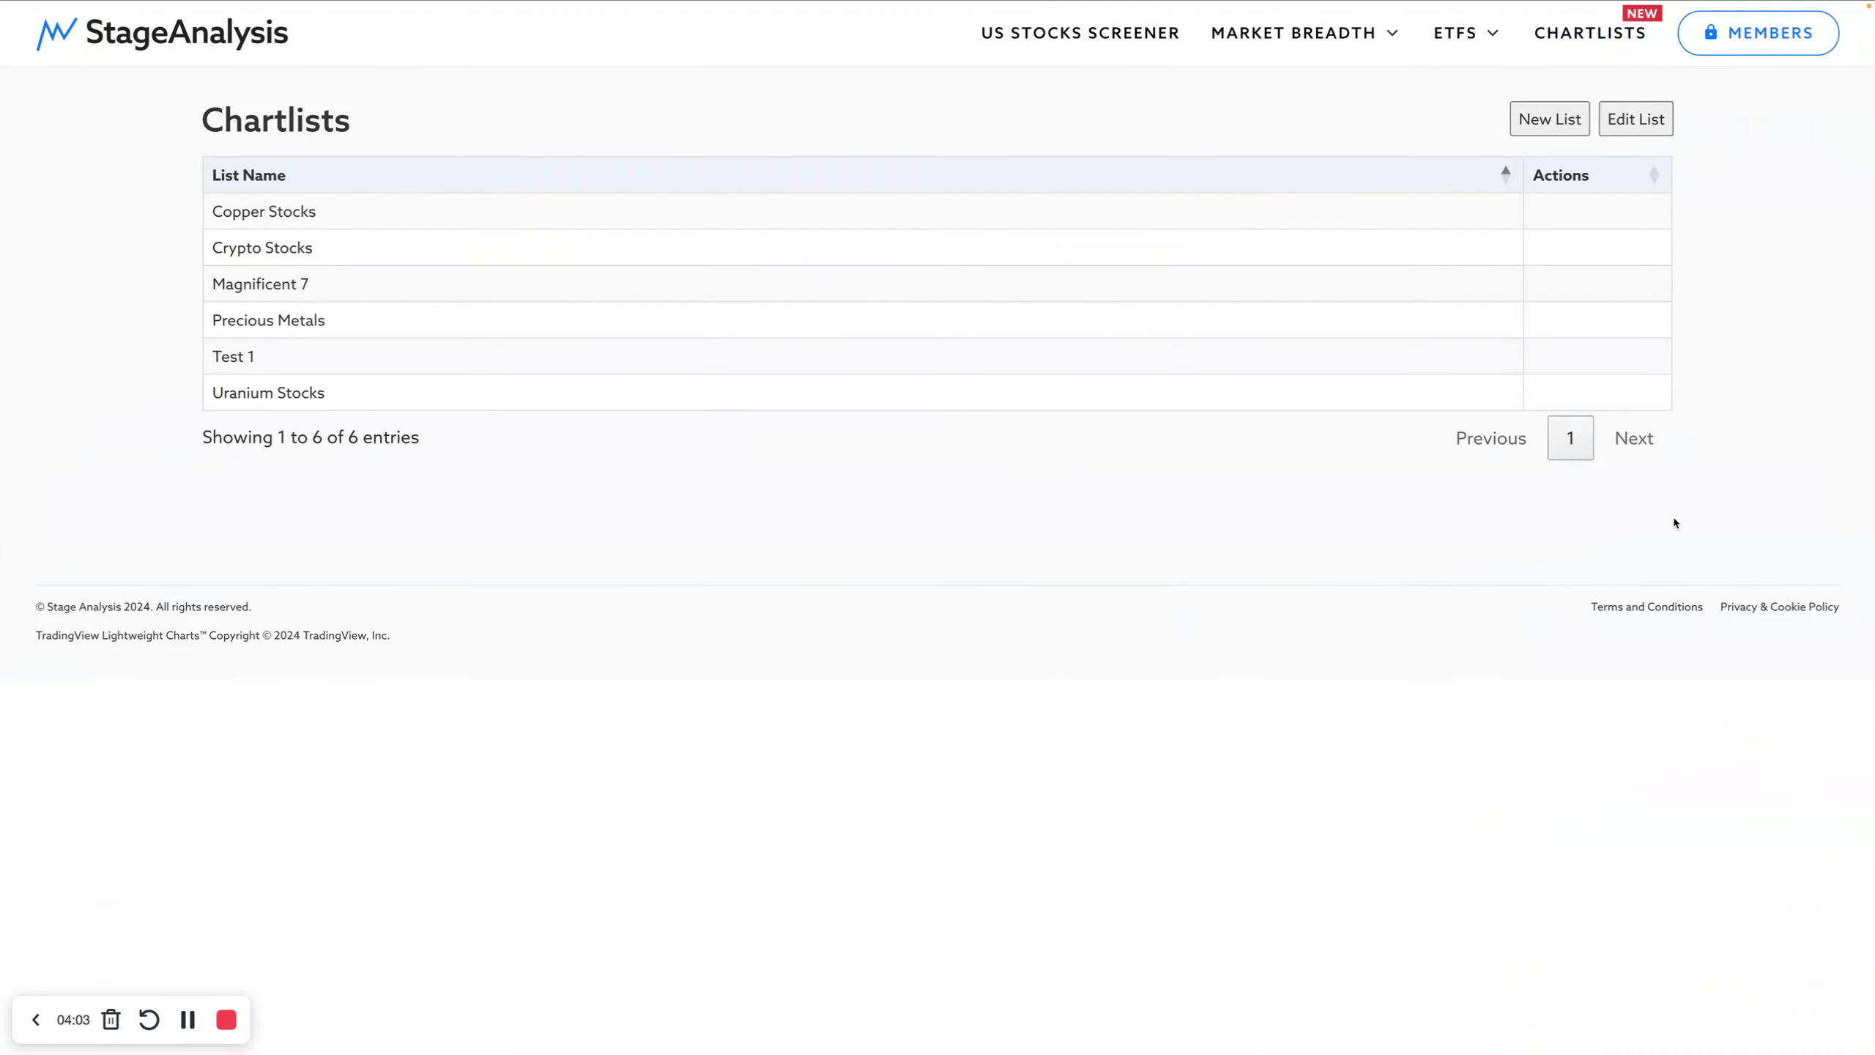
pyautogui.click(1537, 129)
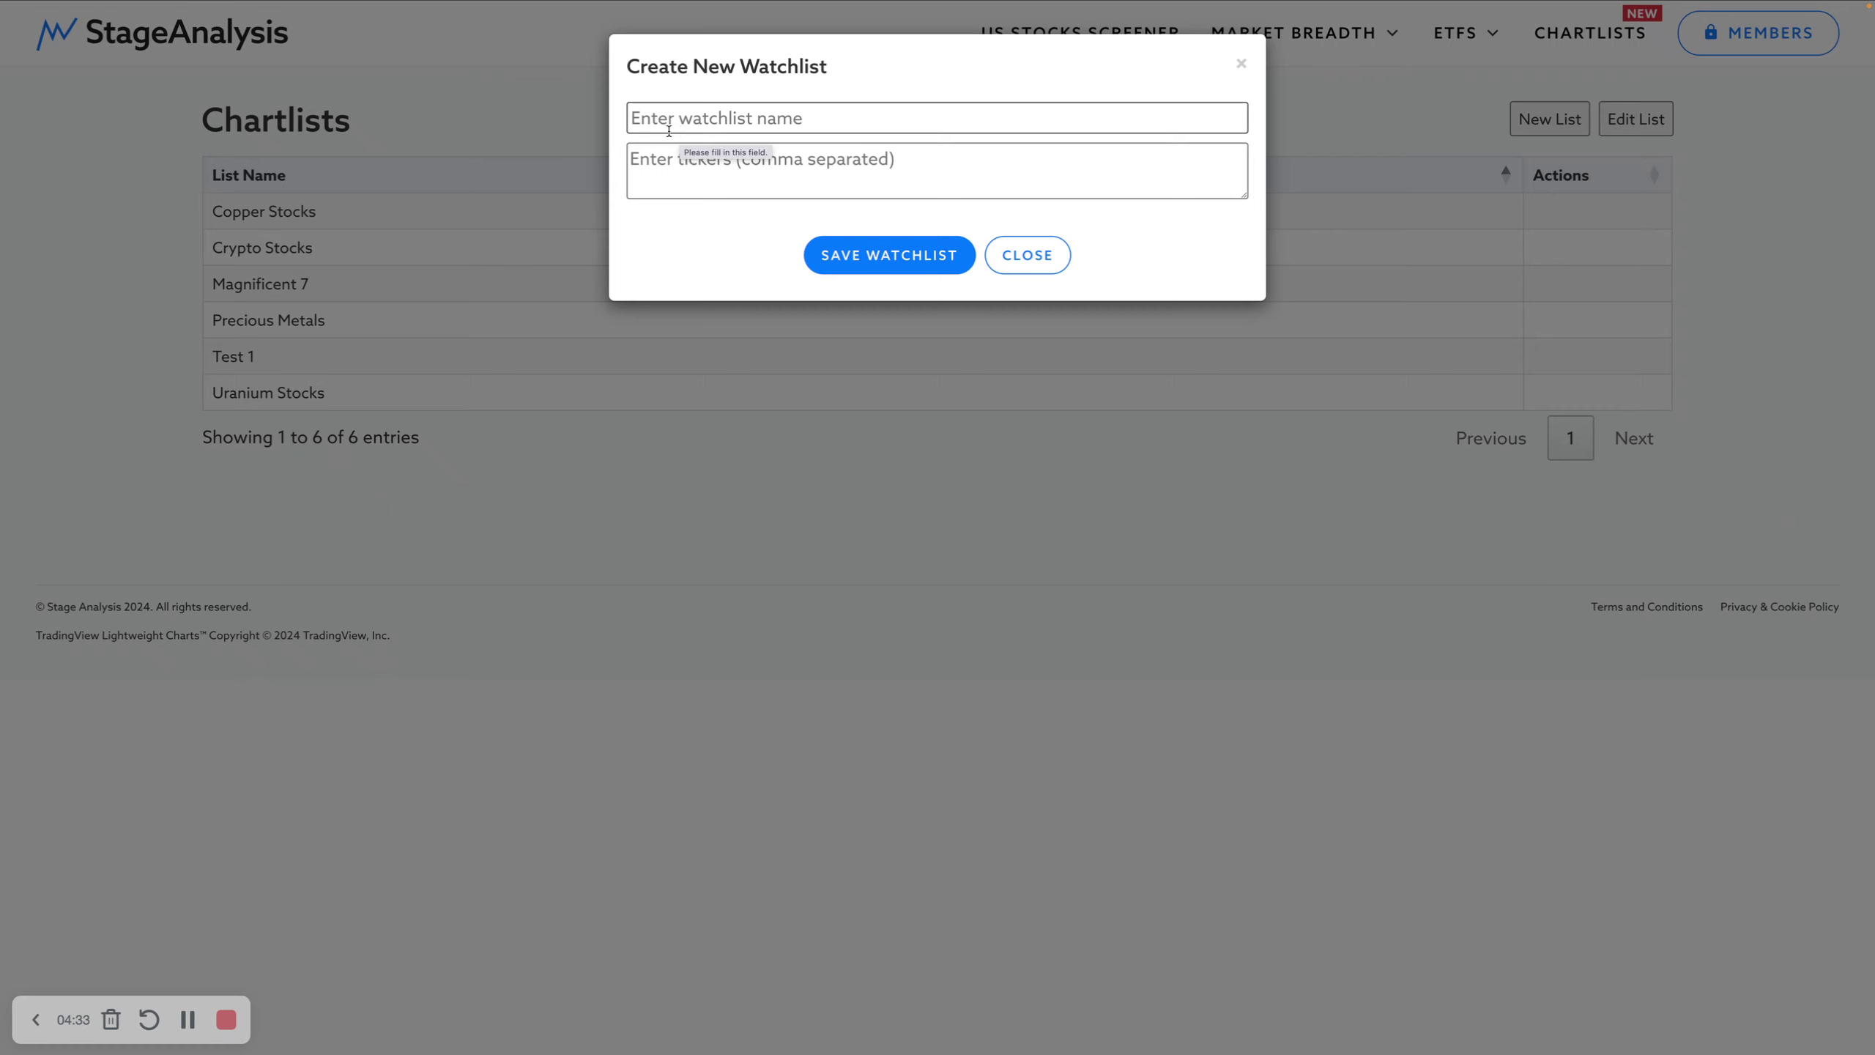
pyautogui.click(673, 118)
pyautogui.write('So')
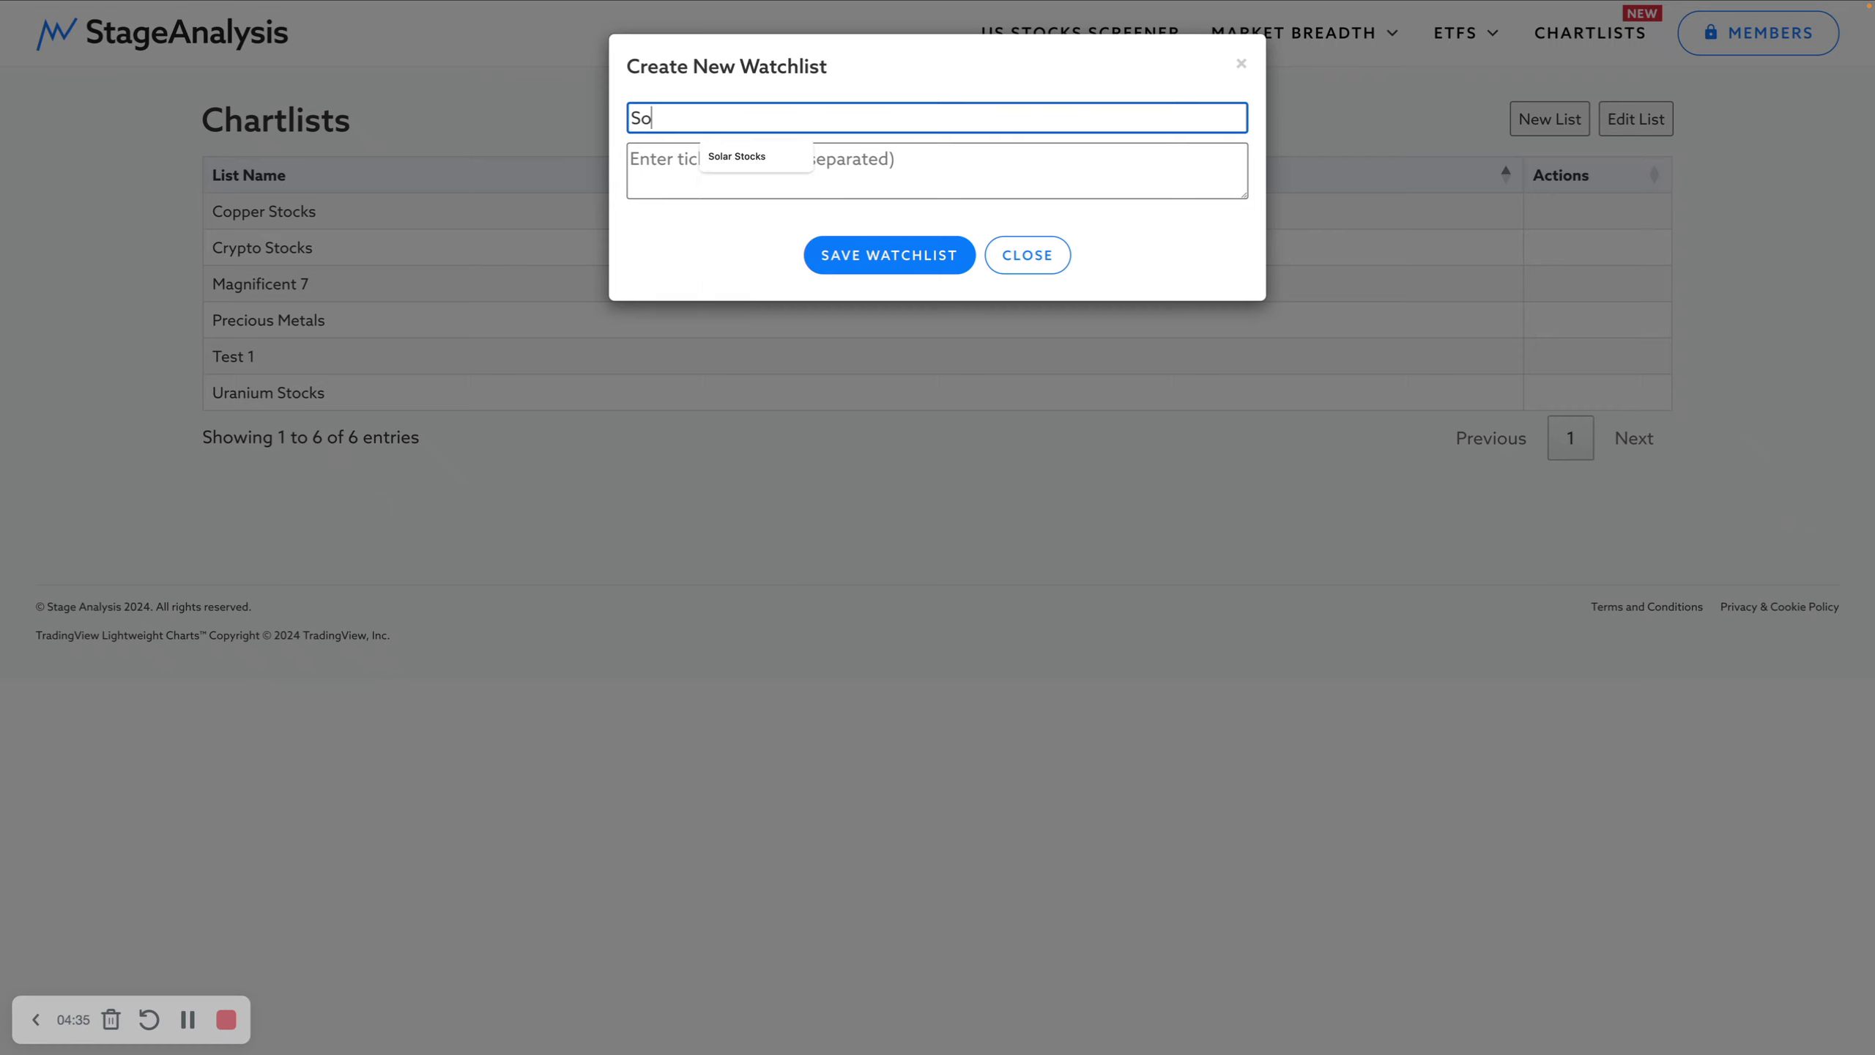
pyautogui.write('lar Stocks')
pyautogui.press('Tab')
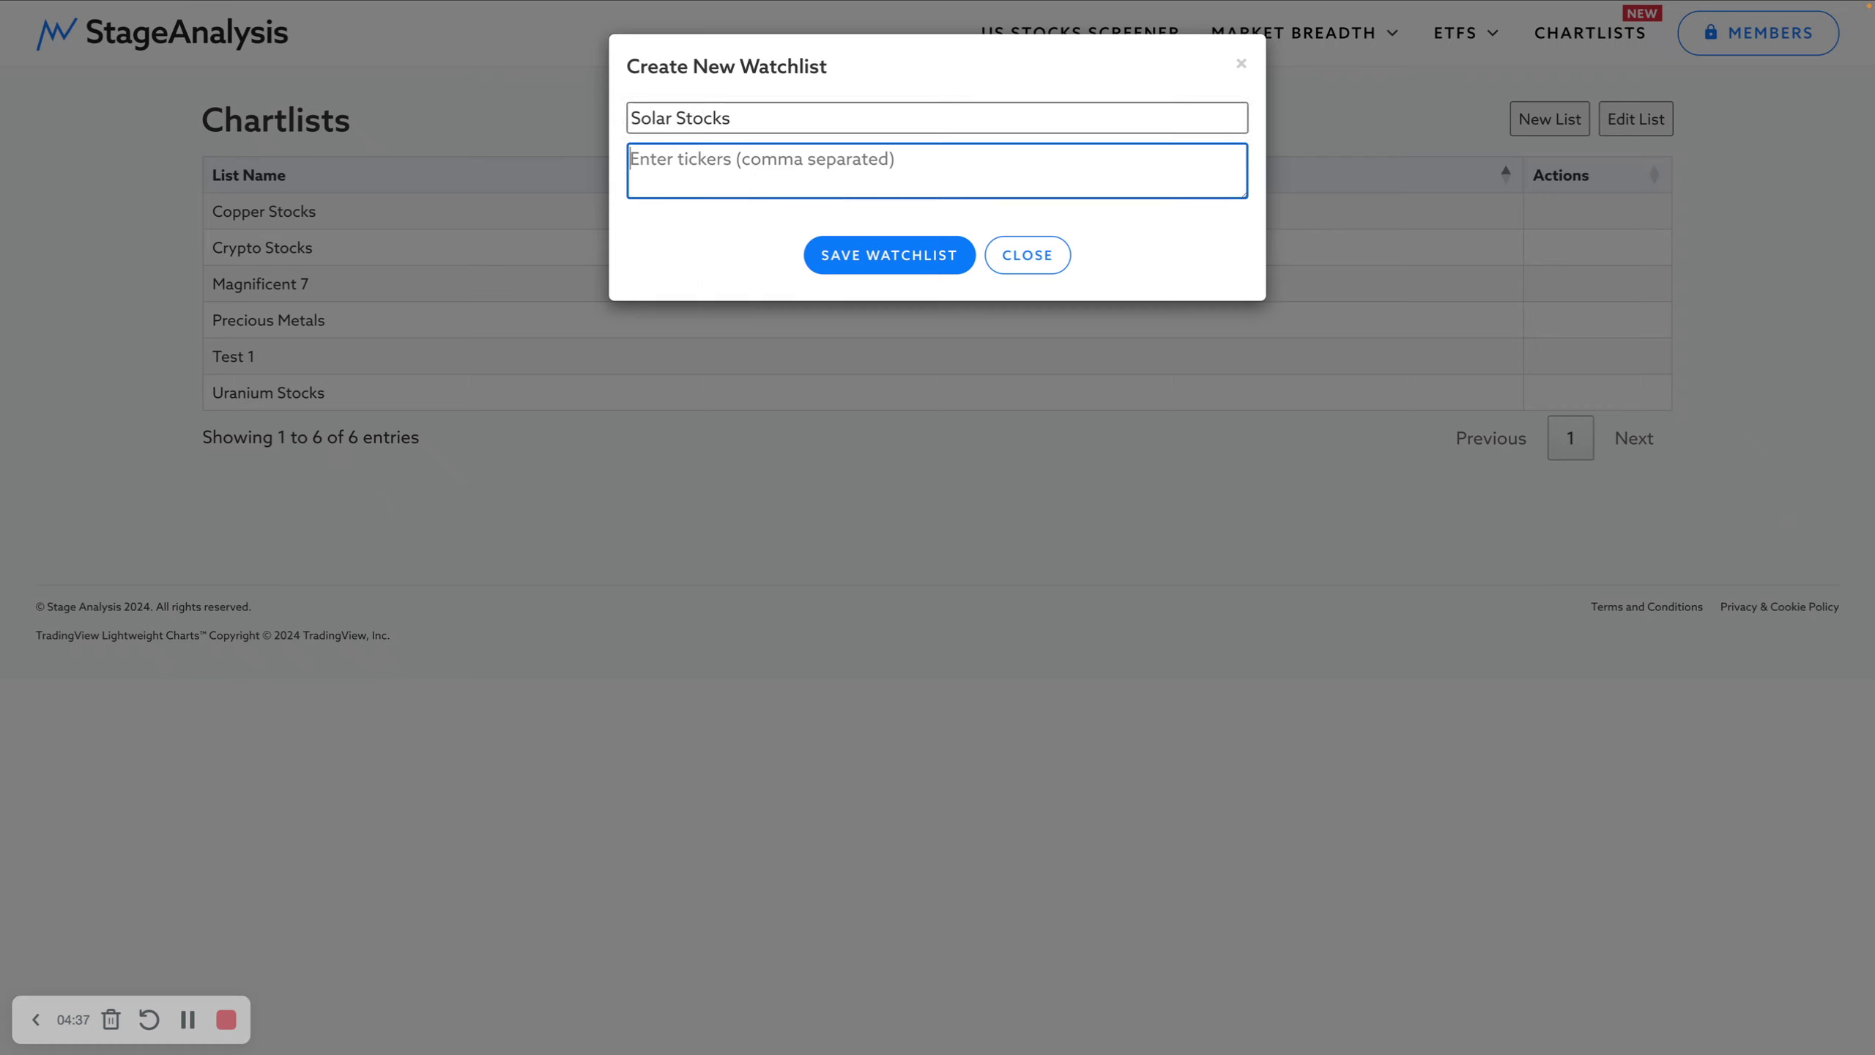
pyautogui.press('super+Tab')
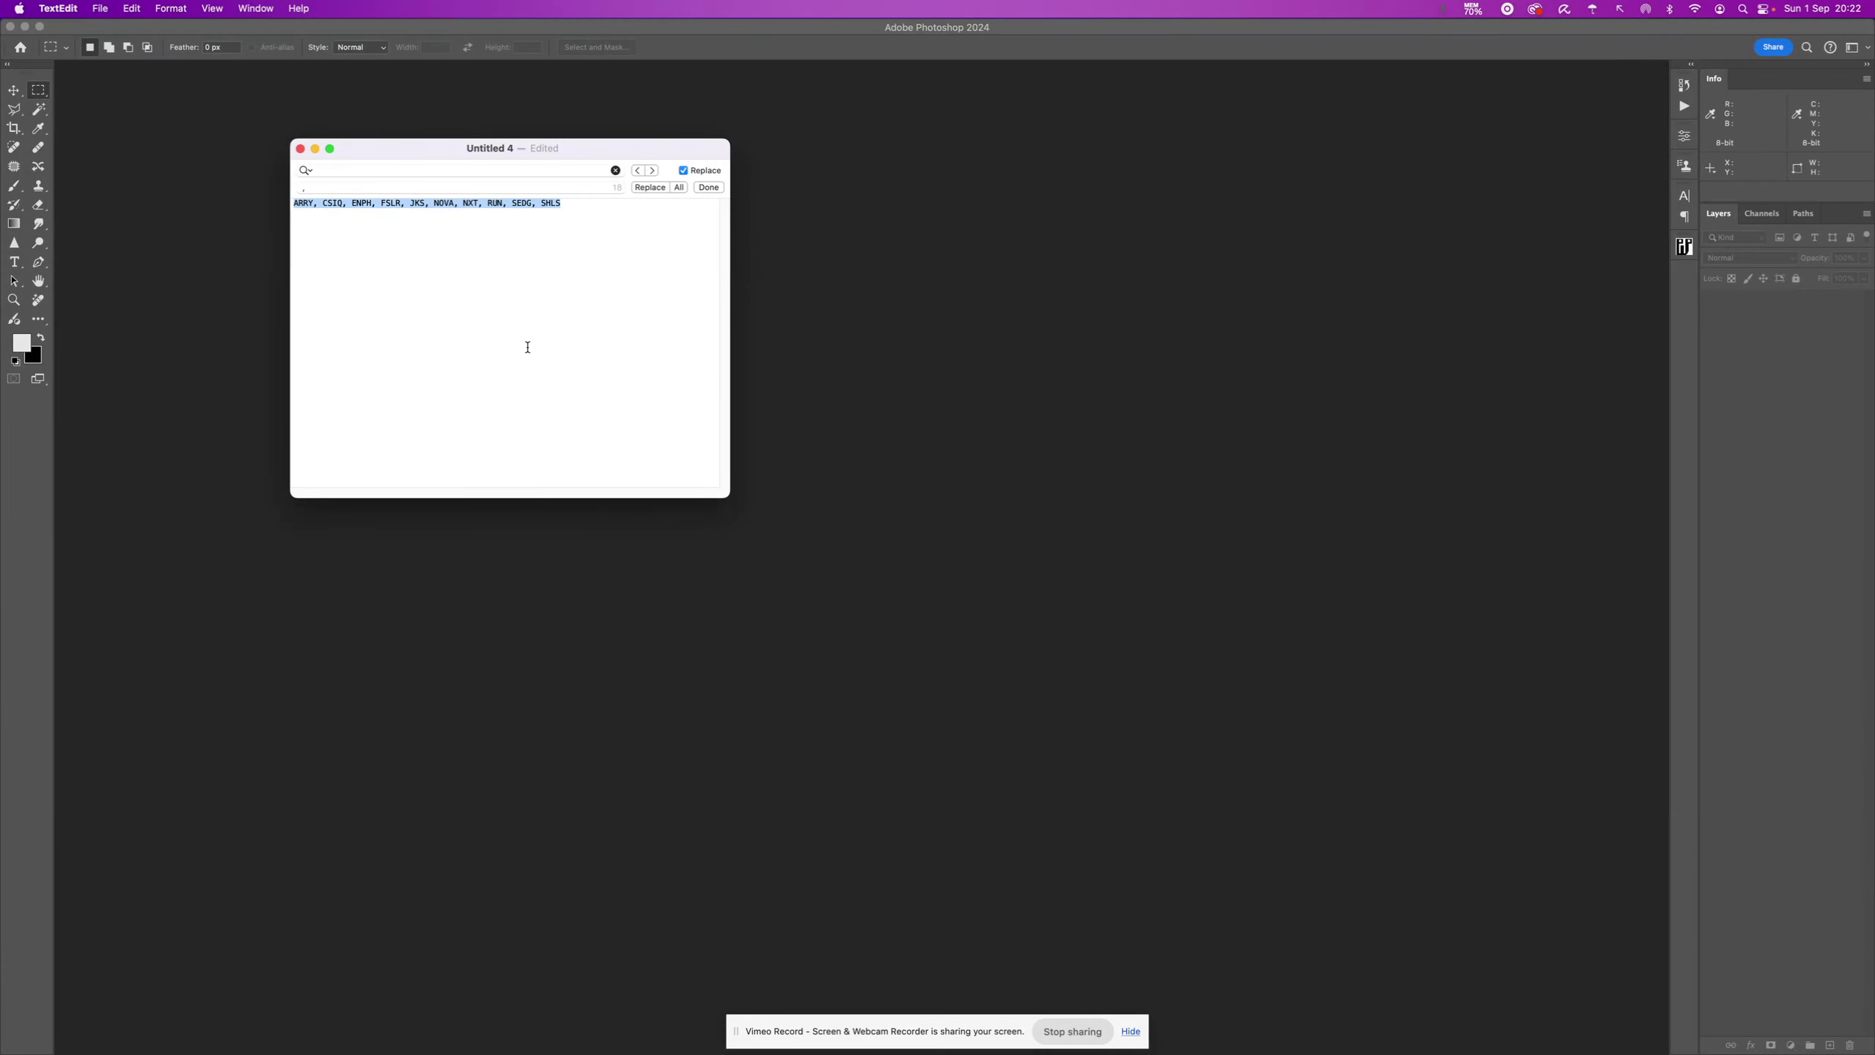
# Step: Switch from TextEdit back to the browser window showing the Chartlists page
pyautogui.press('super+Tab')
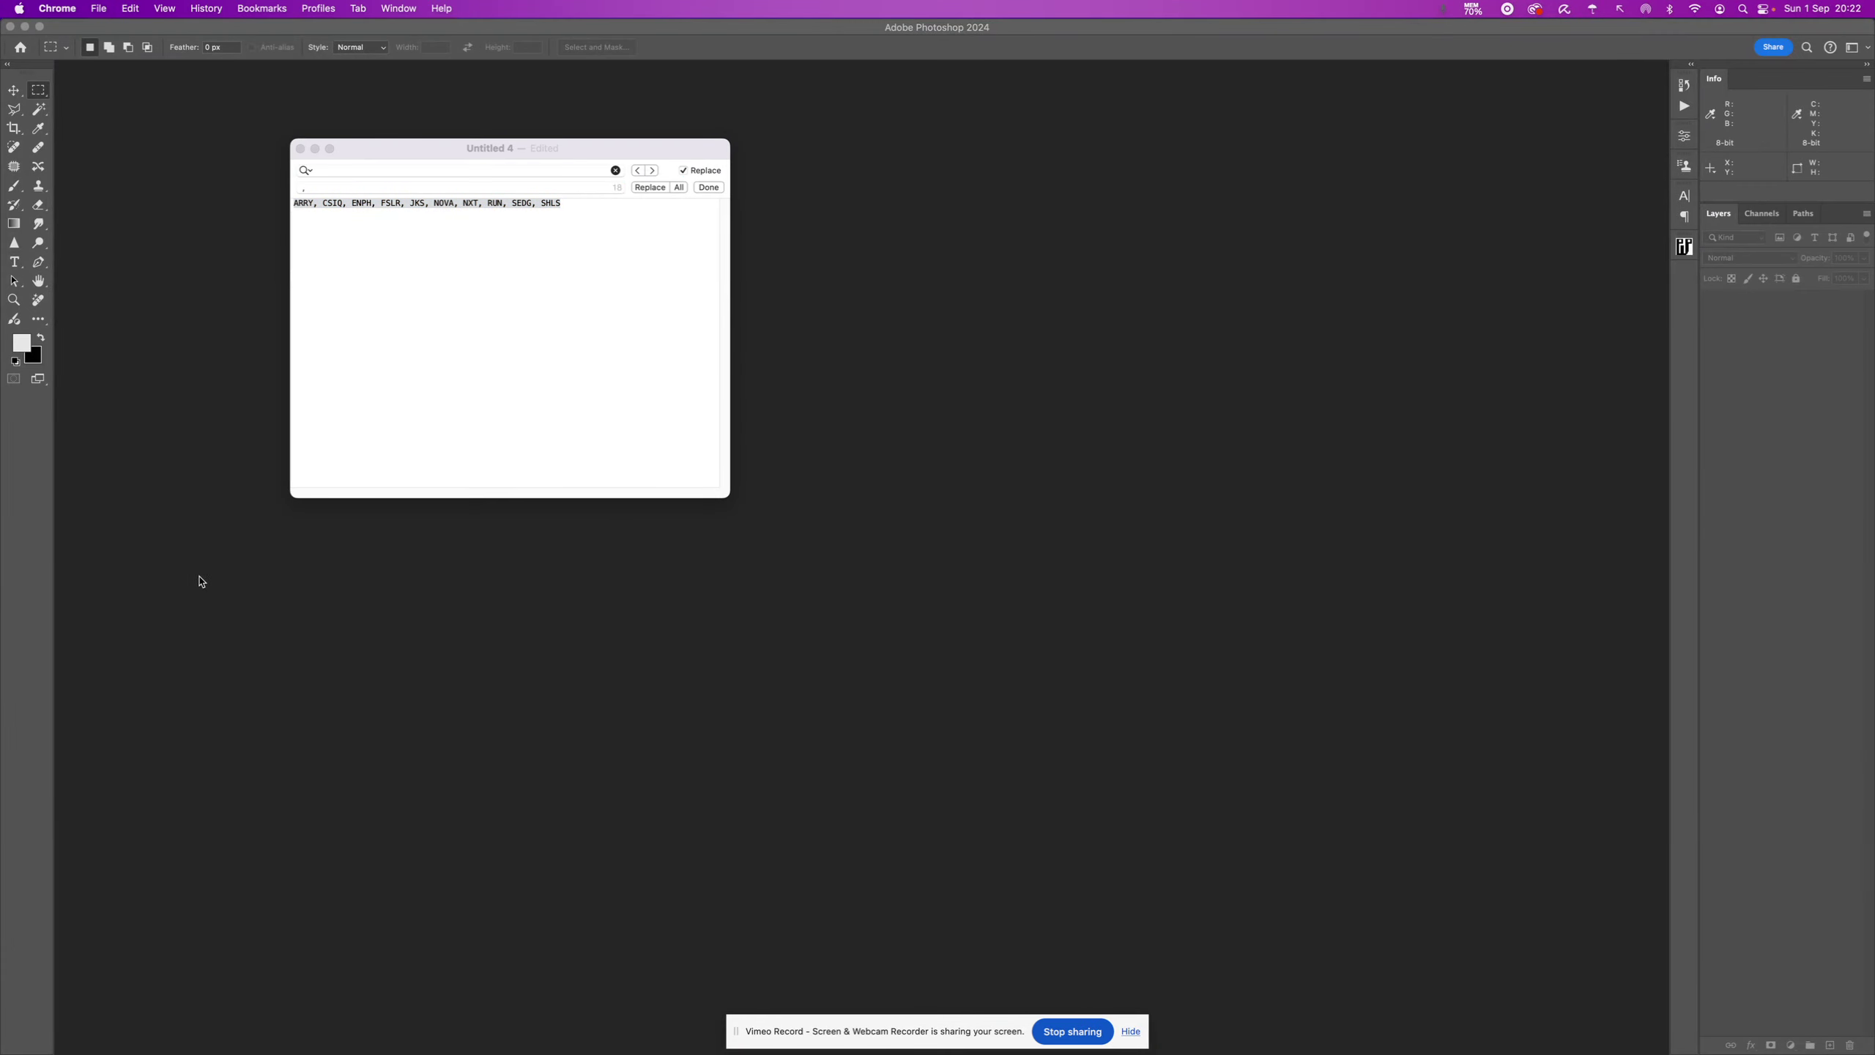
pyautogui.press('super+Tab')
pyautogui.press('super+Tab')
pyautogui.press('super+Tab')
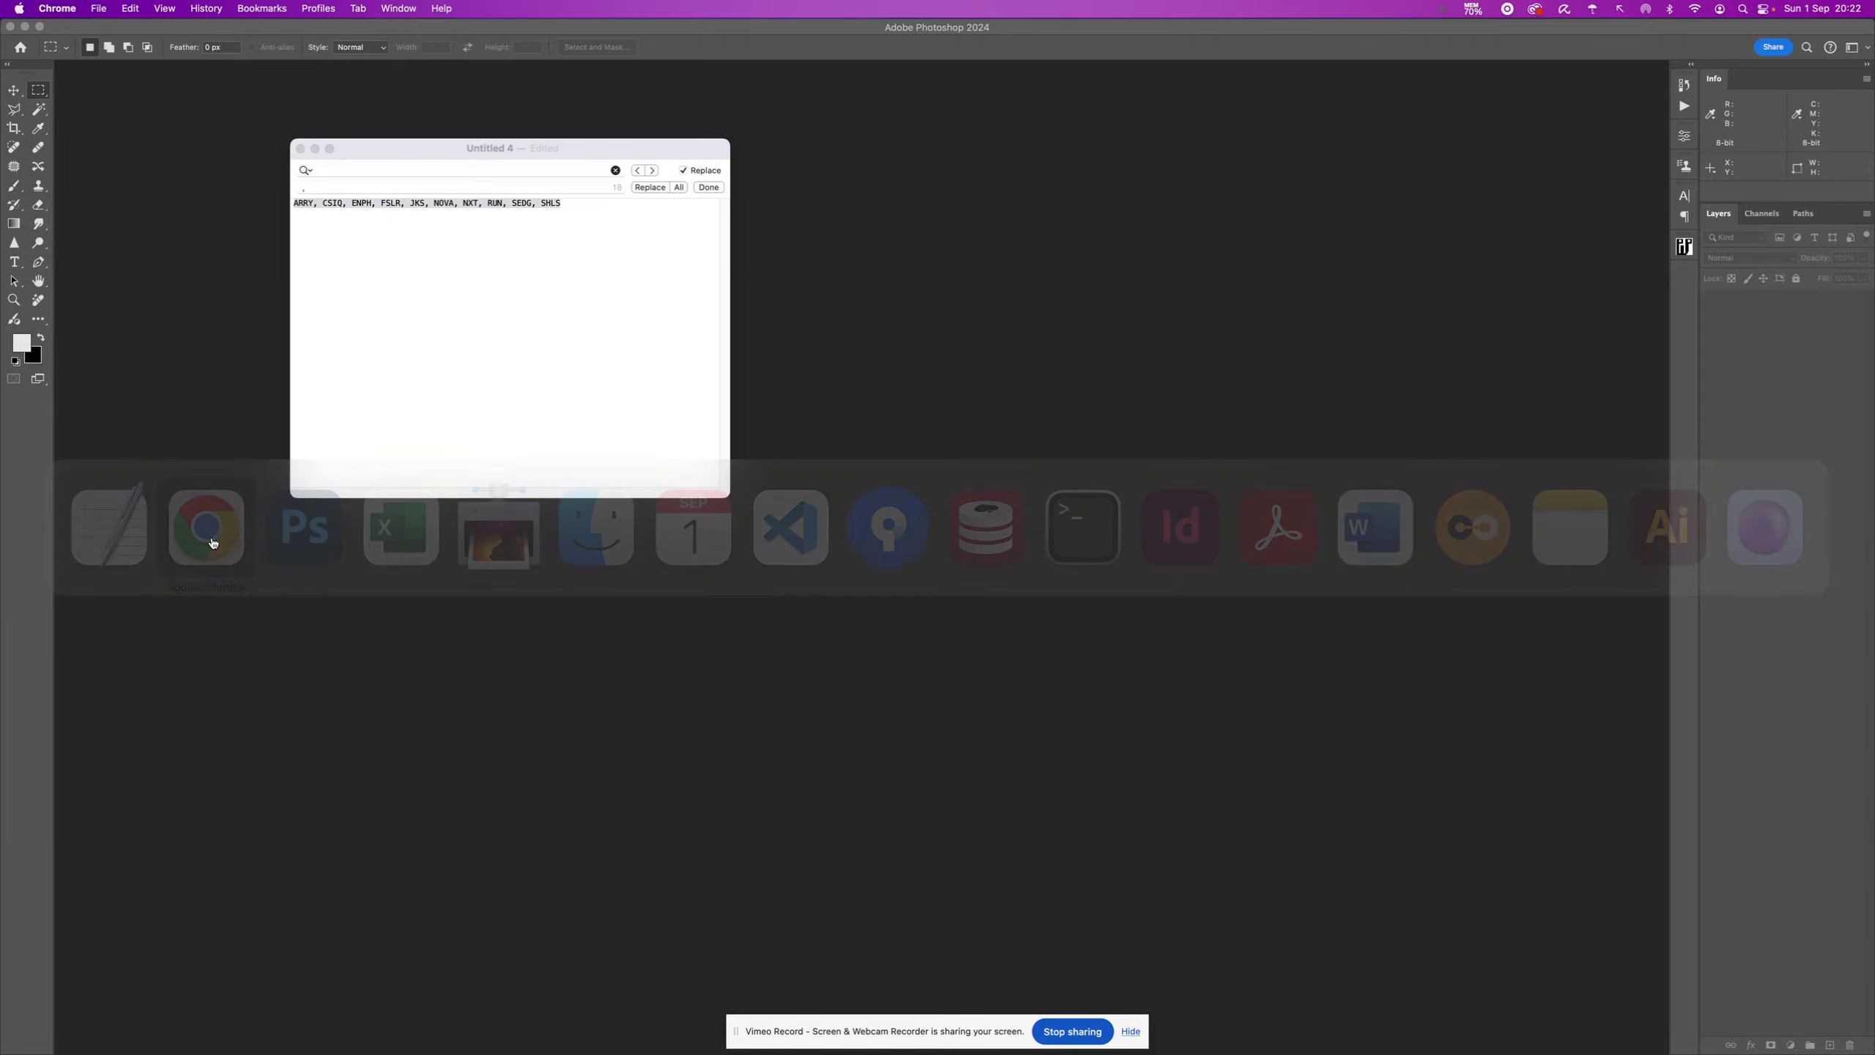
pyautogui.click(410, 8)
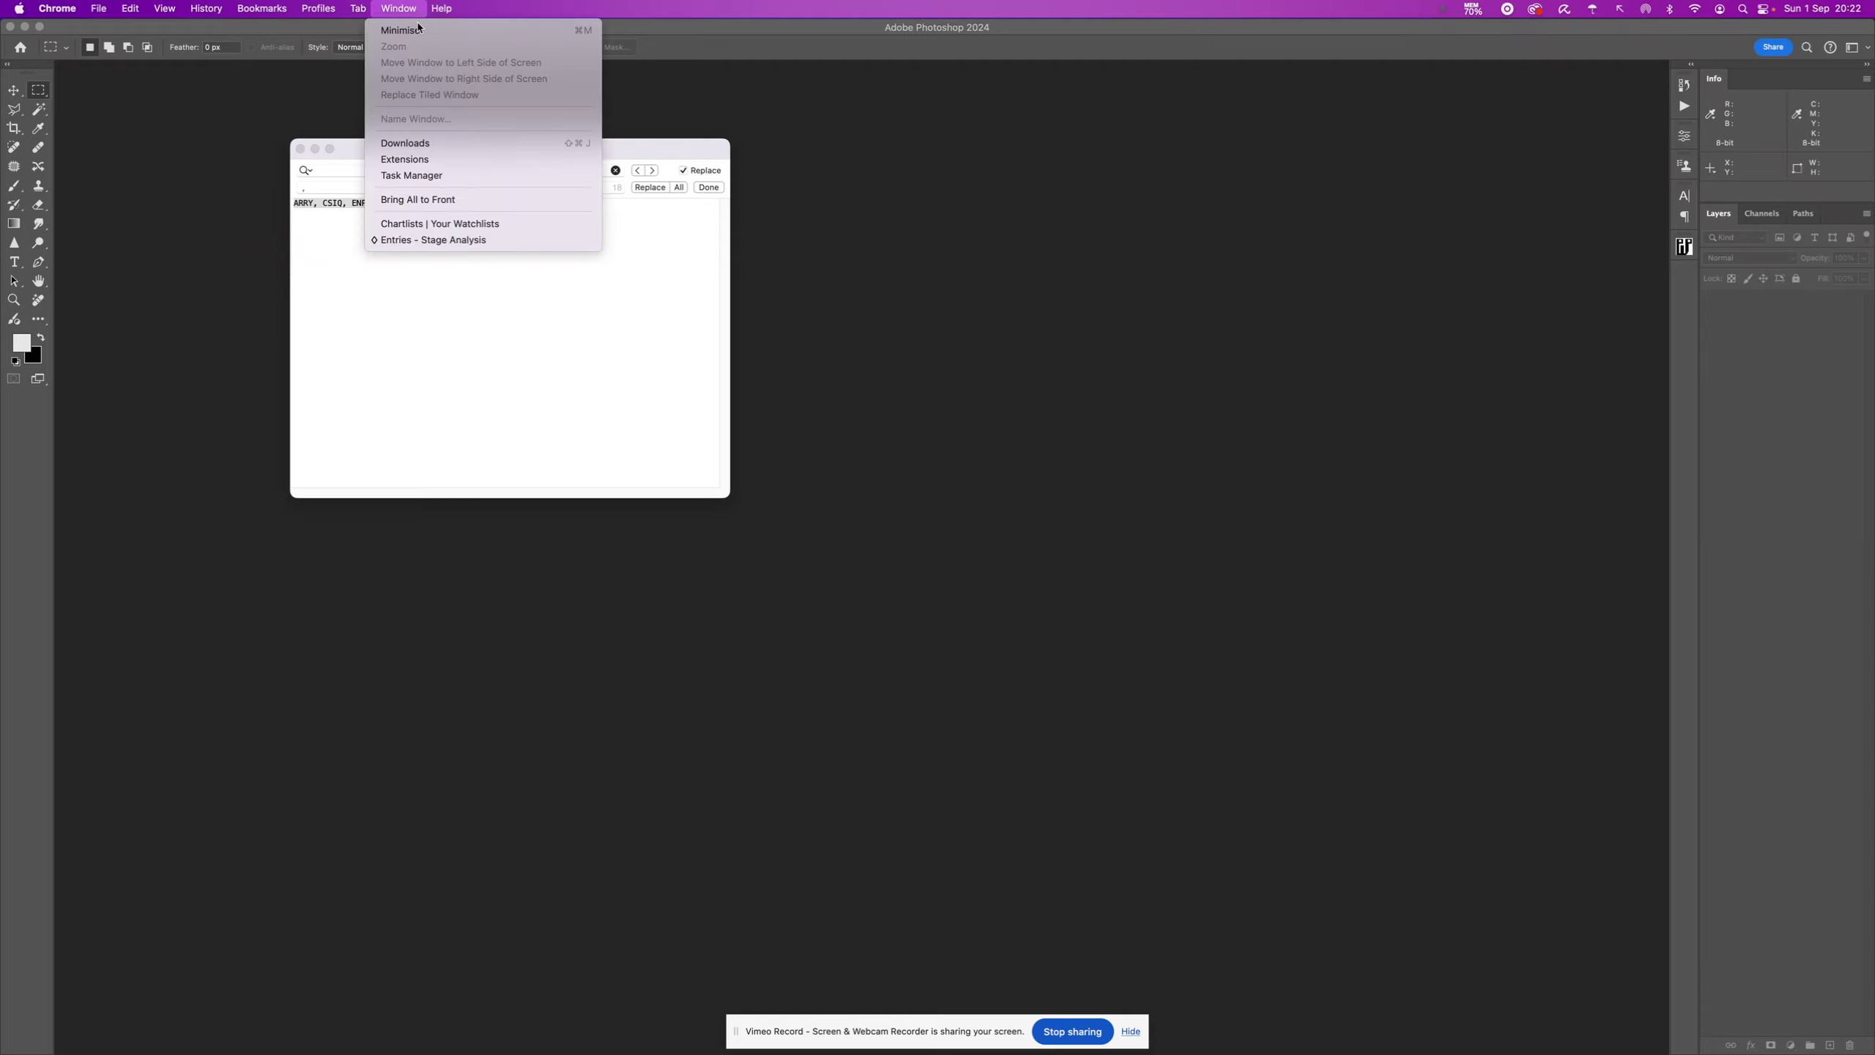
pyautogui.click(414, 224)
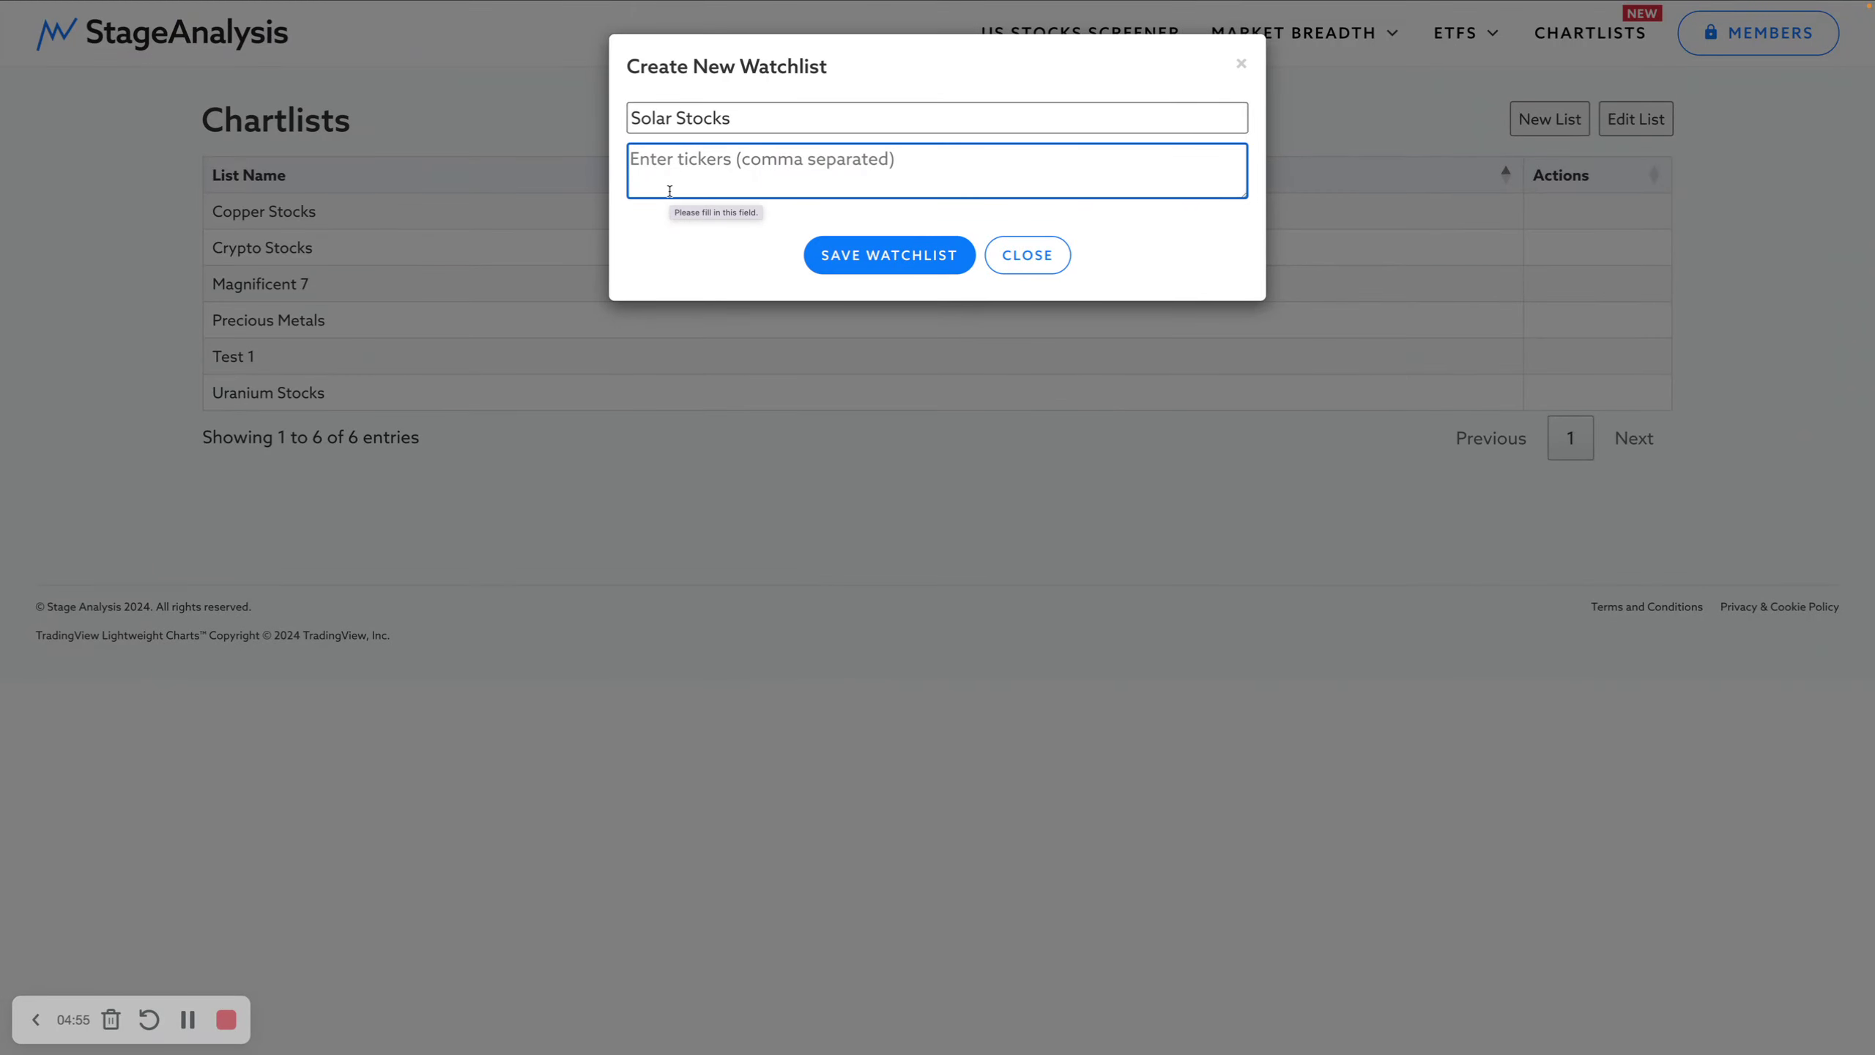
# Step: Paste the ARRY-to-SHLS solar tickers into the tickers box, appending ', TEST'
pyautogui.write('ARRY, CSIQ, ENPH, FSLR, JKS, NOVA, NXT, RUN, SEDG, SHLS')
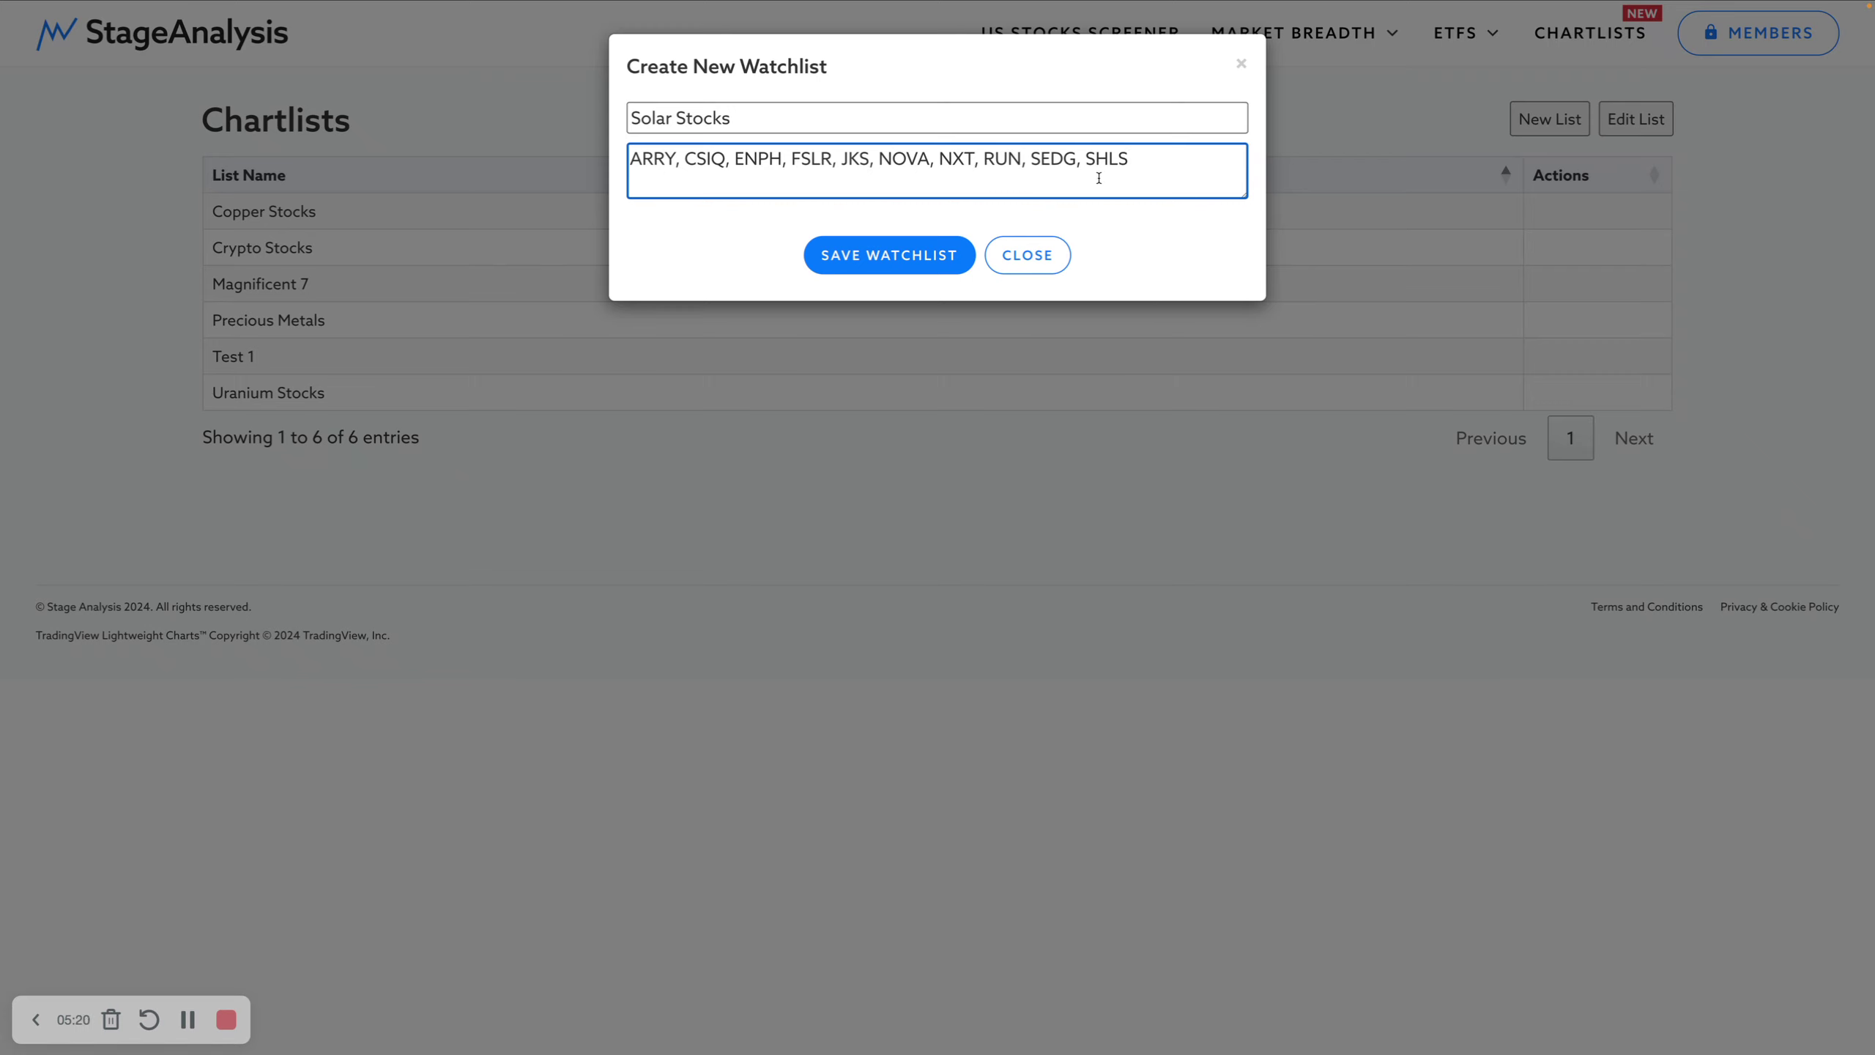
pyautogui.write(', TEST')
pyautogui.press('Return')
# Step: Remove the rejected TEST ticker and save the Solar Stocks list
pyautogui.click(920, 255)
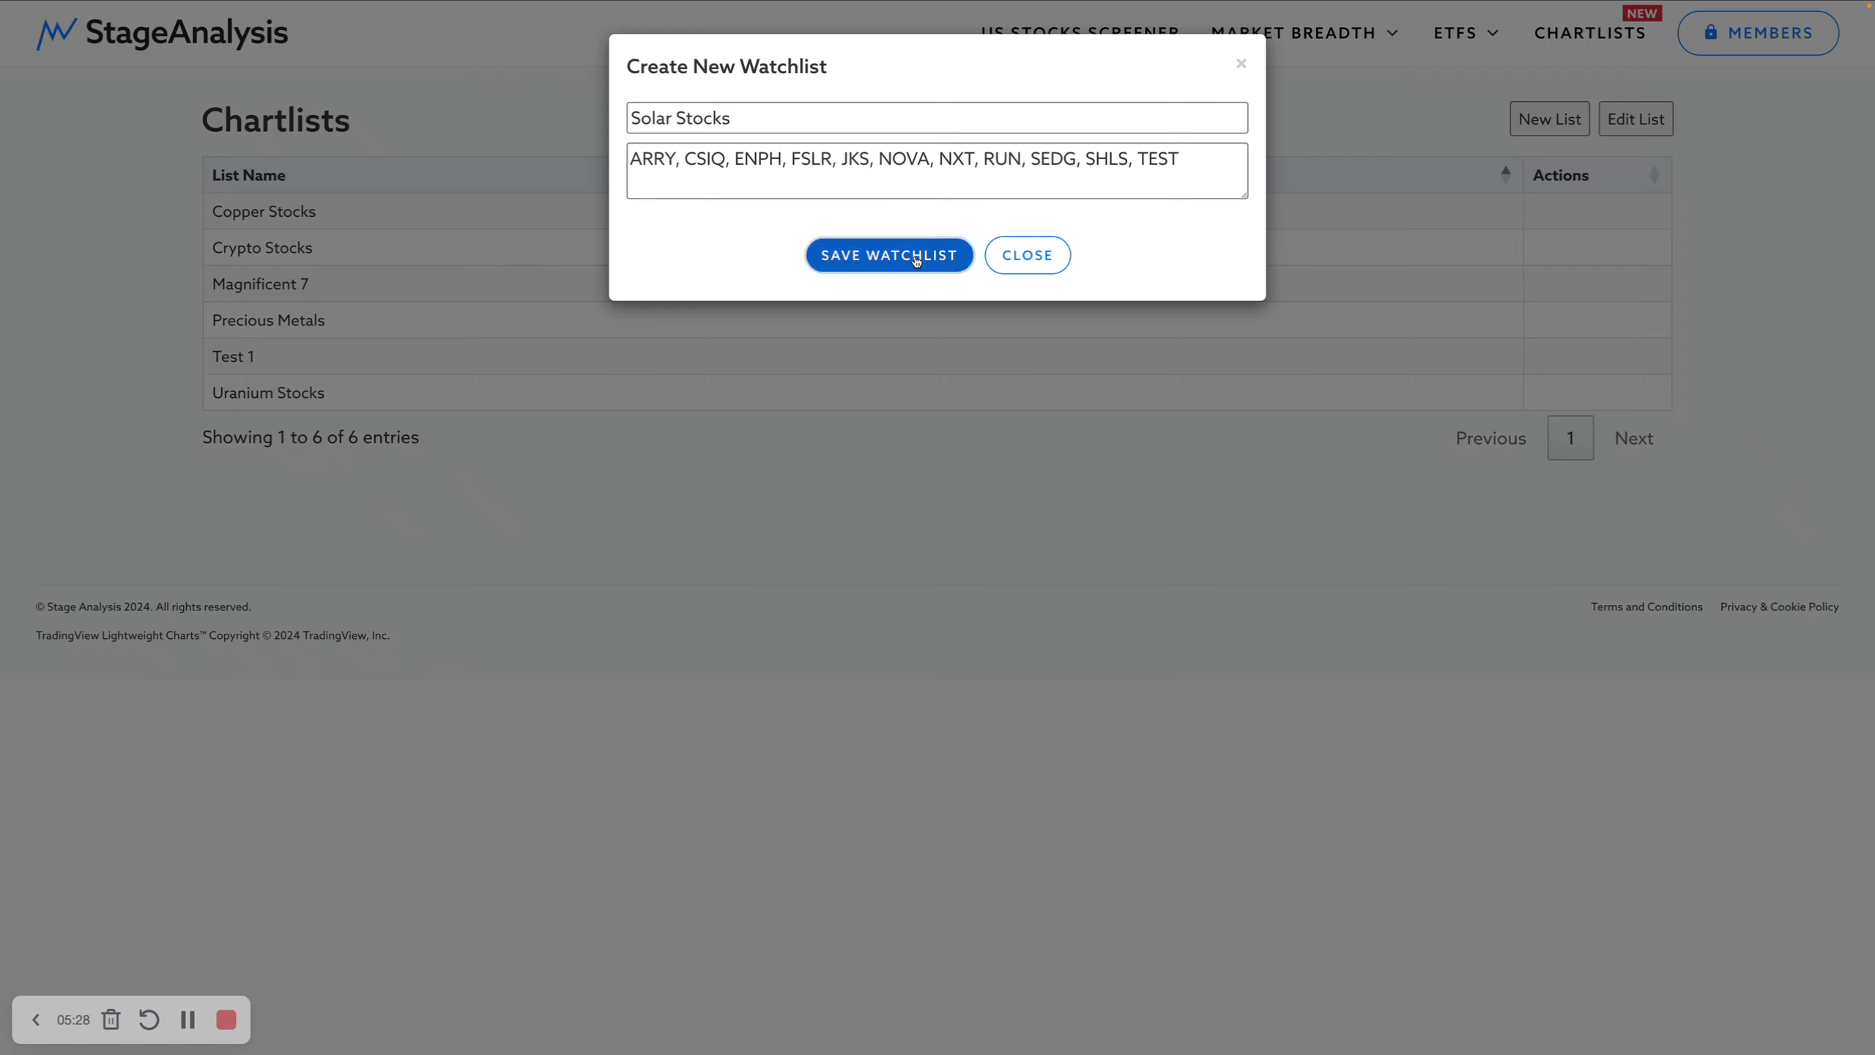
pyautogui.click(1104, 184)
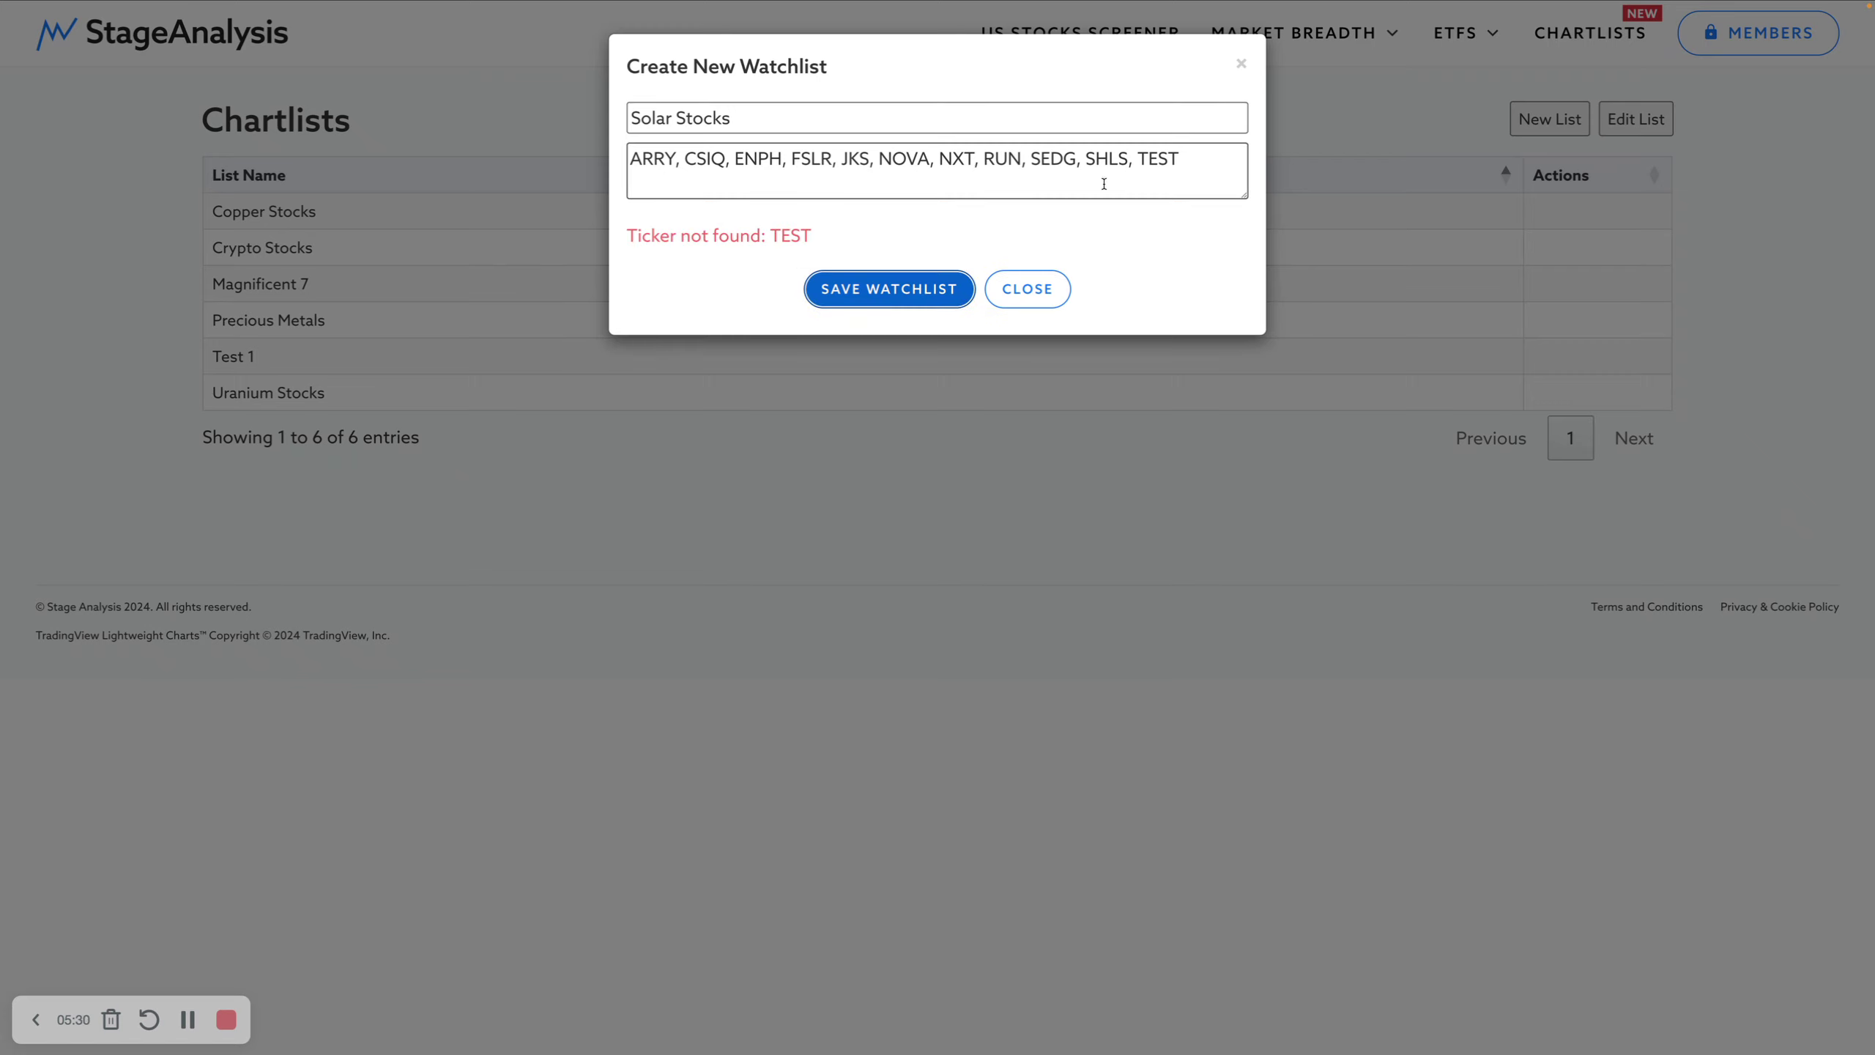
pyautogui.doubleClick(1174, 162)
pyautogui.press('BackSpace')
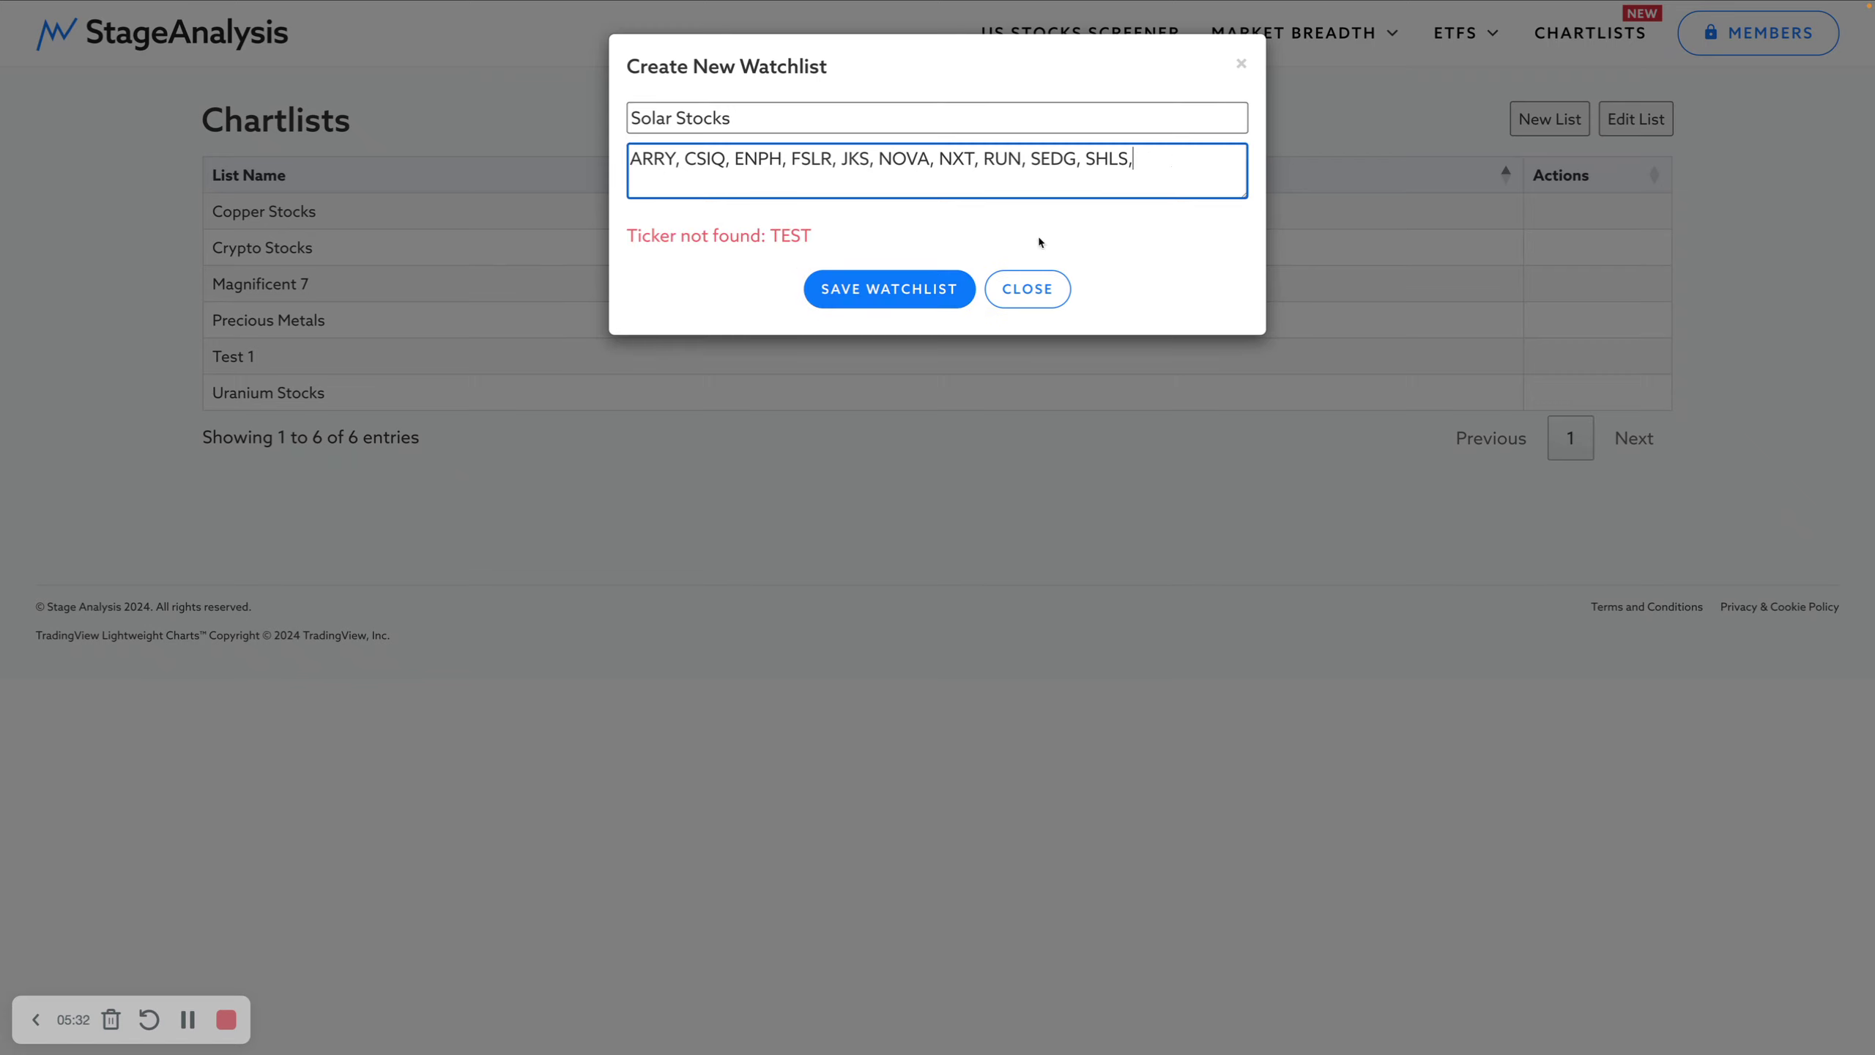
pyautogui.click(909, 290)
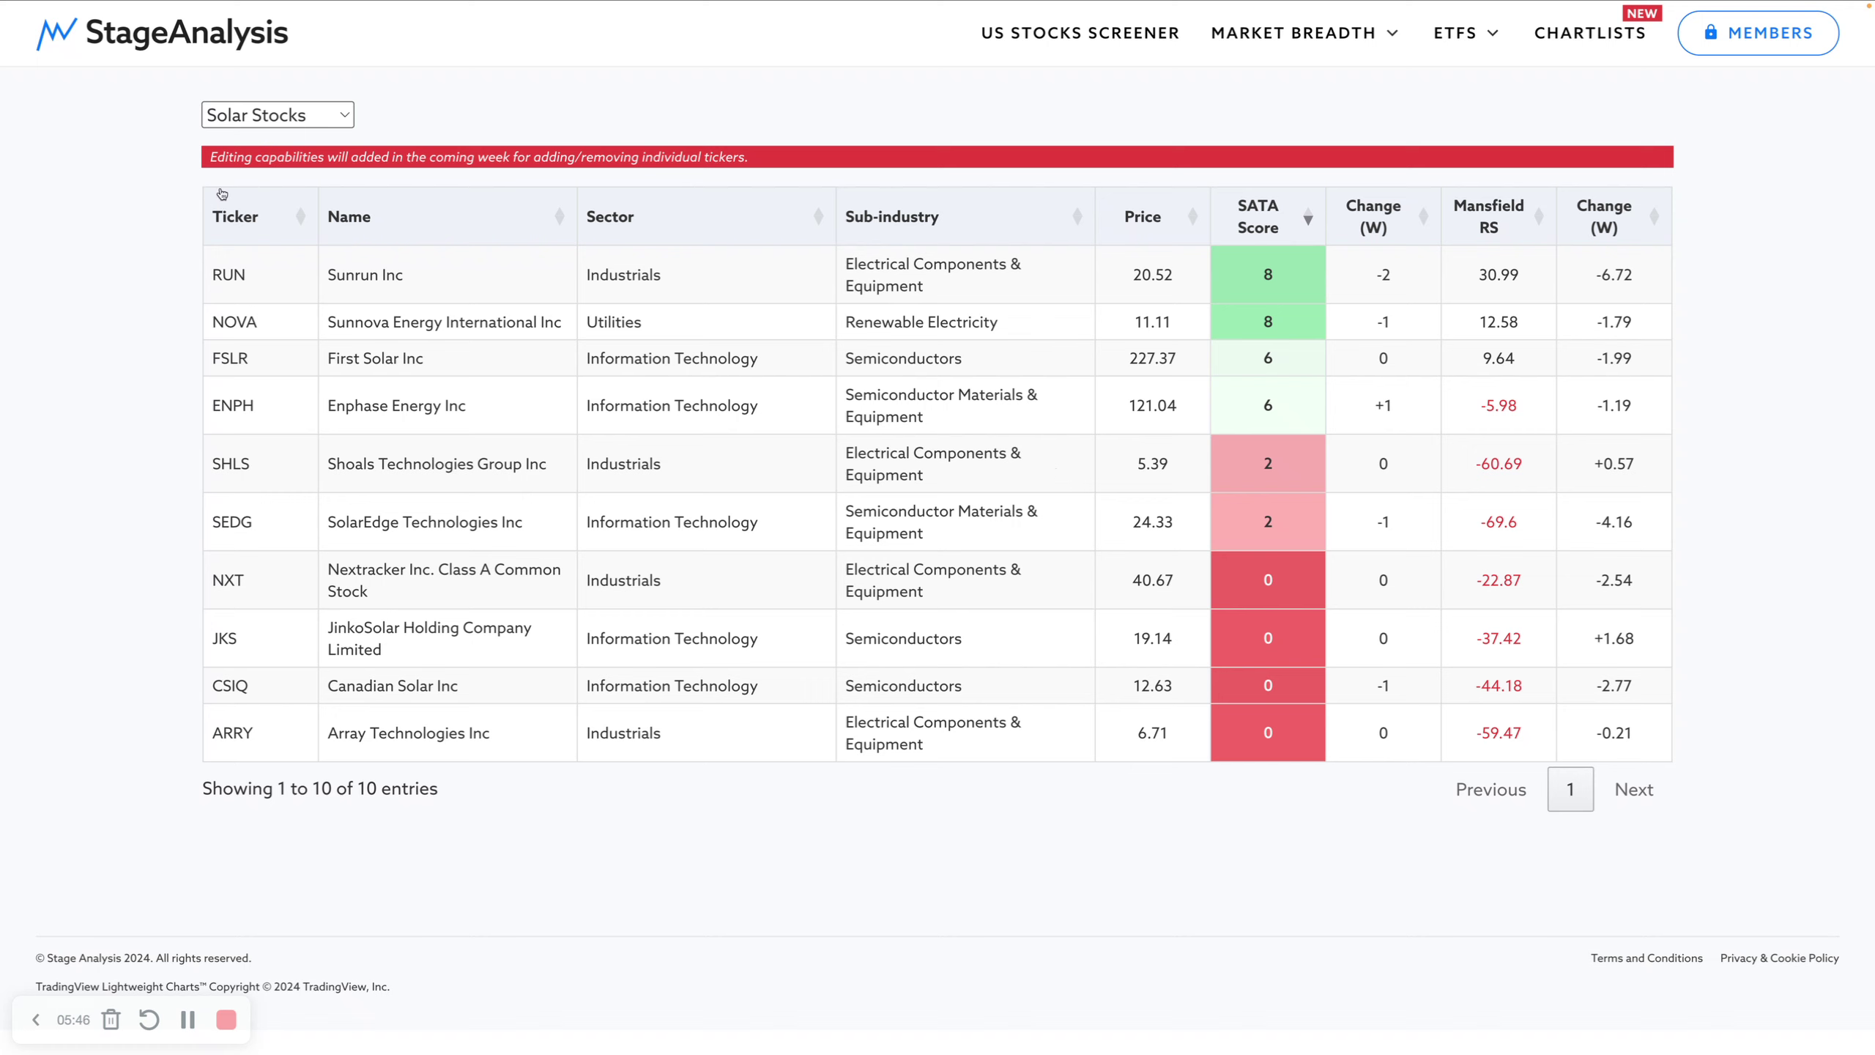
# Step: Browse the chartlist dropdown on the Solar Stocks page, then go to the US Stocks Screener
pyautogui.click(306, 124)
pyautogui.scroll(2, 306, 118)
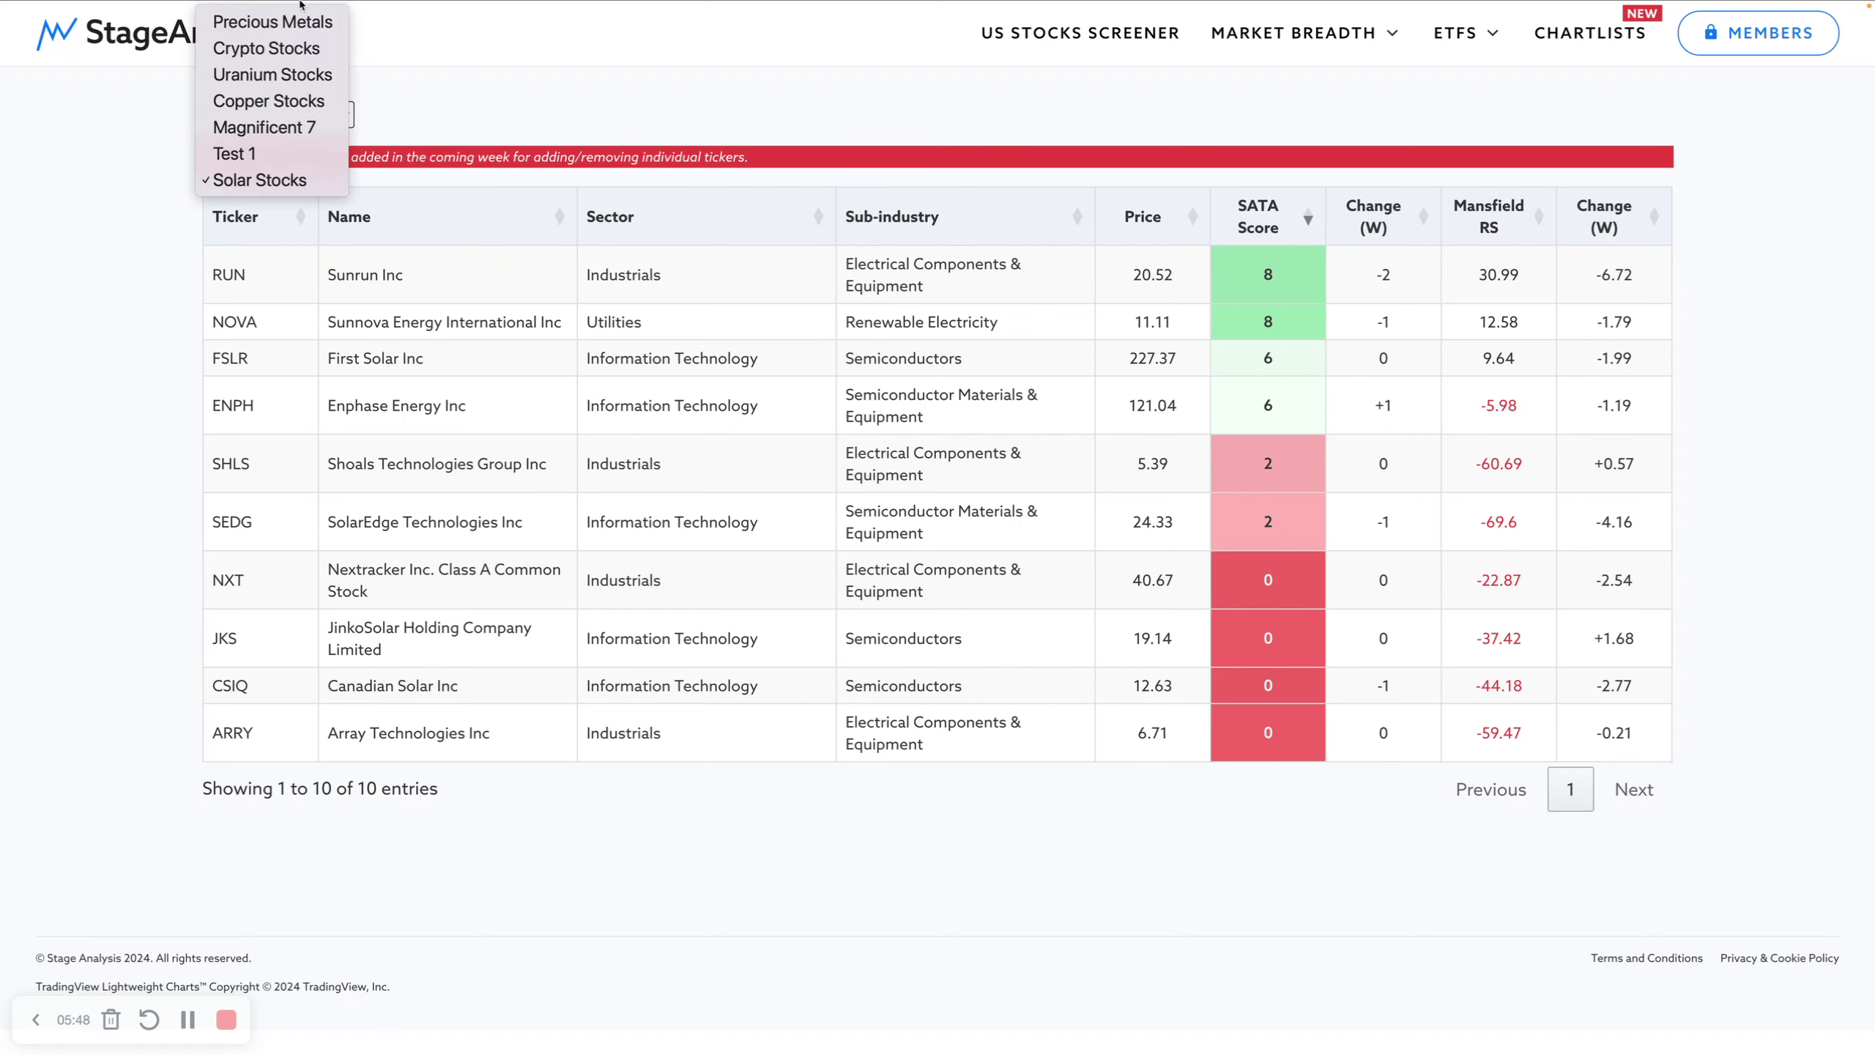
pyautogui.click(450, 116)
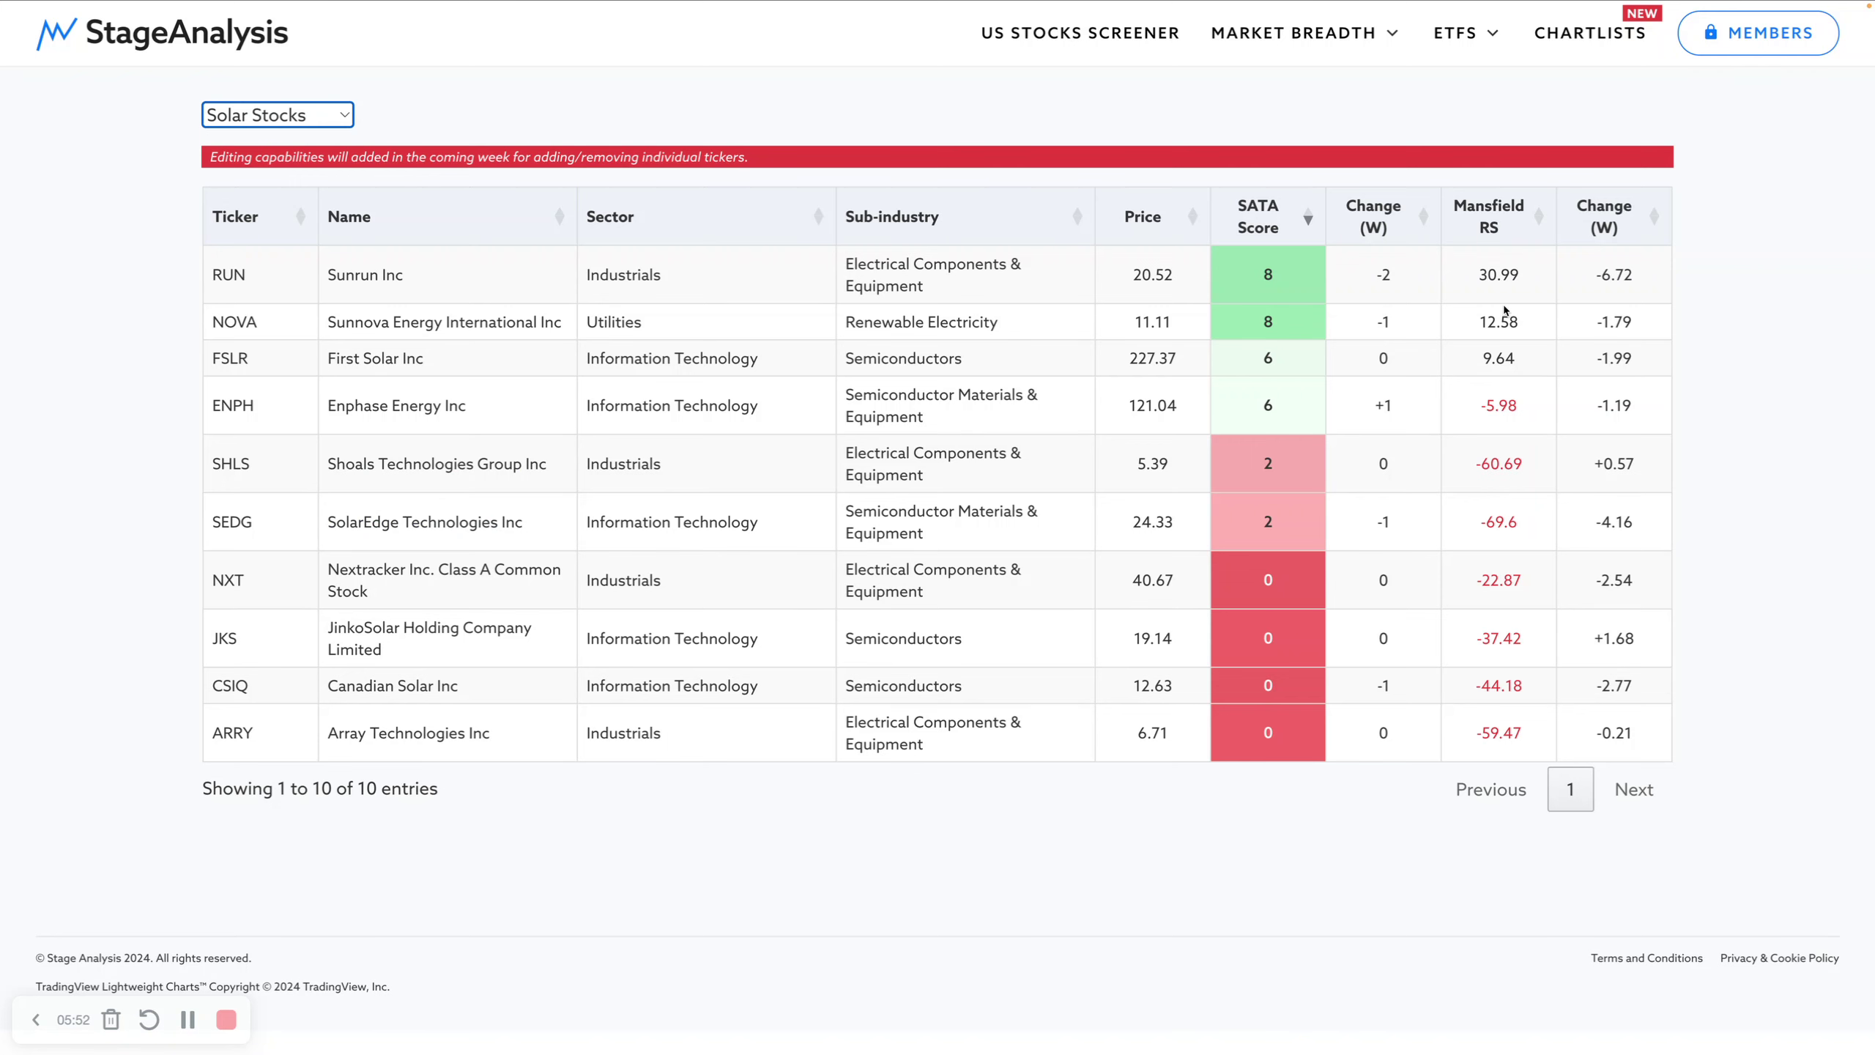
pyautogui.click(1069, 63)
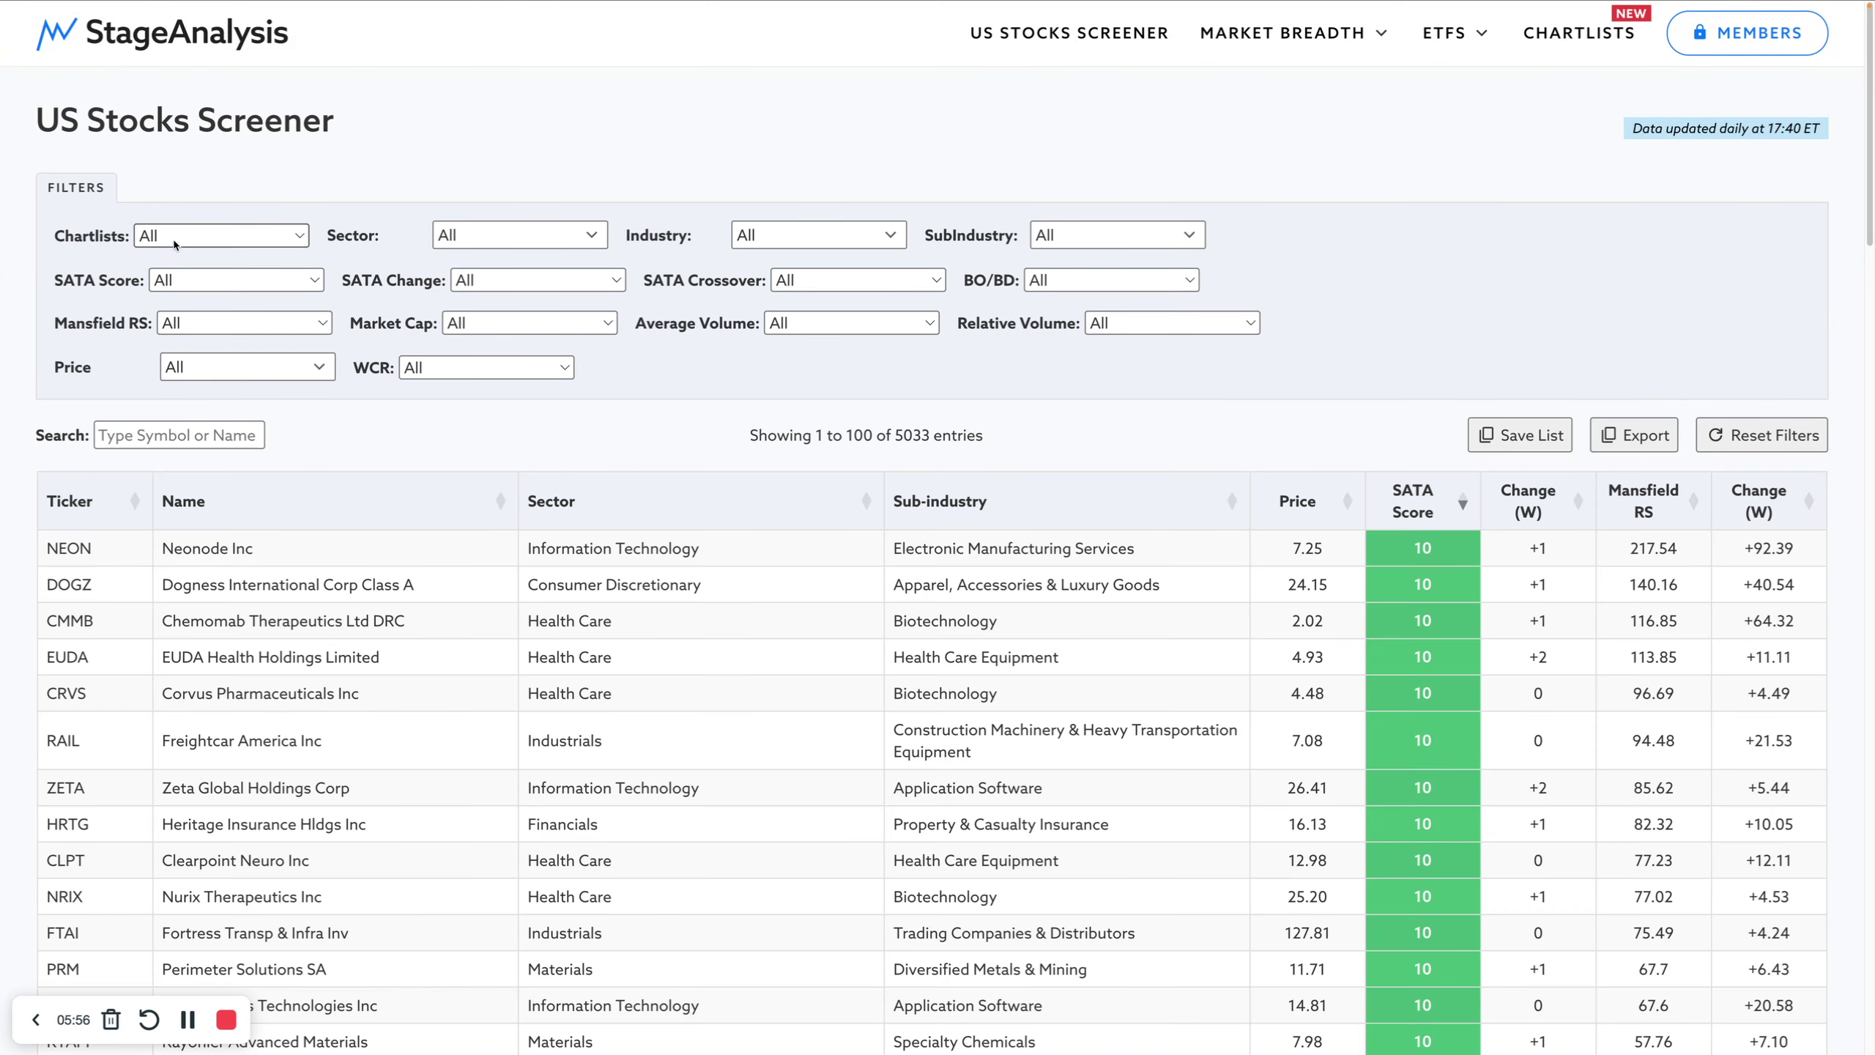
# Step: Limit the screener to Solar Stocks, try Positive then Negative SATA Change, then reset it to All
pyautogui.click(175, 243)
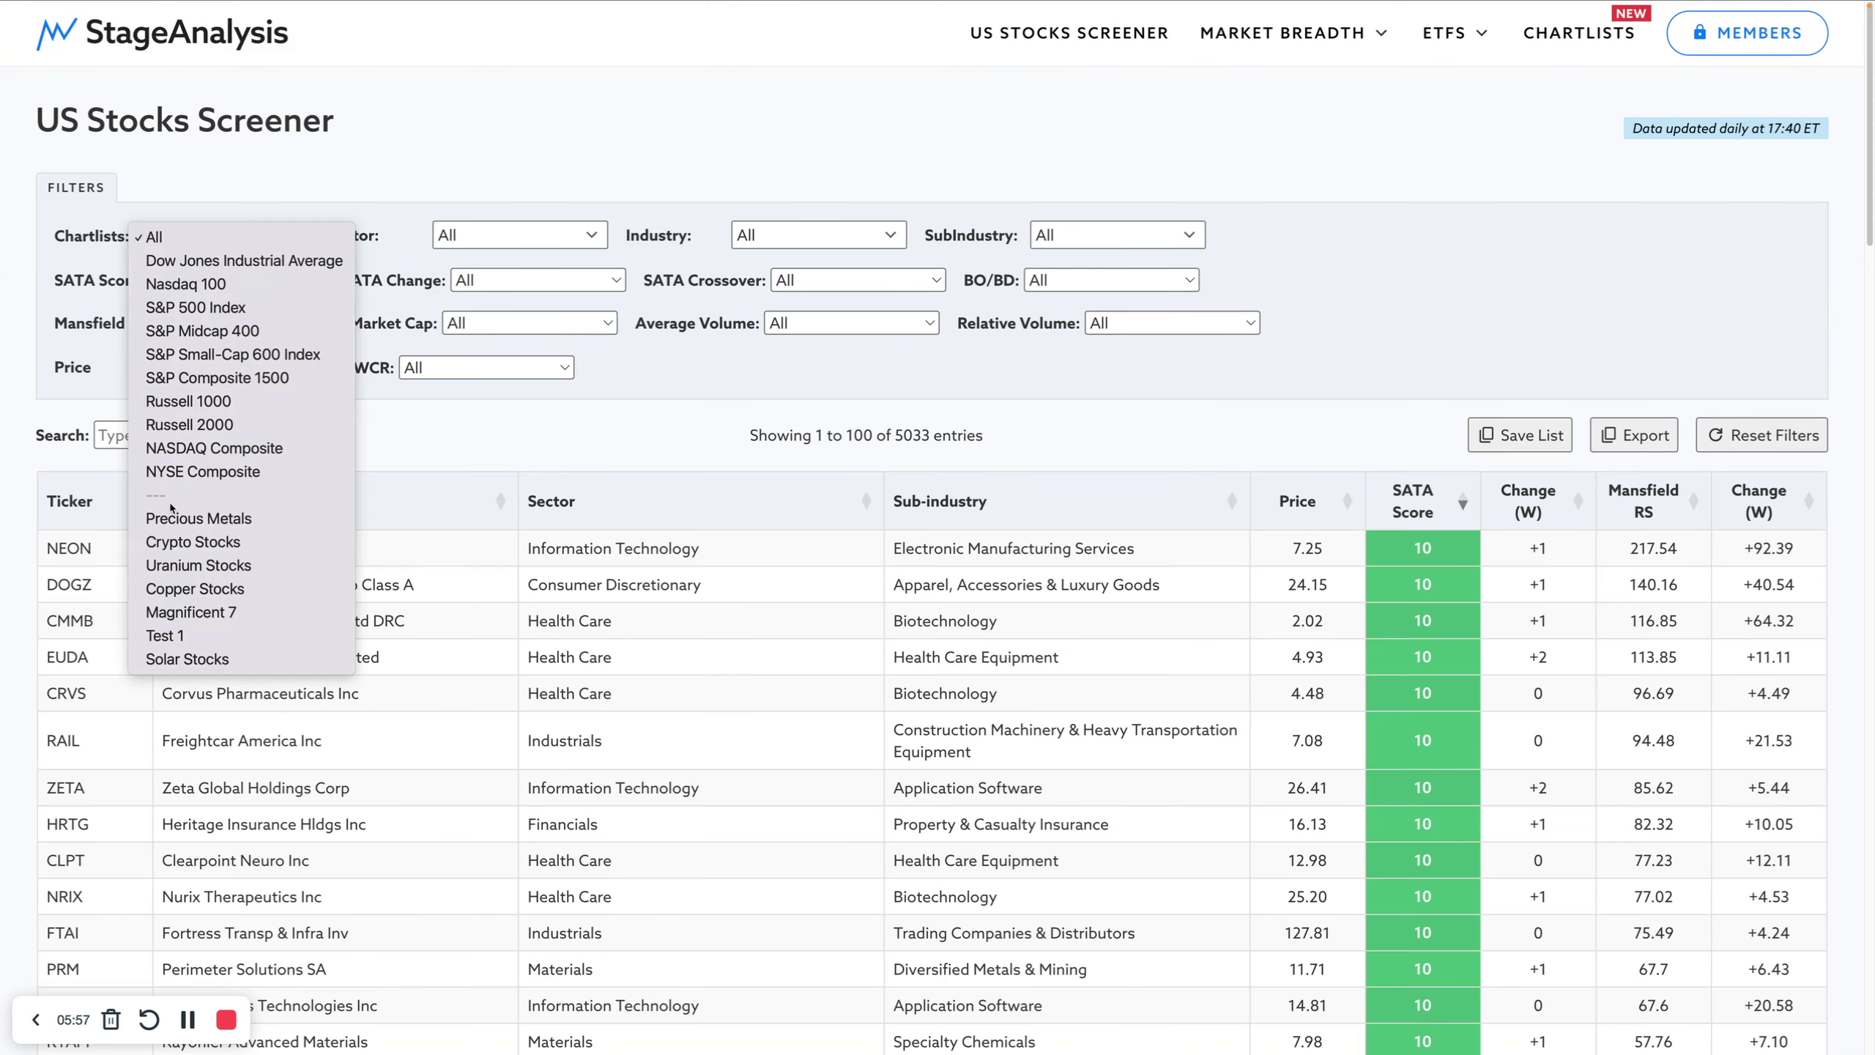
pyautogui.click(227, 662)
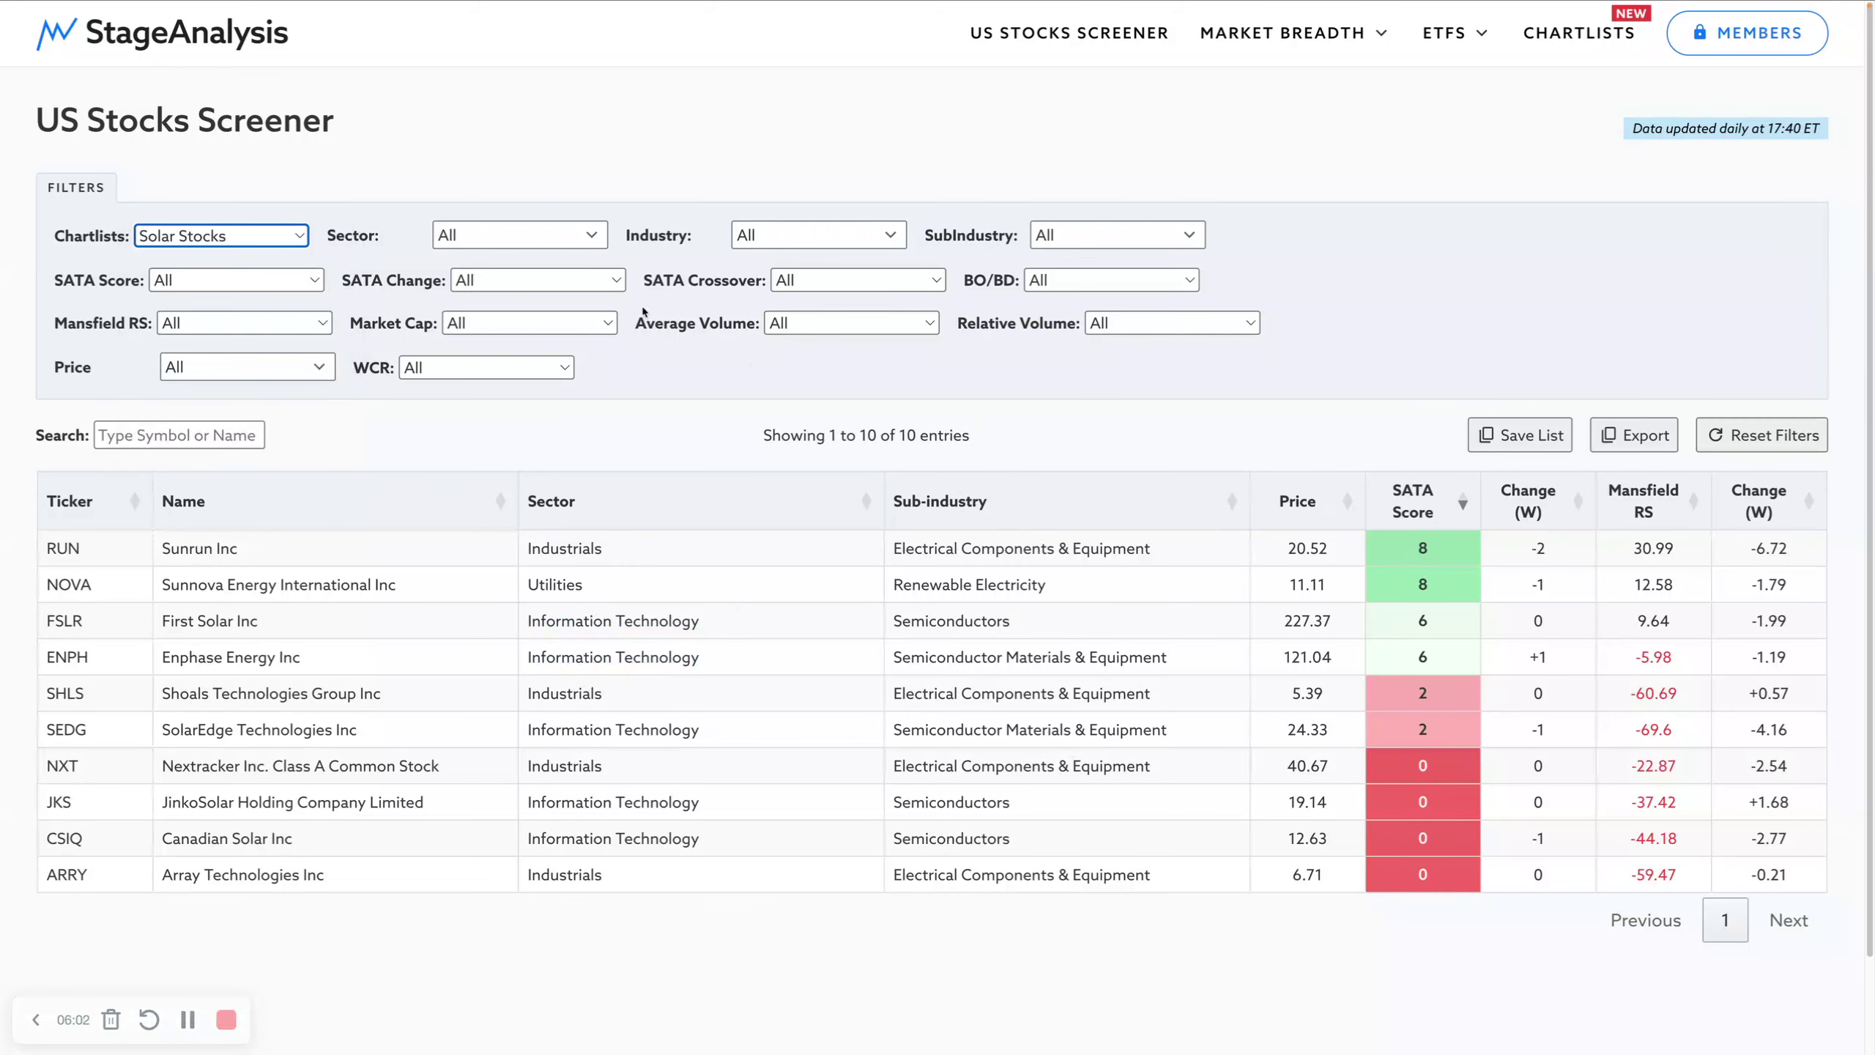
pyautogui.click(514, 283)
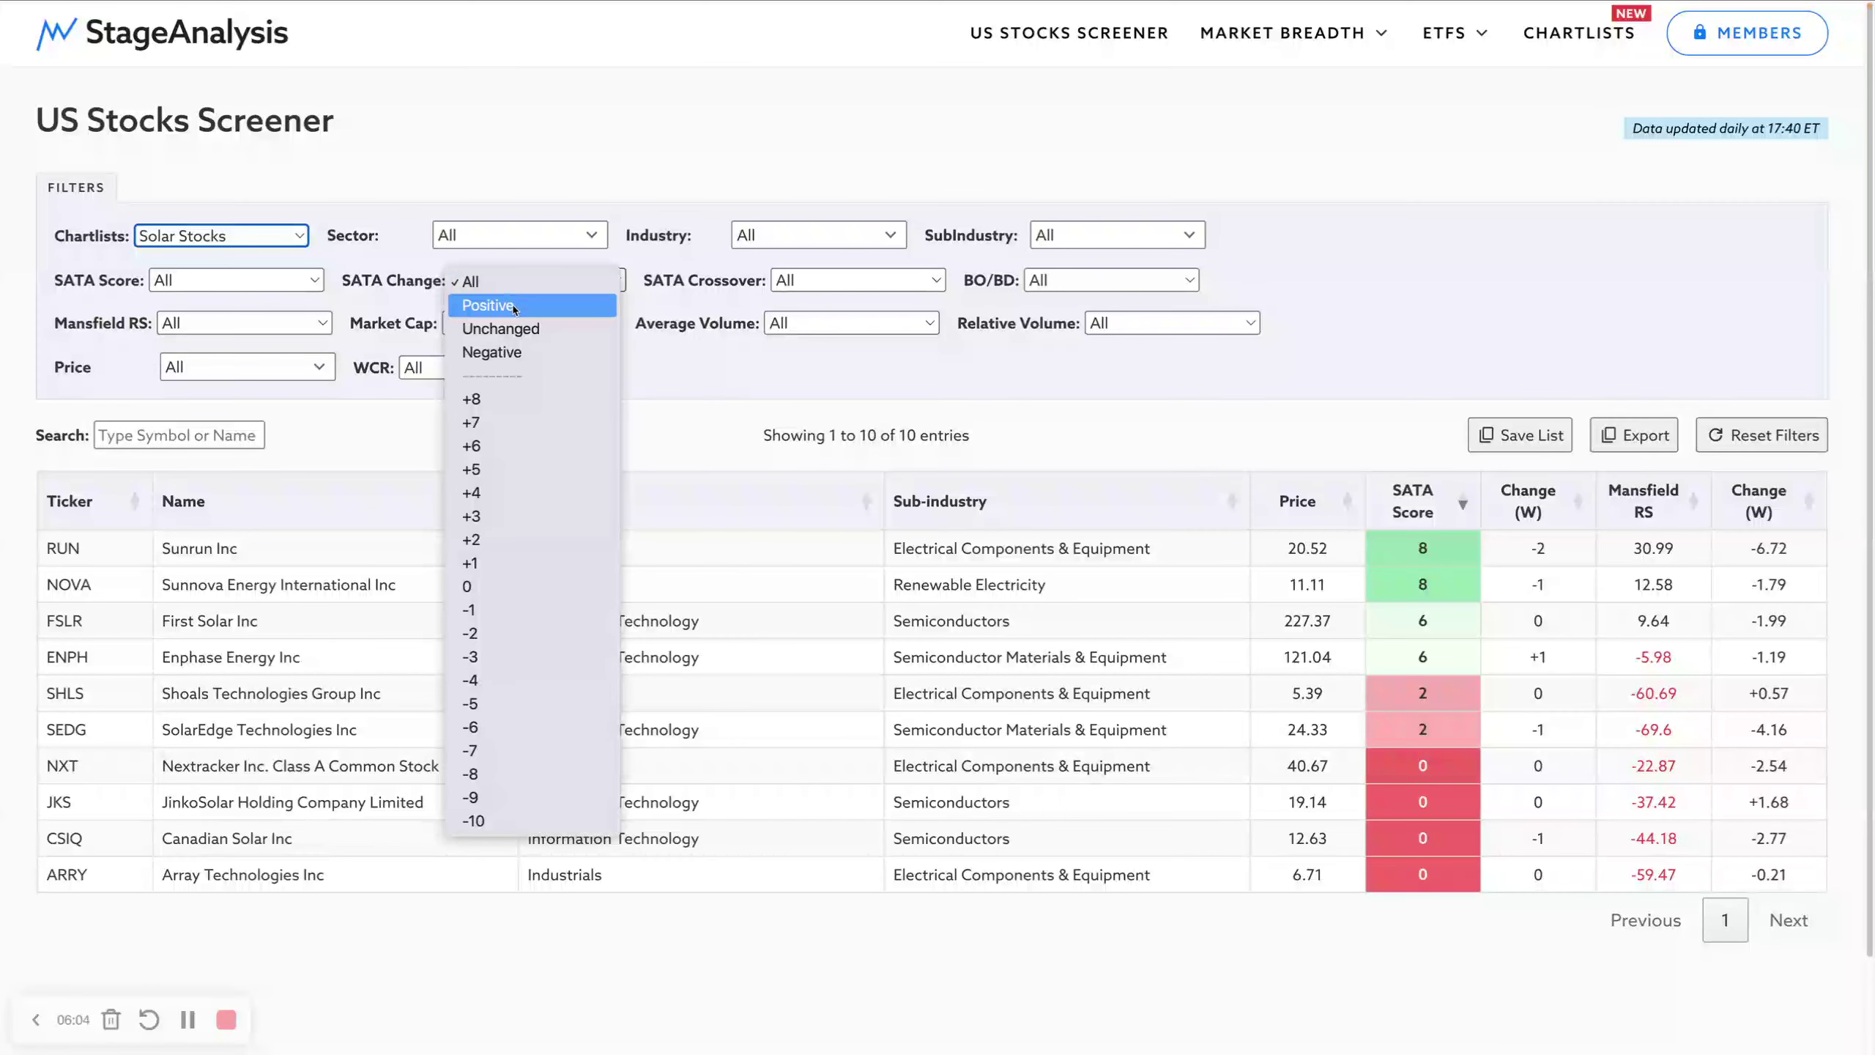
pyautogui.click(514, 305)
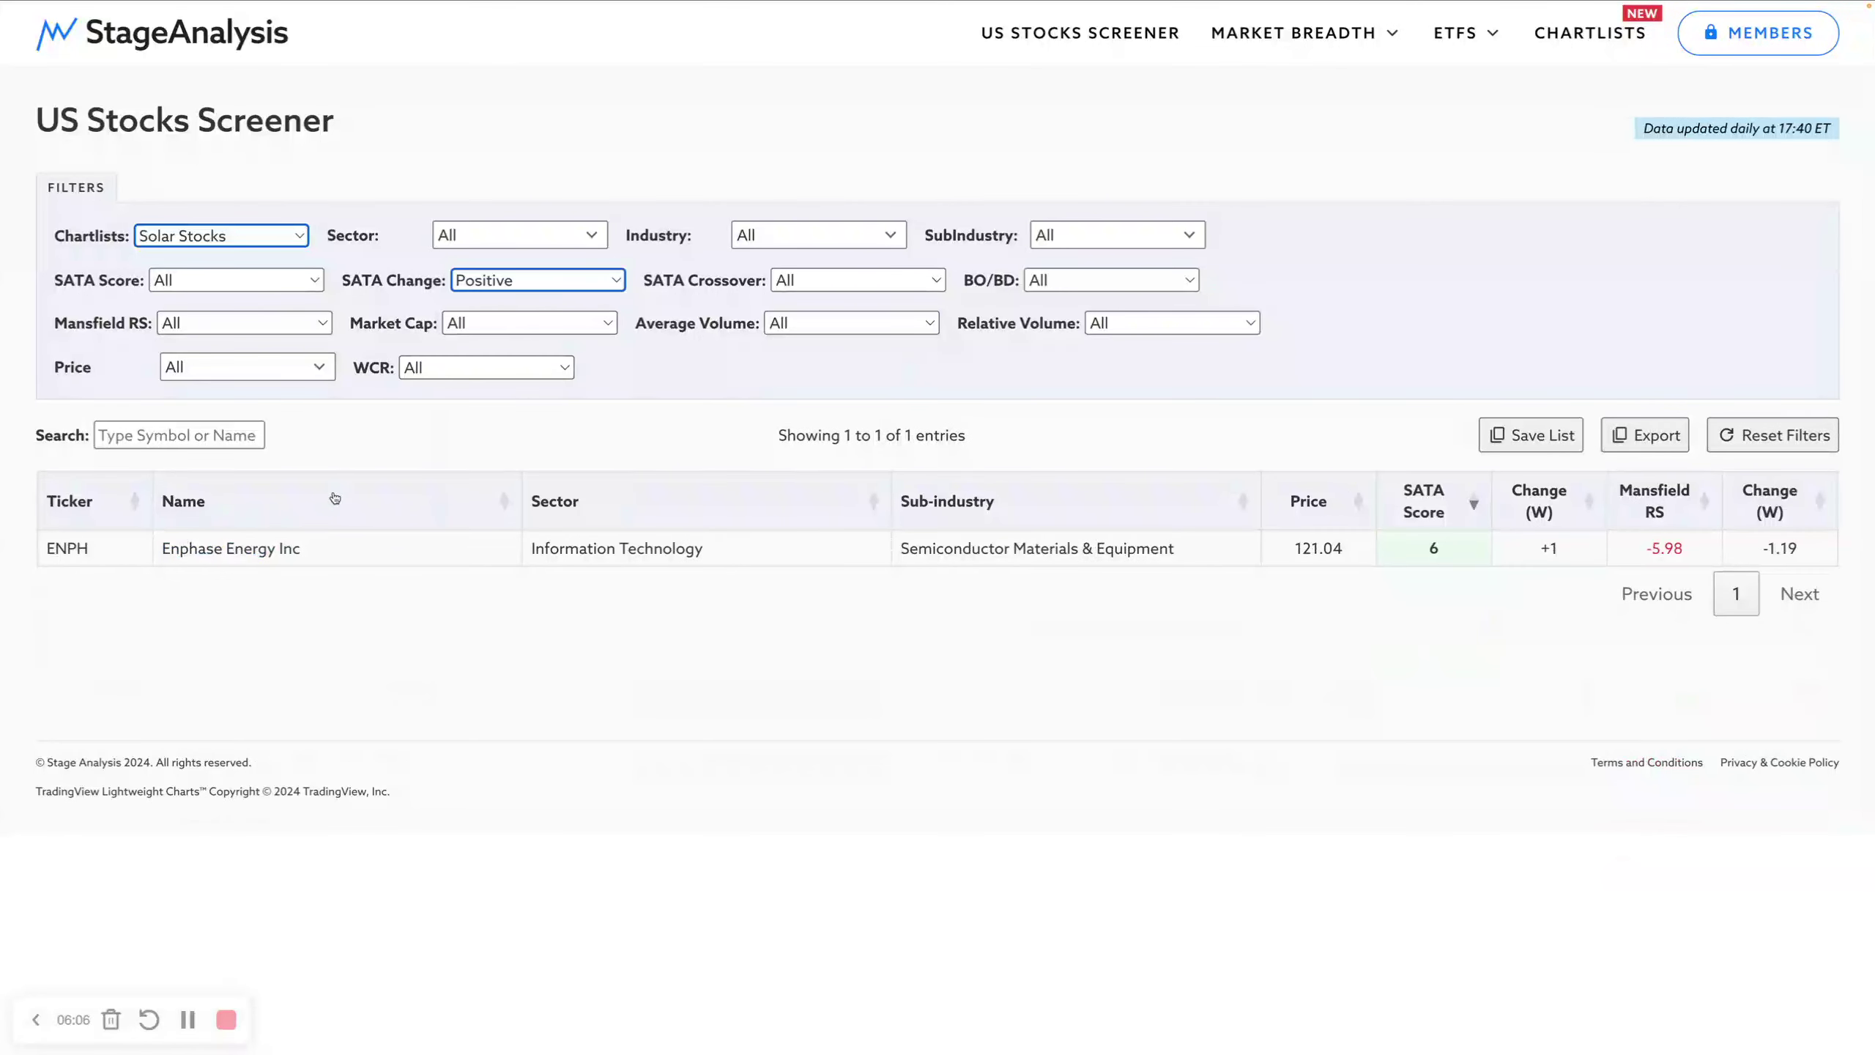
pyautogui.click(537, 280)
pyautogui.click(517, 324)
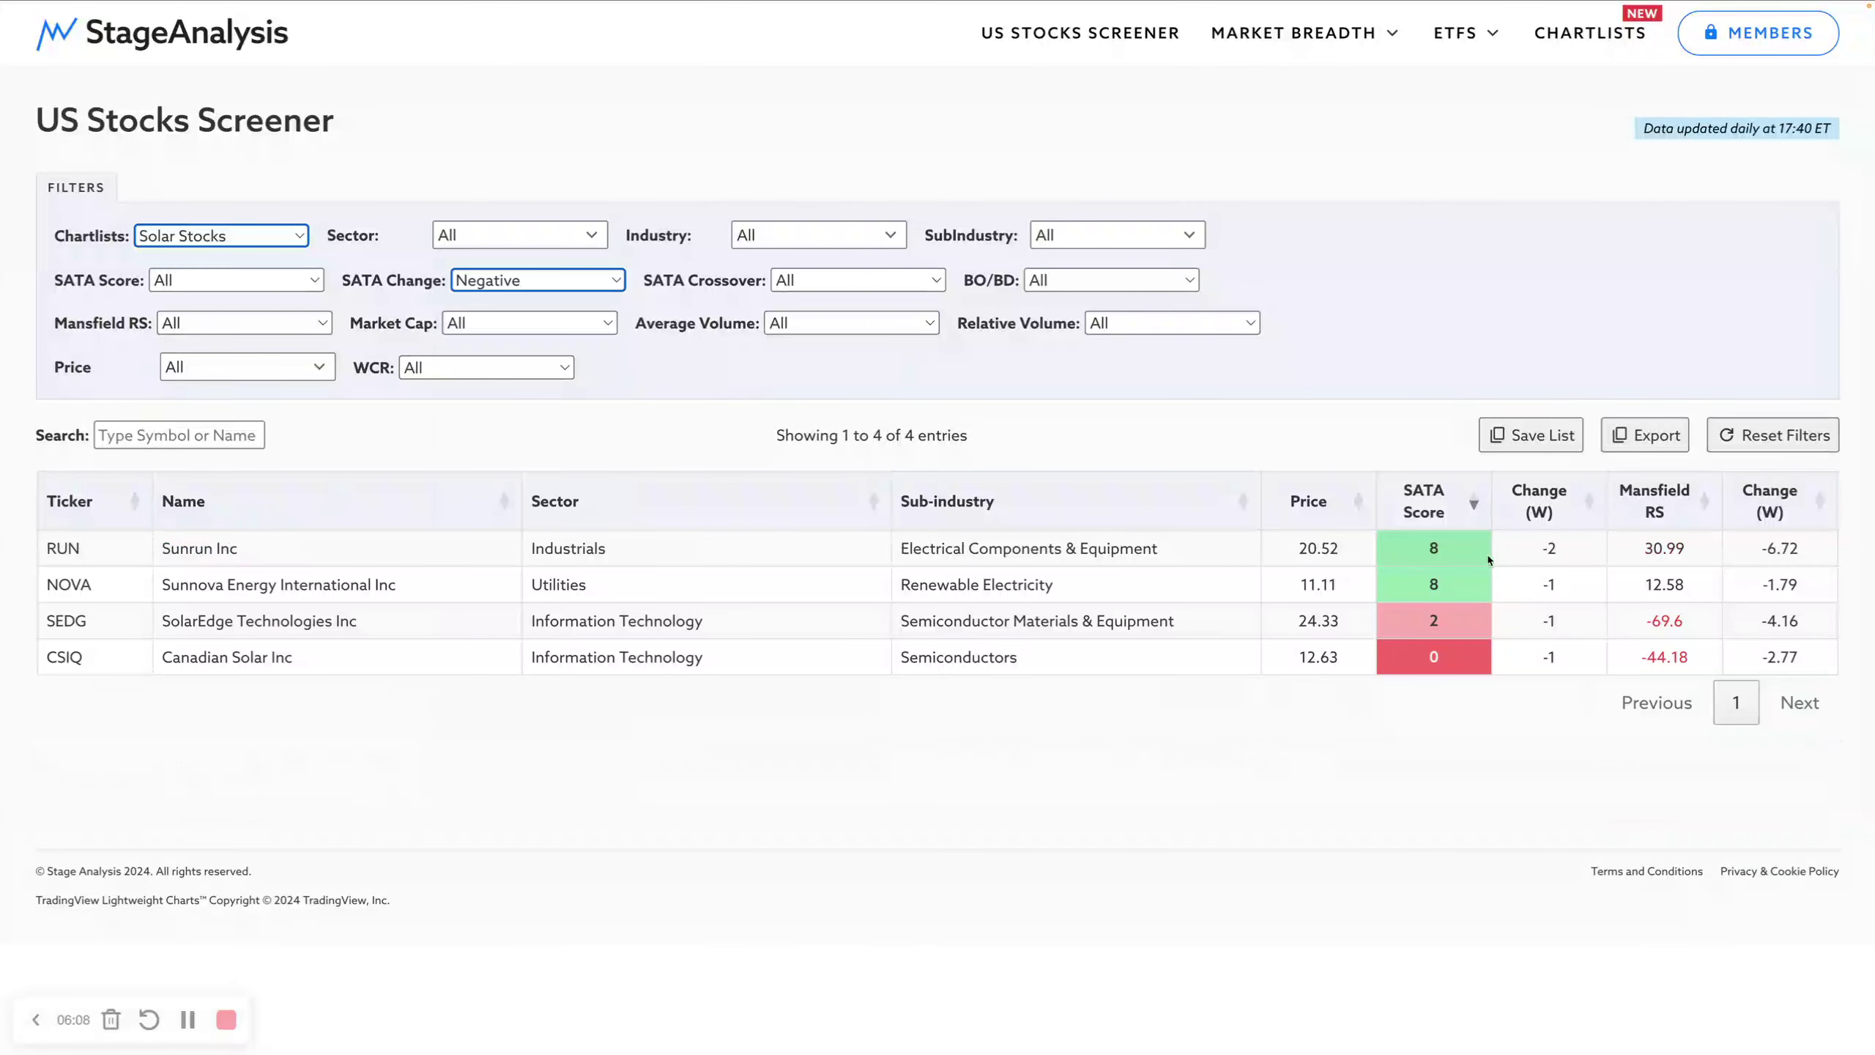
pyautogui.click(537, 279)
pyautogui.click(509, 206)
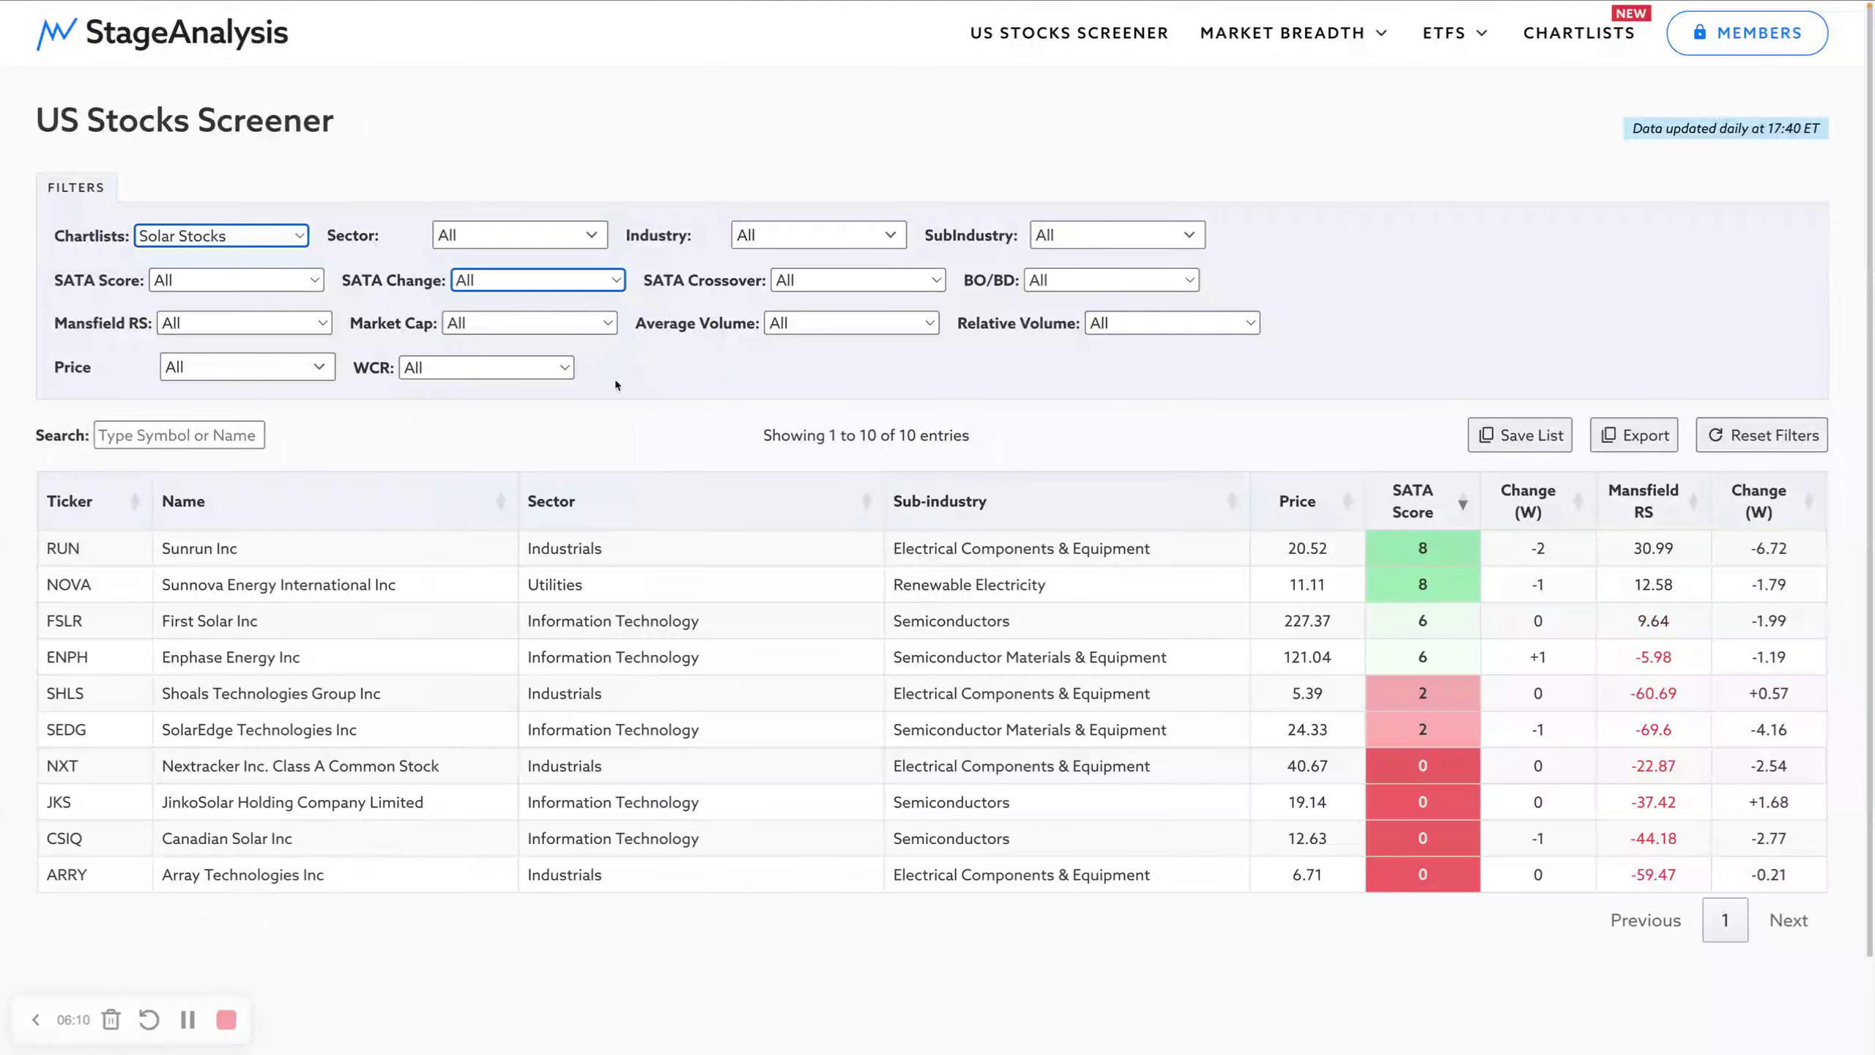
# Step: Filter SATA Crossover to stocks crossing into Strong, then reset it back to All
pyautogui.click(855, 280)
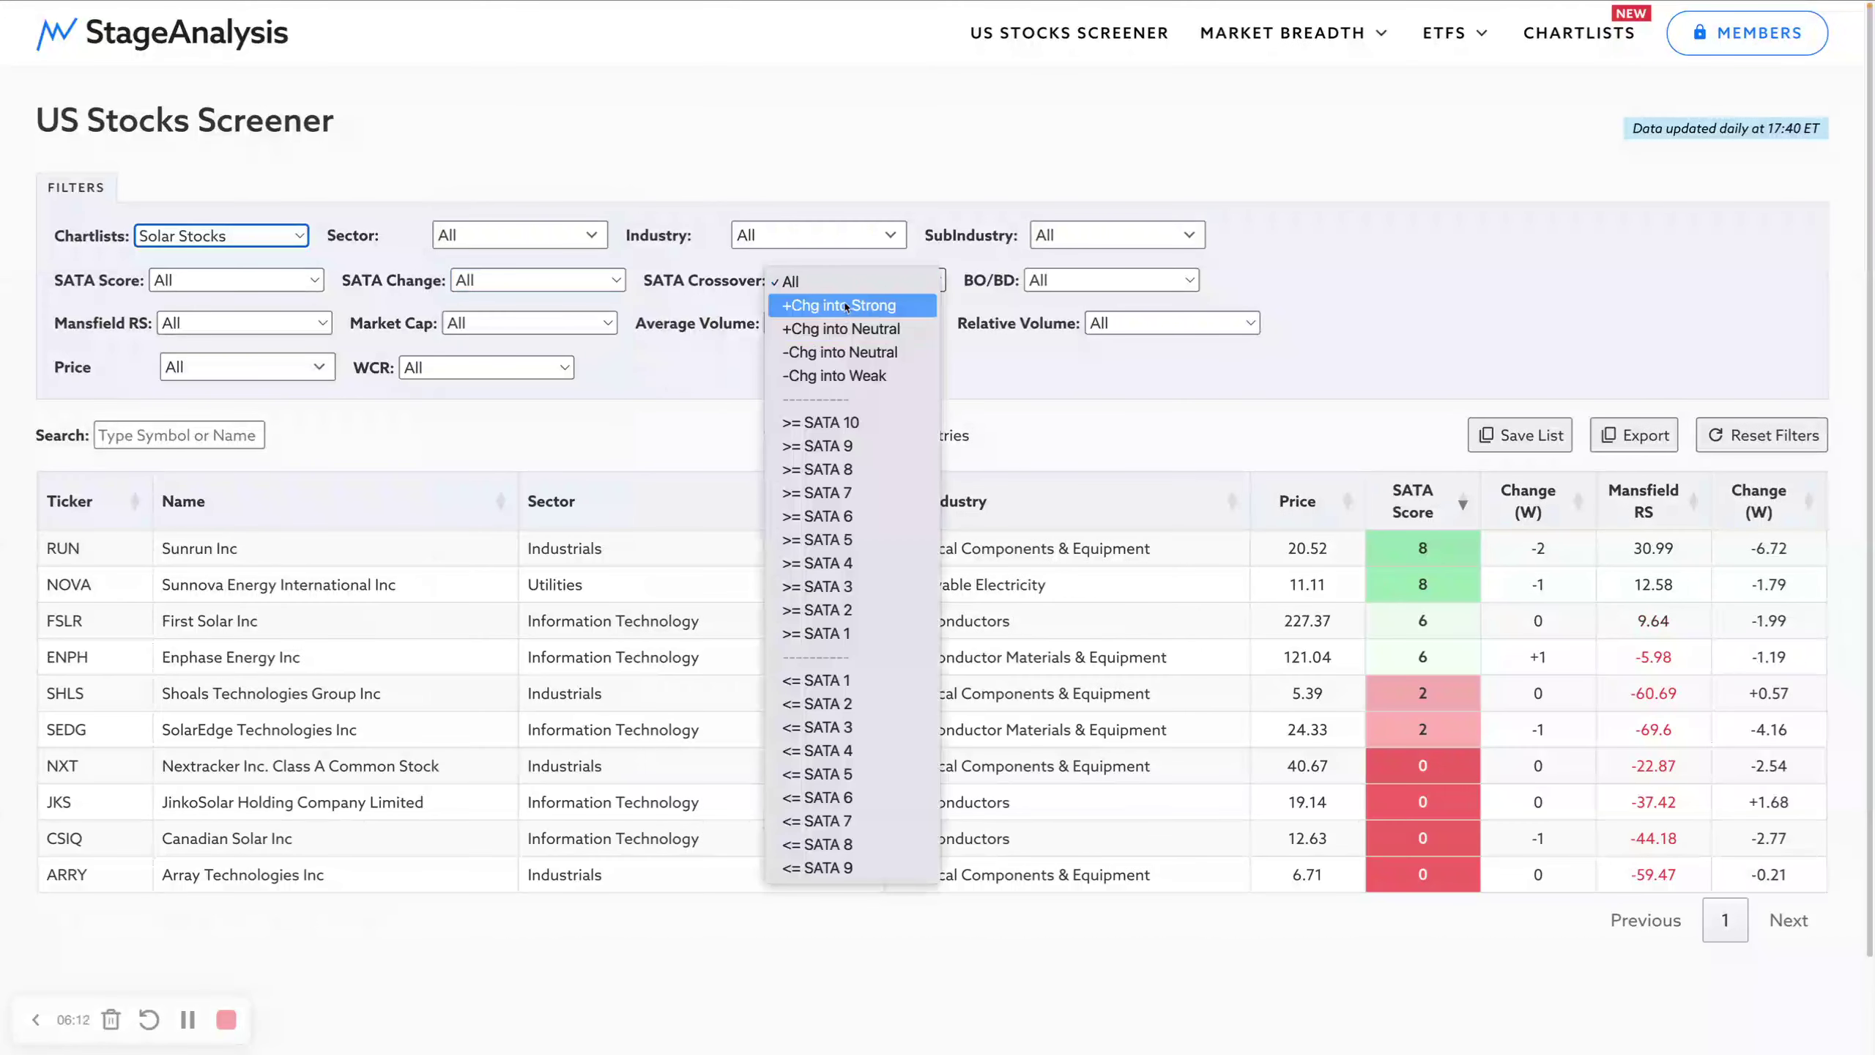
pyautogui.click(846, 304)
pyautogui.click(856, 279)
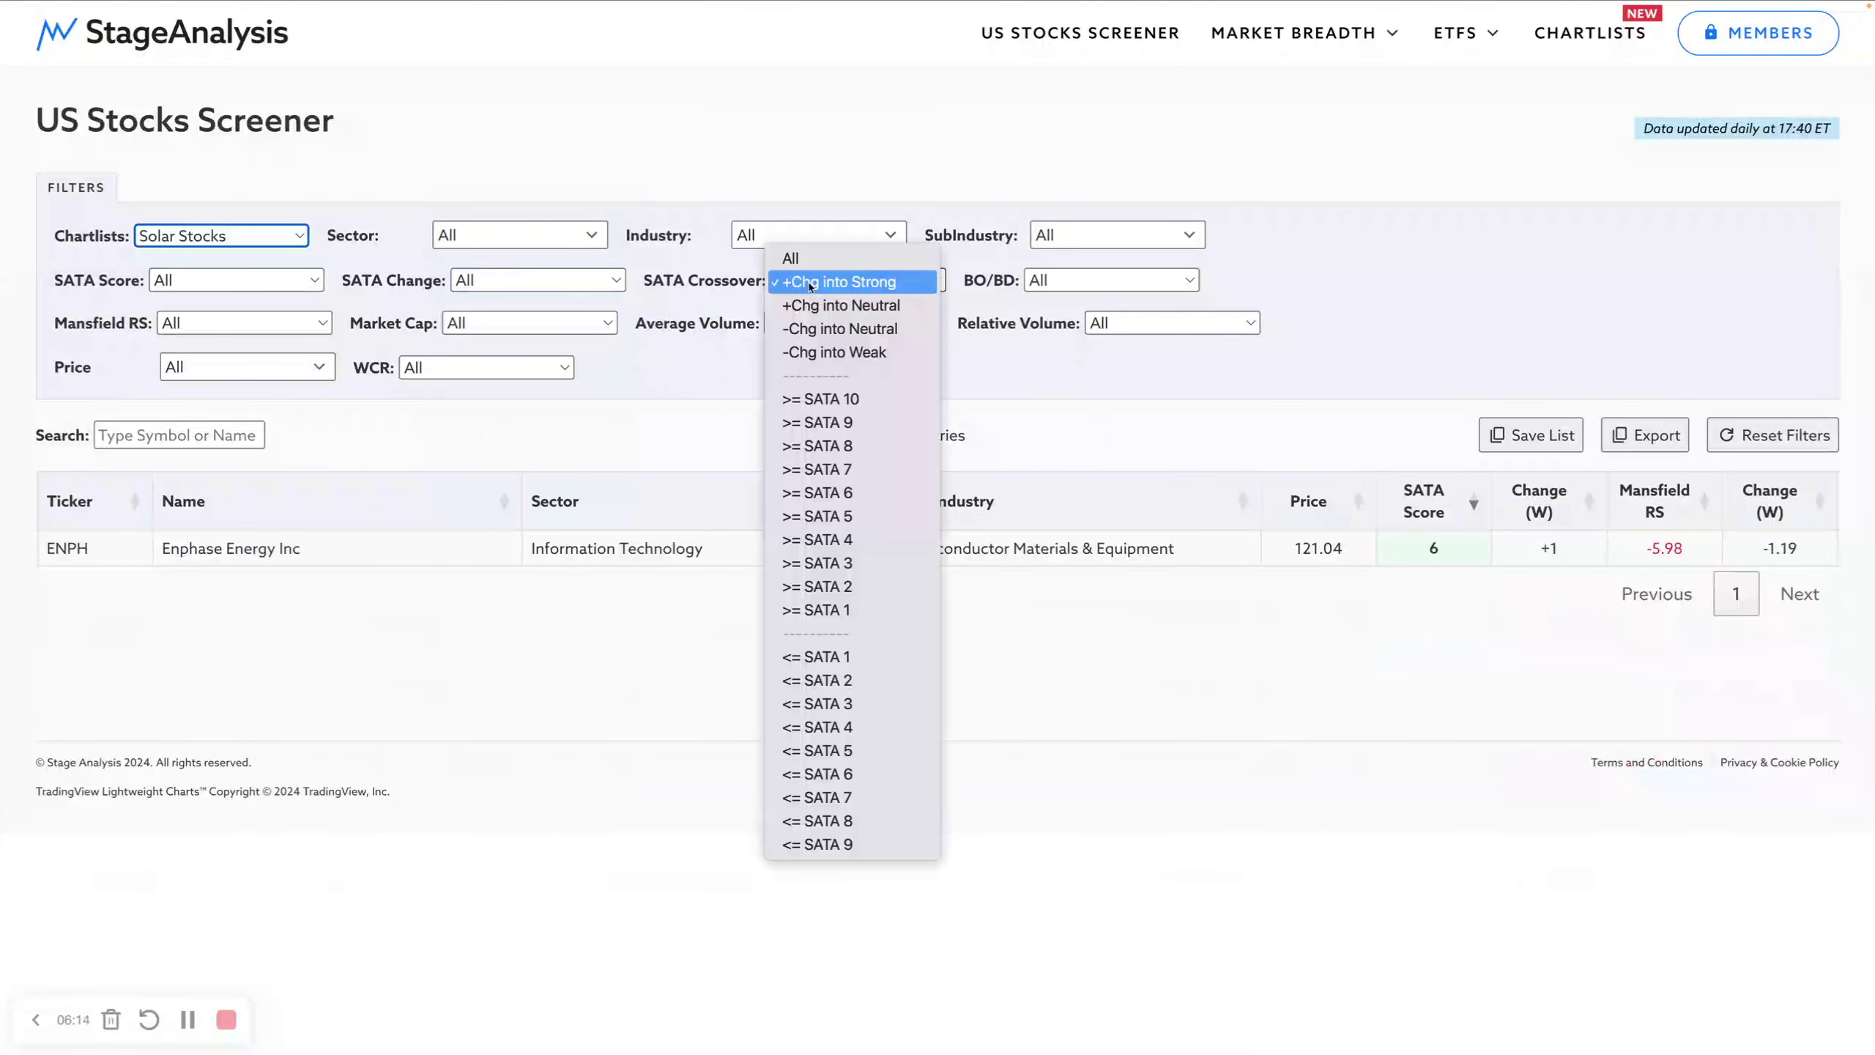
pyautogui.click(820, 257)
pyautogui.click(1074, 358)
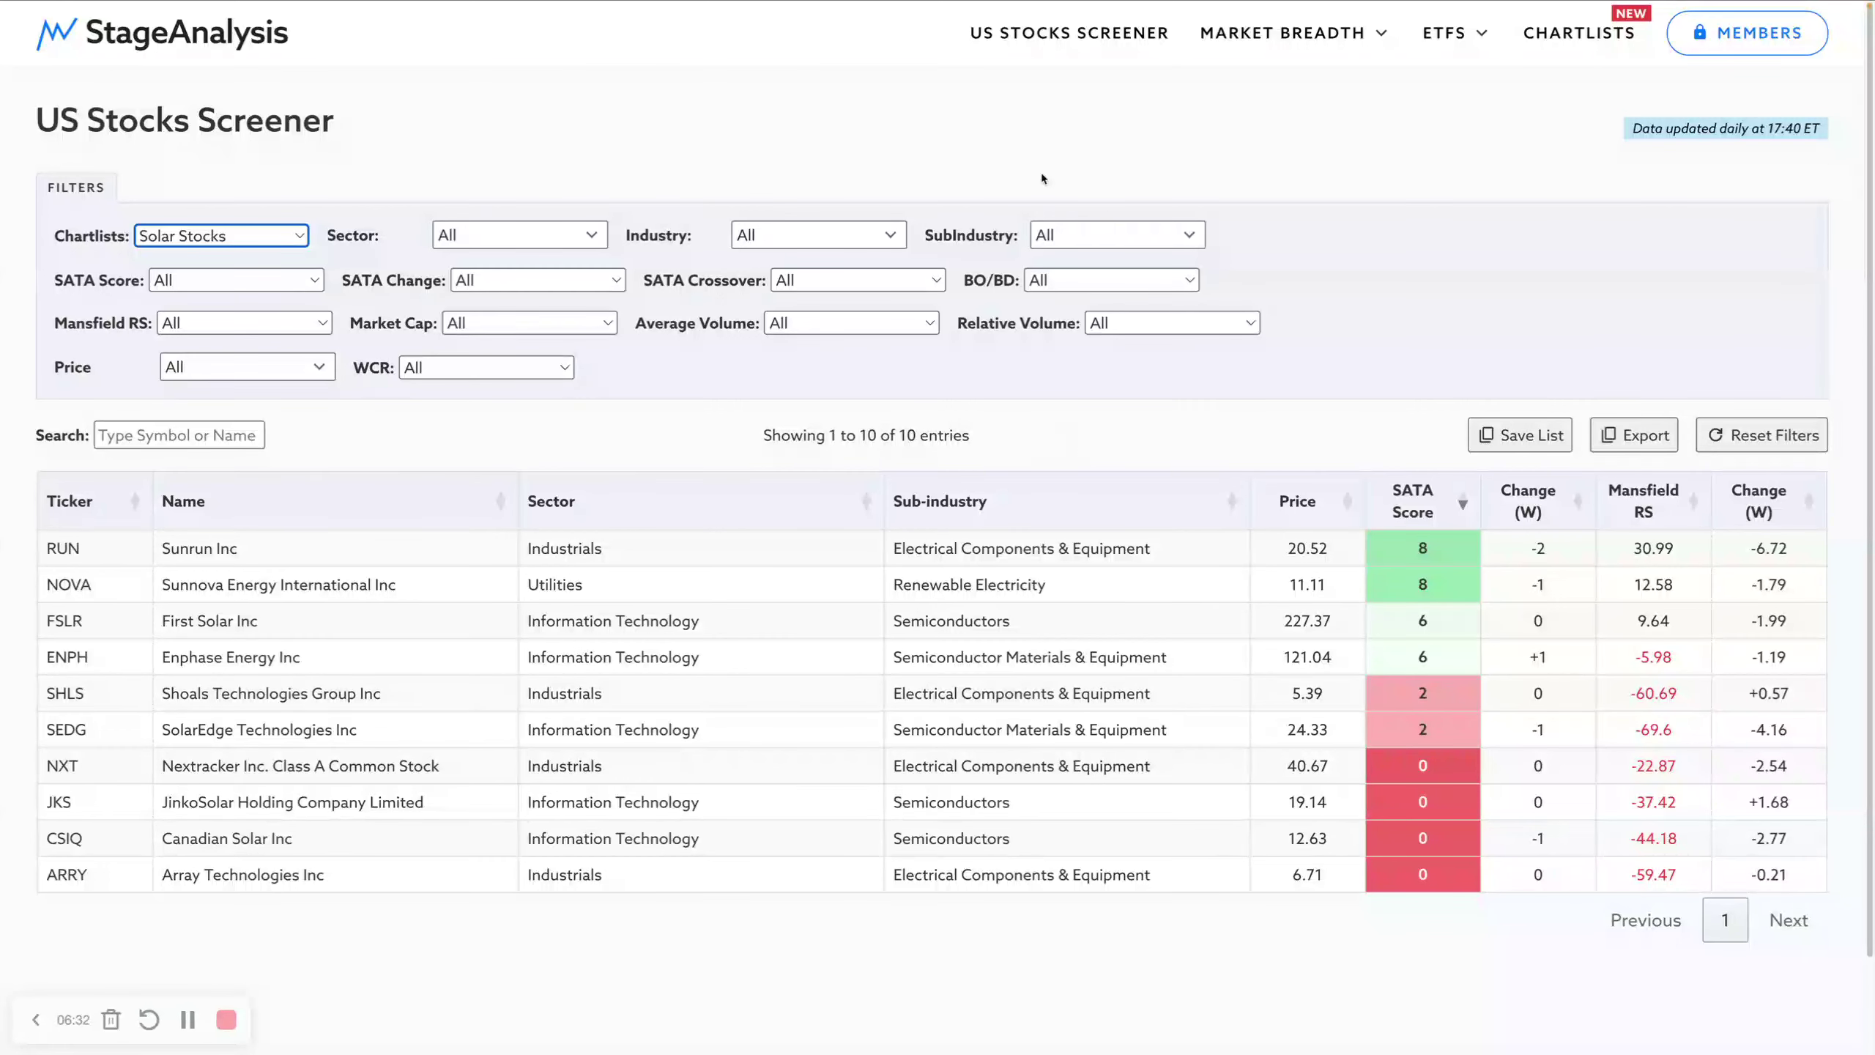
# Step: Delete the Test 1 chartlist from the Chartlists page using Edit List, confirming the deletion
pyautogui.click(1569, 47)
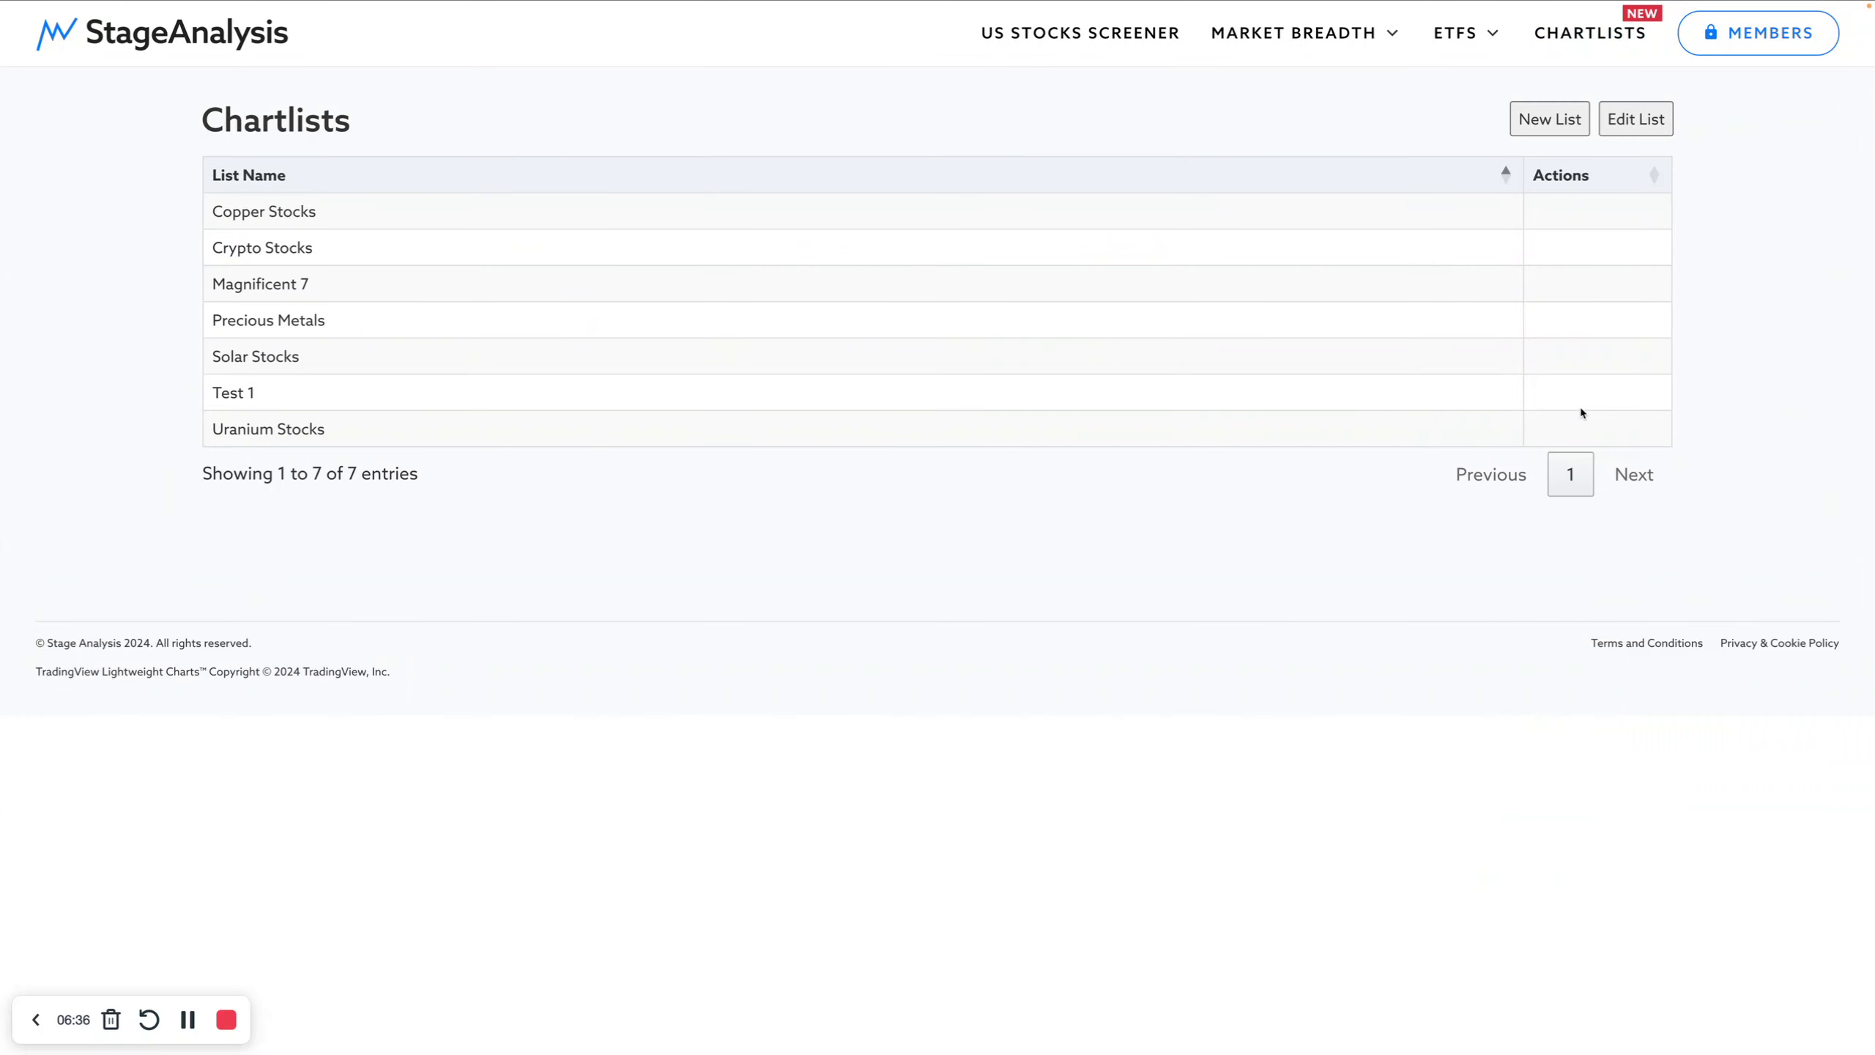
pyautogui.click(1648, 122)
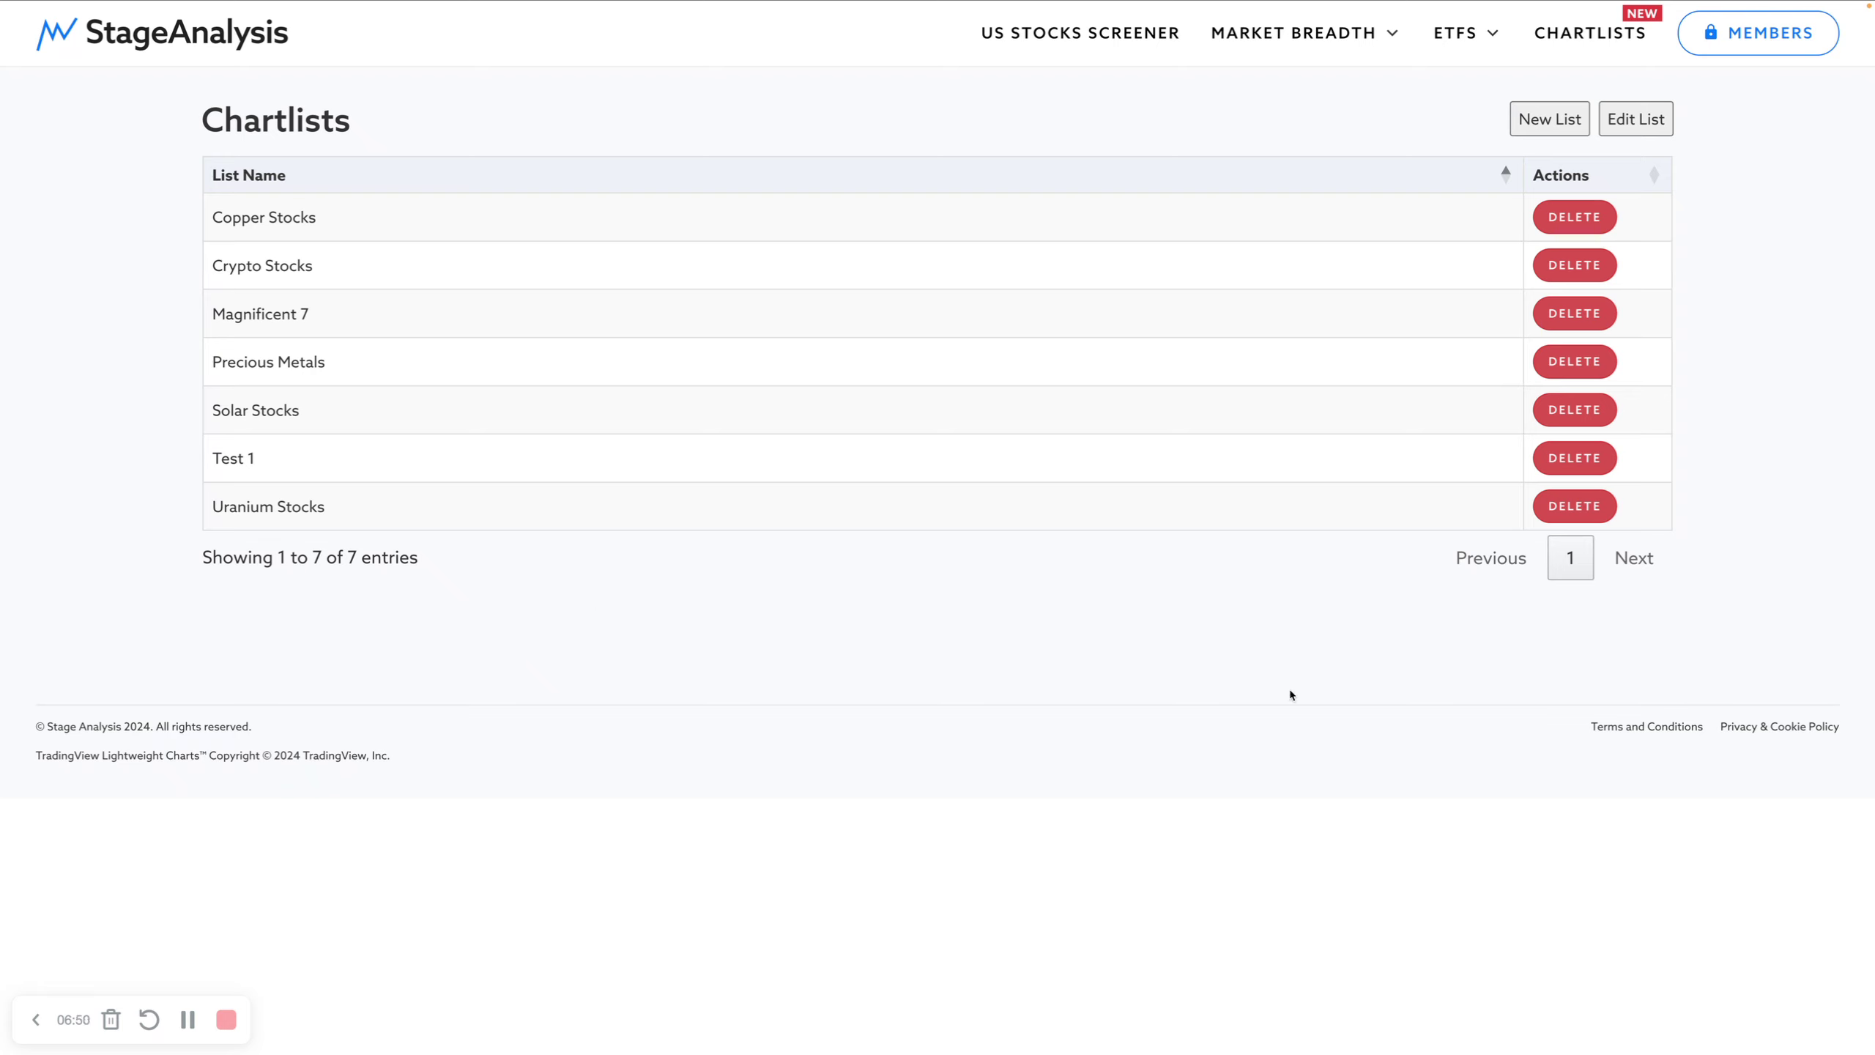
pyautogui.click(1569, 460)
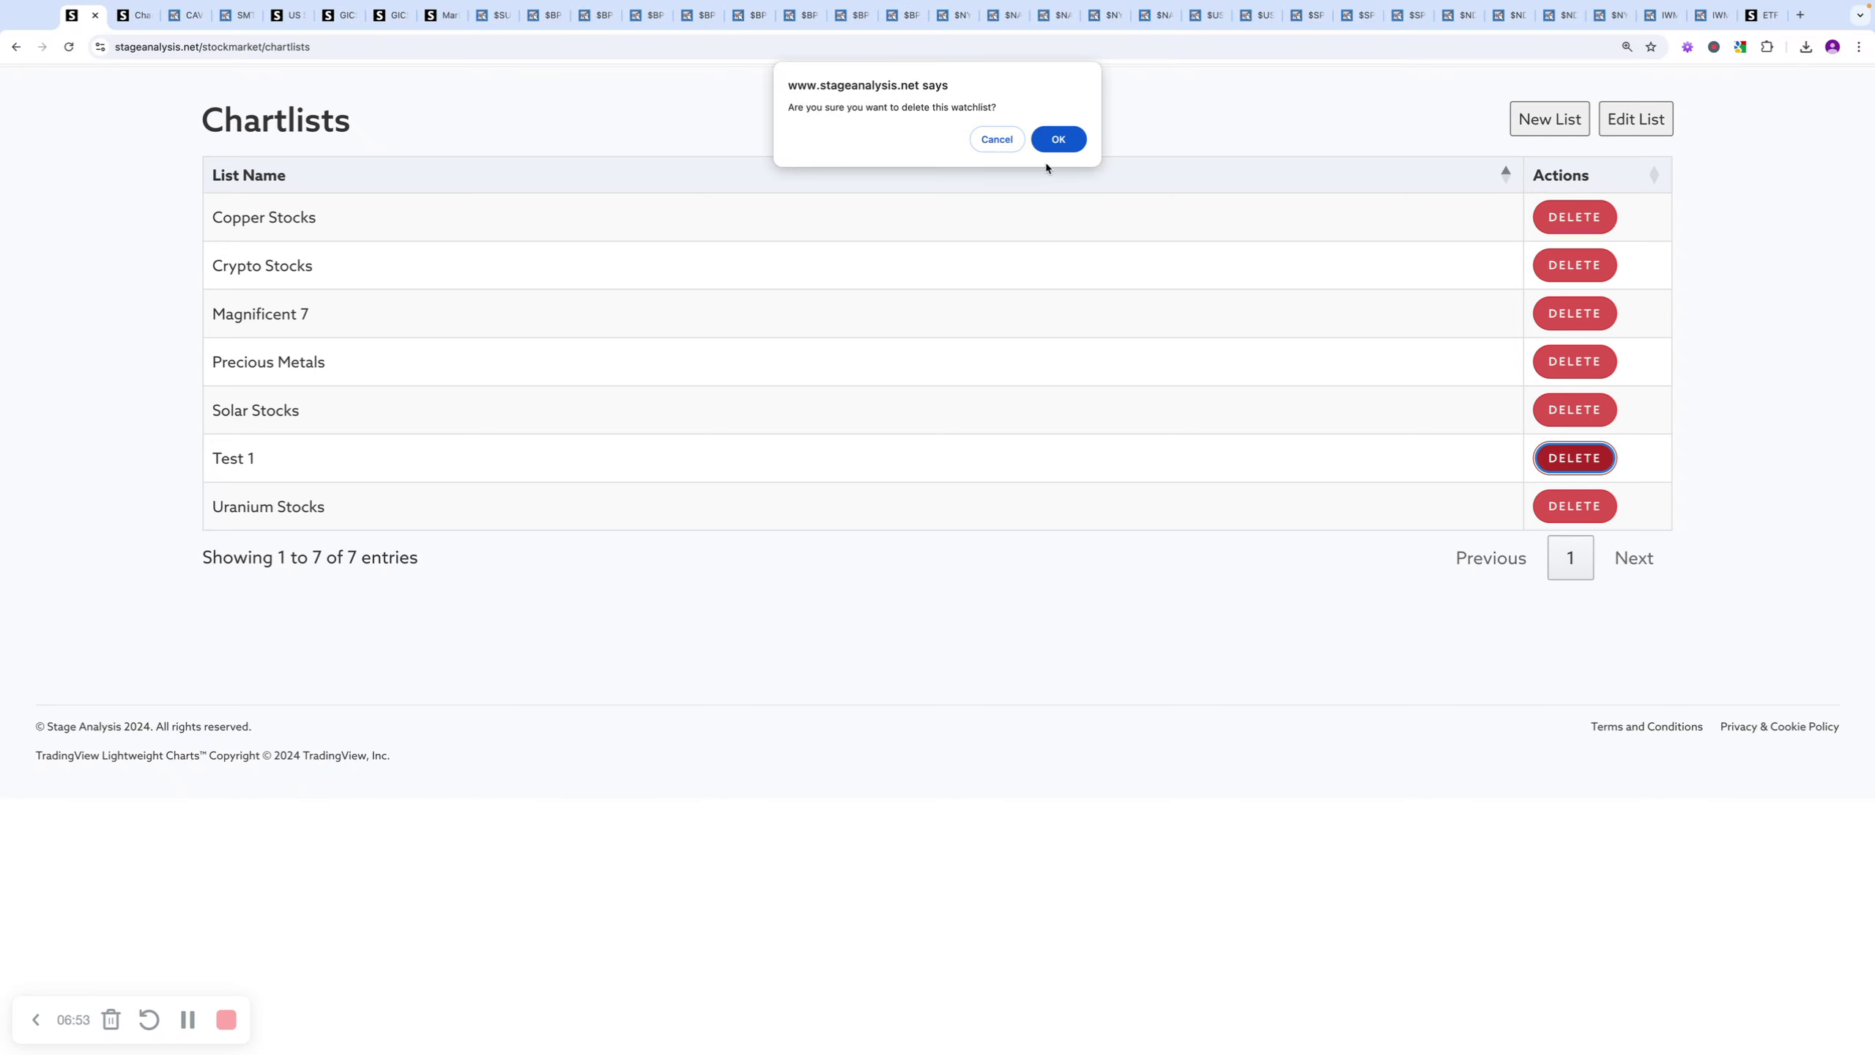
pyautogui.press('Return')
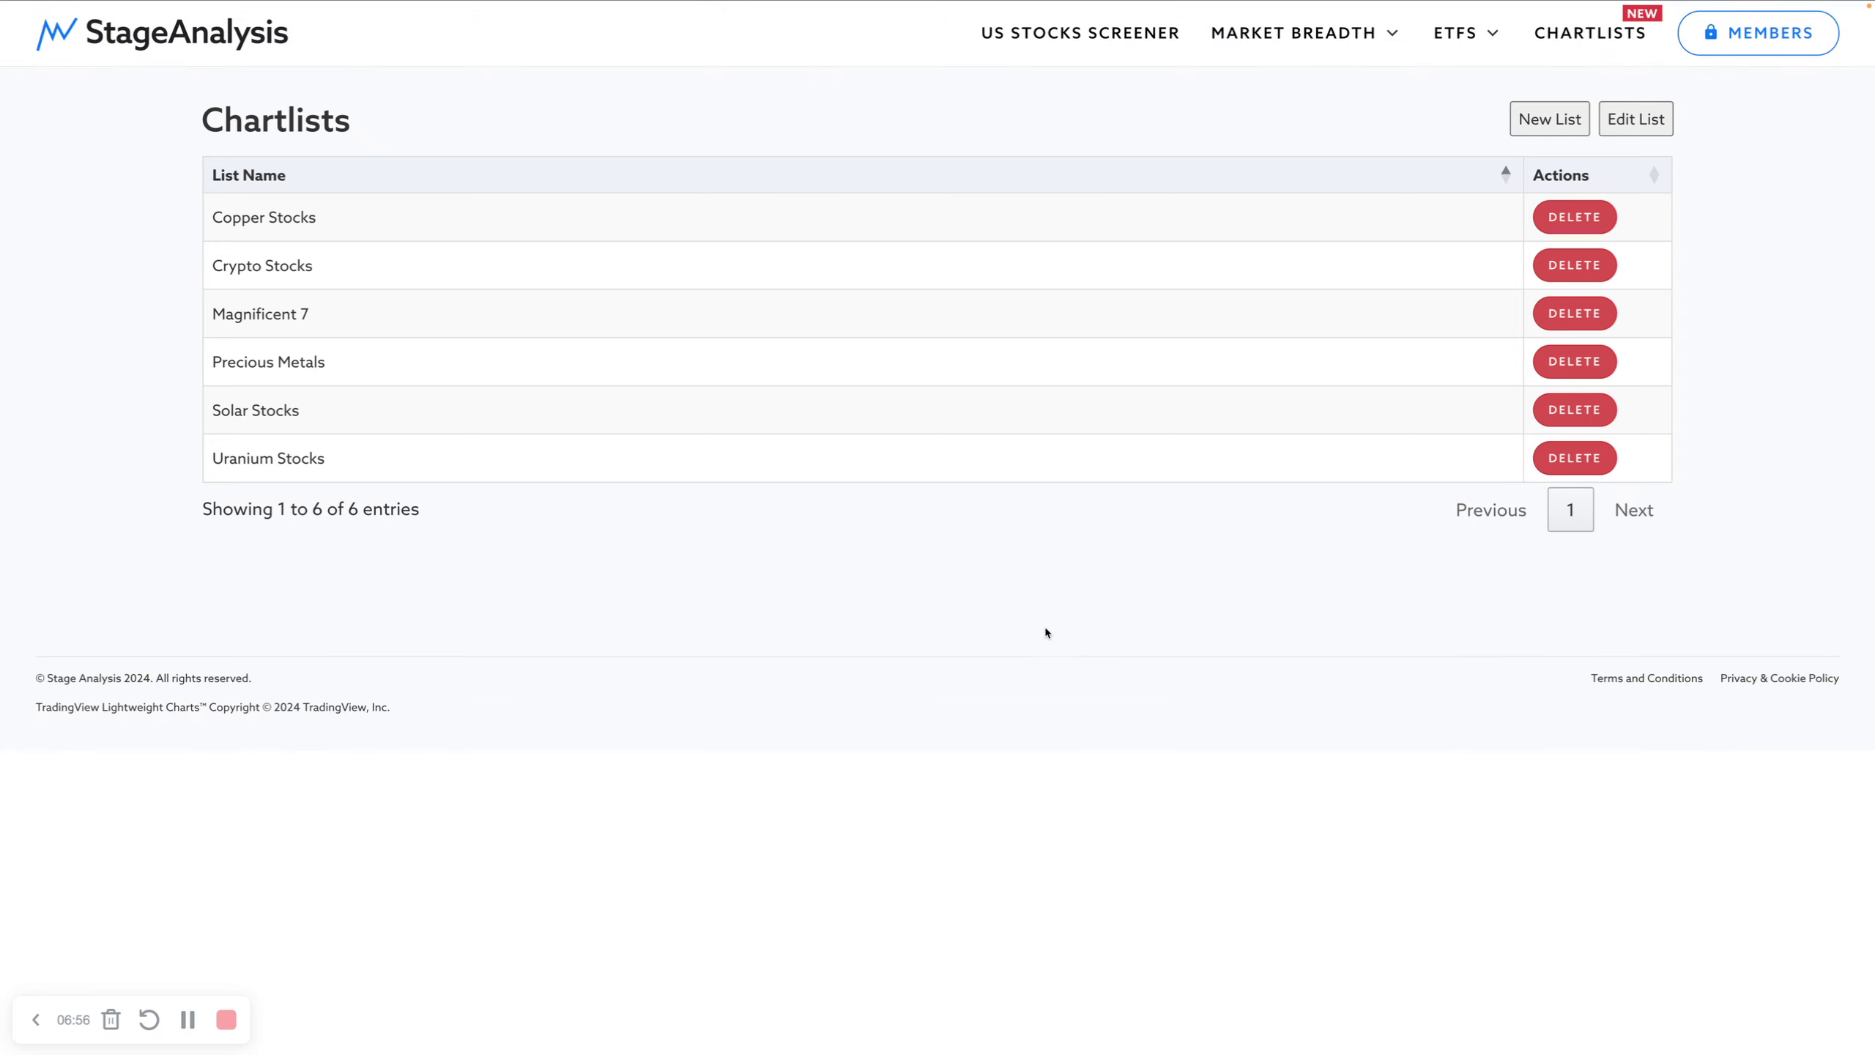
# Step: Go to the US stocks screener and check its Chartlists filter, still set to Solar Stocks
pyautogui.click(1099, 46)
pyautogui.click(255, 236)
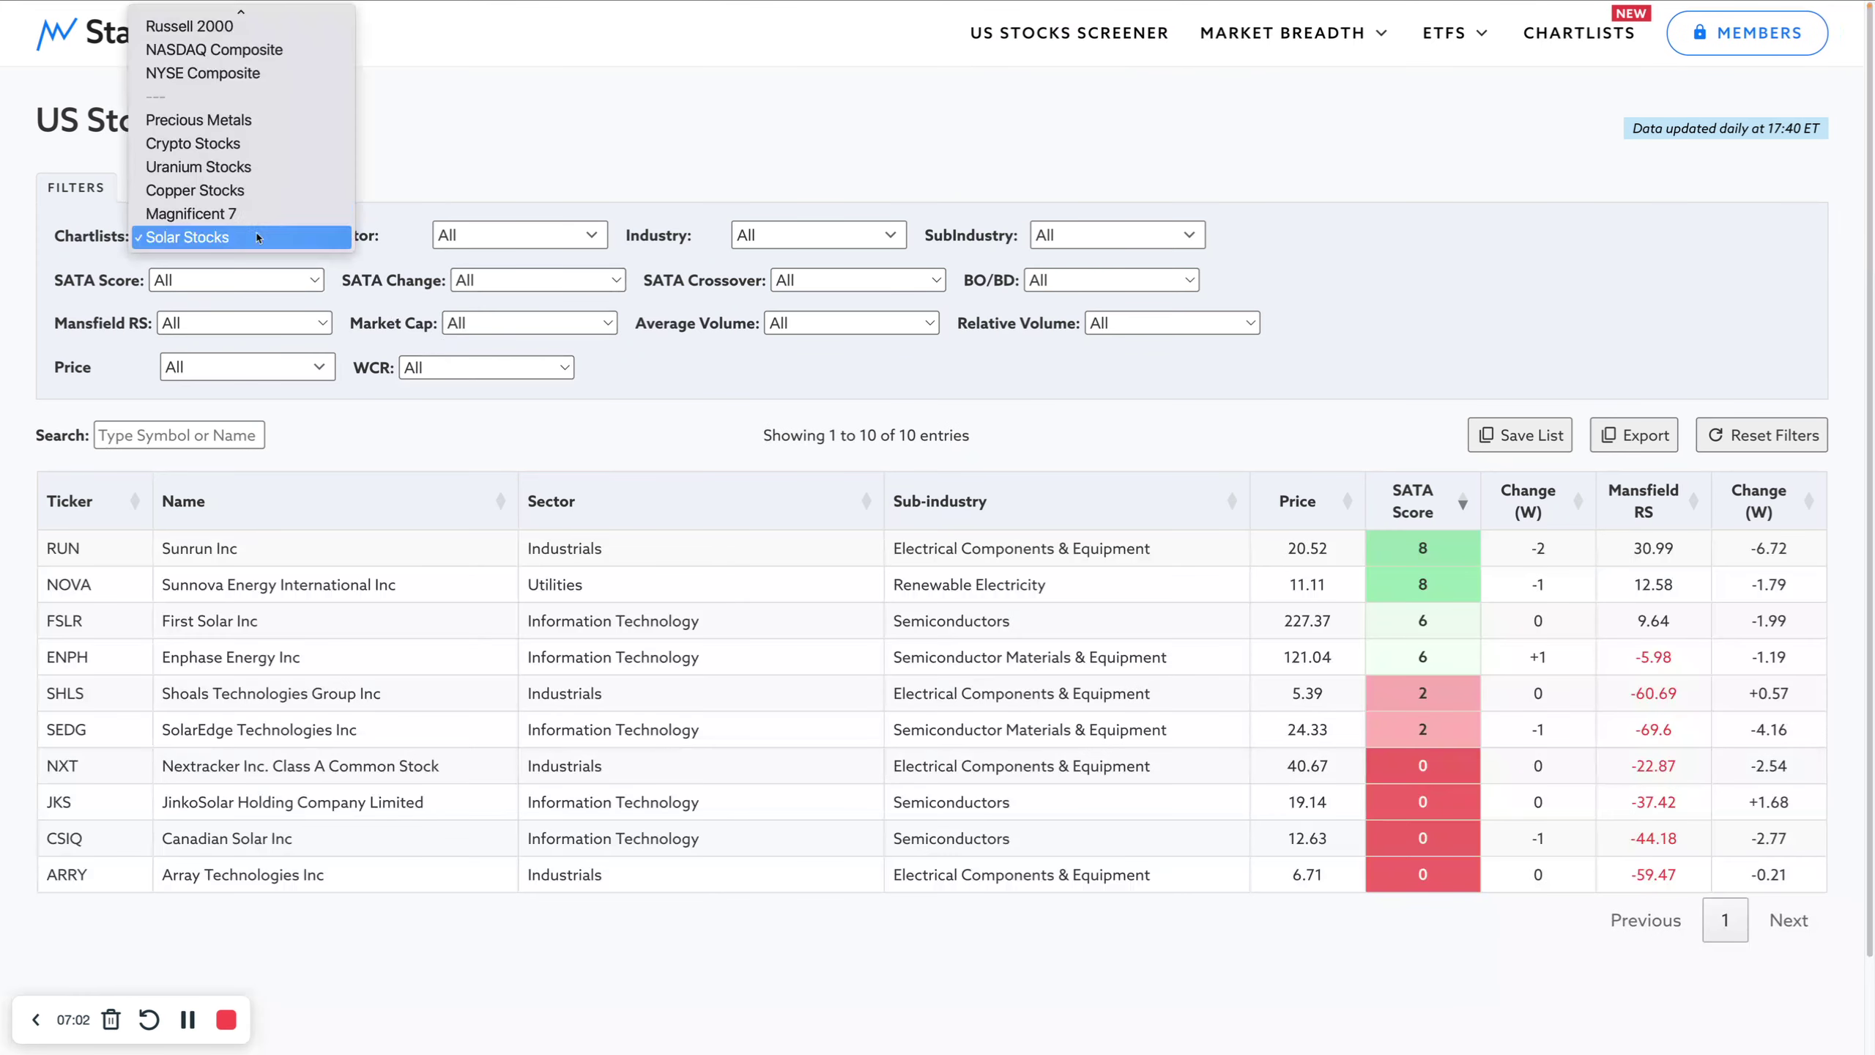
pyautogui.scroll(2, 235, 89)
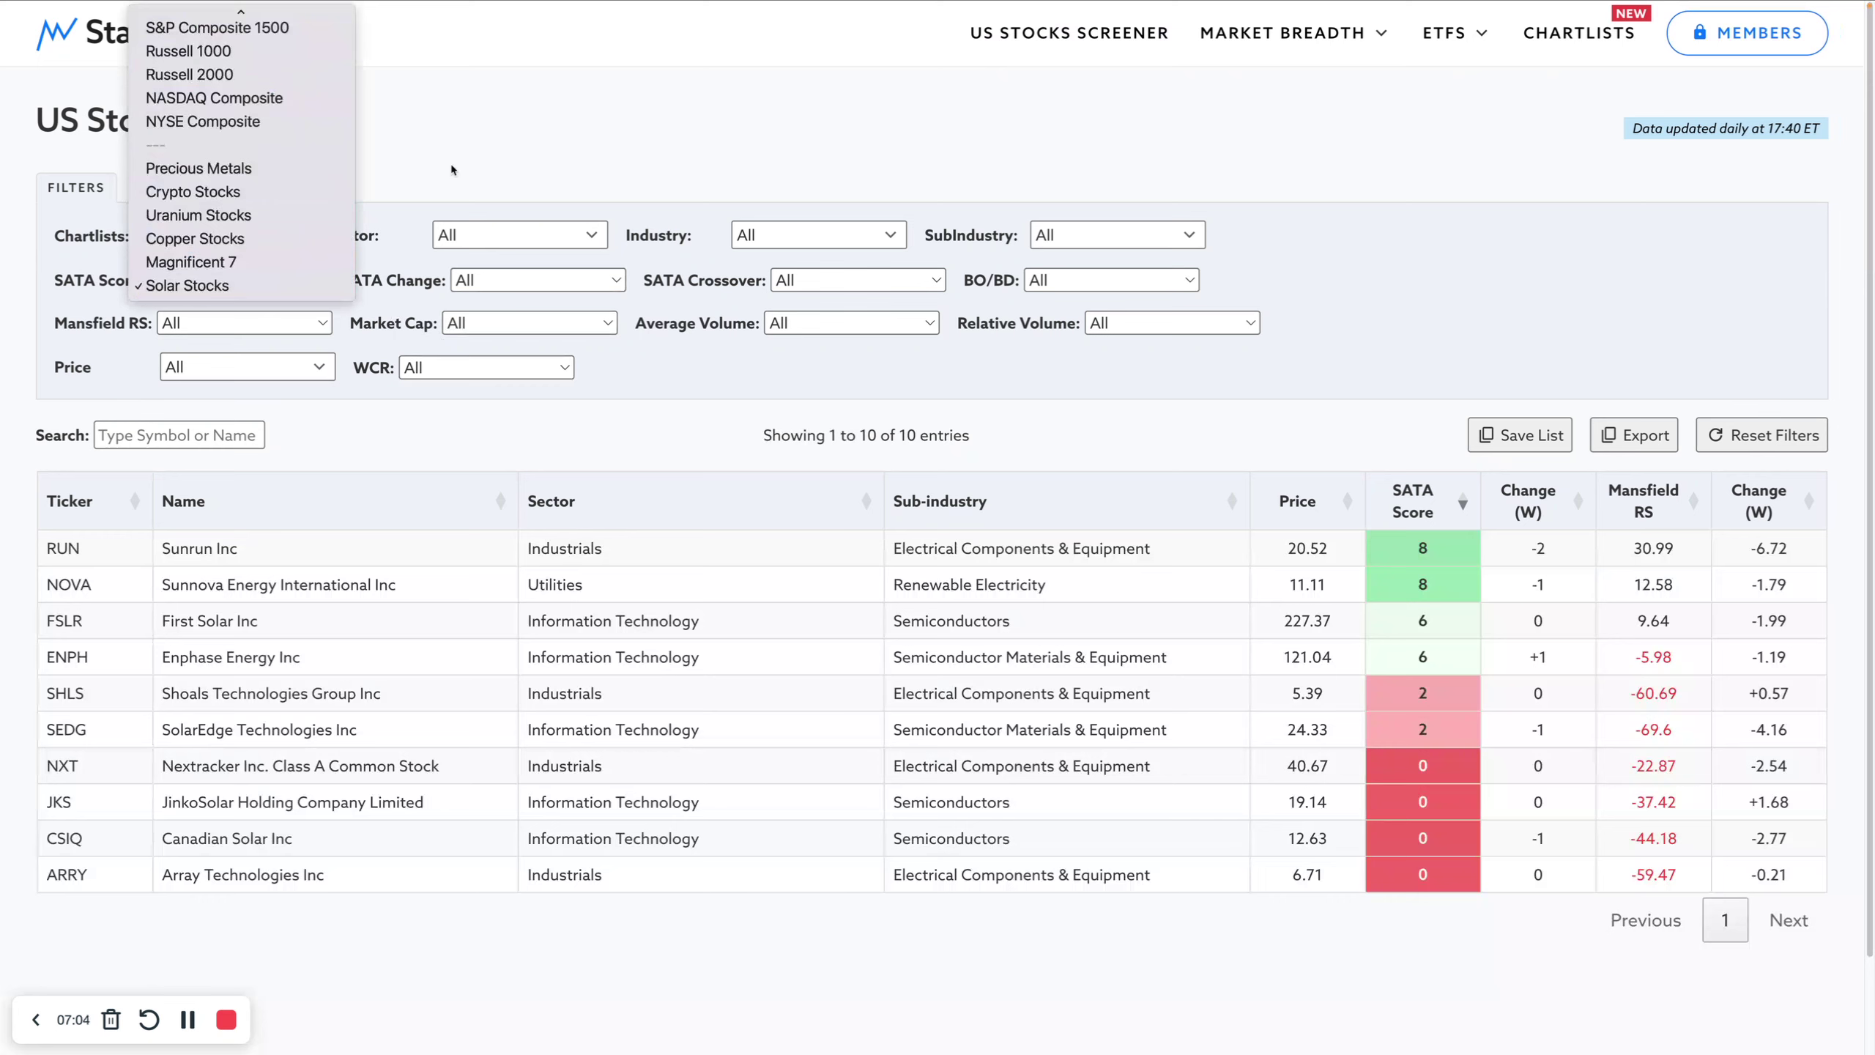
pyautogui.click(191, 284)
# Step: Reset all screener filters to show all 5033 stocks, then return to the Chartlists page
pyautogui.click(1700, 448)
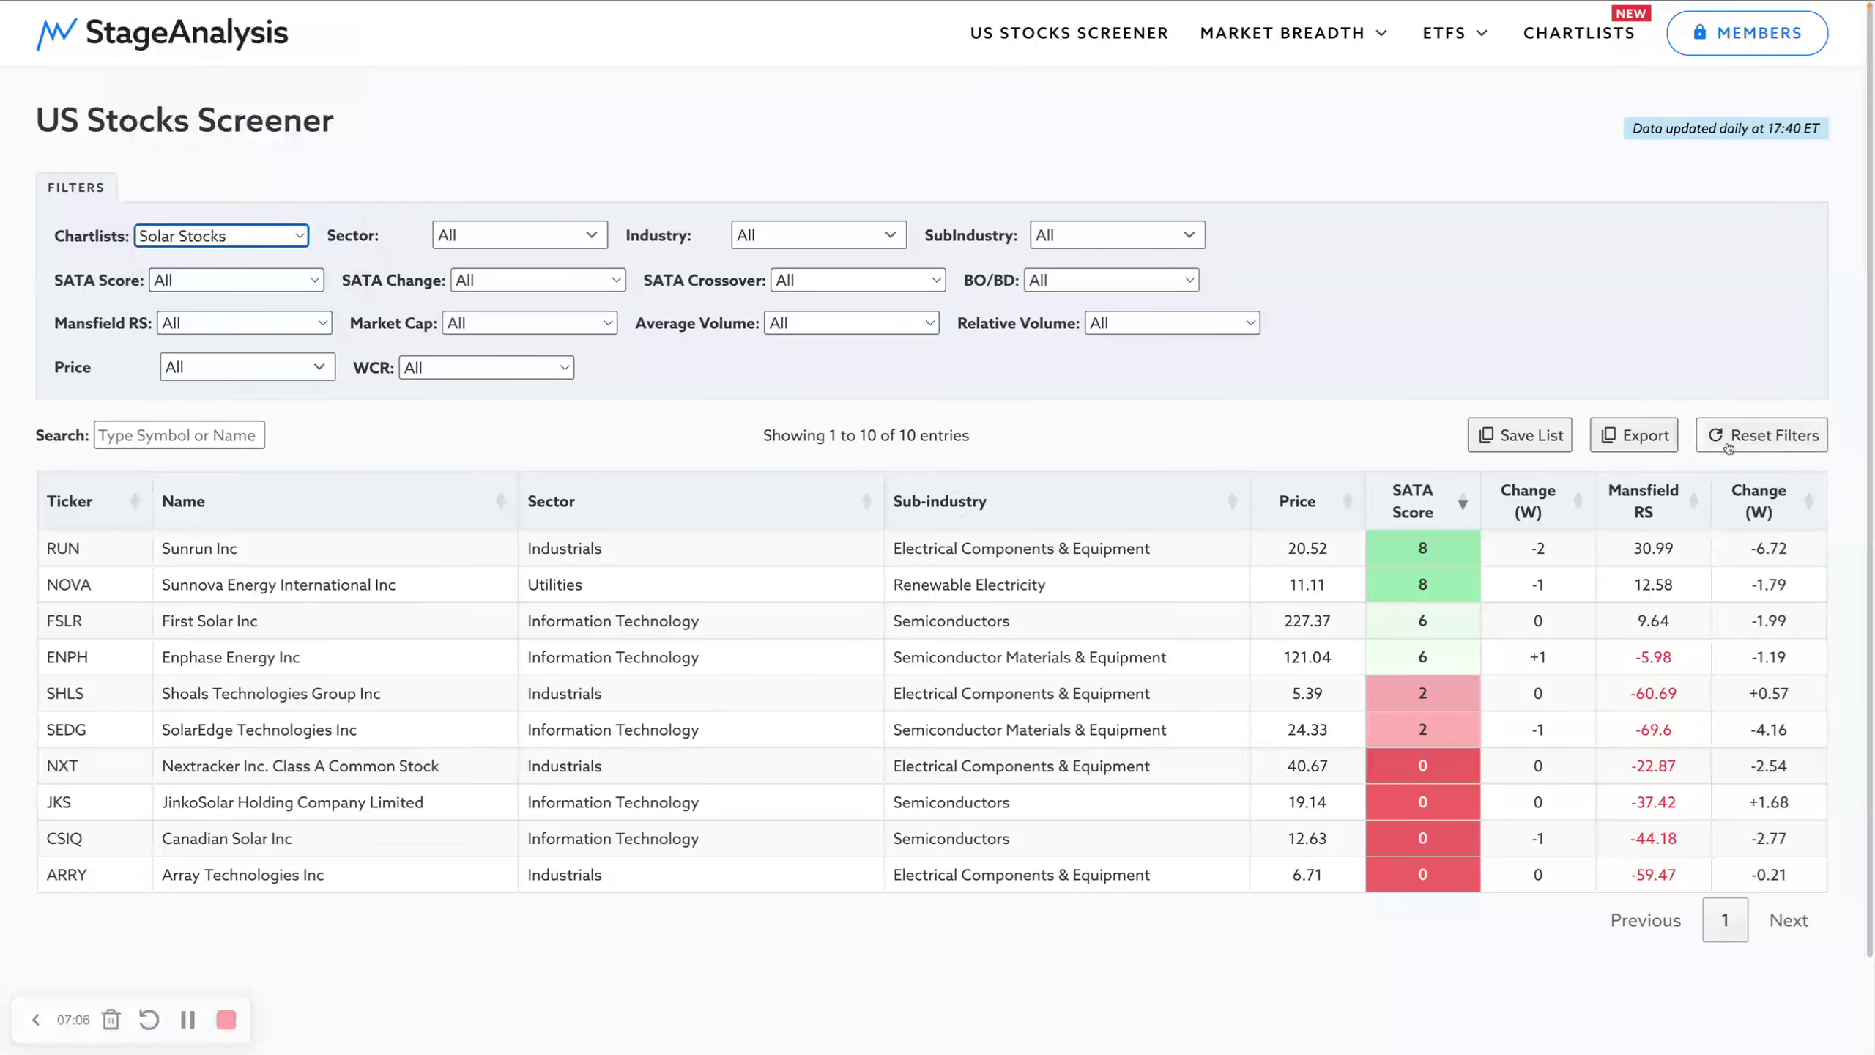
pyautogui.click(222, 236)
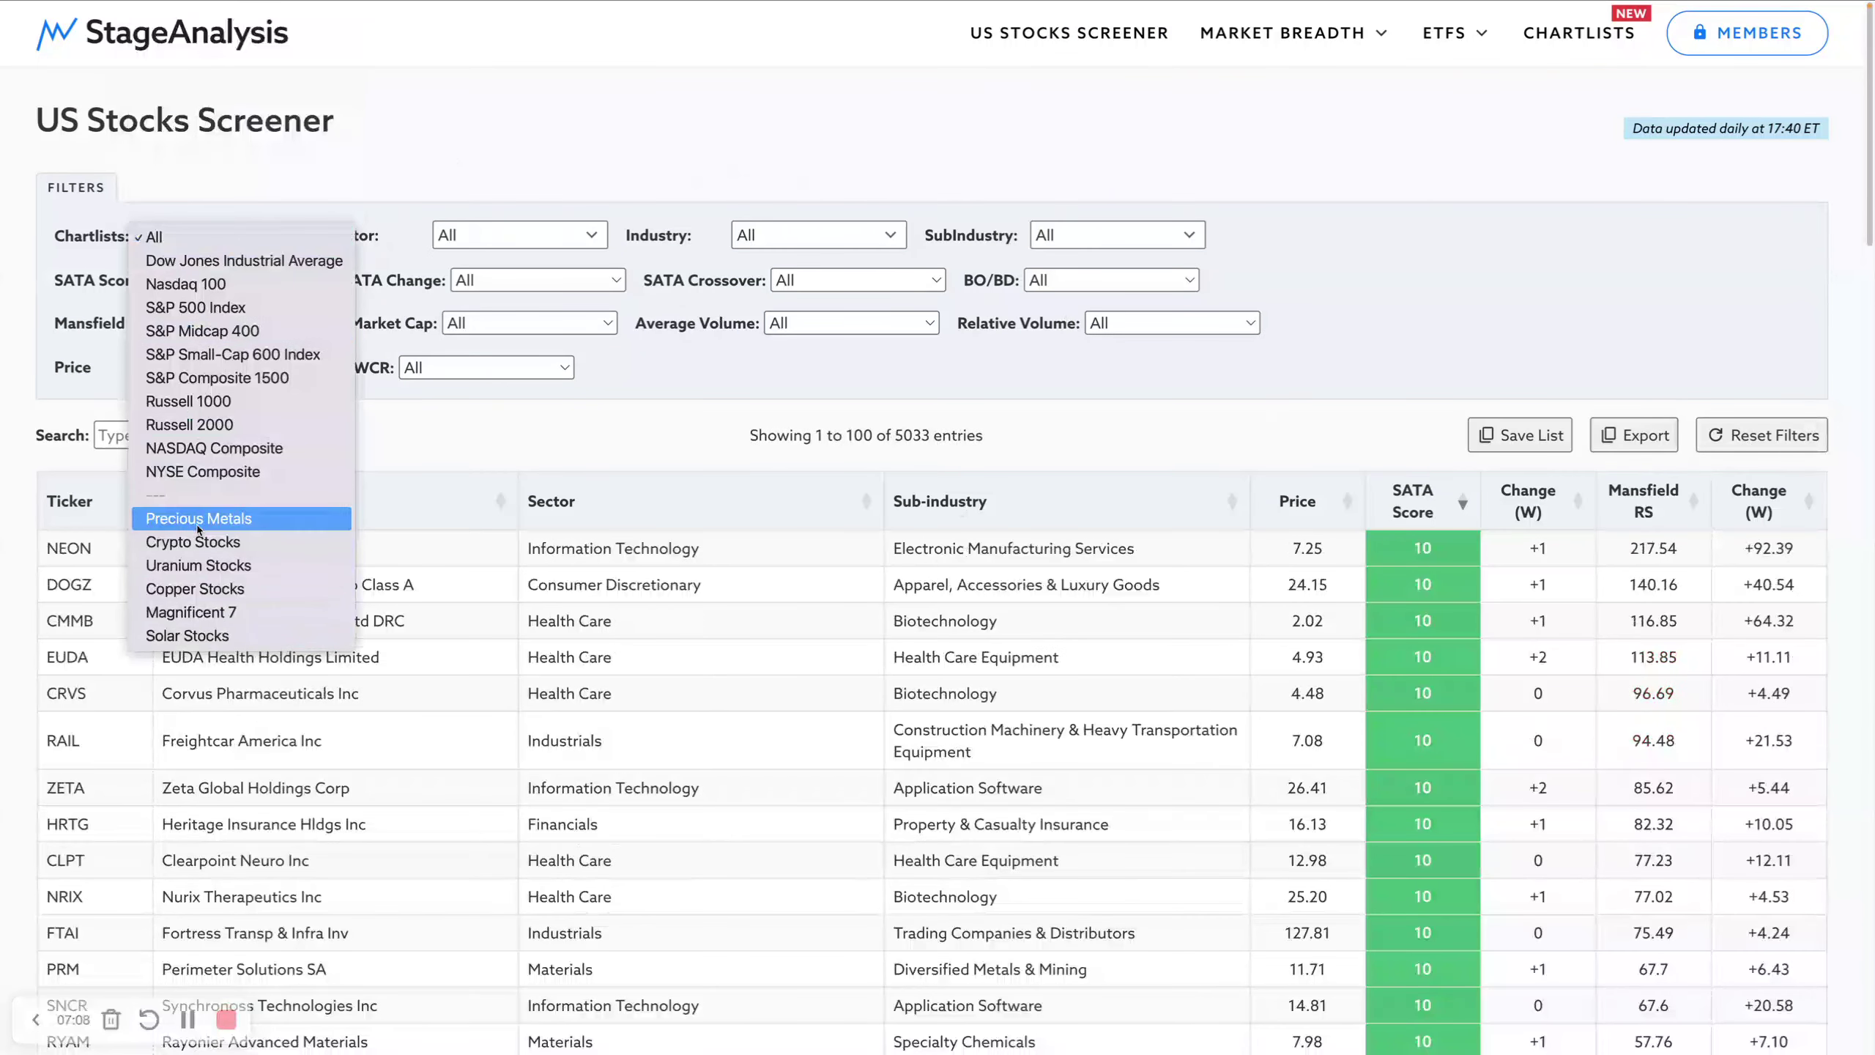
pyautogui.click(790, 158)
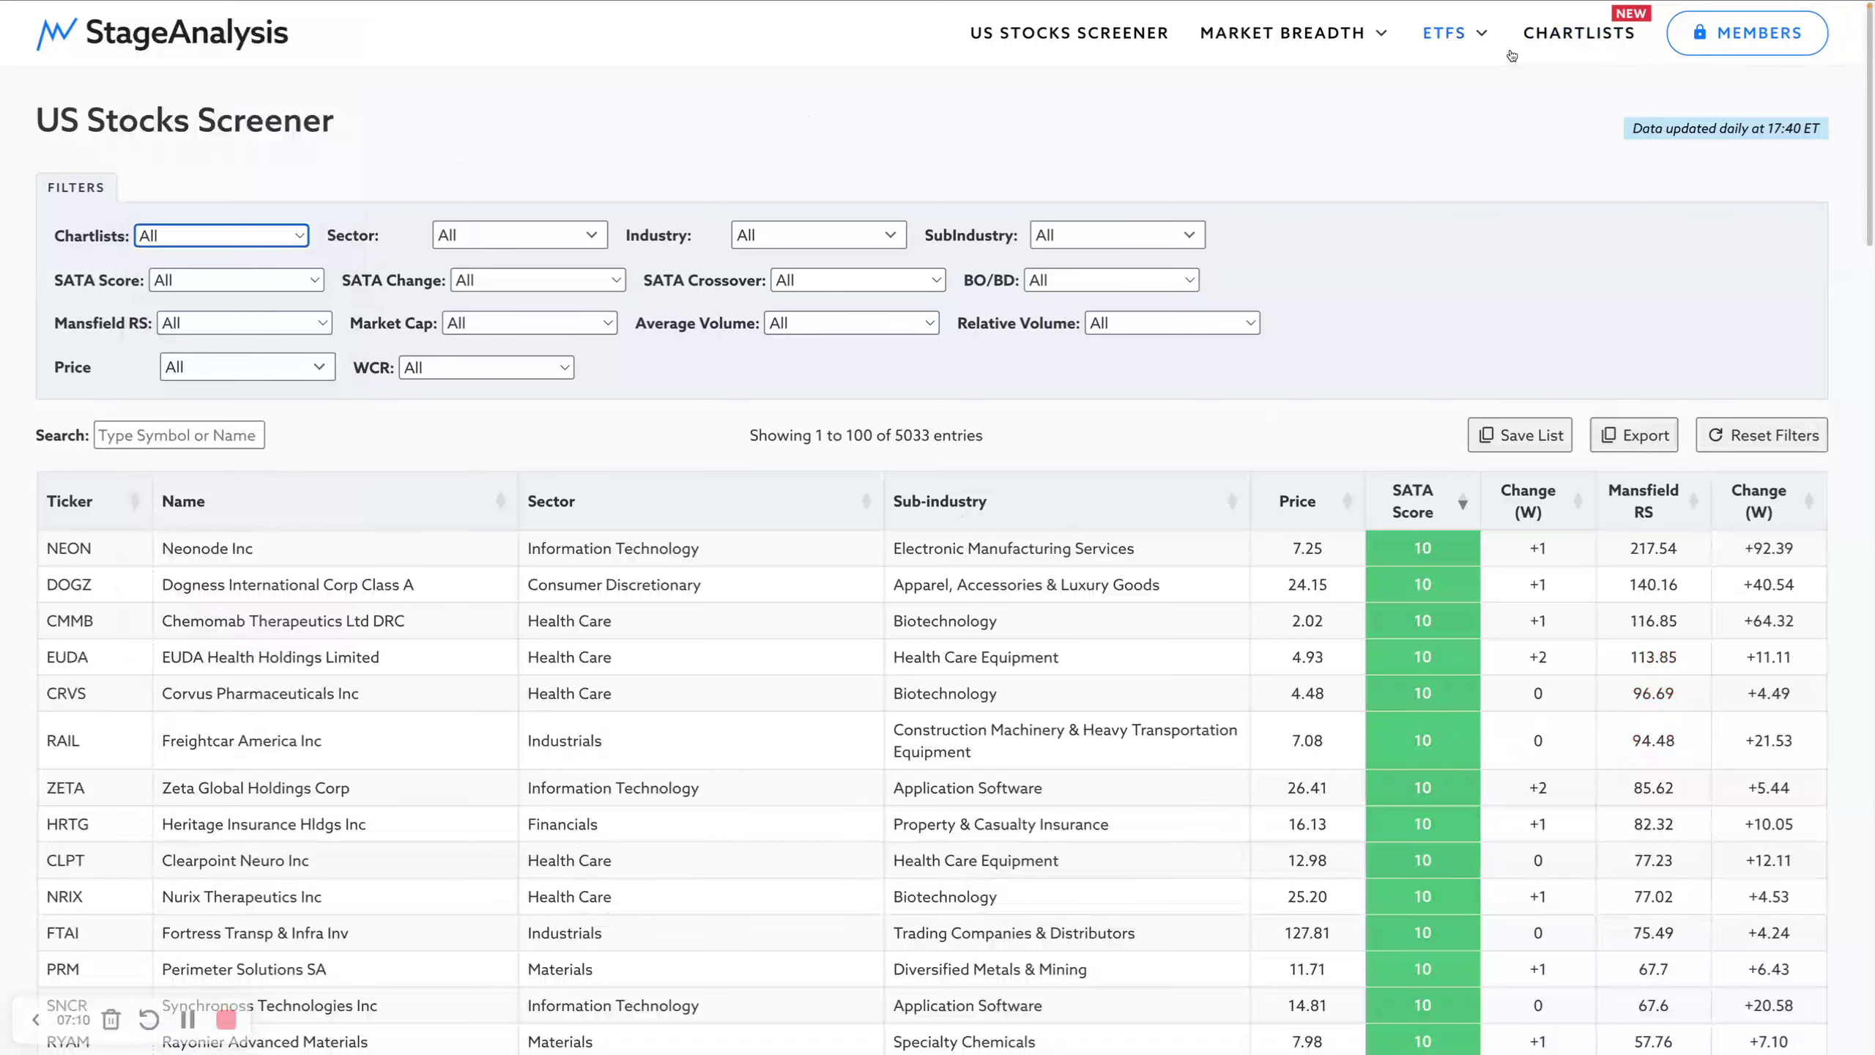
pyautogui.click(1580, 32)
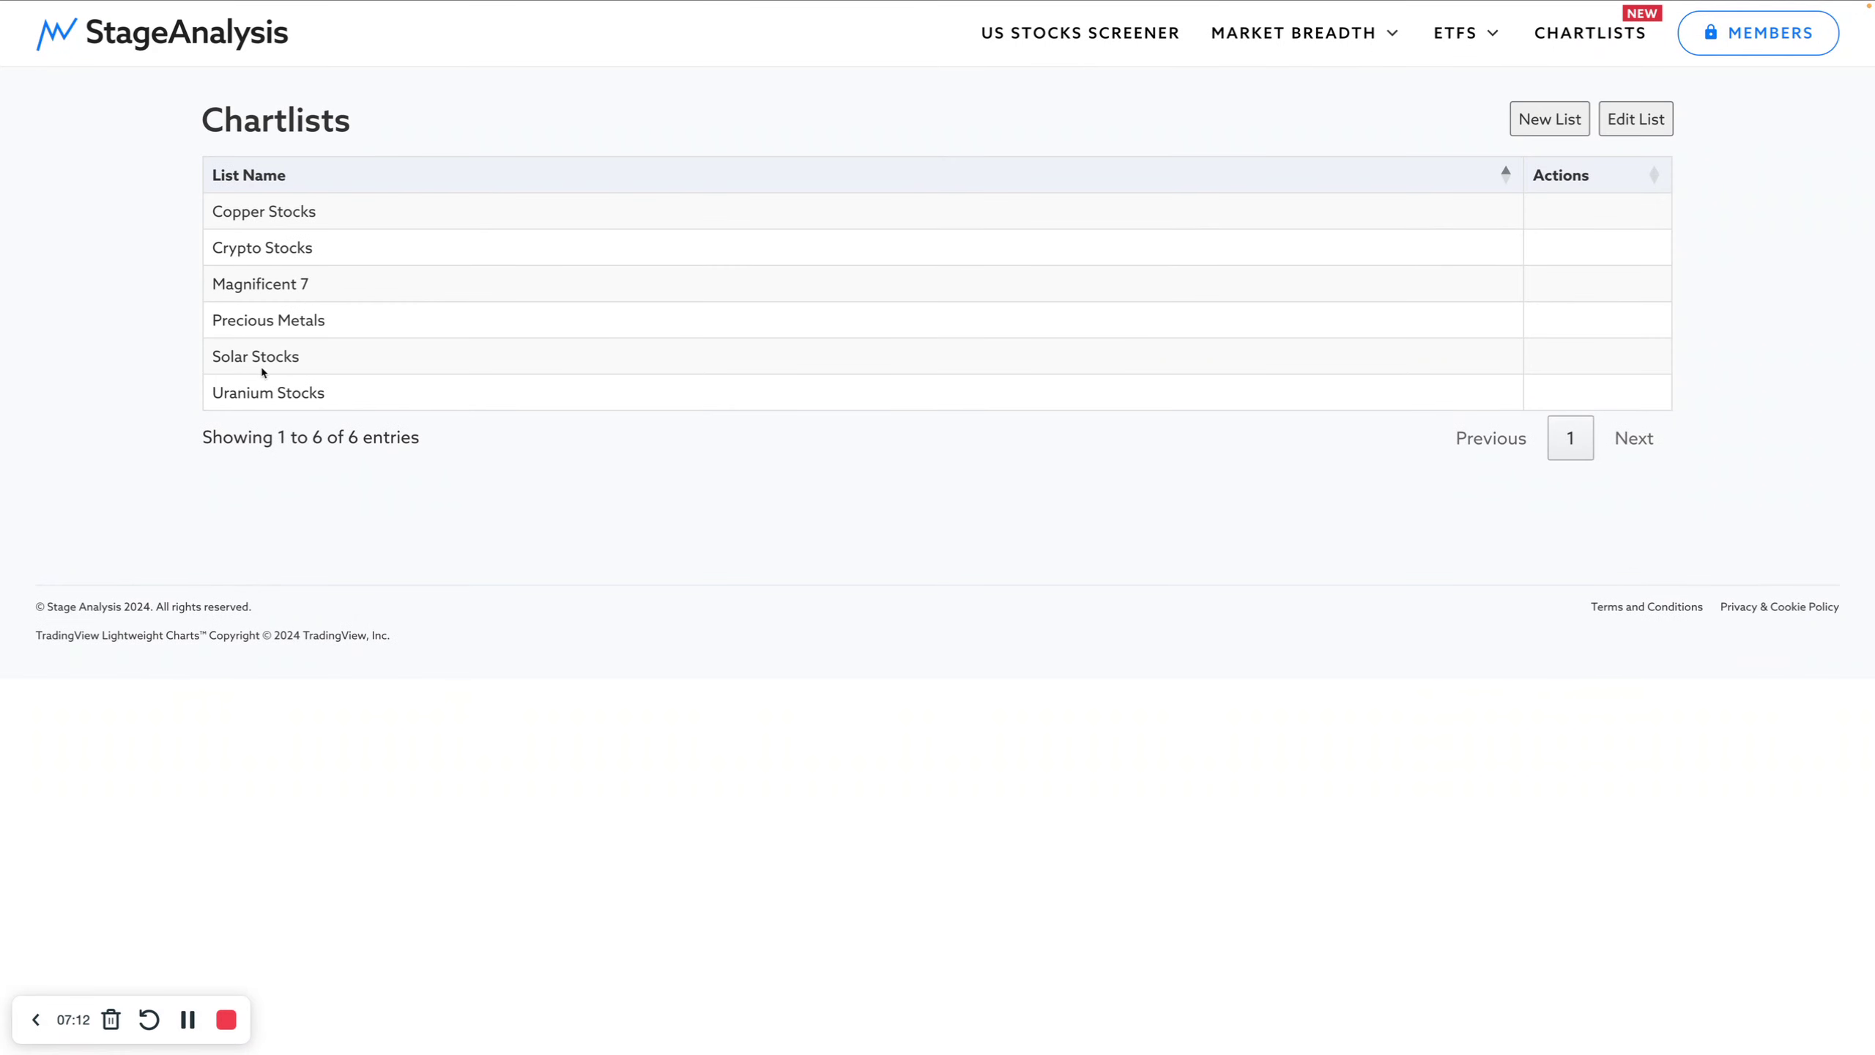
# Step: Open the Solar Stocks chartlist to view its 10 tickers, led by RUN and NOVA
pyautogui.click(263, 369)
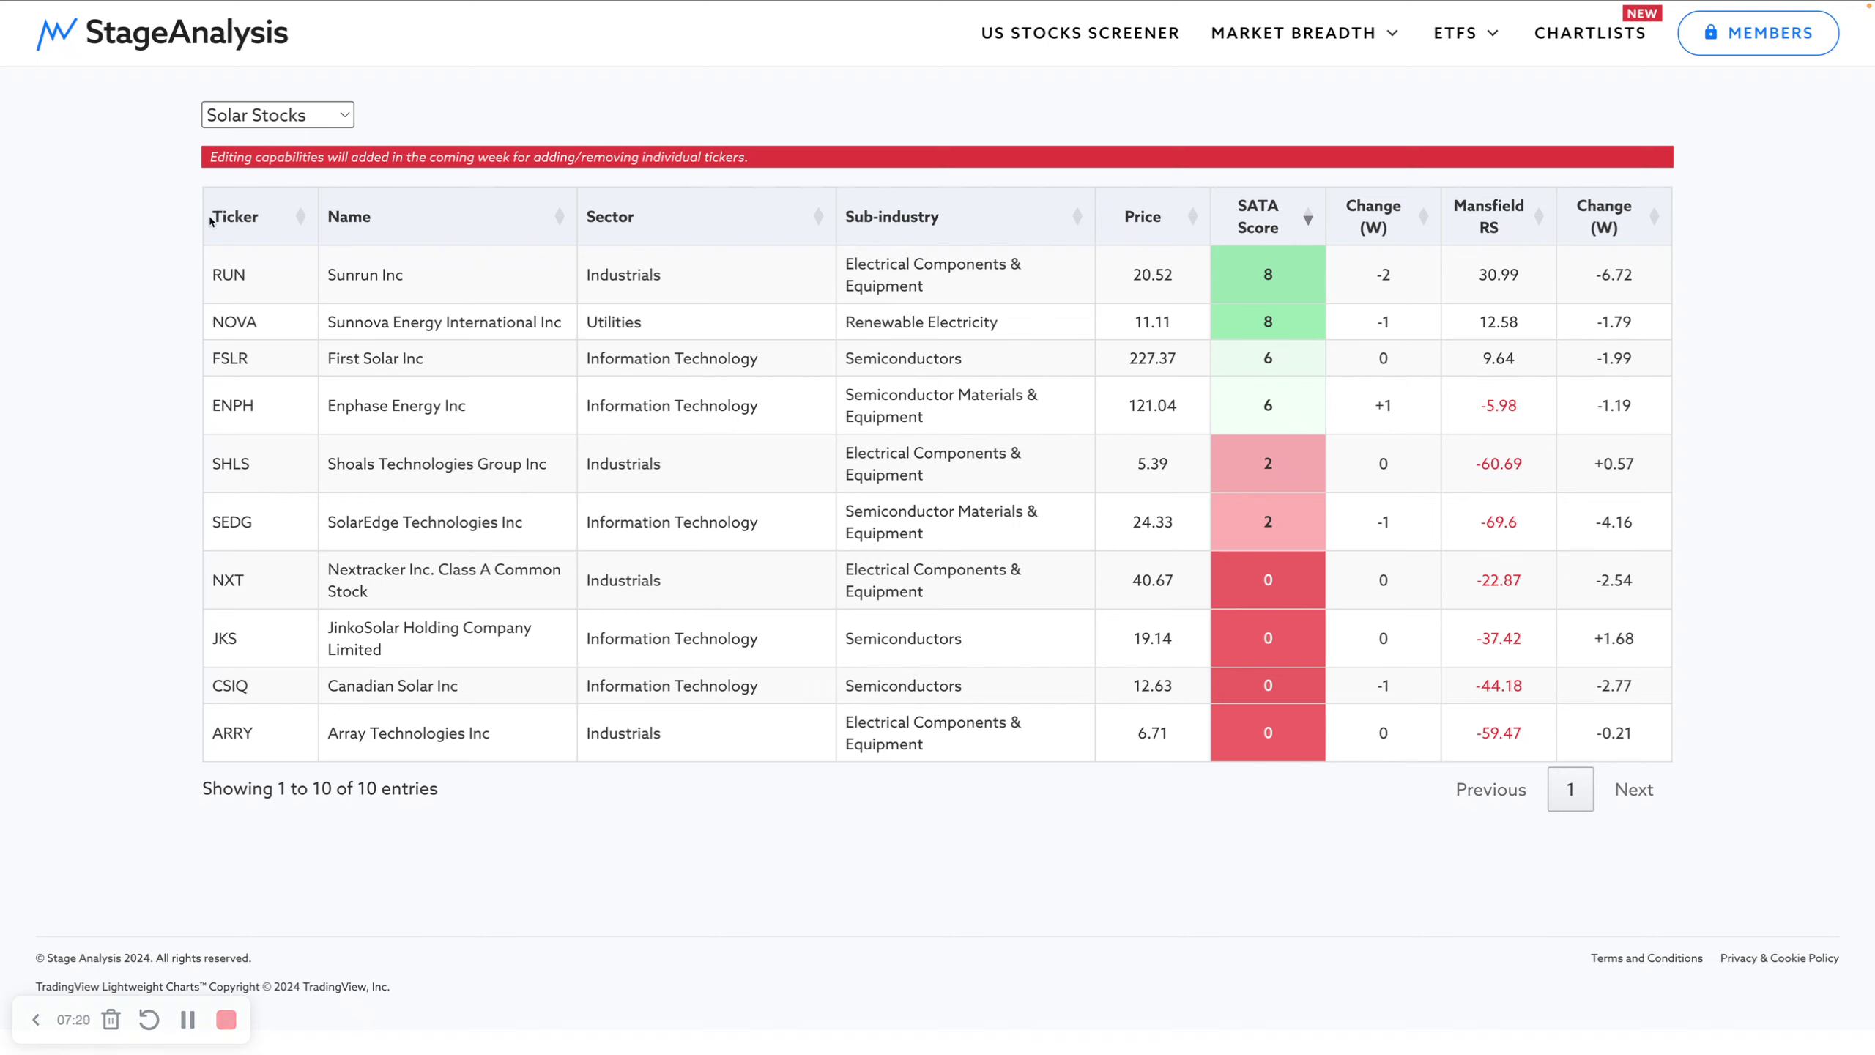
pyautogui.moveTo(237, 156); pyautogui.dragTo(519, 169)
pyautogui.click(583, 156)
# Step: Filter the US stocks screener to the Solar Stocks chartlist
pyautogui.click(1043, 37)
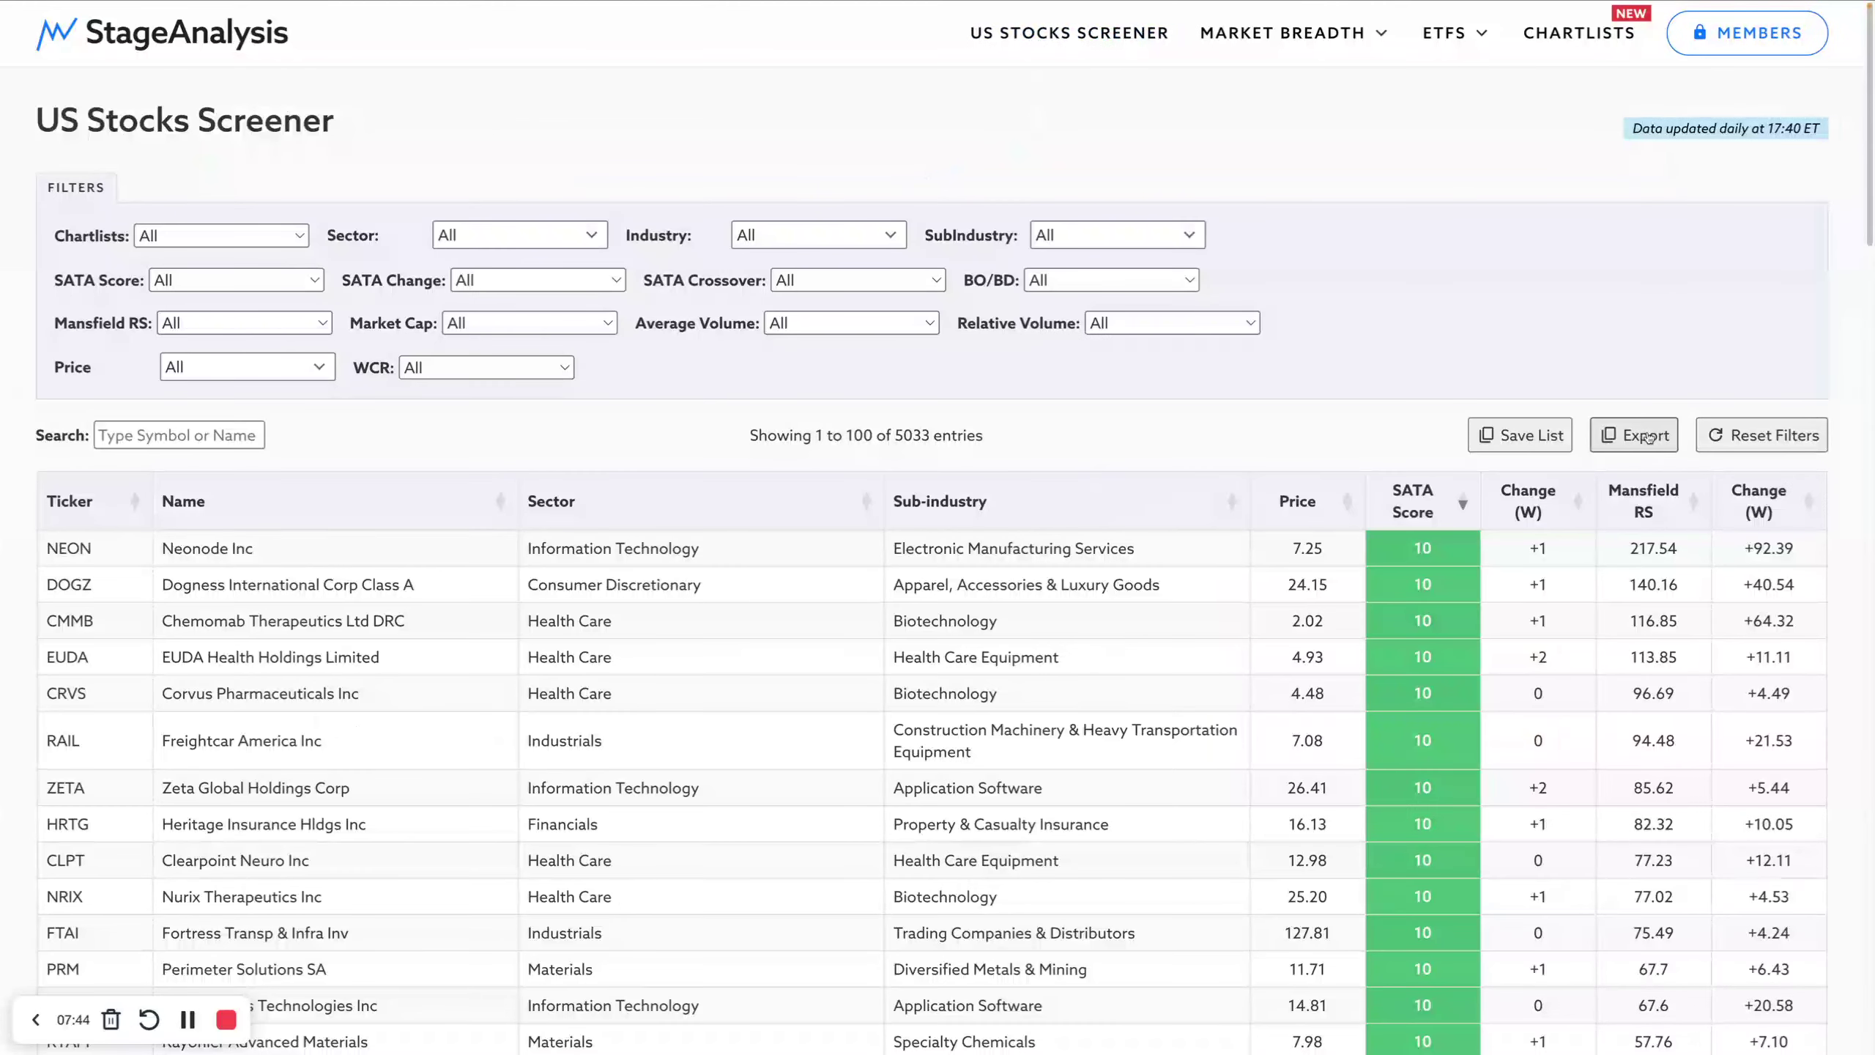
pyautogui.click(272, 236)
pyautogui.click(240, 640)
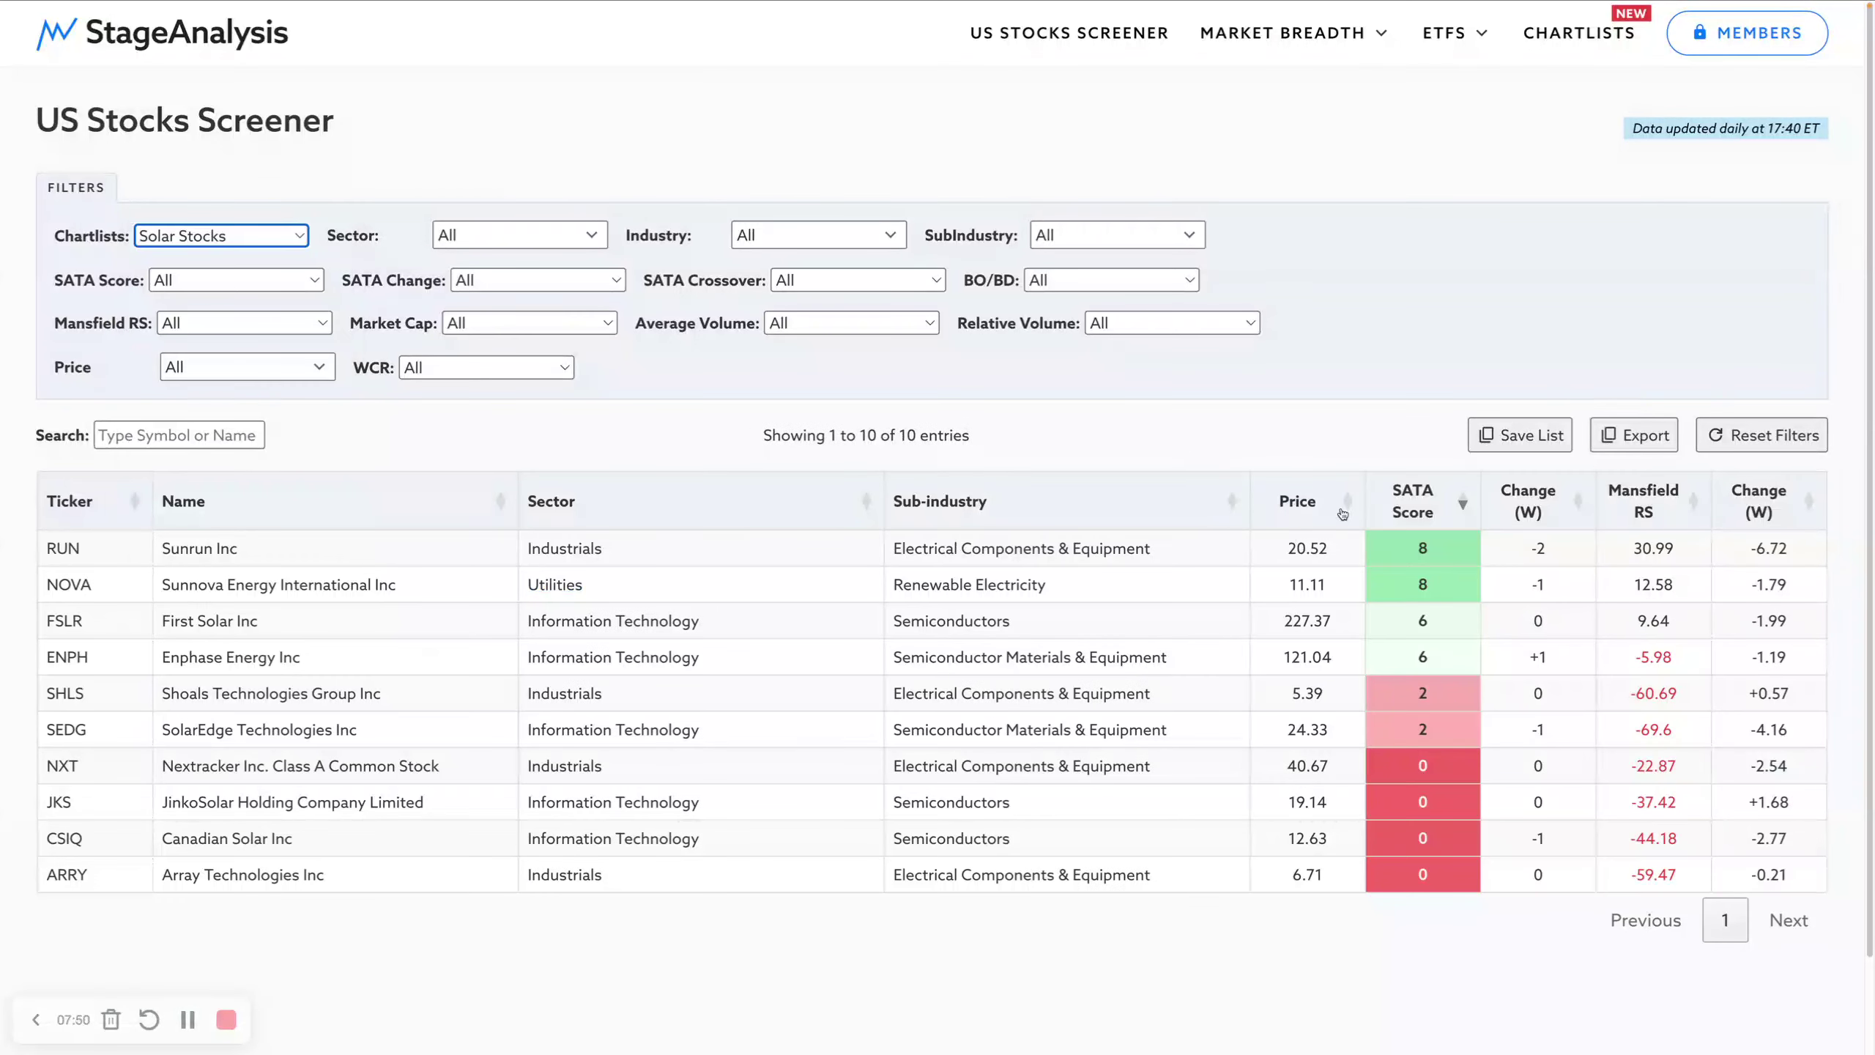
# Step: Export the ten tickers and copy the comma-separated ticker list to the clipboard
pyautogui.click(1629, 439)
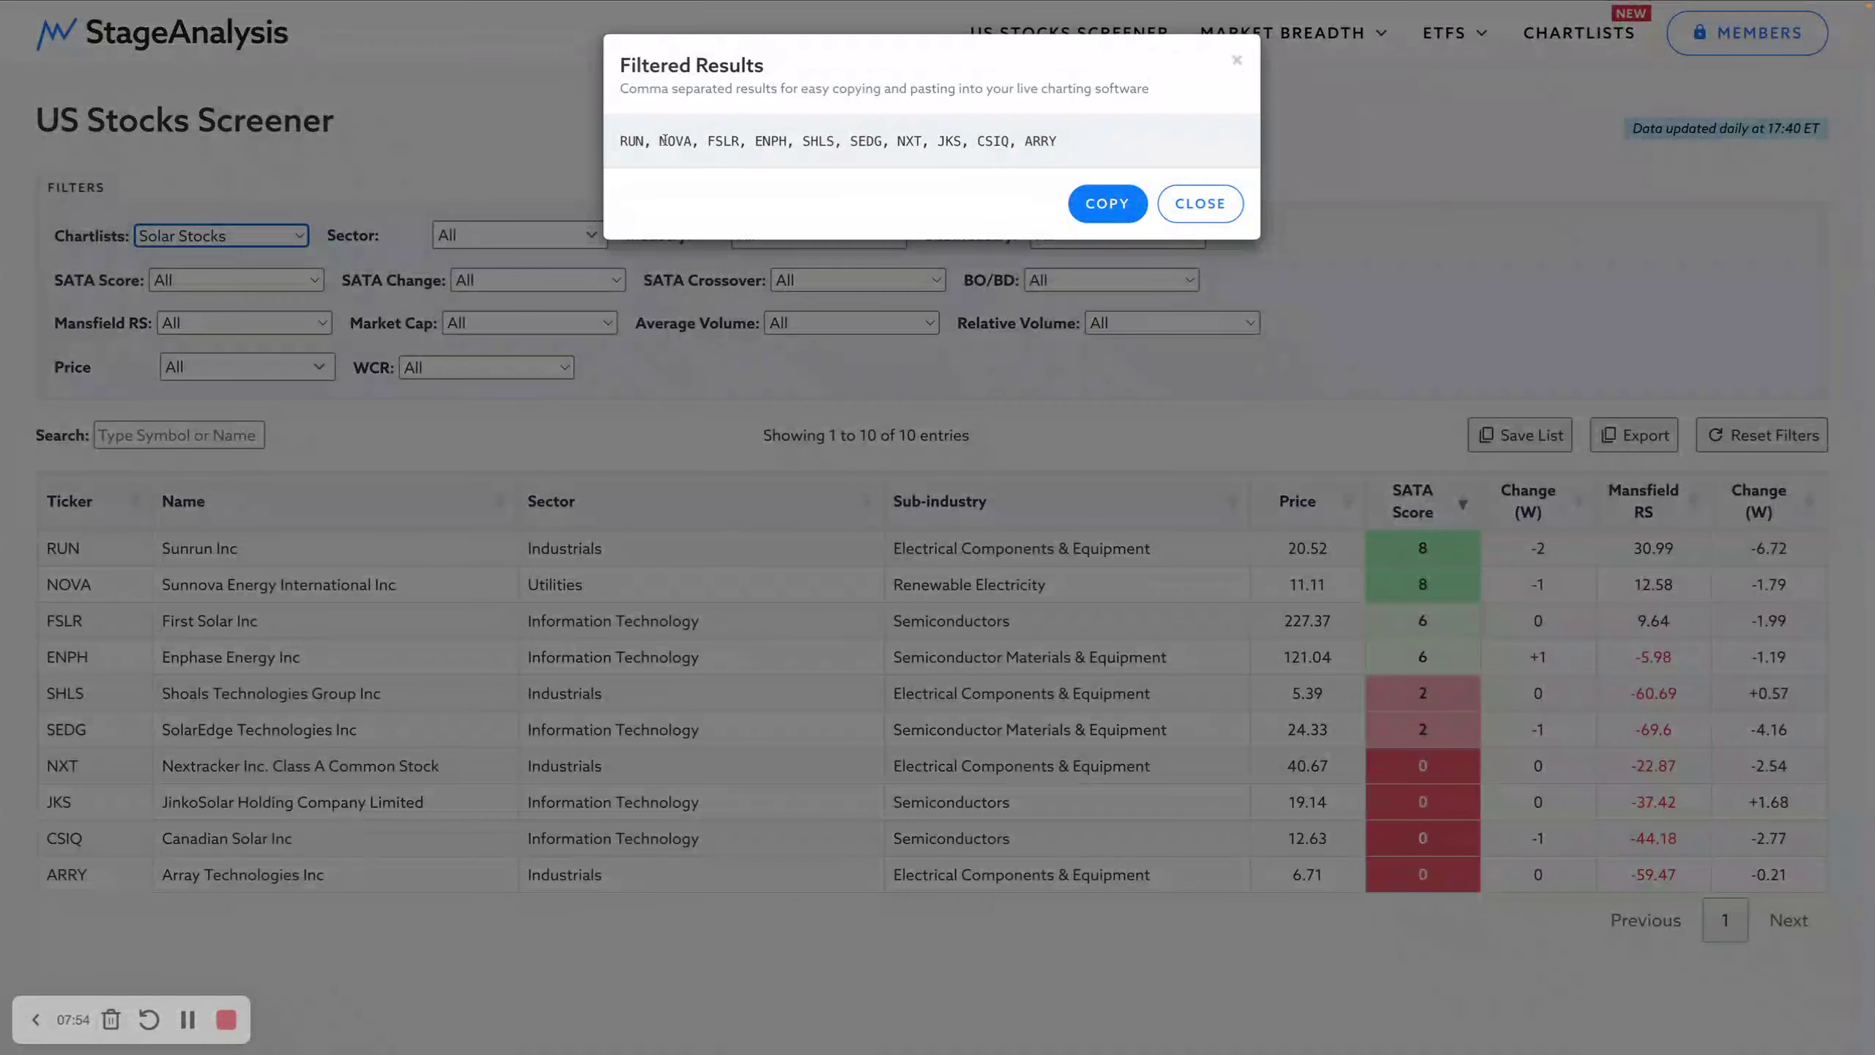
pyautogui.moveTo(628, 142); pyautogui.dragTo(1063, 142)
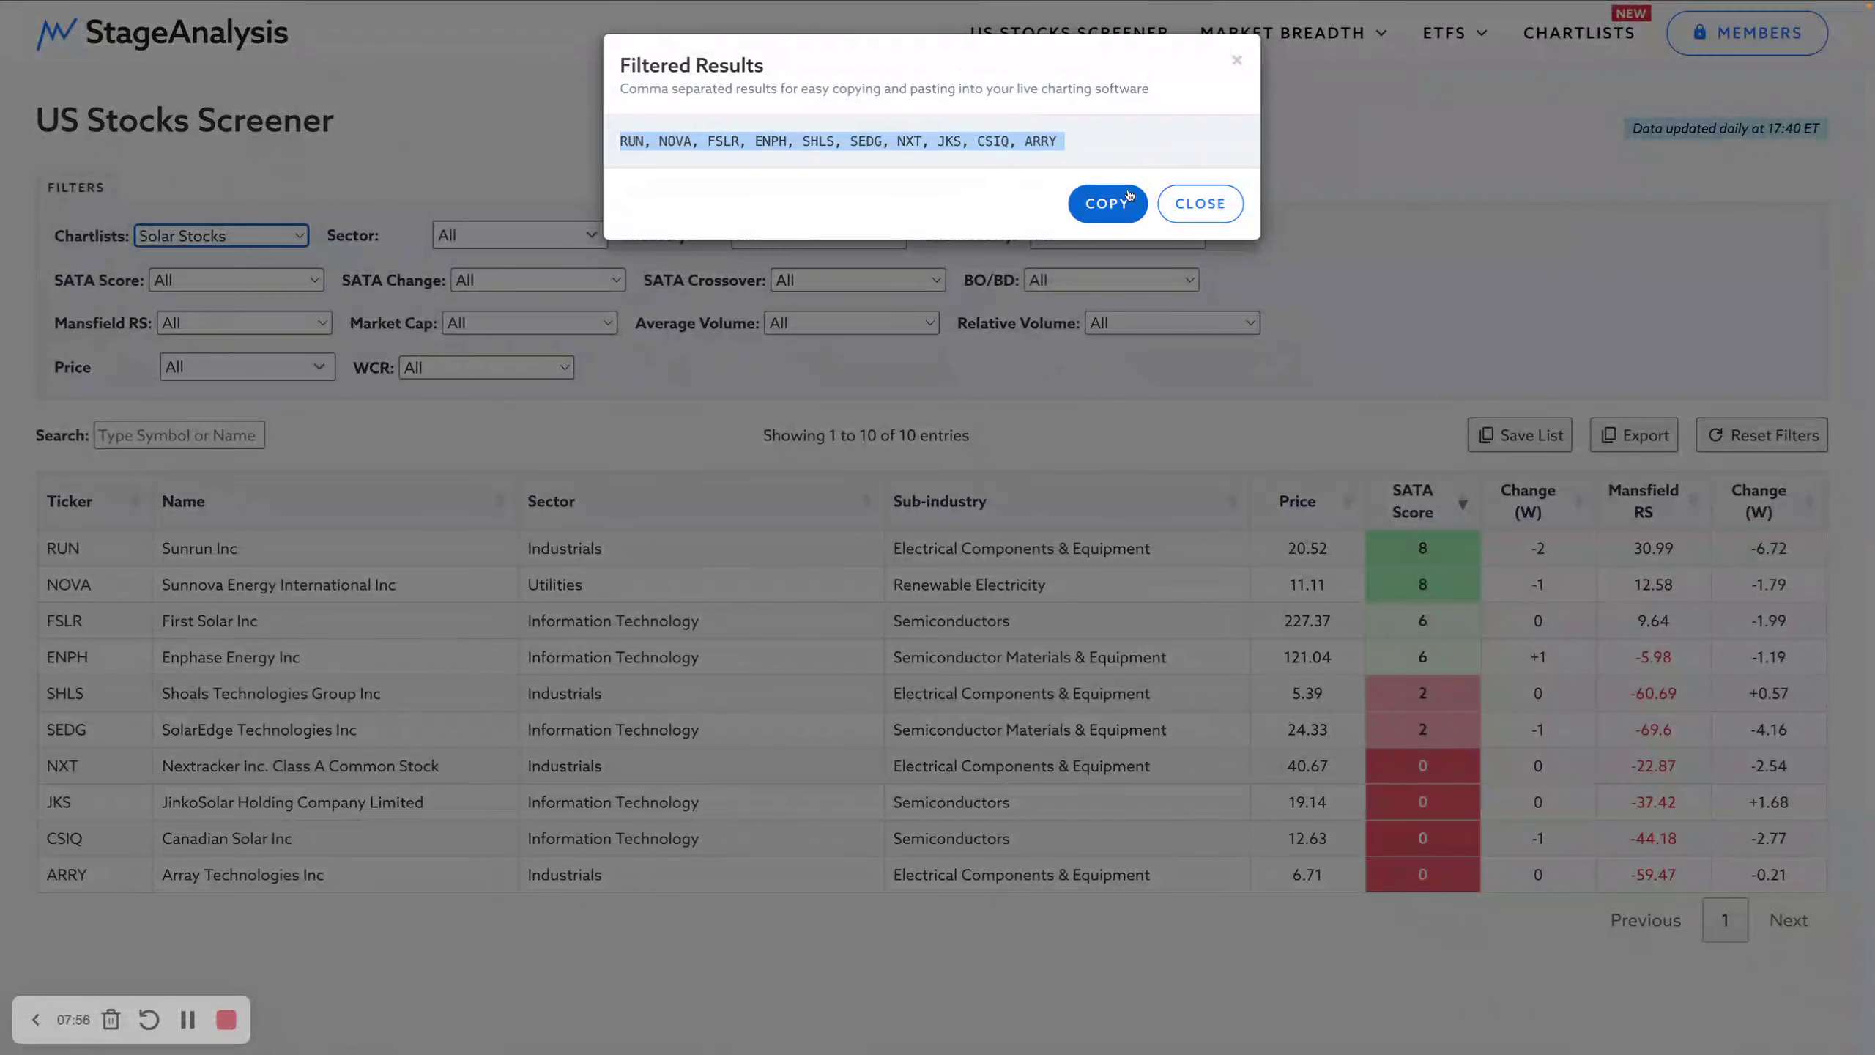
pyautogui.click(1096, 205)
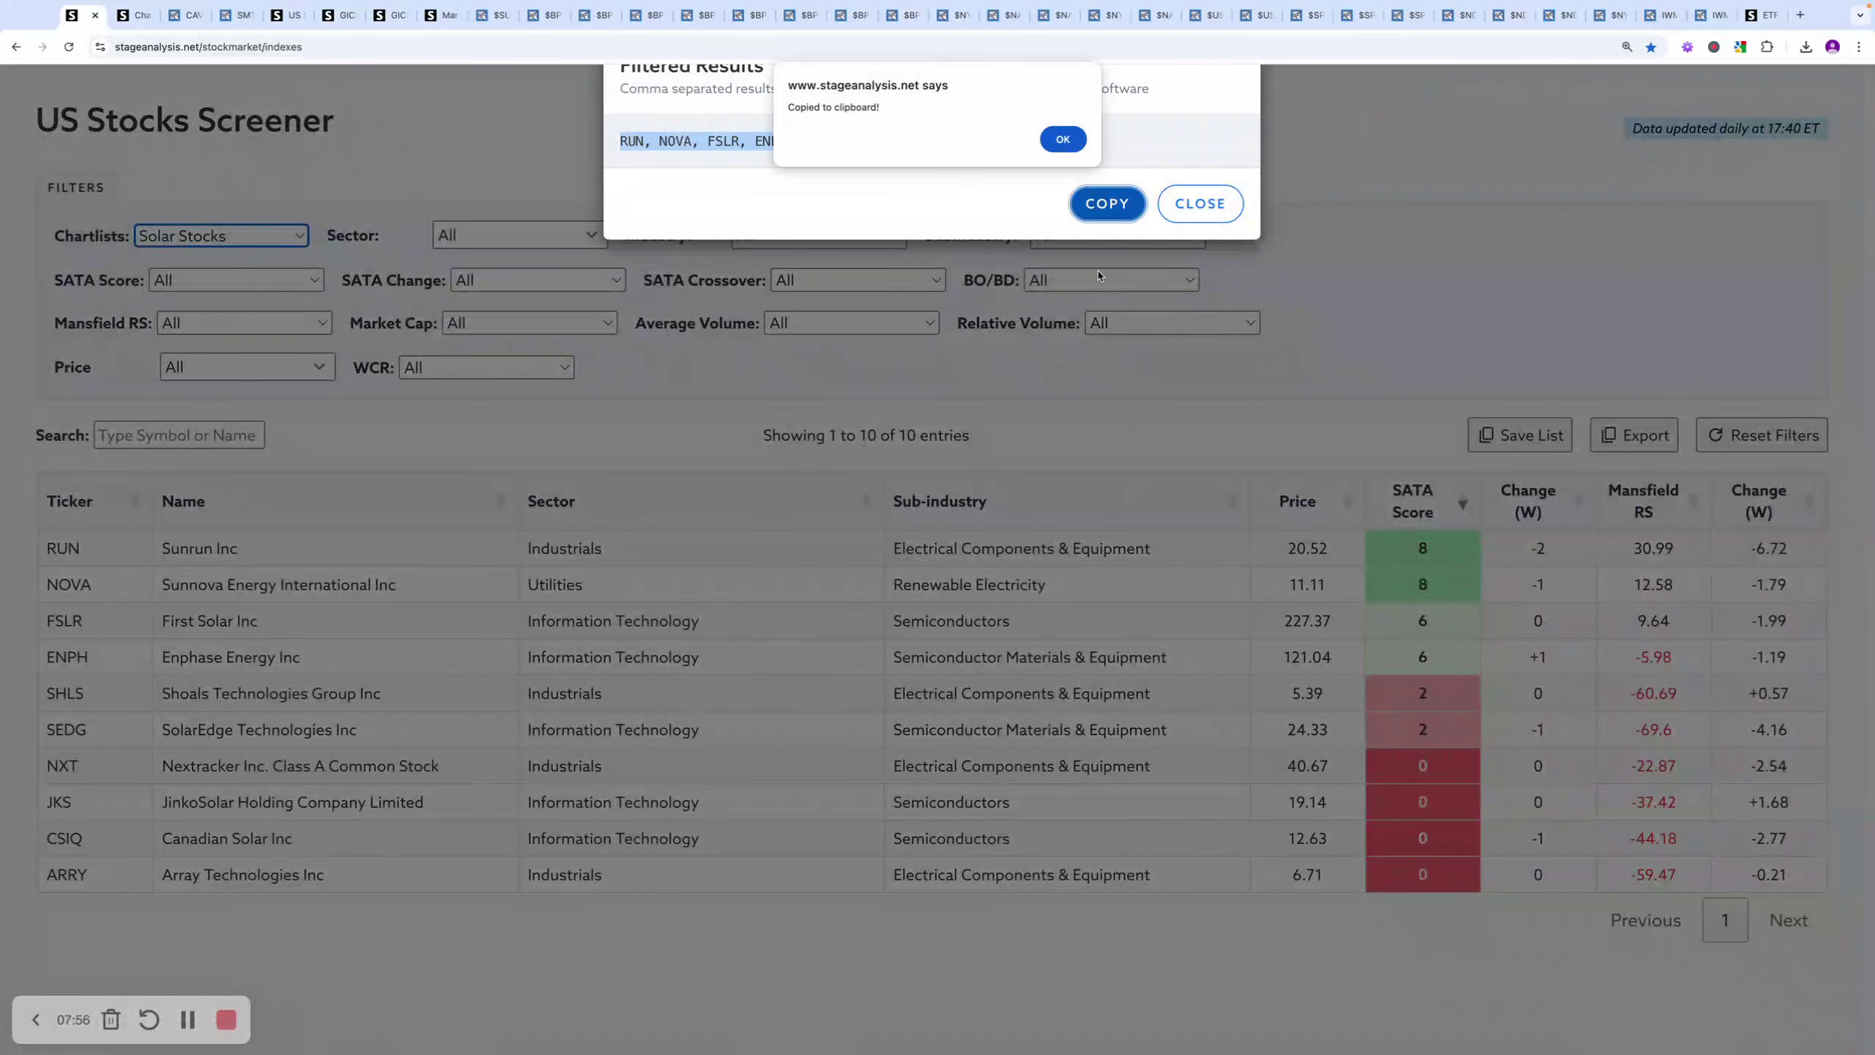
pyautogui.click(1062, 139)
pyautogui.click(1200, 203)
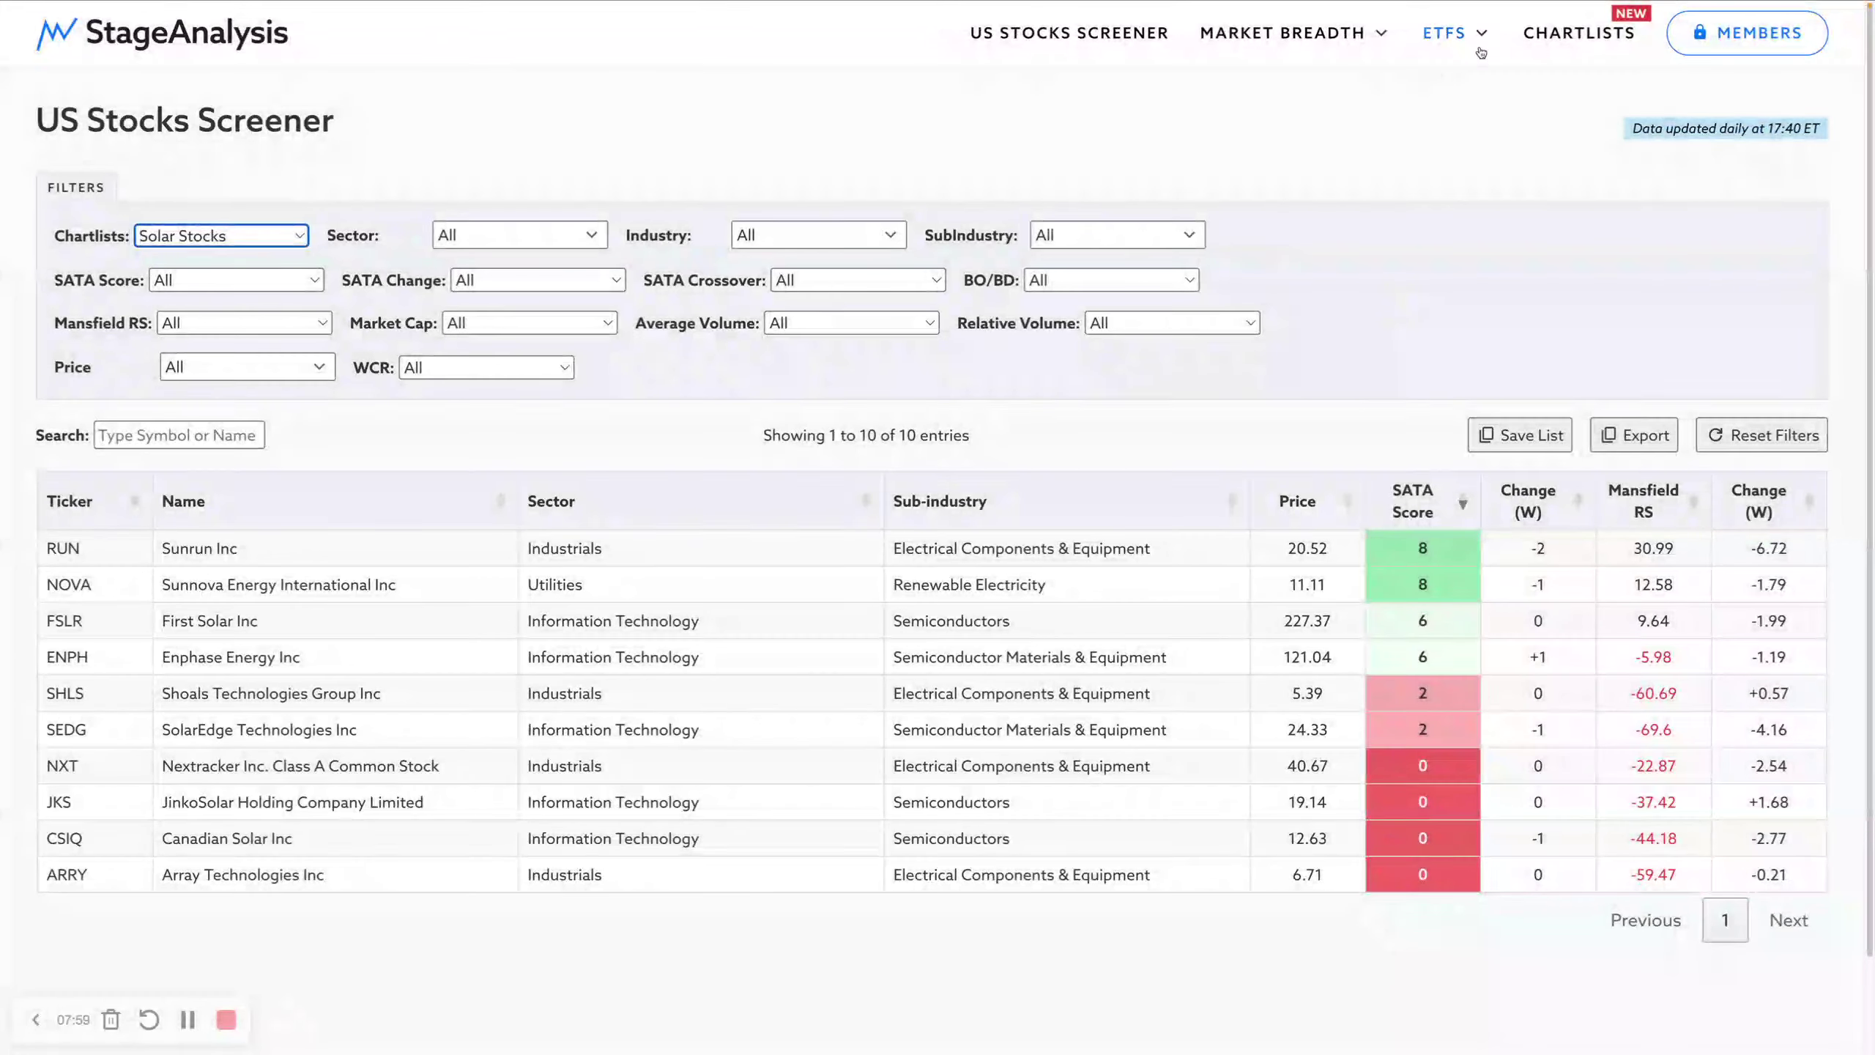
# Step: Create and save chartlist 'Solar Stocks 2' from the pasted solar tickers, with ARRY removed
pyautogui.click(1580, 32)
pyautogui.click(1549, 118)
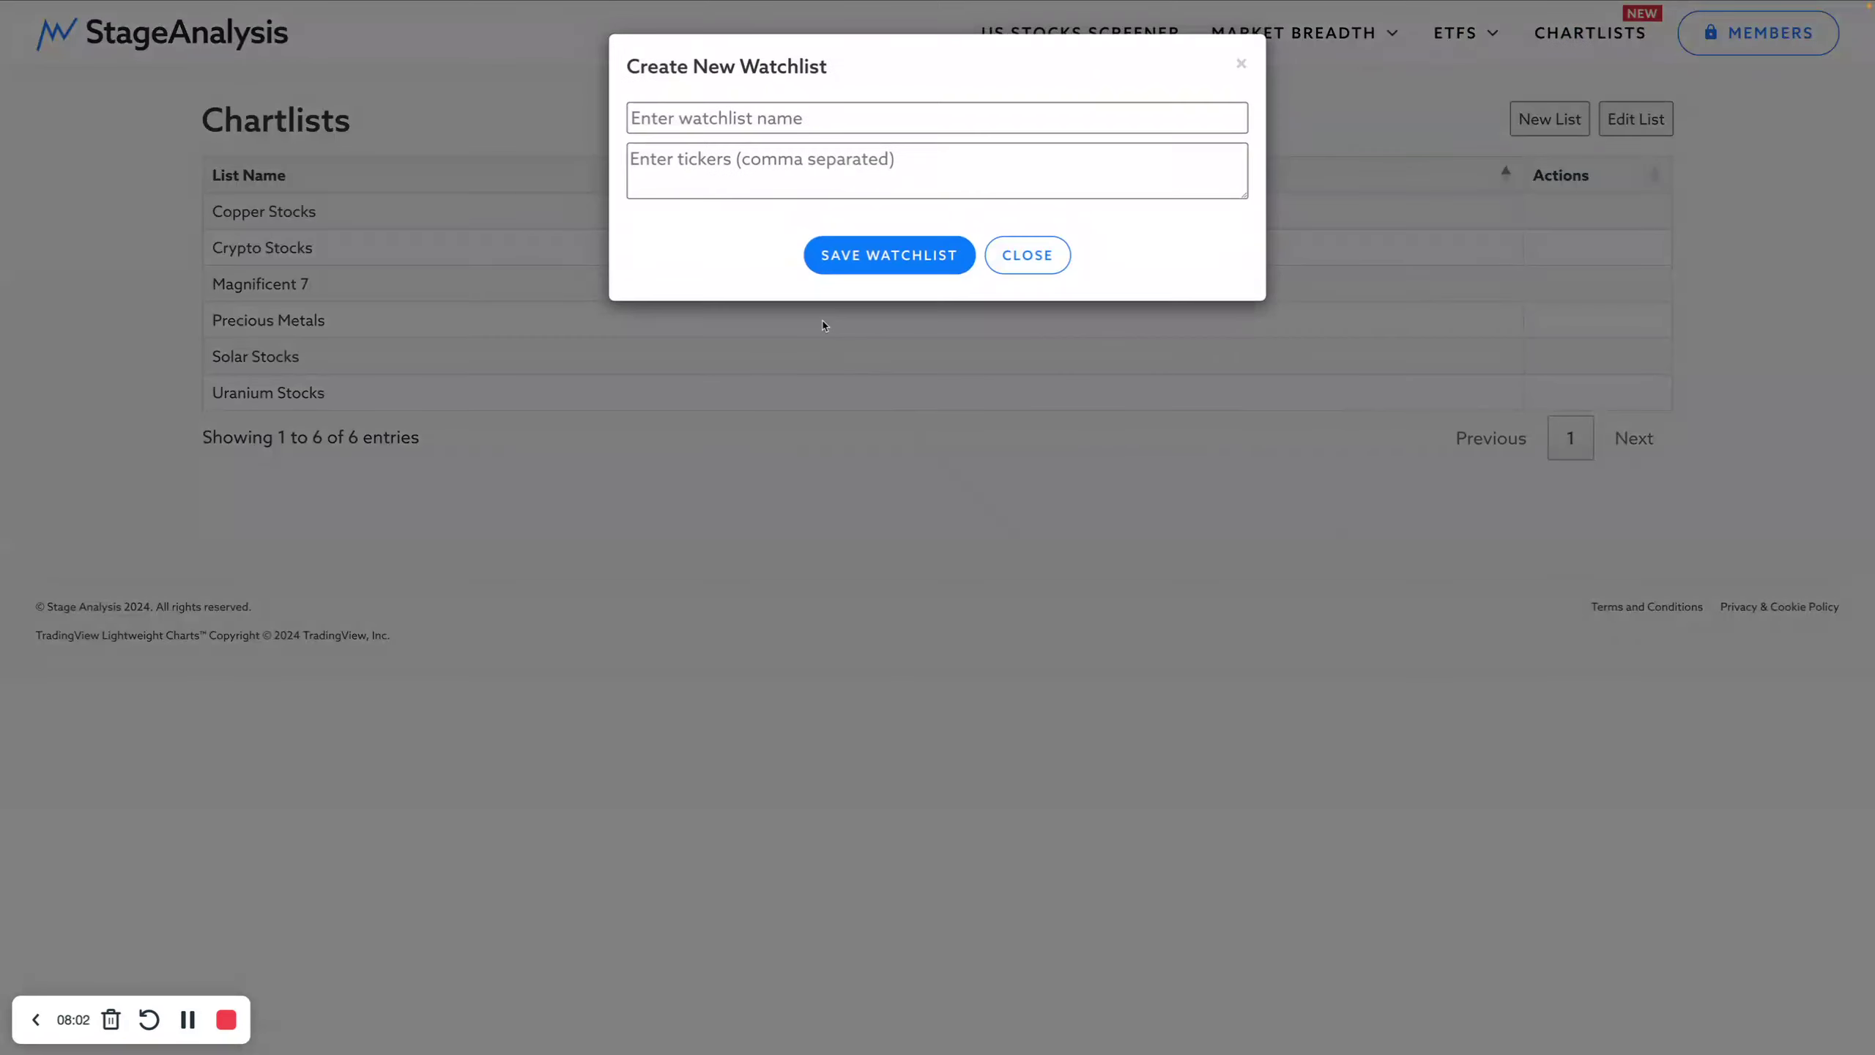
pyautogui.click(713, 118)
pyautogui.write('Solar Stocks')
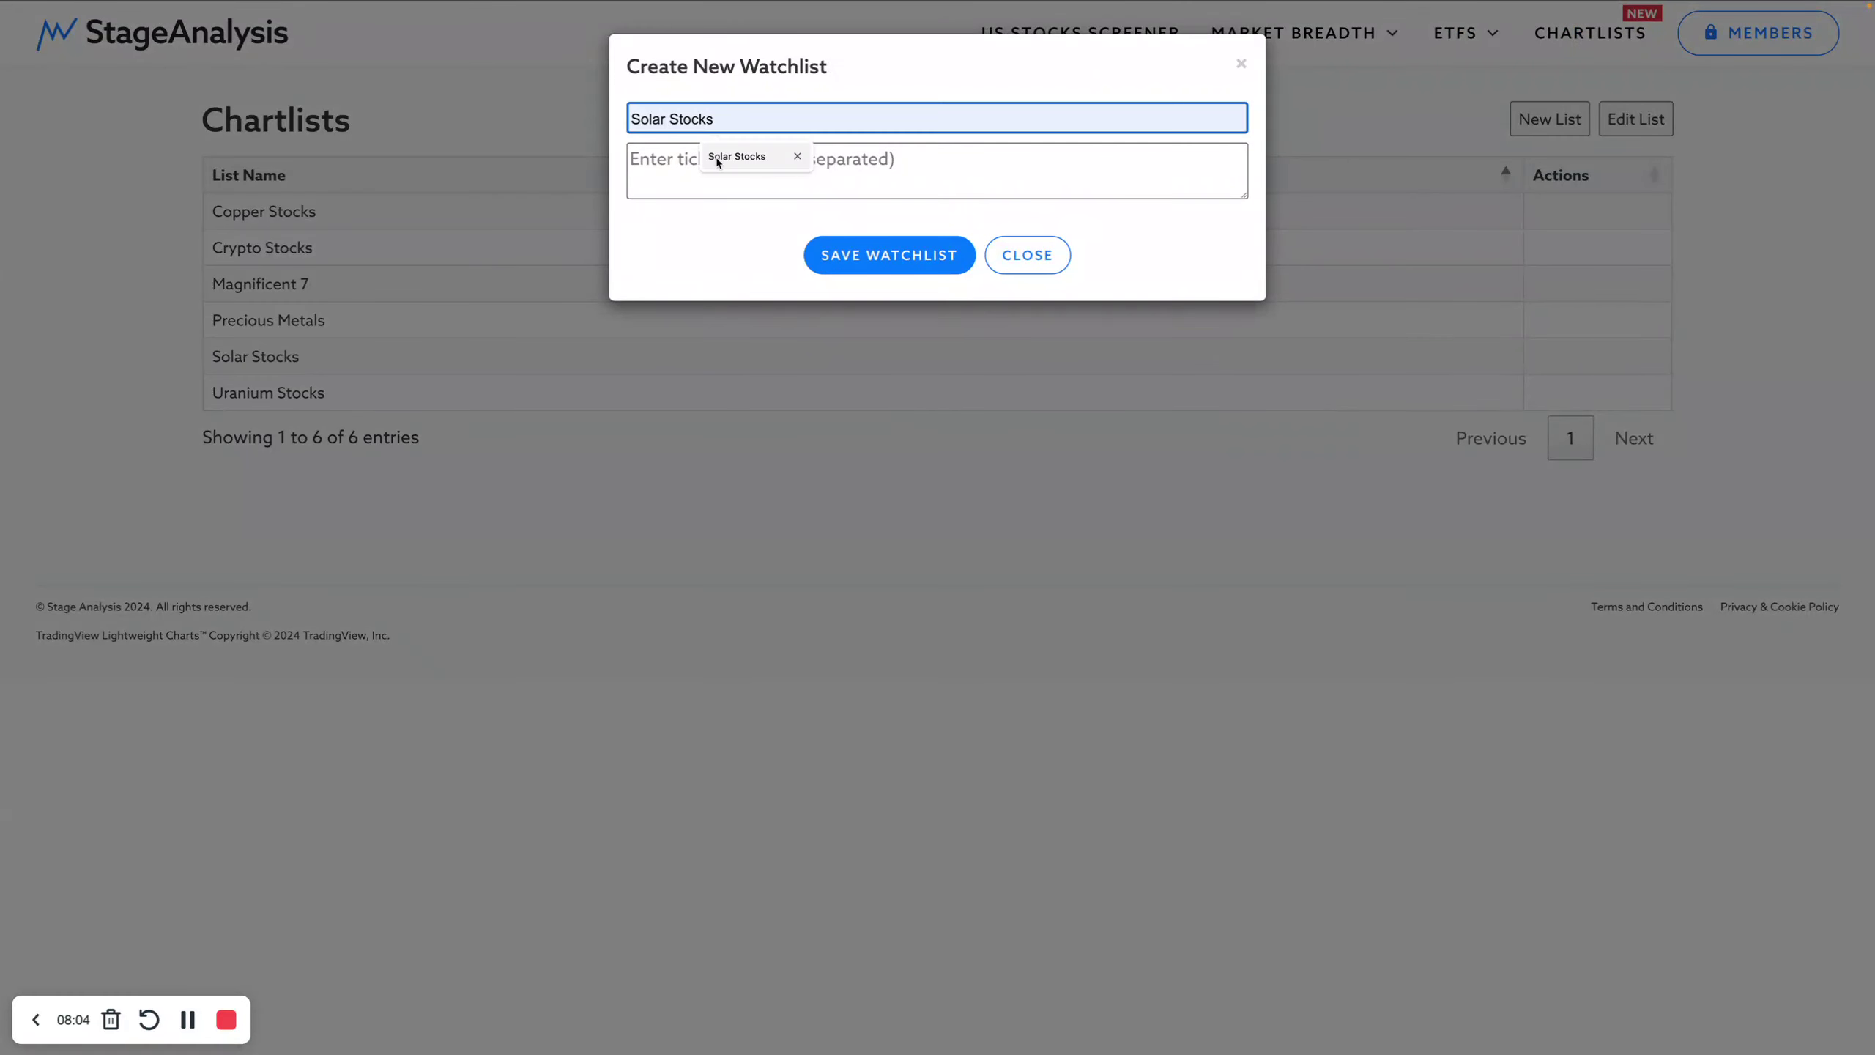
pyautogui.click(727, 156)
pyautogui.write('2')
pyautogui.click(804, 166)
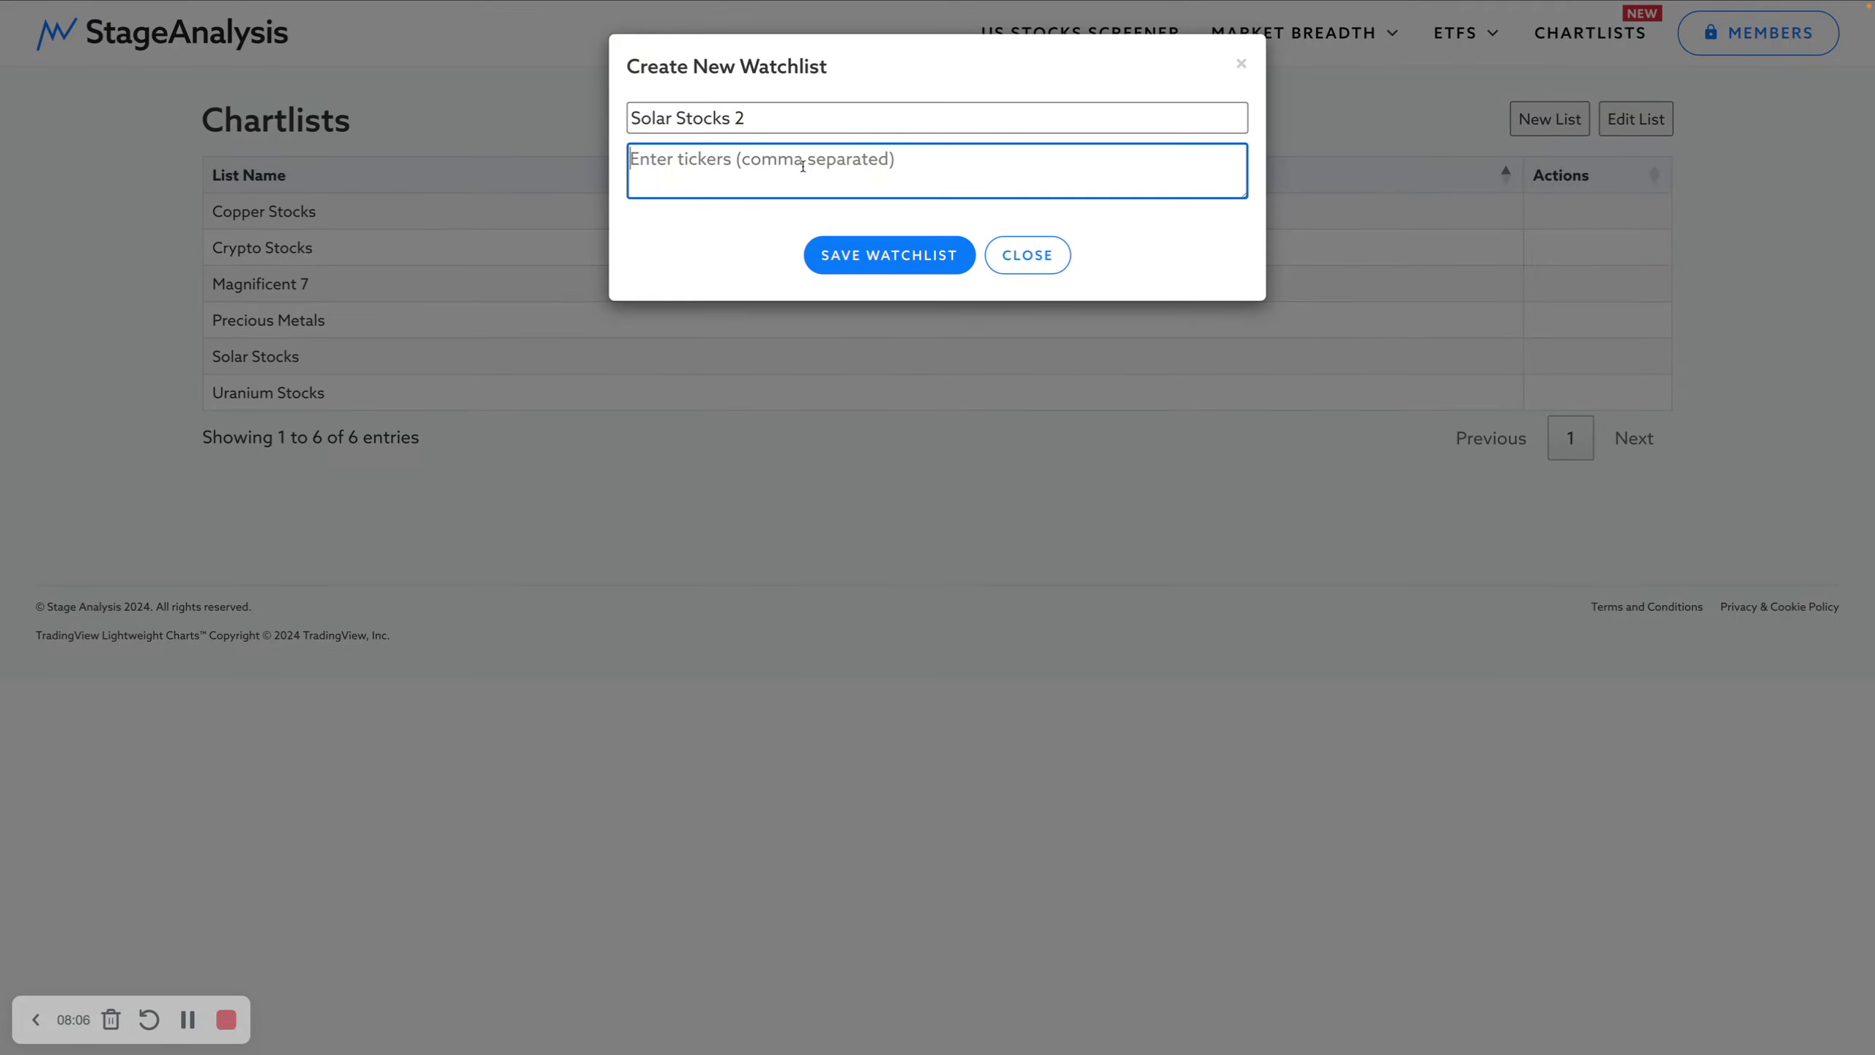
pyautogui.hotkey('ctrl', 'v')
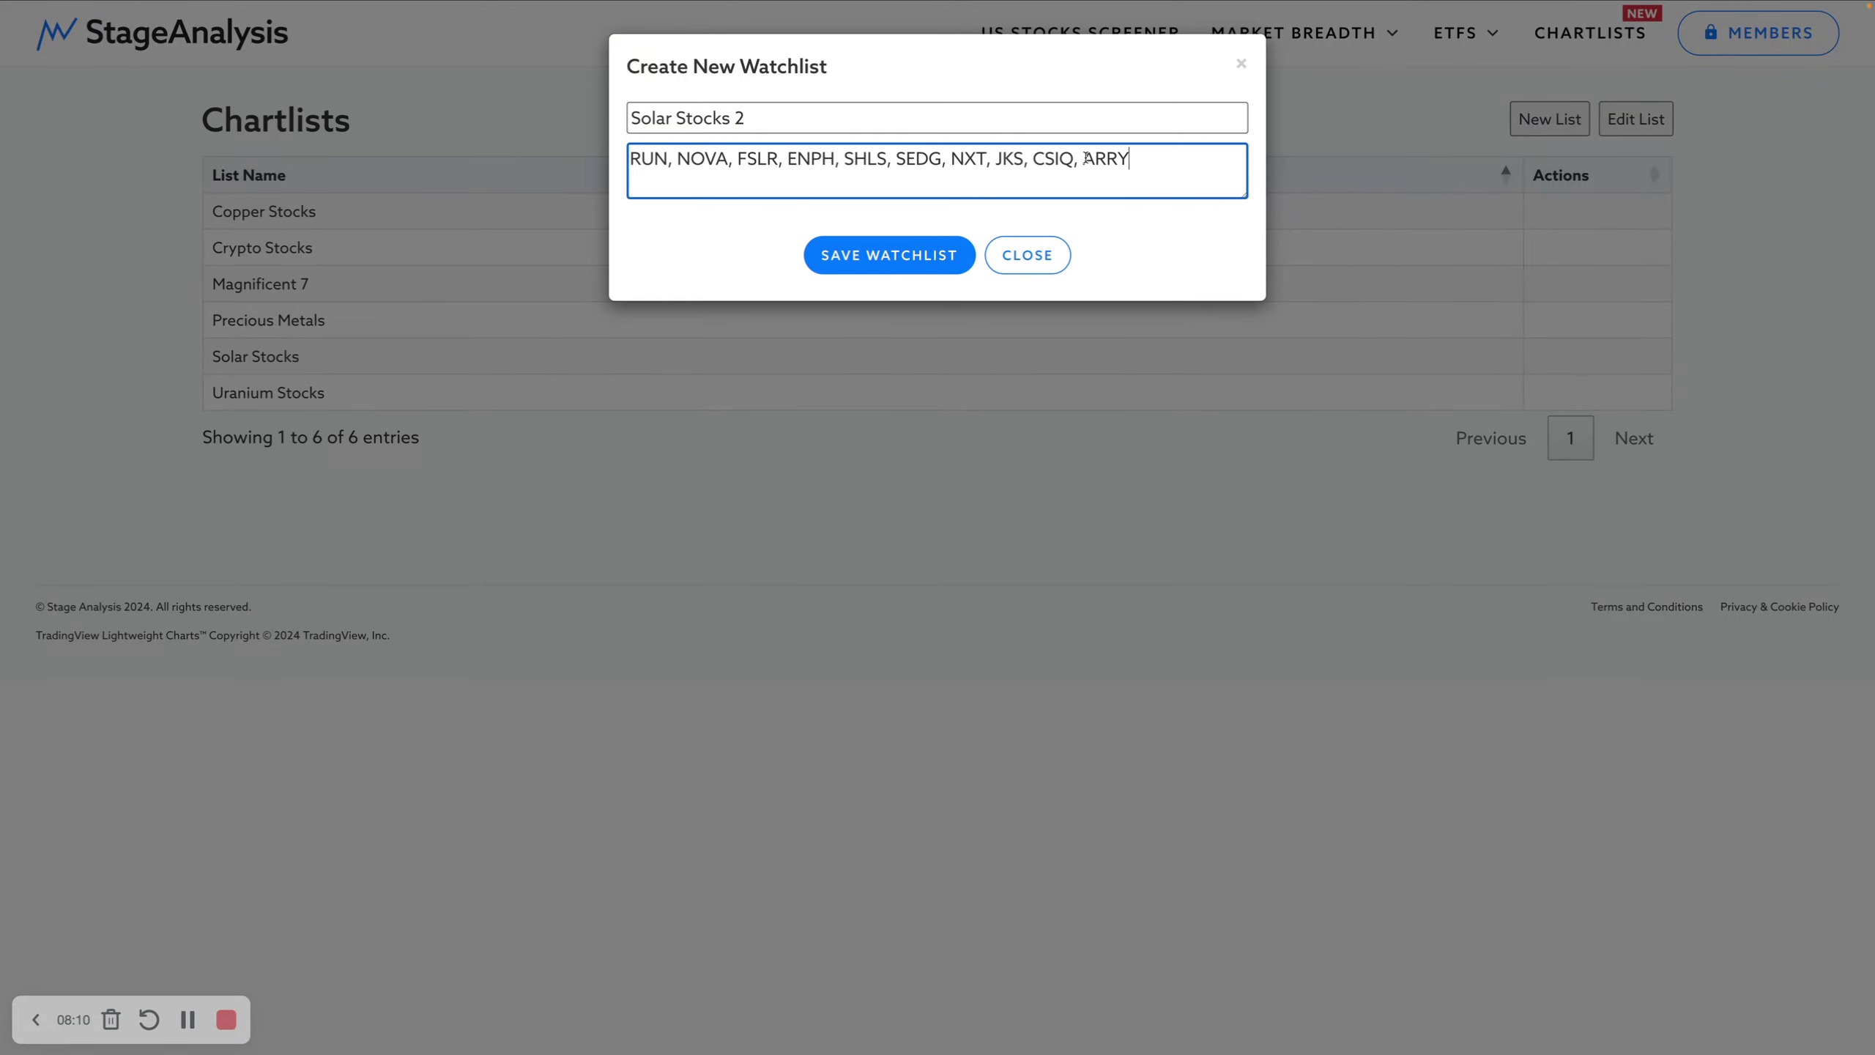
pyautogui.press('BackSpace')
pyautogui.press('BackSpace')
pyautogui.press('BackSpace')
pyautogui.press('BackSpace')
pyautogui.click(915, 259)
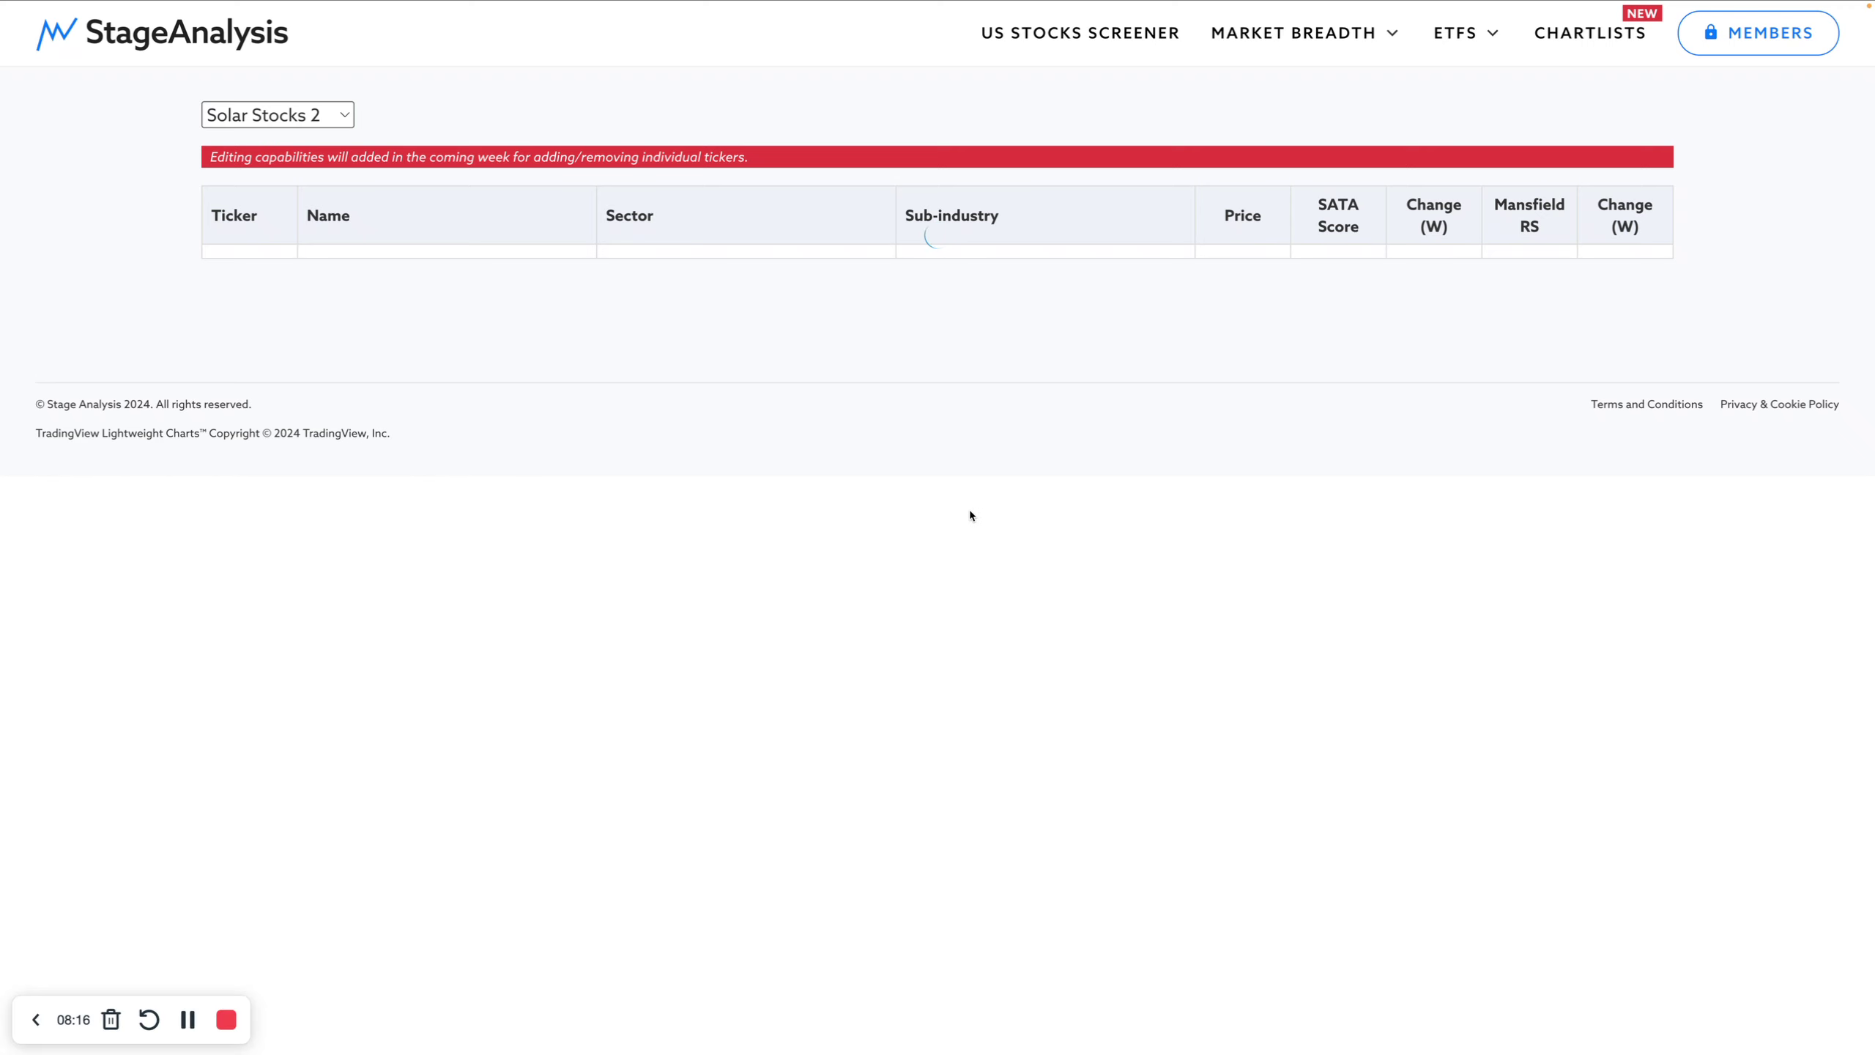
# Step: Switch the list view between Solar Stocks and Solar Stocks 2, then open the Chartlists overview
pyautogui.click(309, 115)
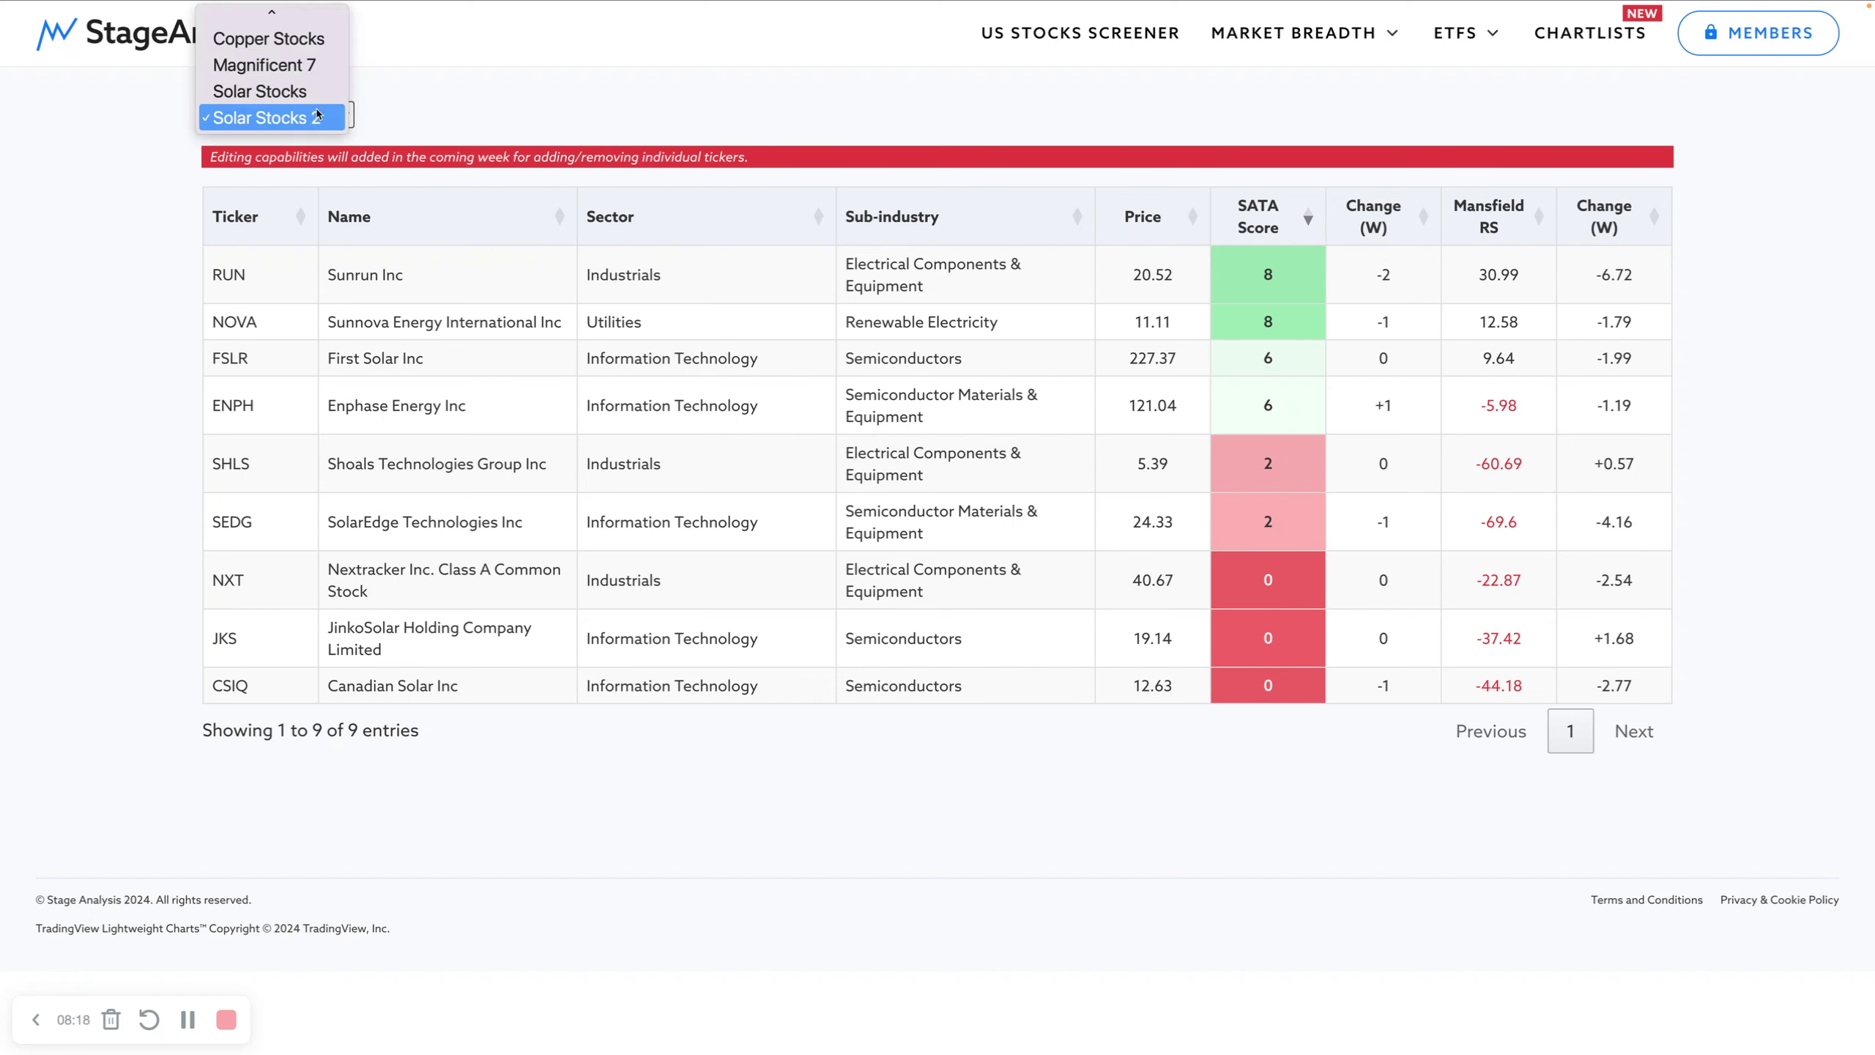
pyautogui.click(317, 91)
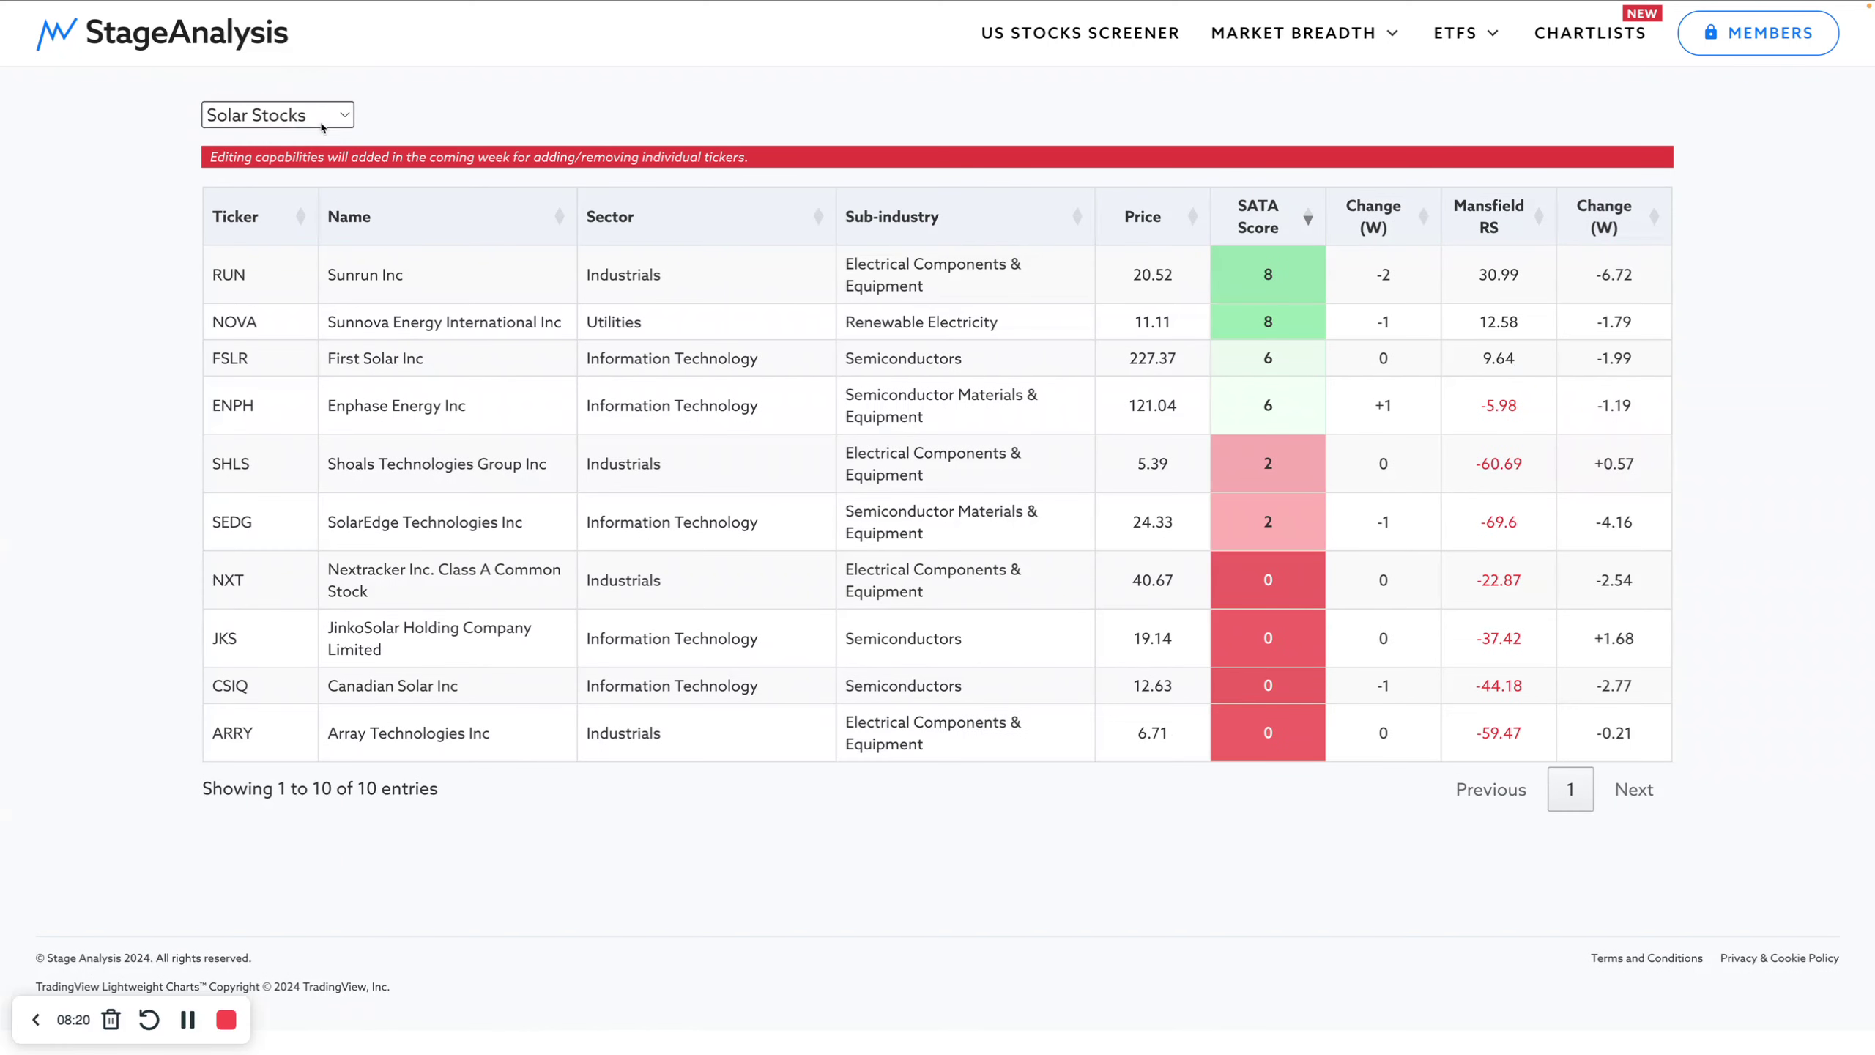
pyautogui.click(287, 115)
pyautogui.click(284, 145)
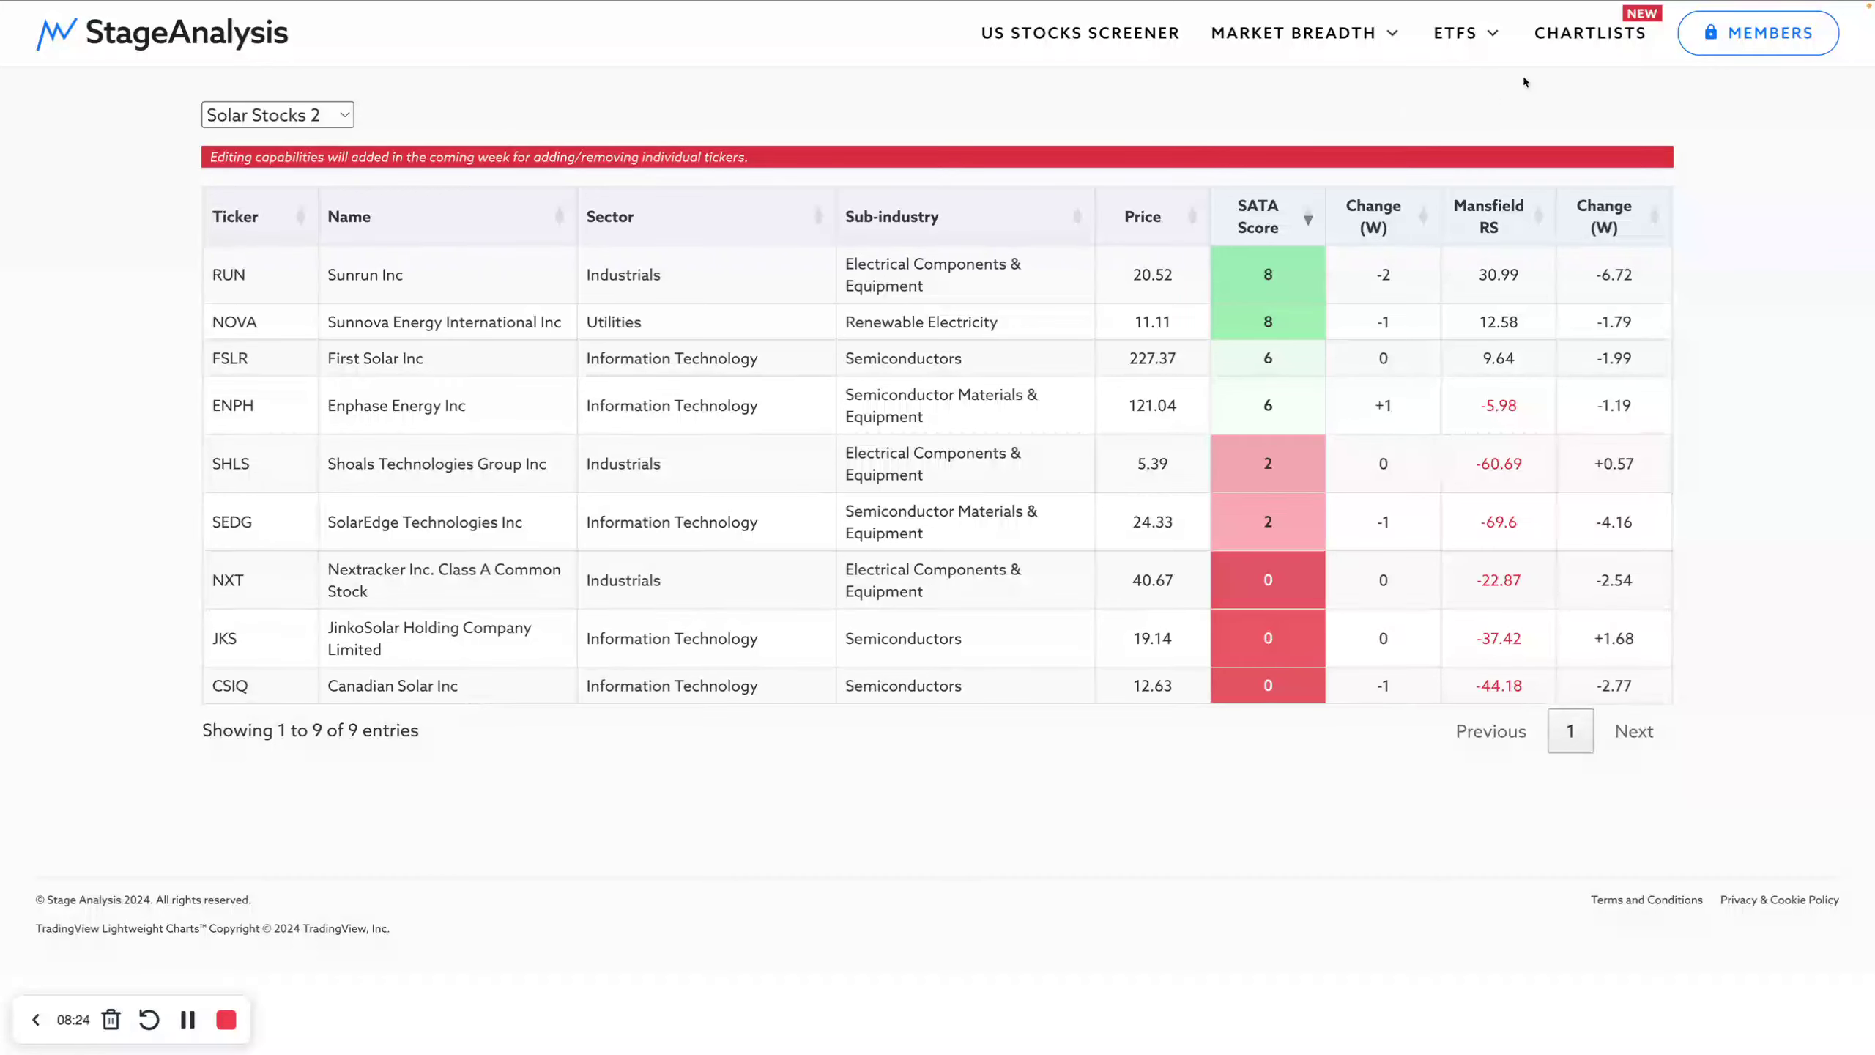
pyautogui.click(1591, 32)
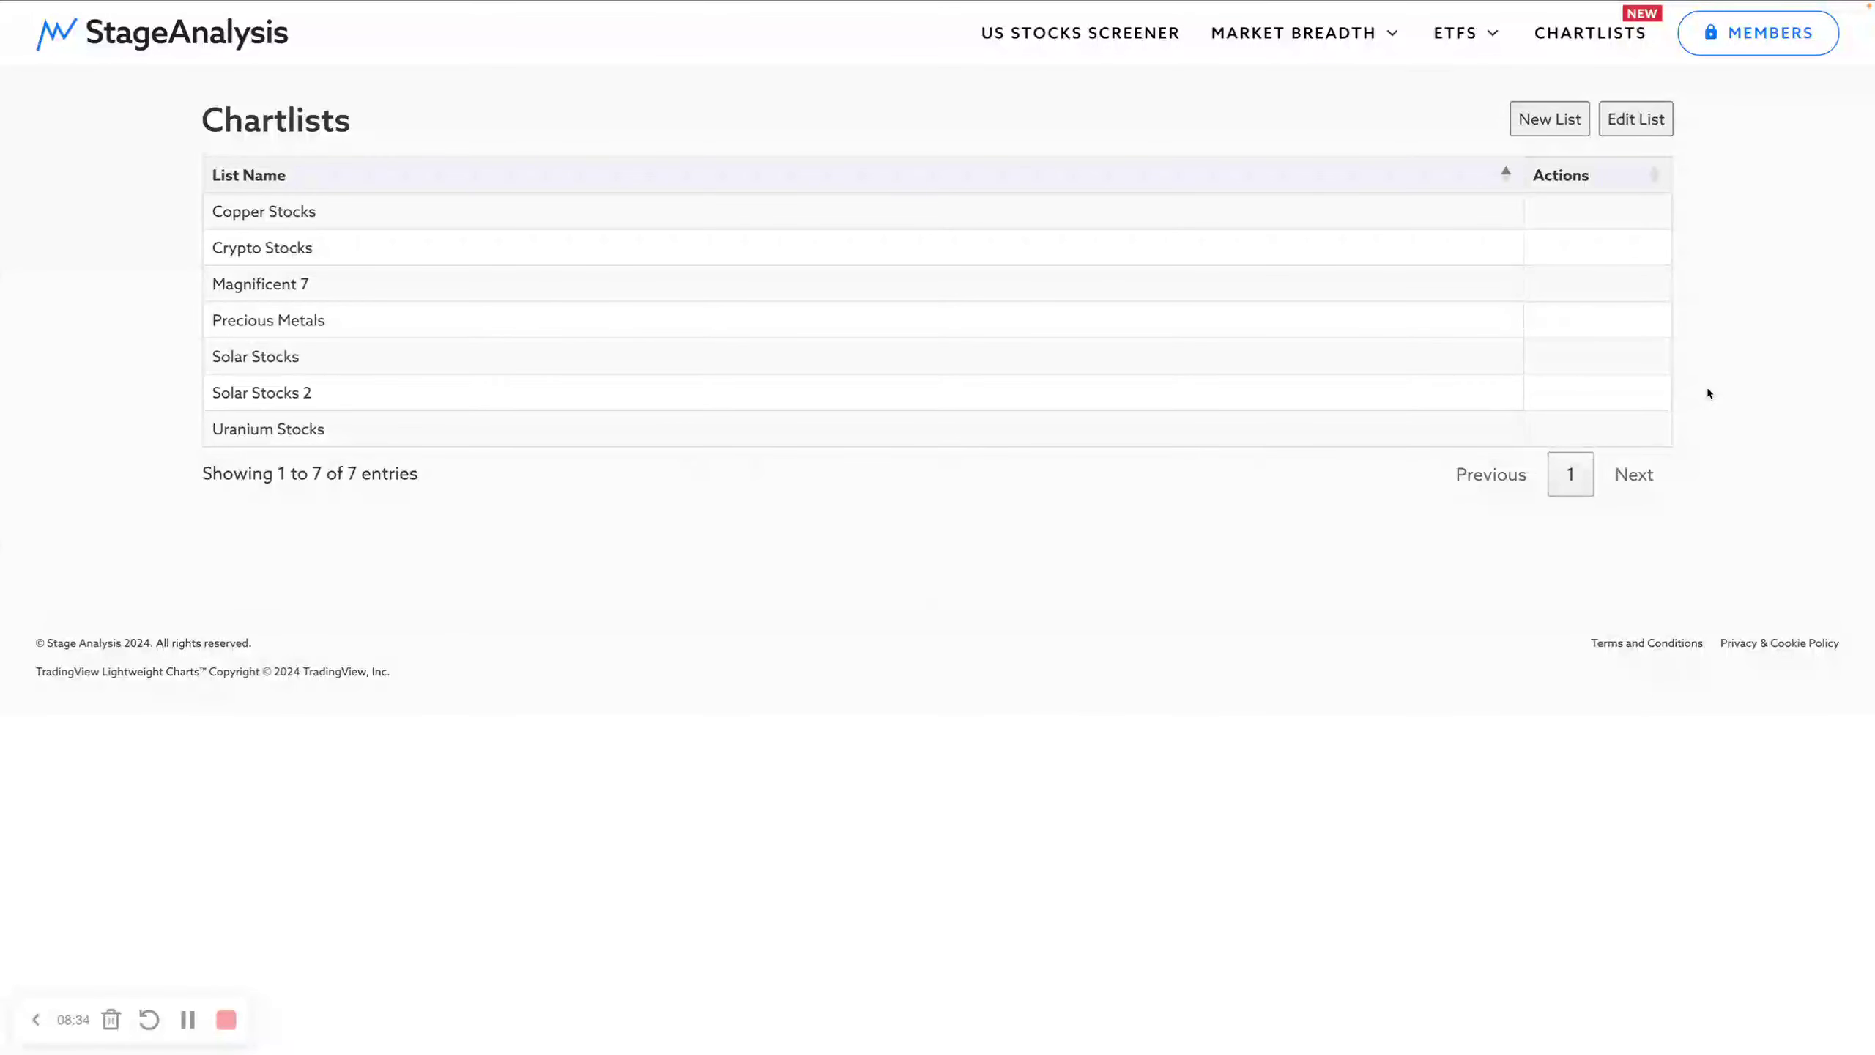
# Step: Delete Solar Stocks 2 through Edit List, confirming and dismissing the success message
pyautogui.click(1635, 118)
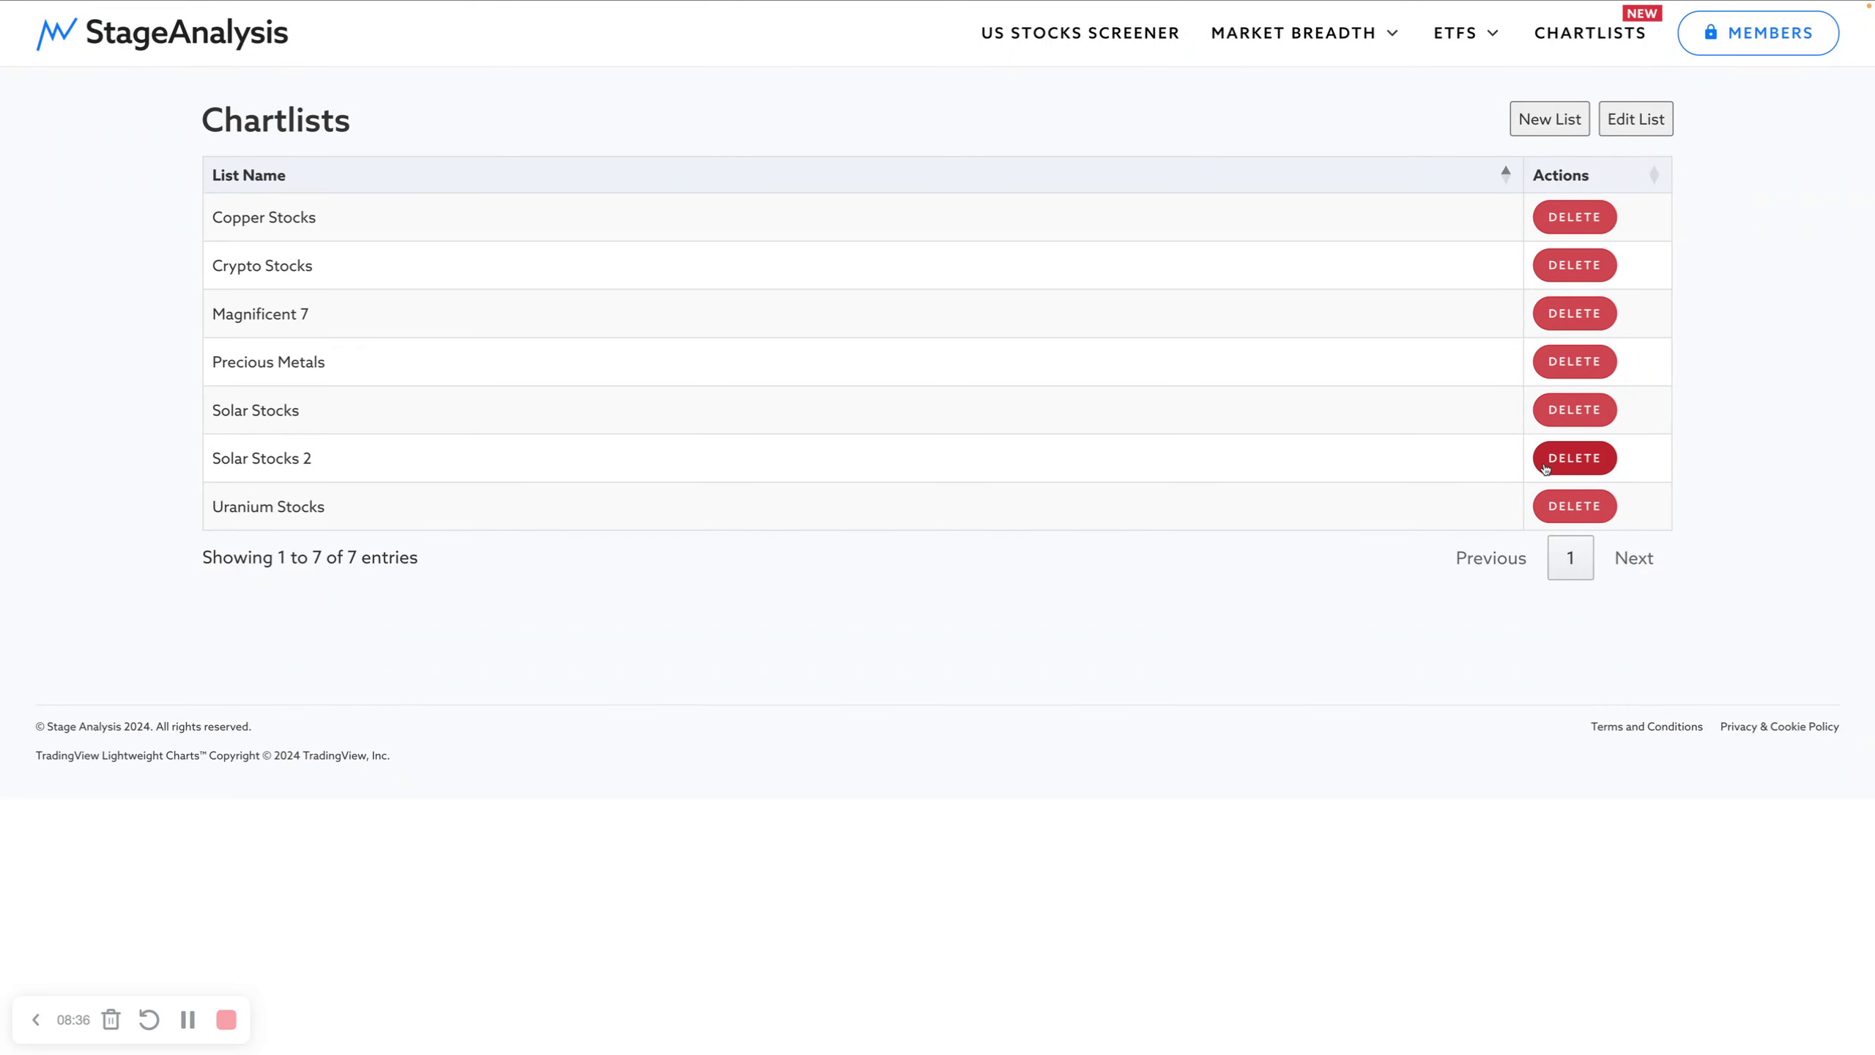
pyautogui.click(1545, 469)
pyautogui.click(1058, 138)
pyautogui.click(1058, 138)
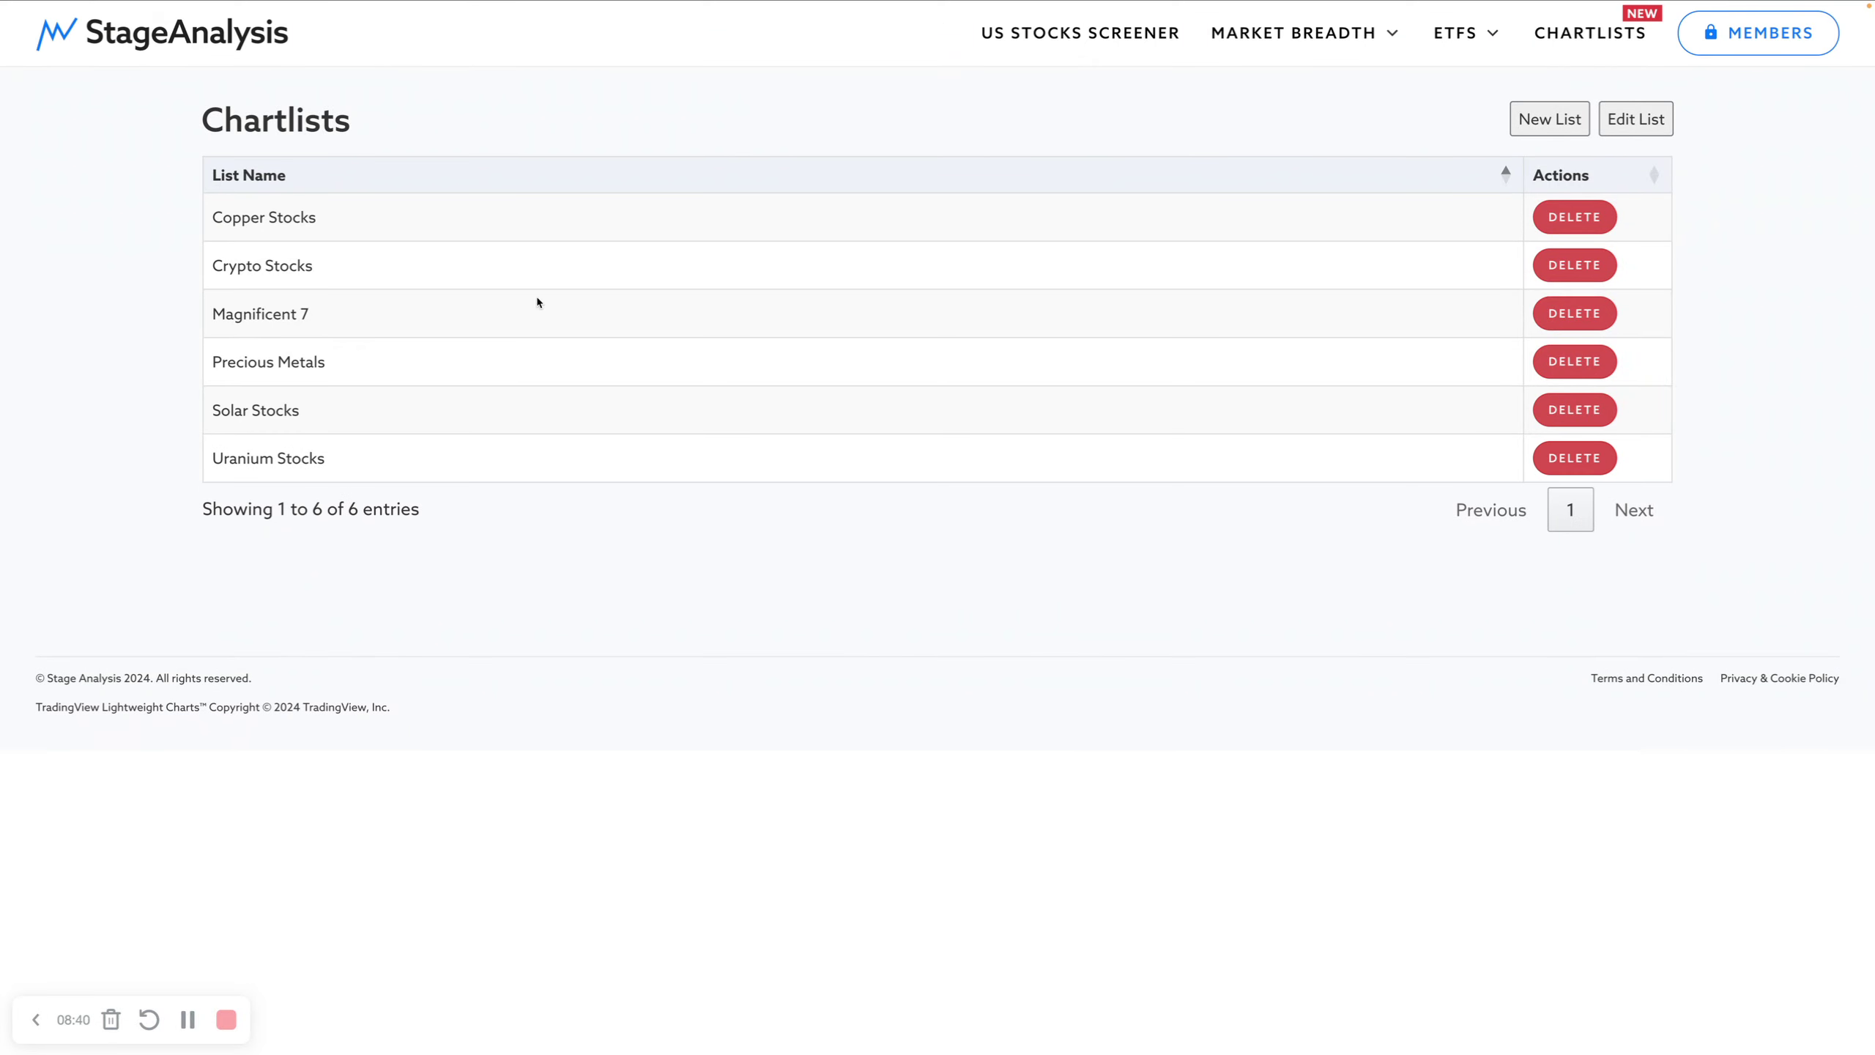
# Step: Browse the Magnificent 7, Precious Metals and Copper Stocks chartlists, then go to the US stocks screener
pyautogui.click(273, 314)
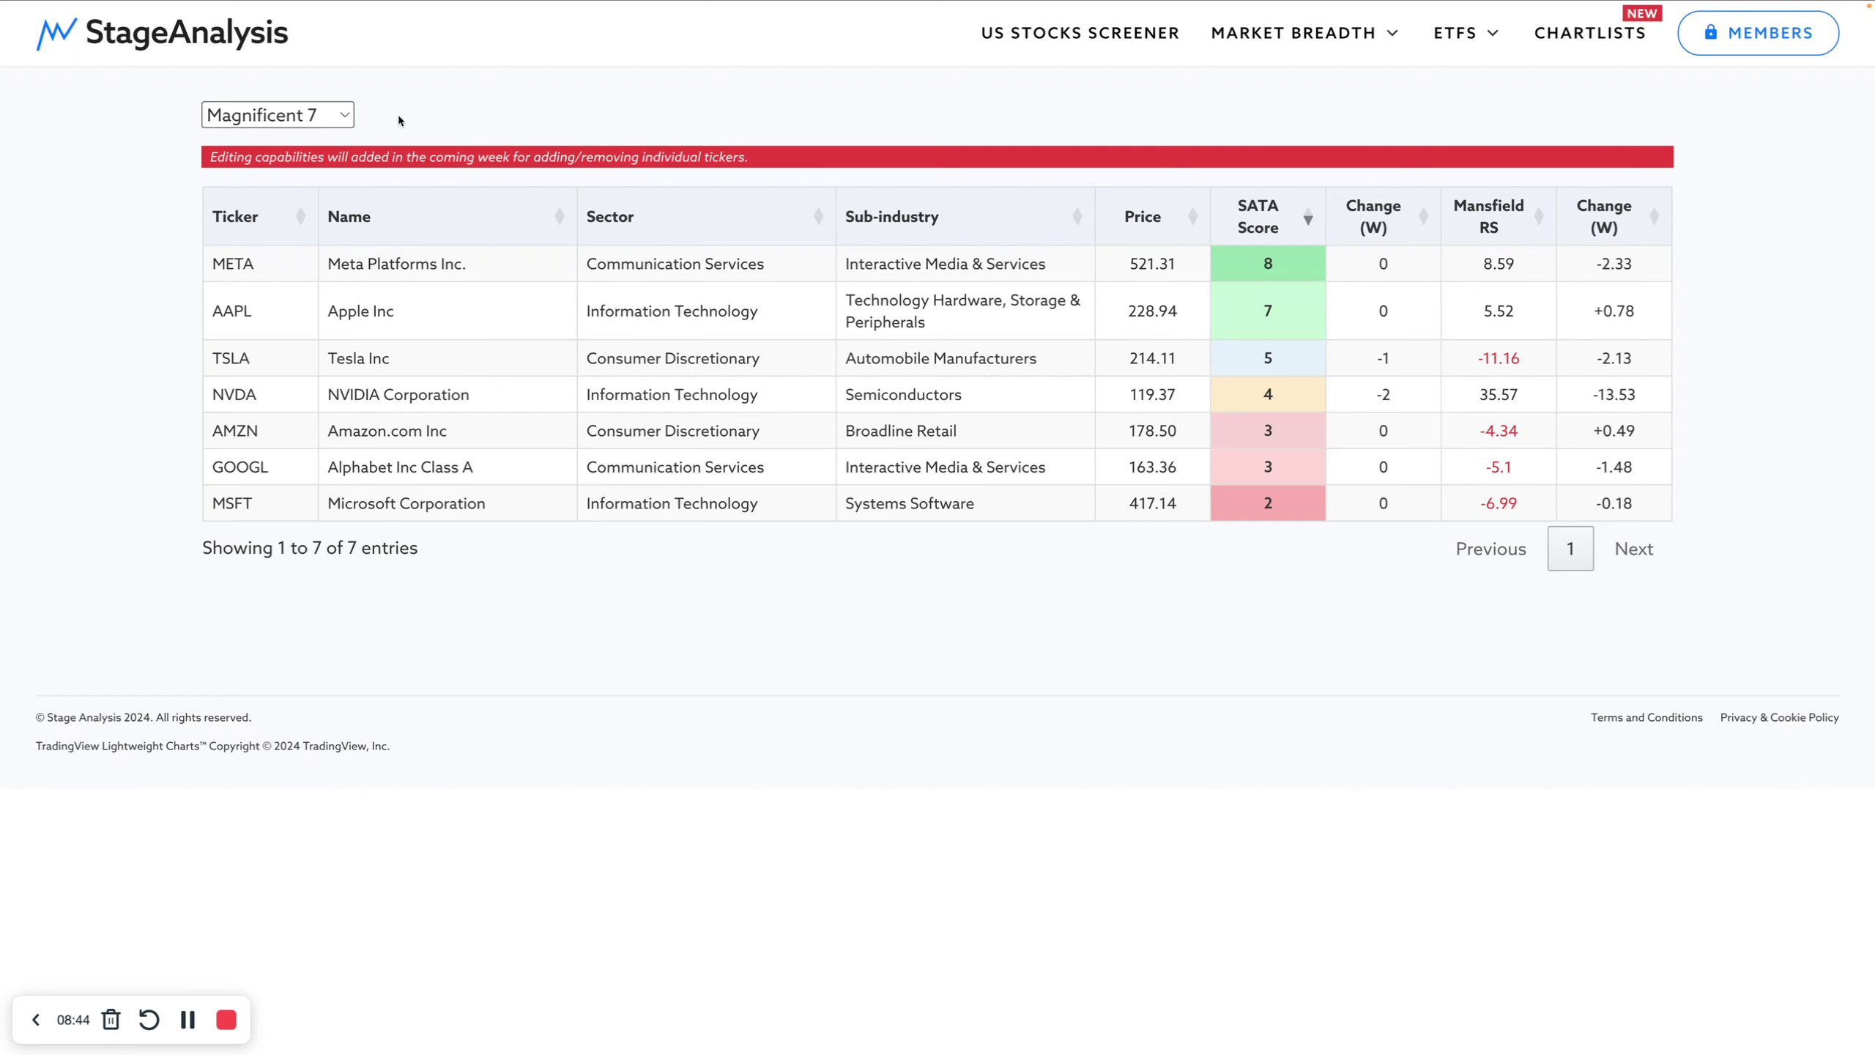
pyautogui.click(336, 114)
pyautogui.click(267, 22)
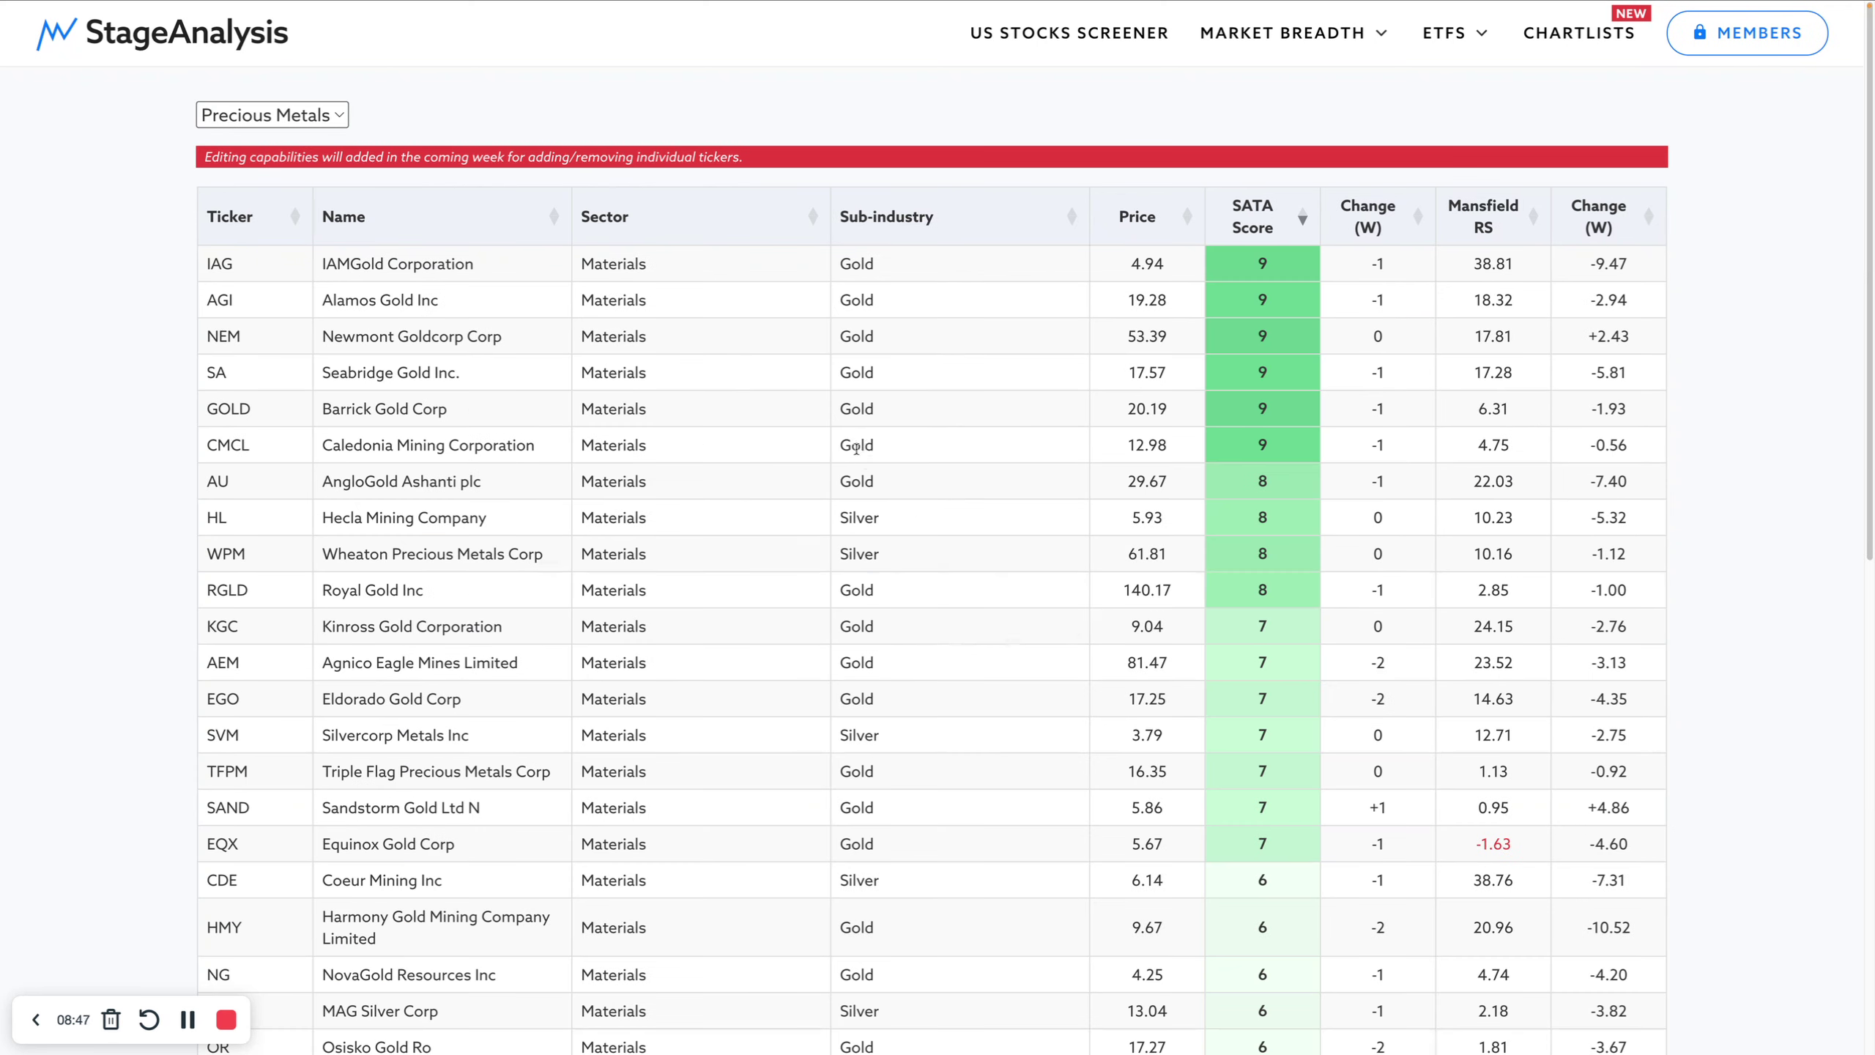
pyautogui.click(273, 114)
pyautogui.click(273, 148)
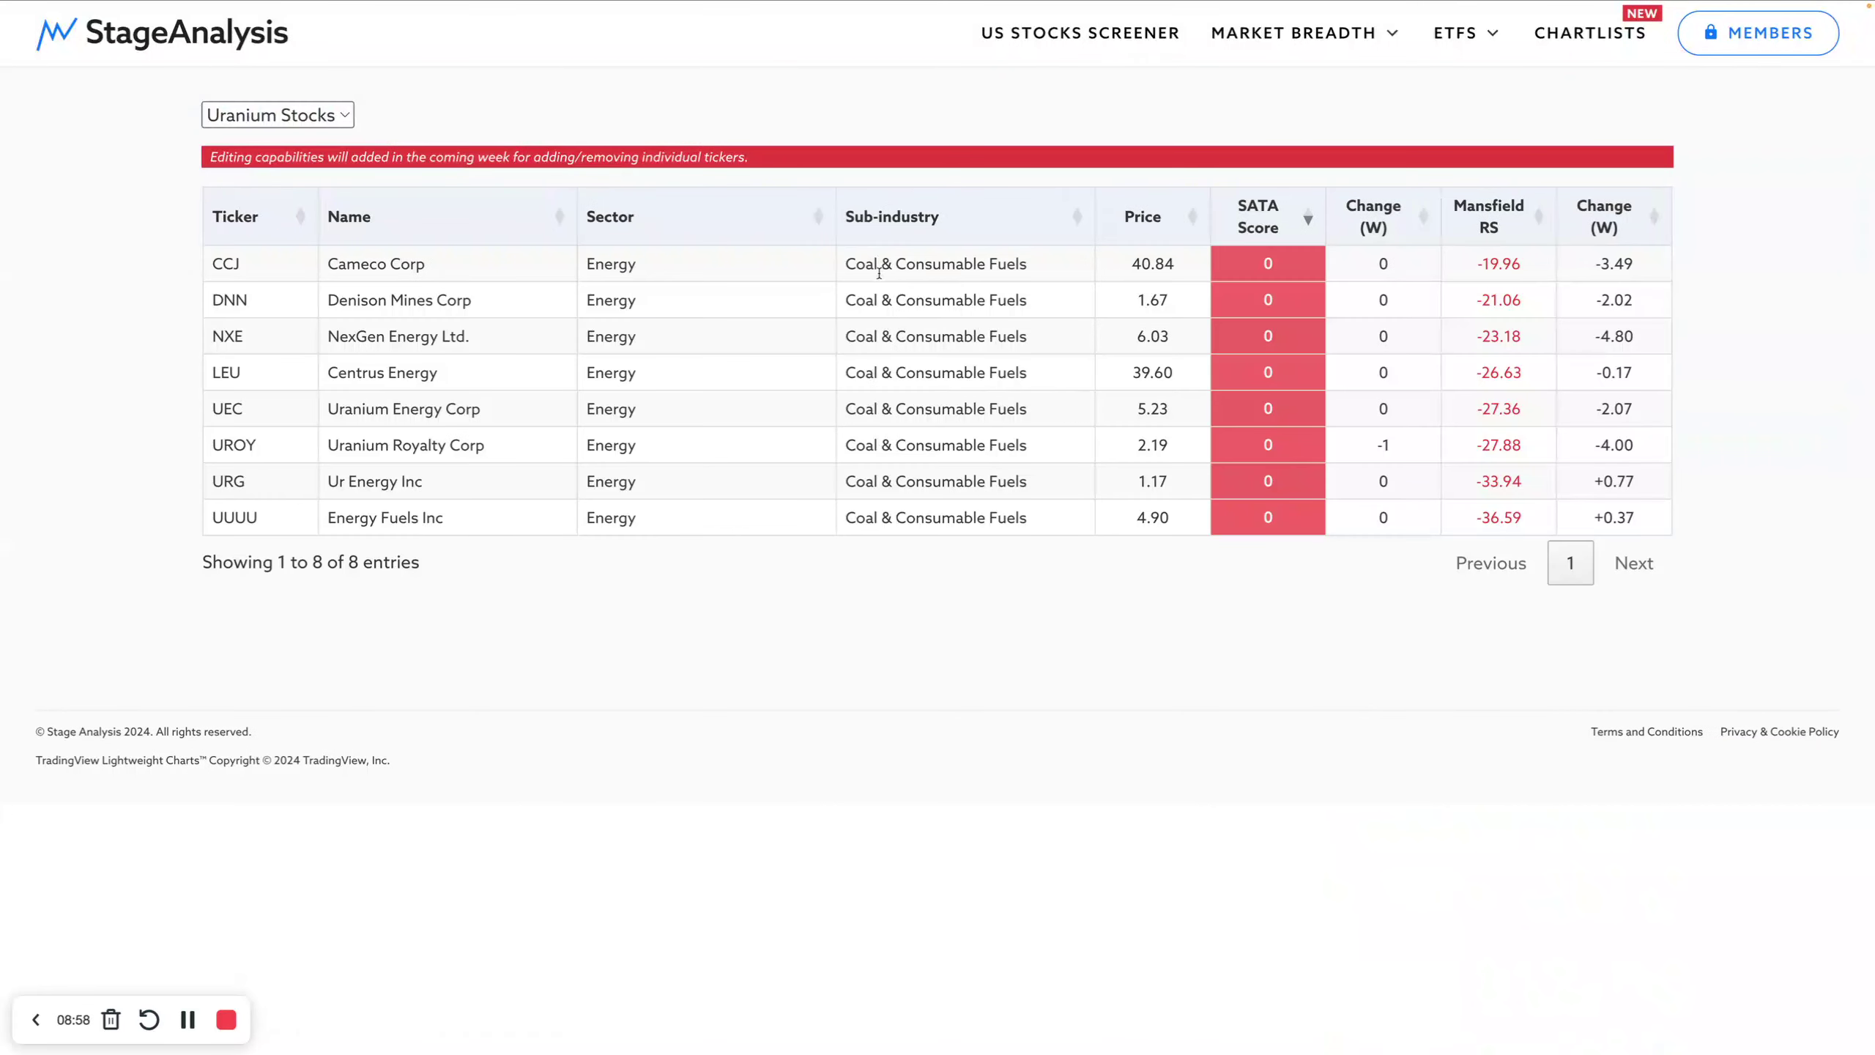
pyautogui.click(310, 115)
pyautogui.click(305, 145)
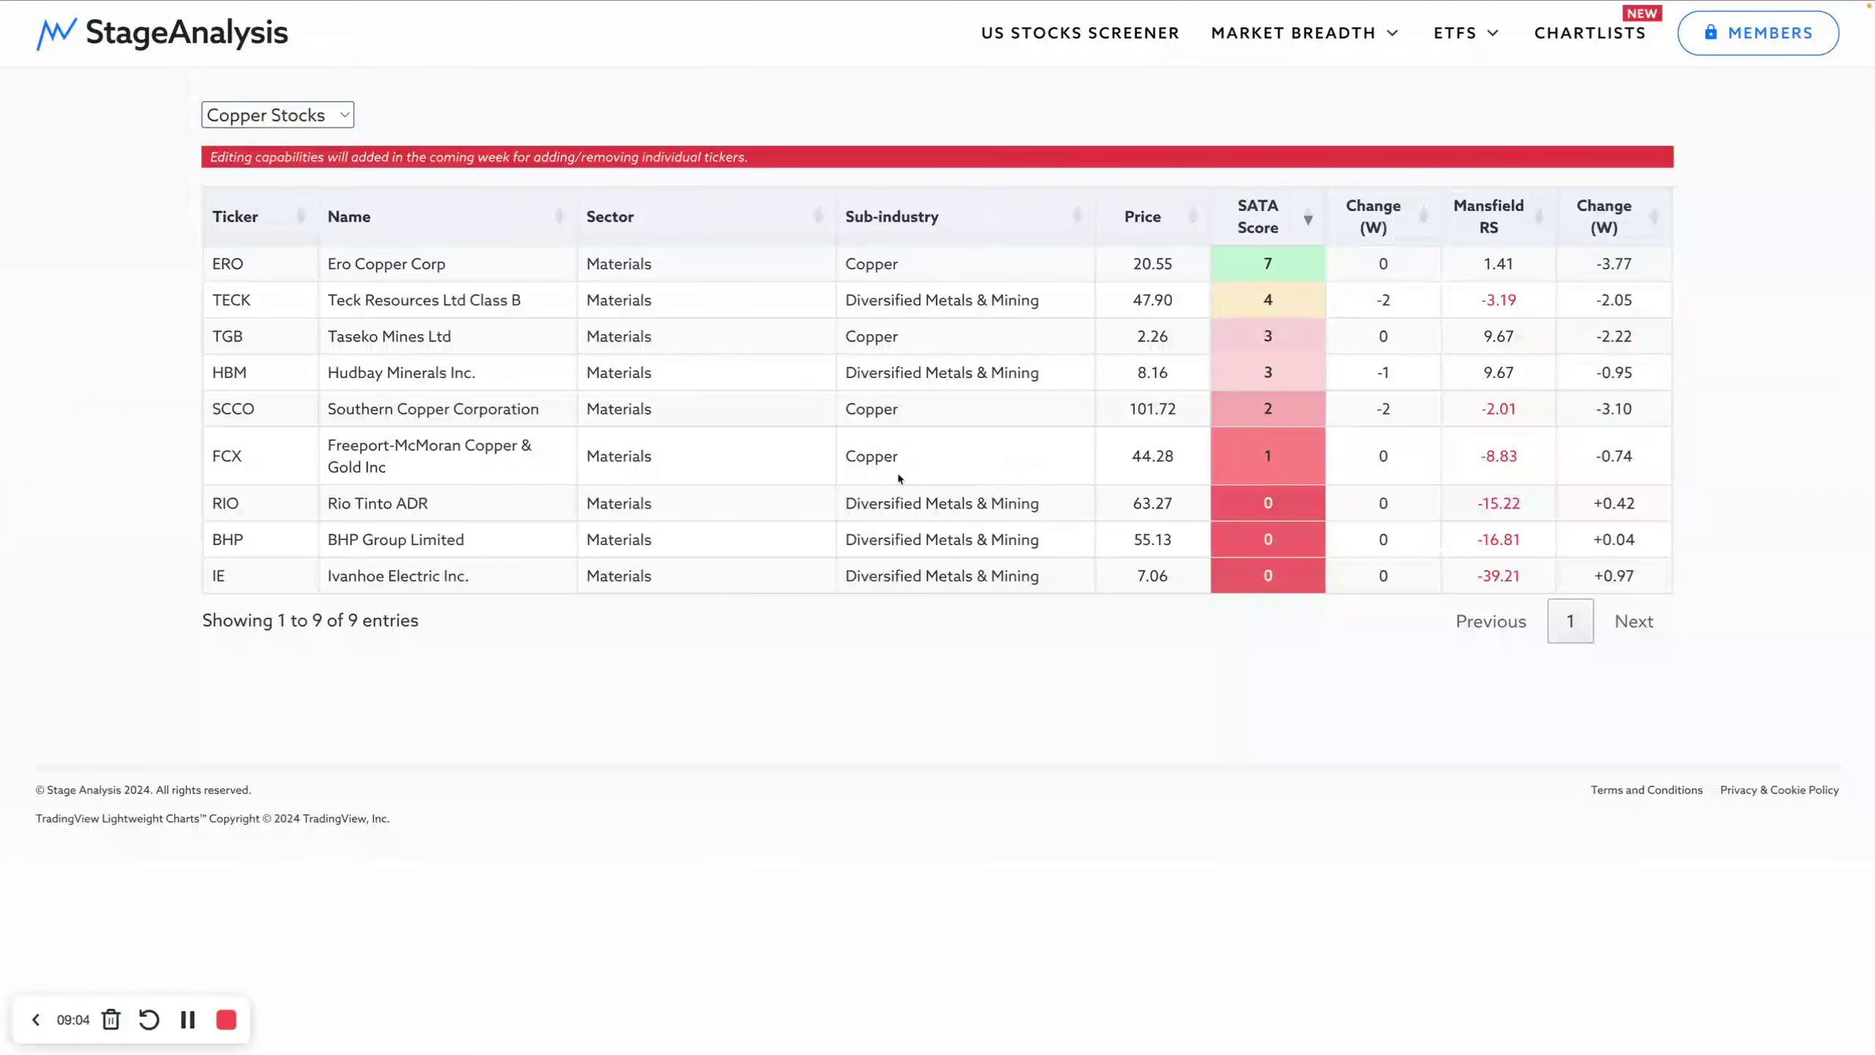
pyautogui.click(299, 114)
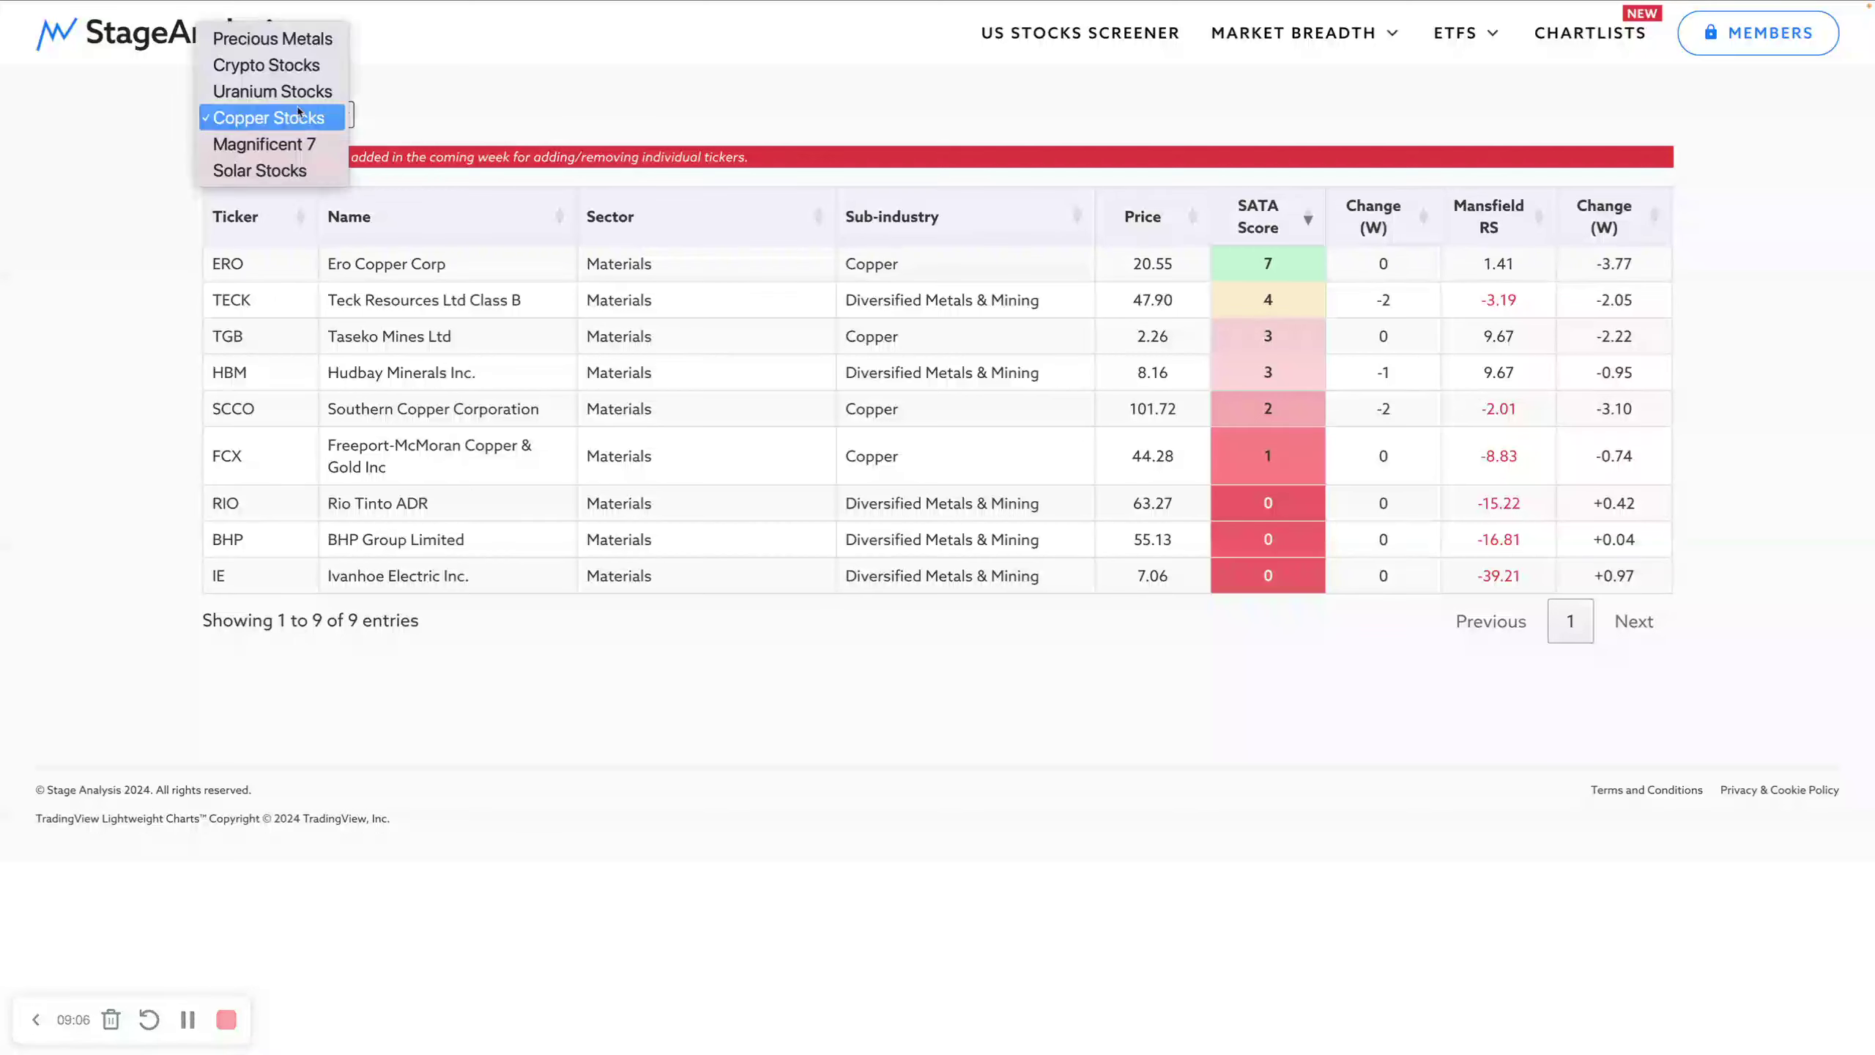
pyautogui.click(290, 46)
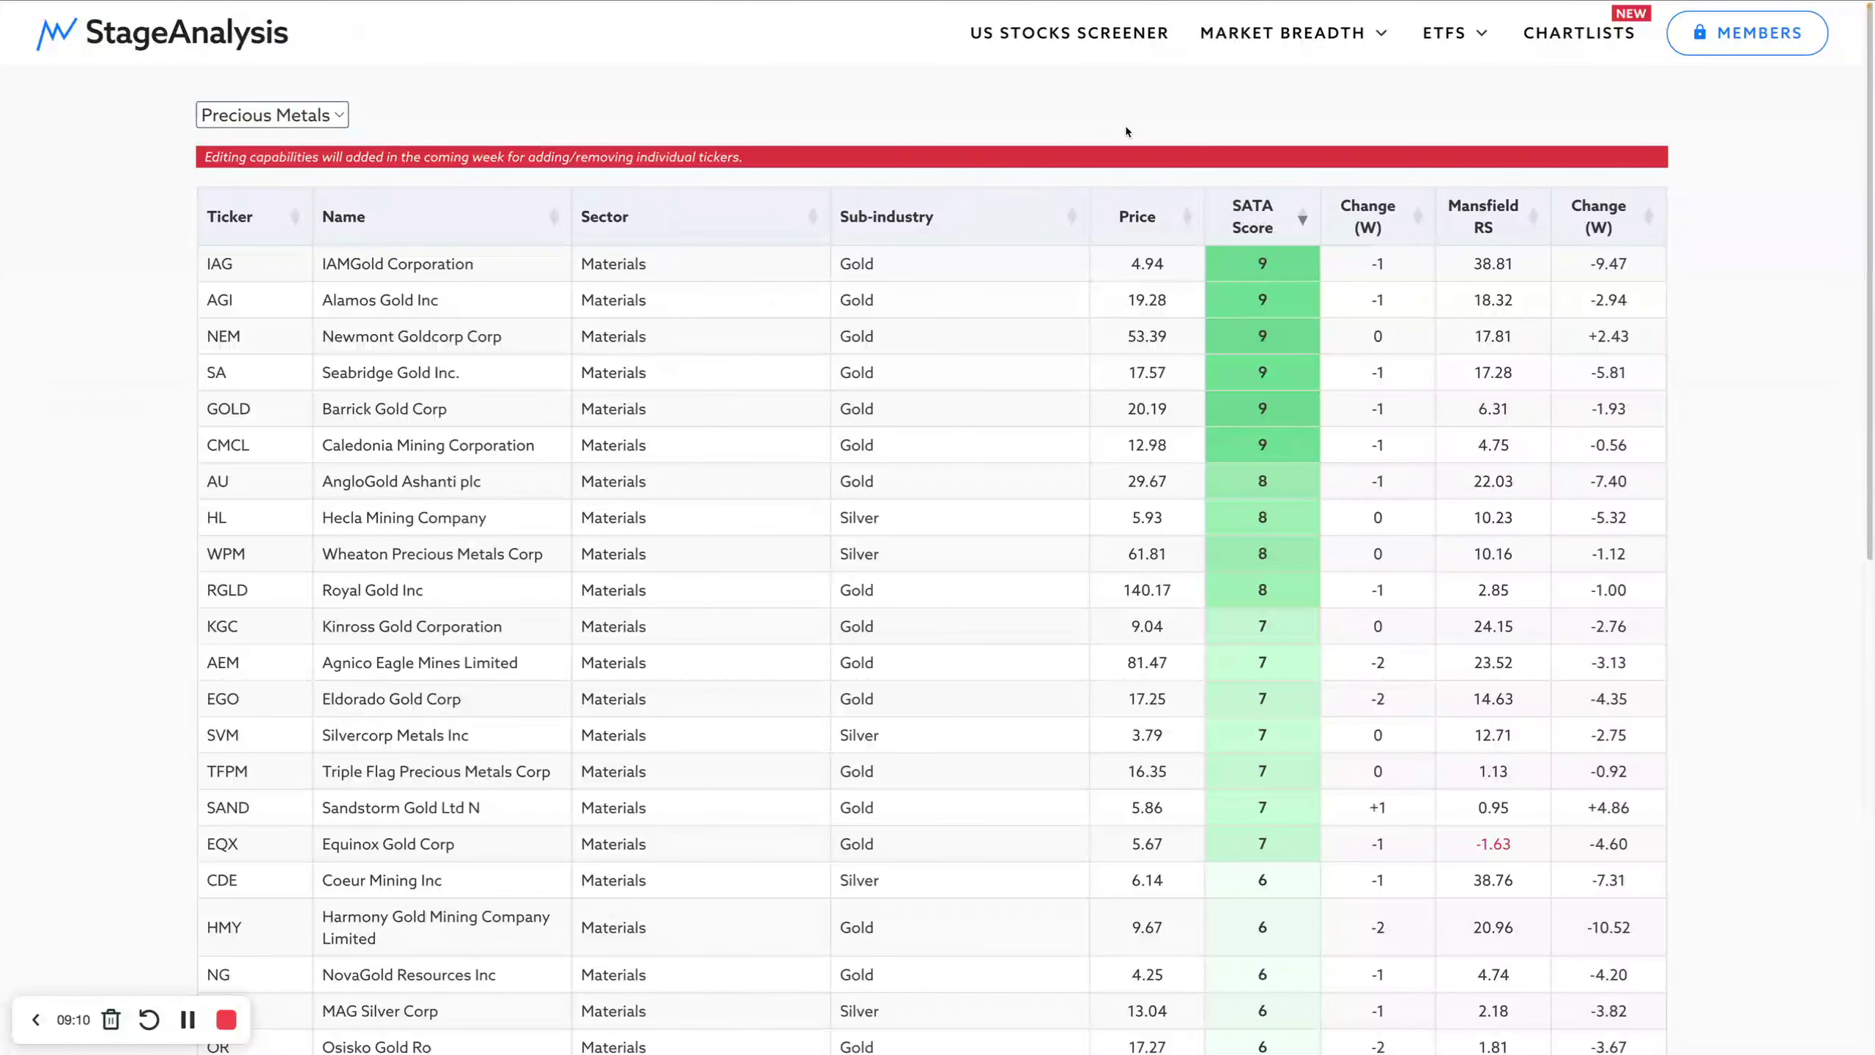
pyautogui.click(1086, 34)
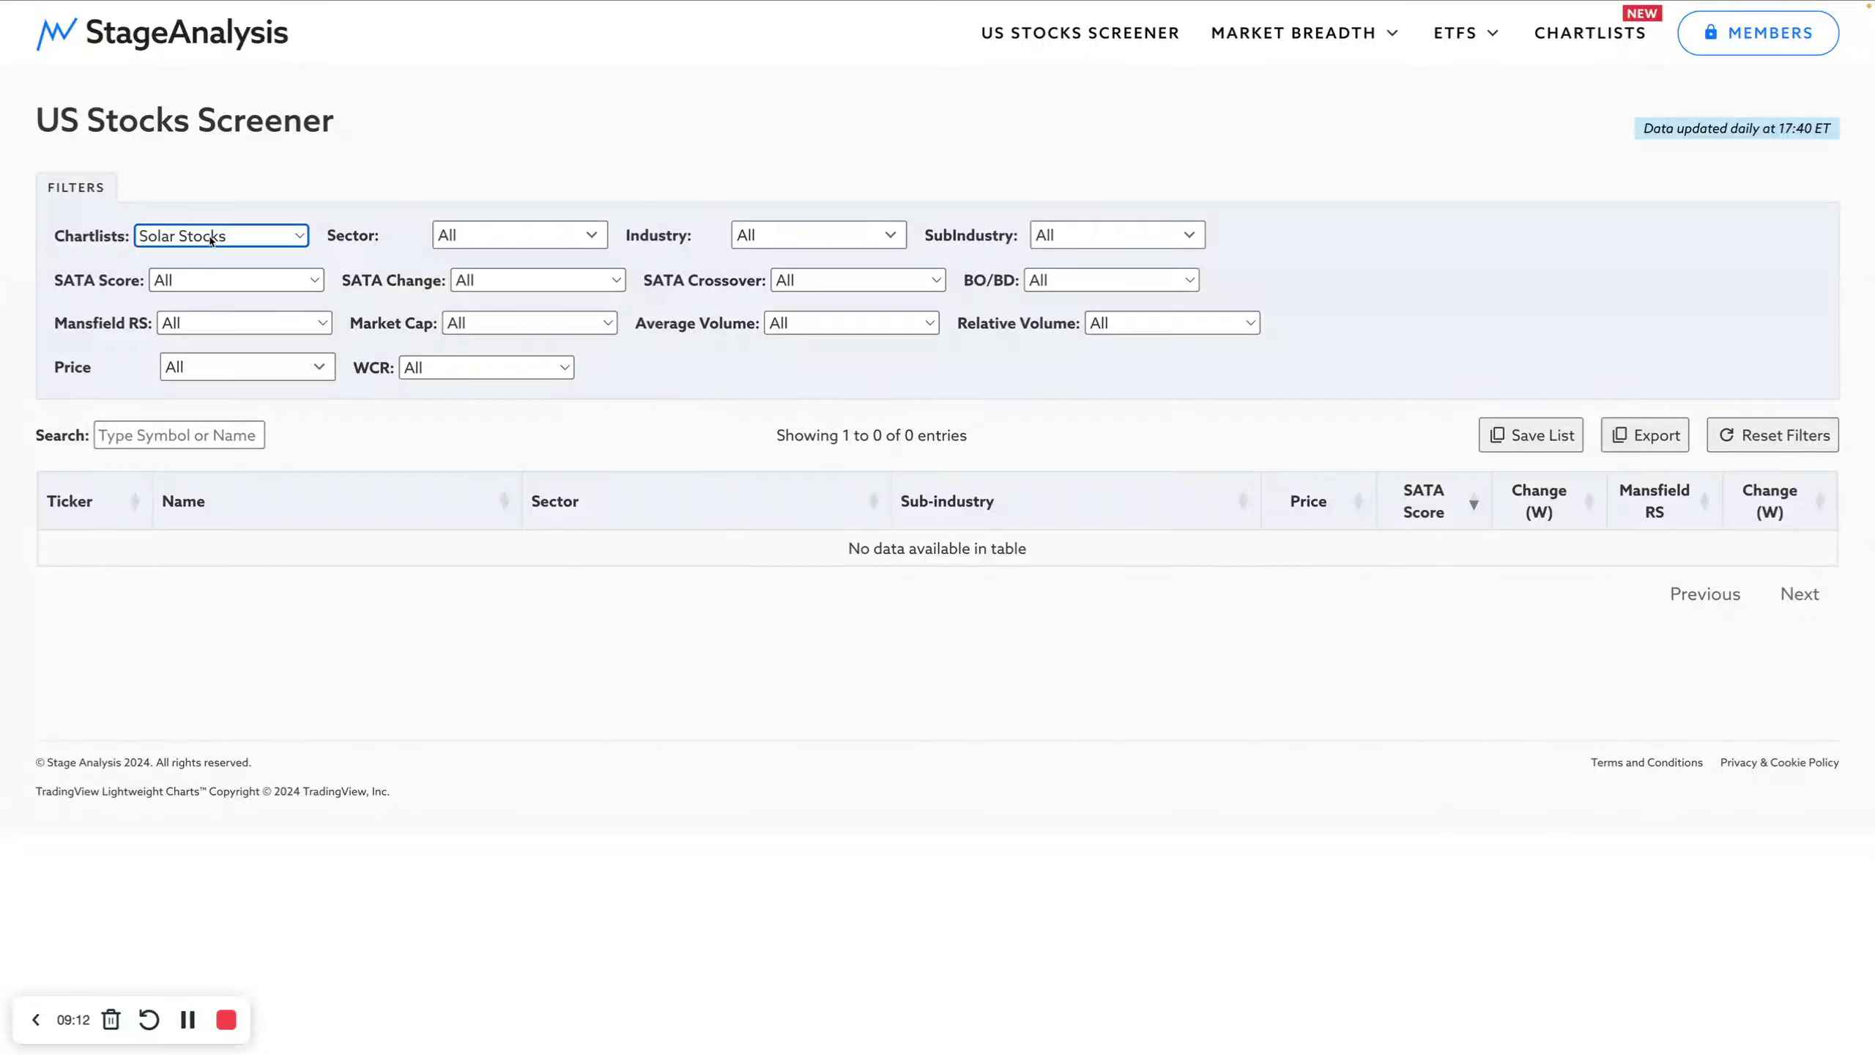
# Step: Set the screener's Chartlists filter to All, then switch to the tab with the Chartlists page
pyautogui.click(221, 236)
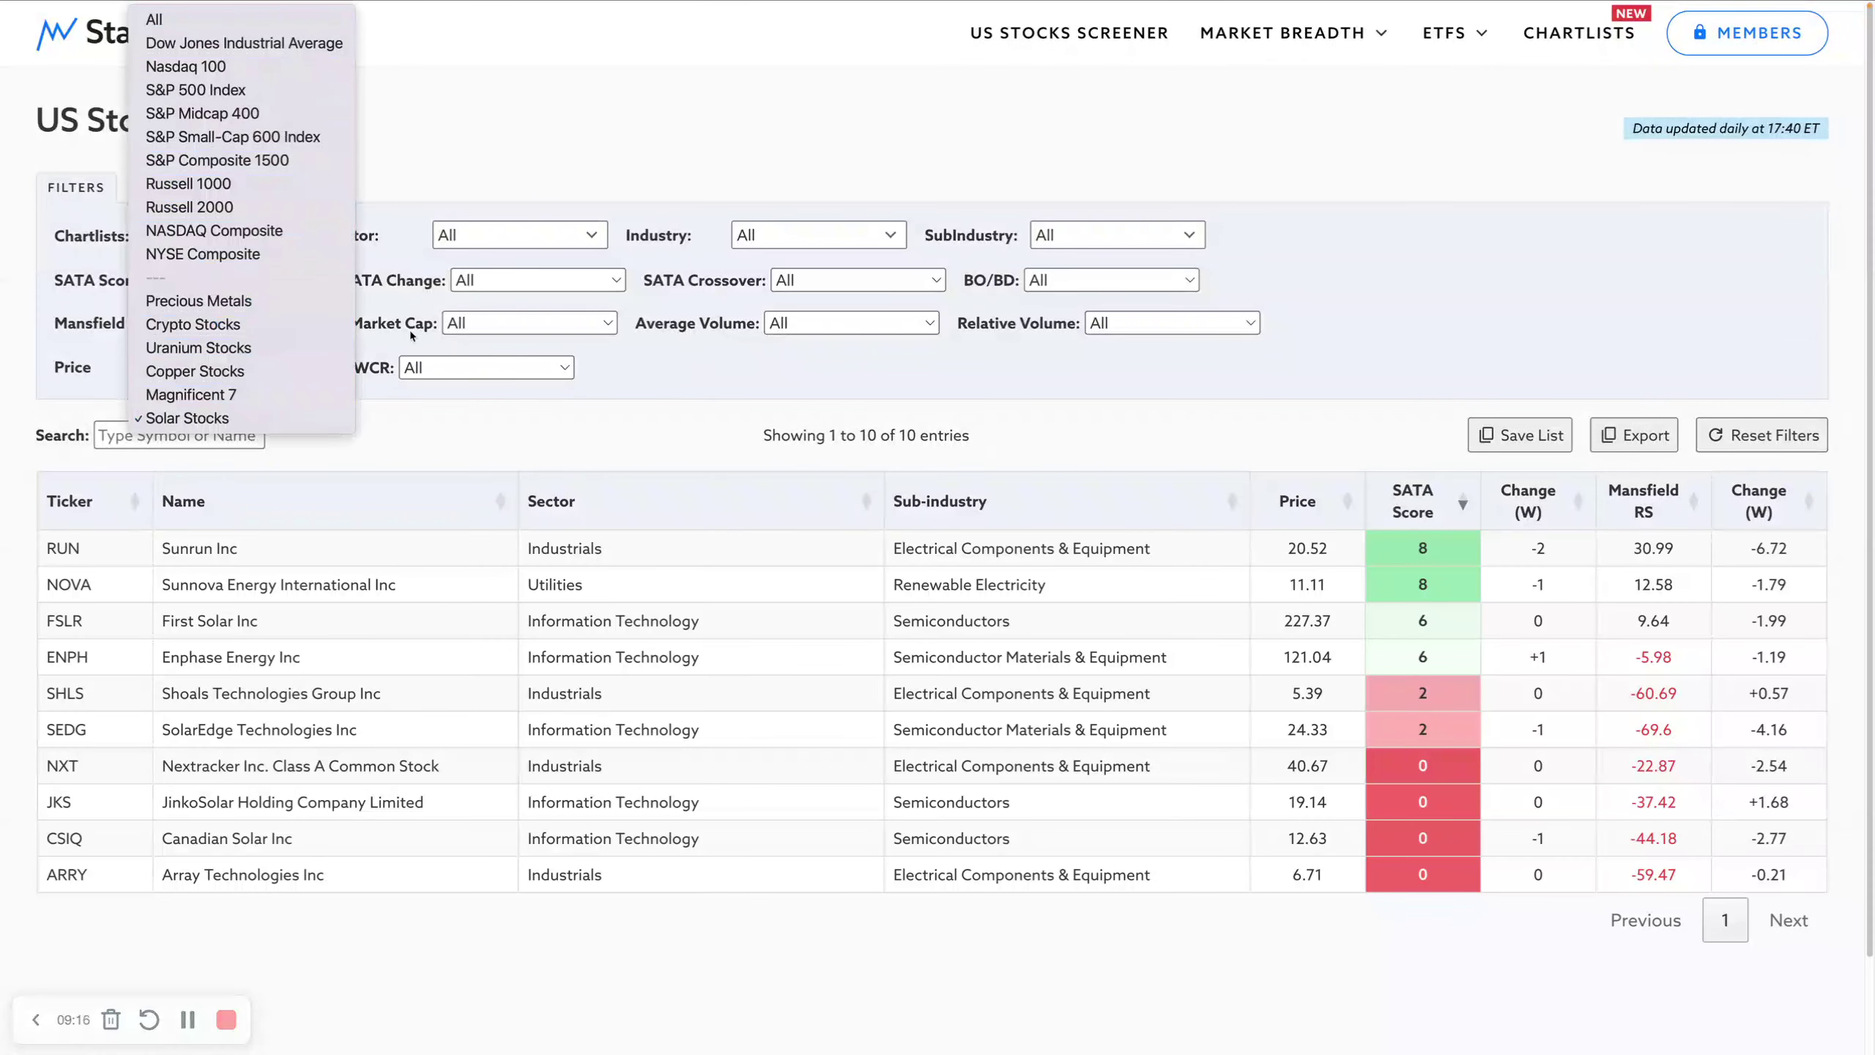
pyautogui.click(155, 19)
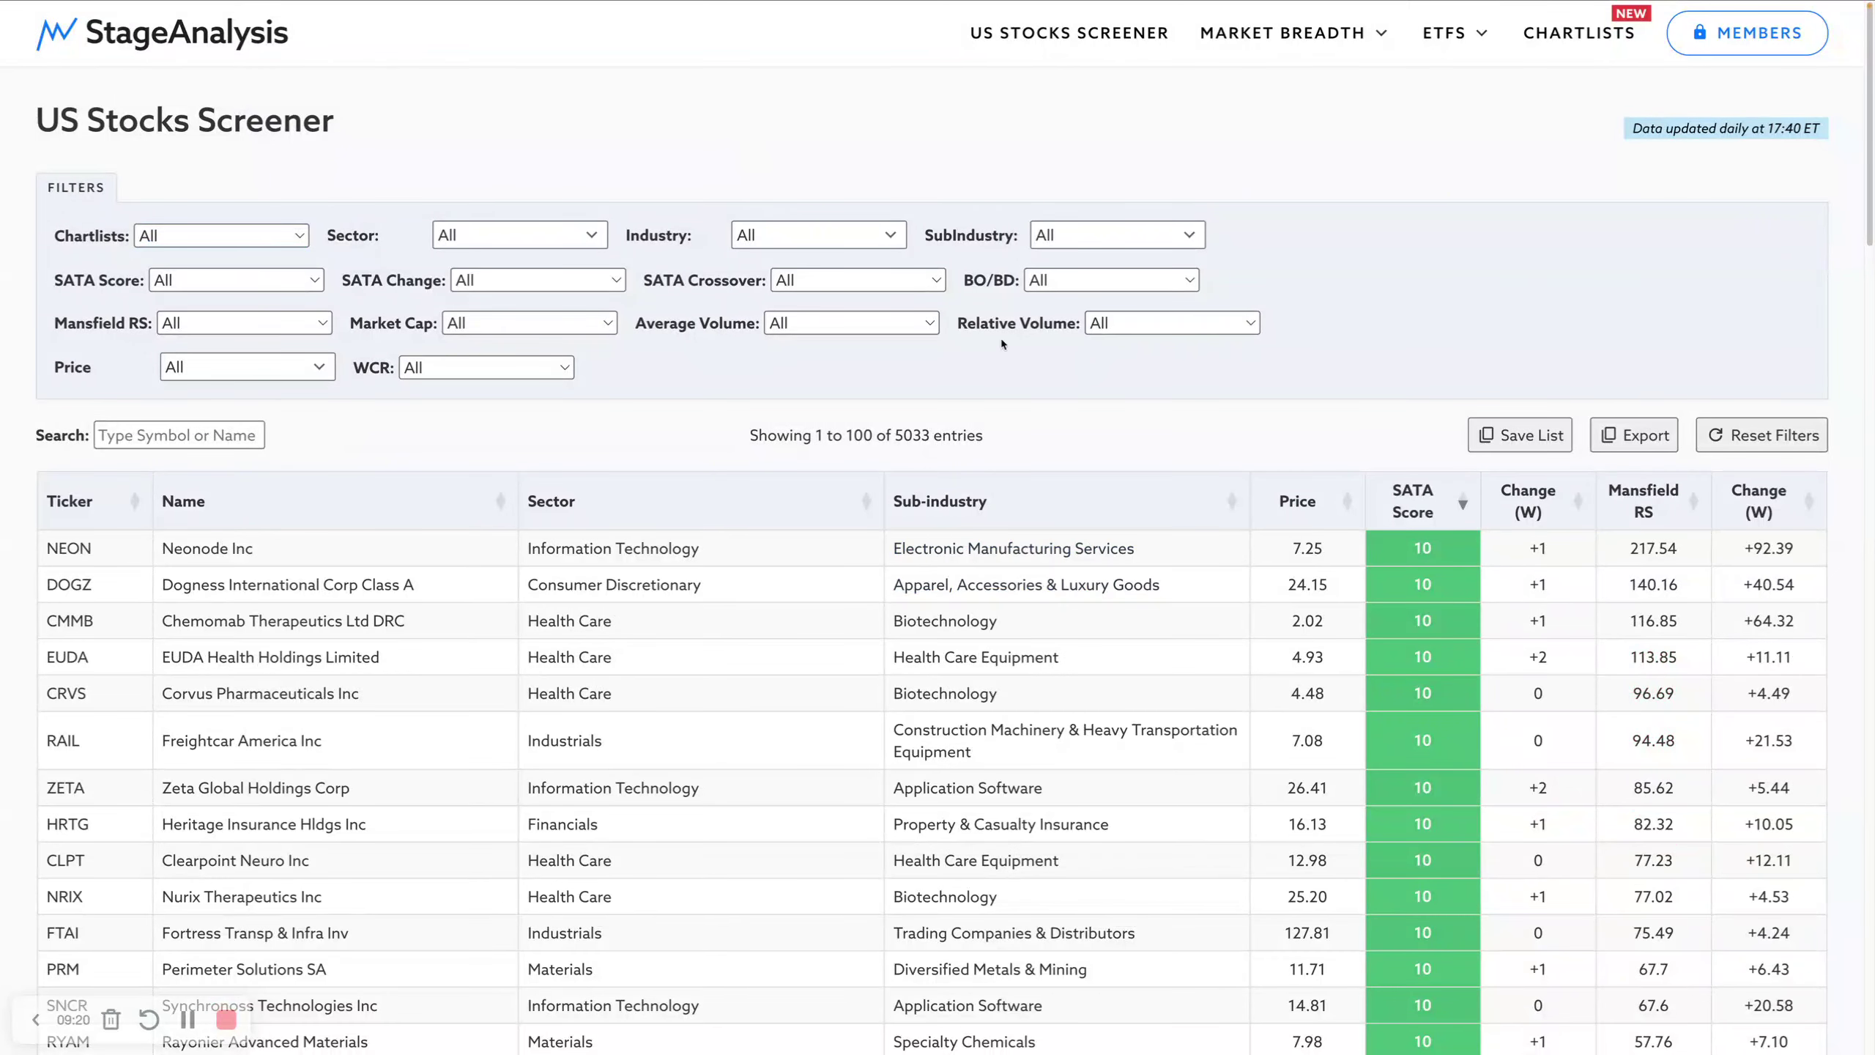
pyautogui.hotkey('ctrl', 'Tab')
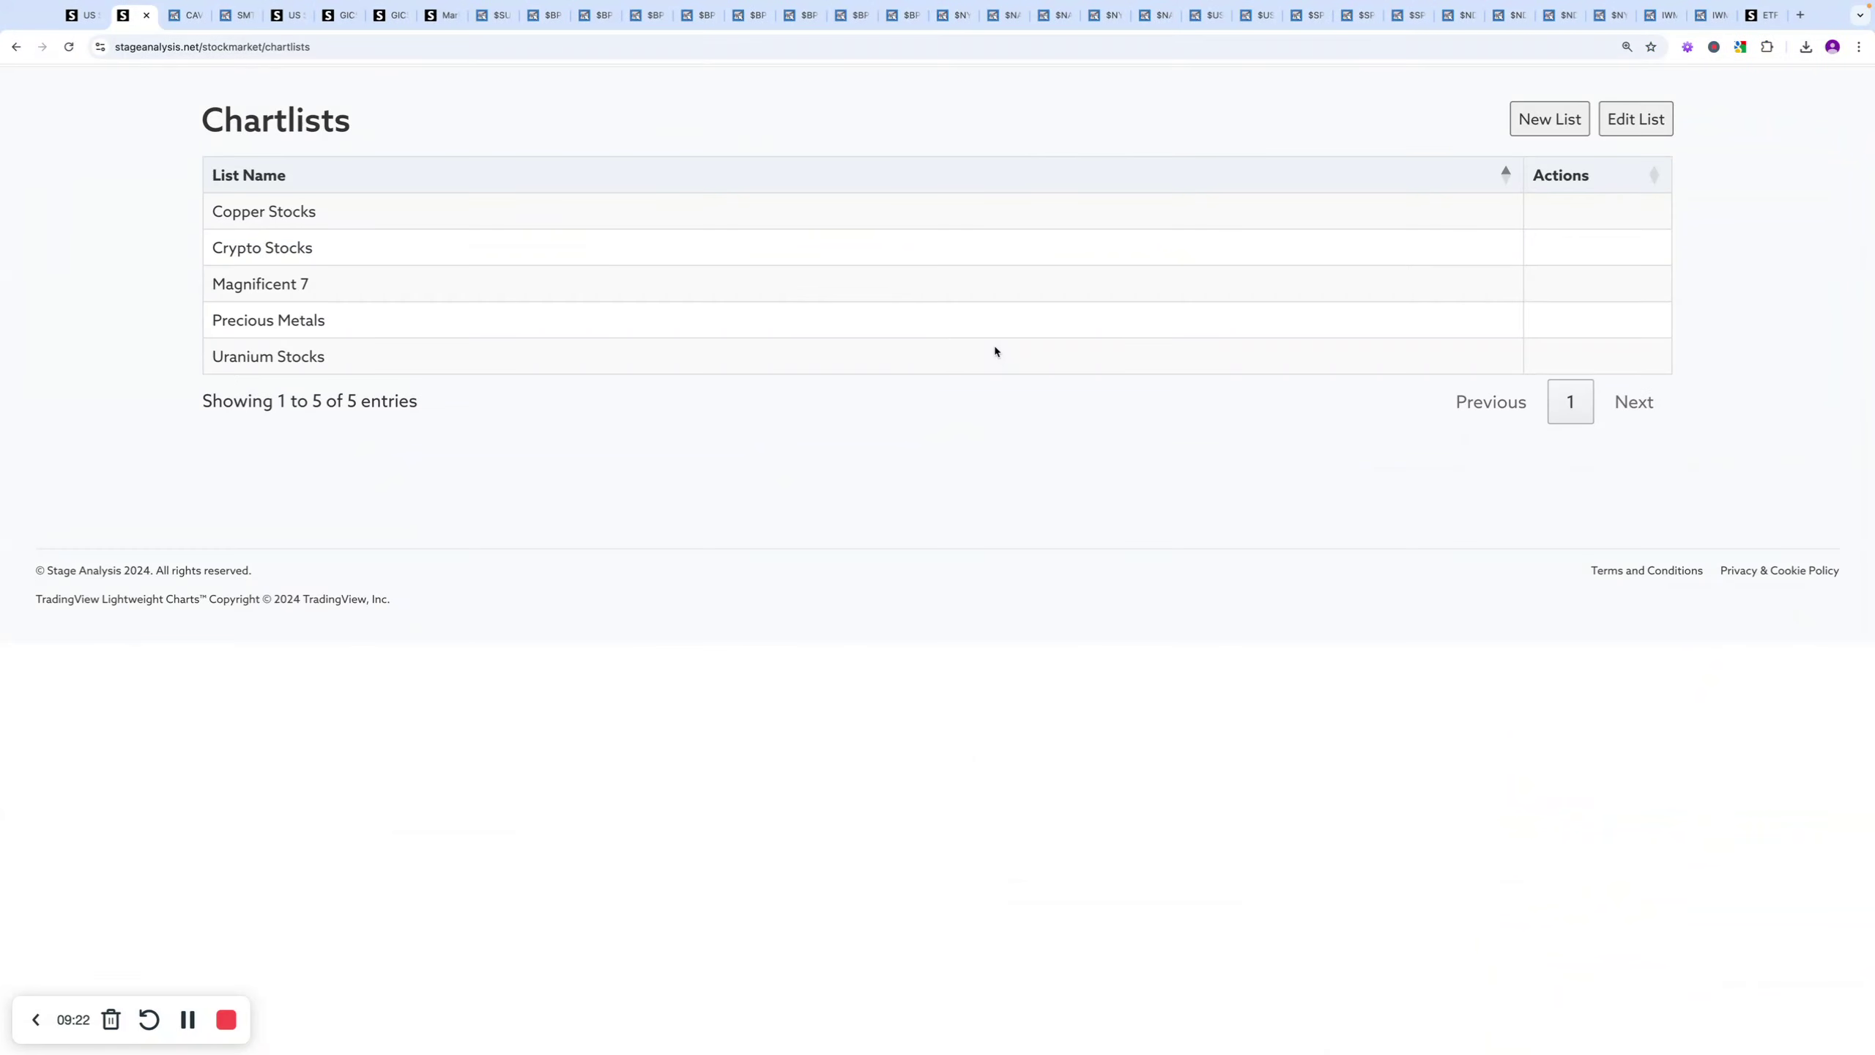